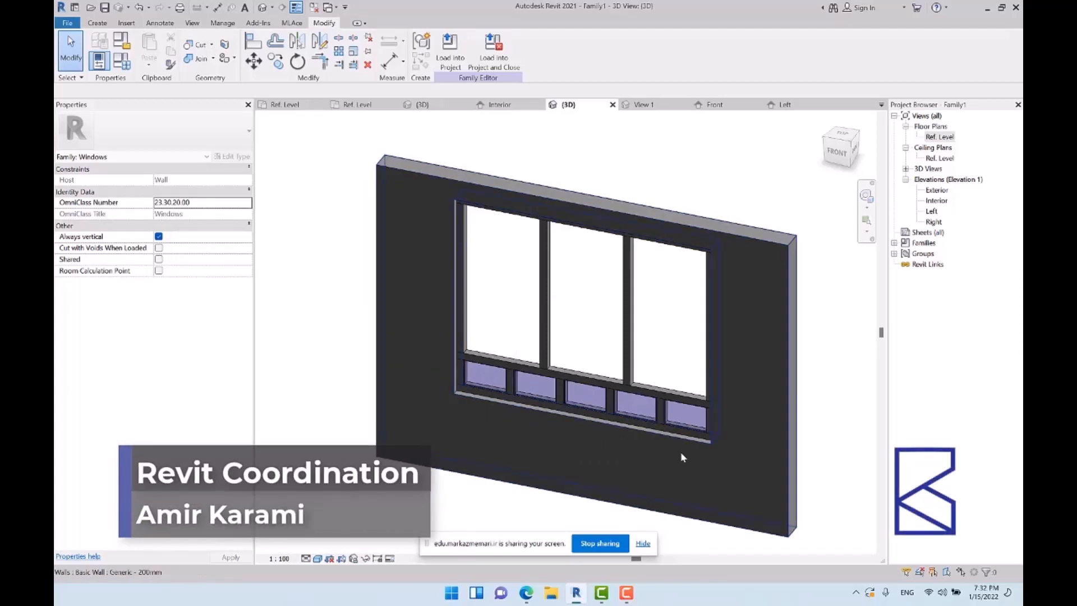
# Open the Interior elevation view of the window family
pyautogui.keyDown('shift'); pyautogui.moveTo(649, 269); pyautogui.dragTo(672, 365, button='middle'); pyautogui.keyUp('shift')
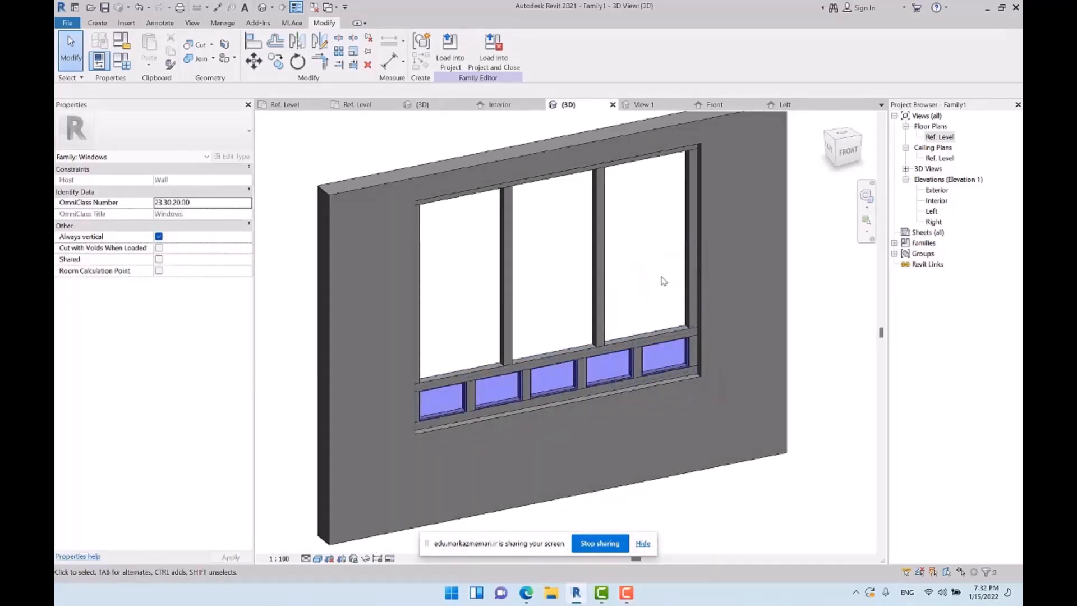
pyautogui.keyDown('shift'); pyautogui.moveTo(618, 334); pyautogui.dragTo(533, 404, button='middle'); pyautogui.keyUp('shift')
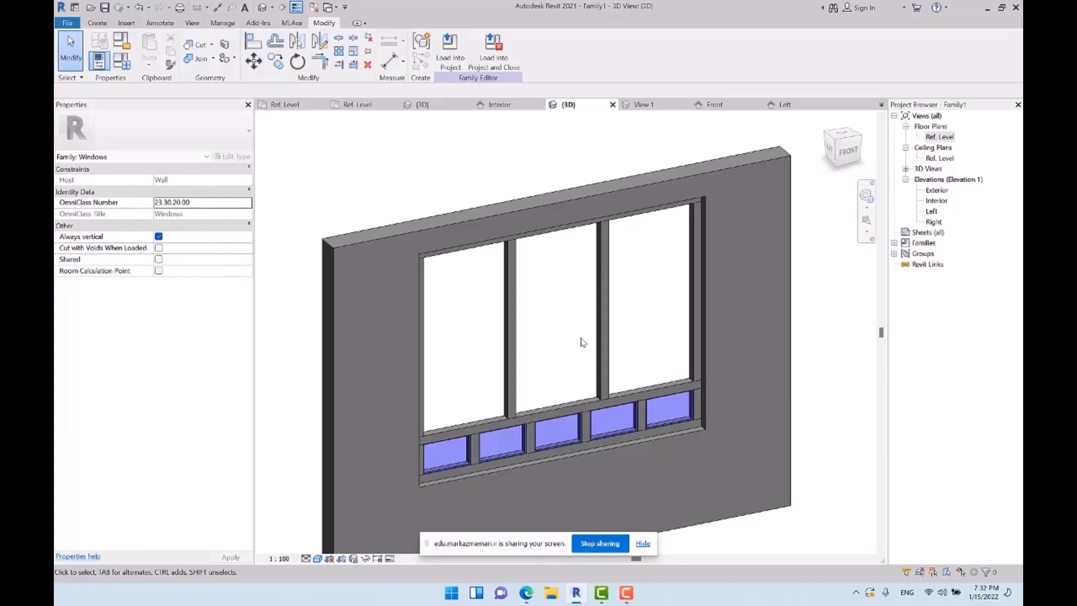
pyautogui.doubleClick(936, 200)
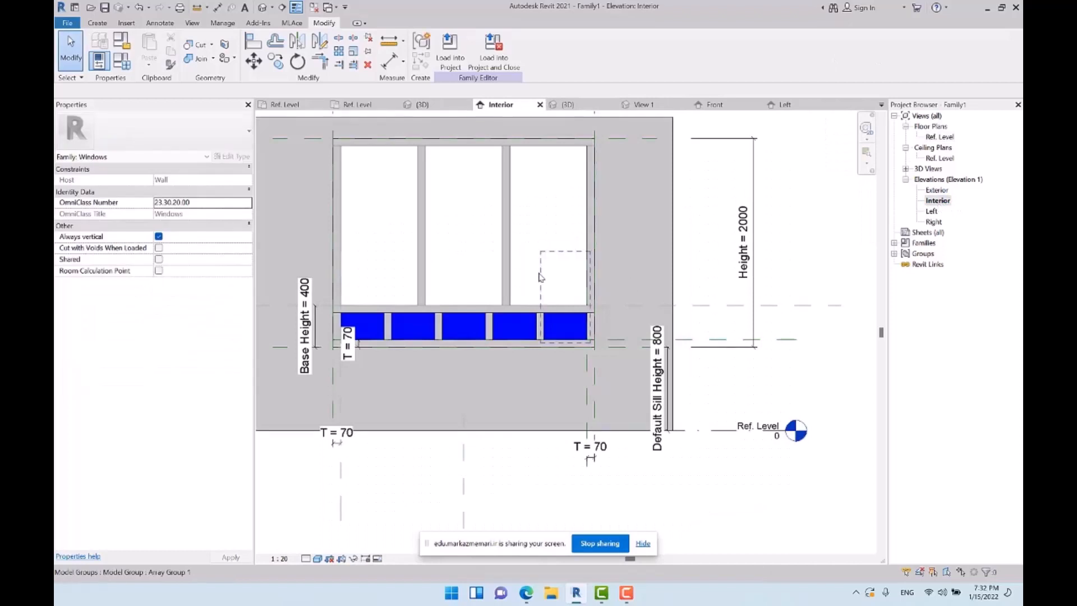
pyautogui.scroll(5, 538, 480)
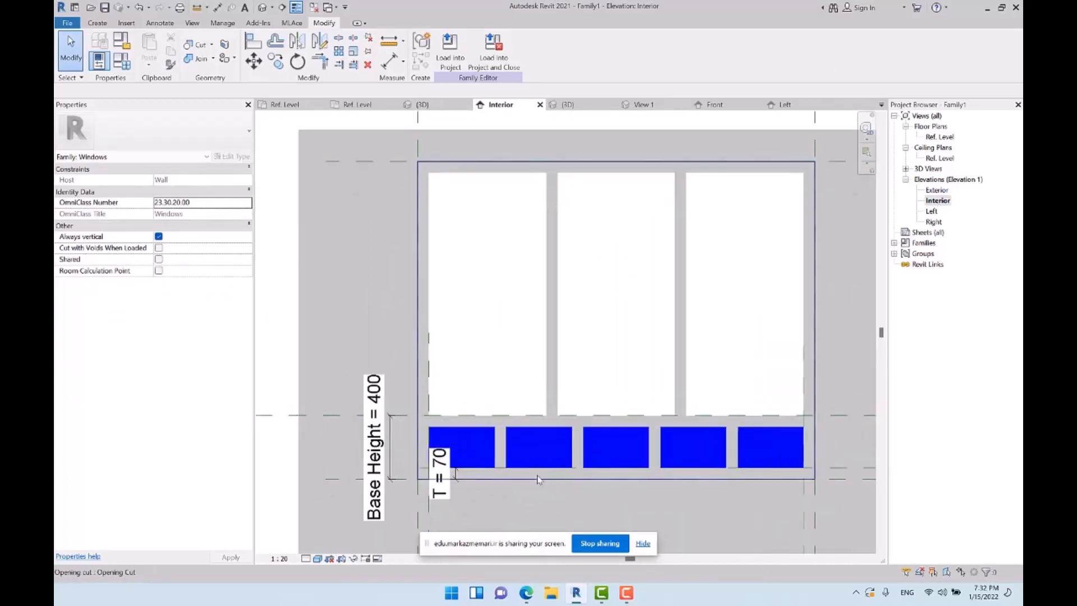
# Copy the first glass panel group of the base row up into the first large opening above it
pyautogui.click(463, 446)
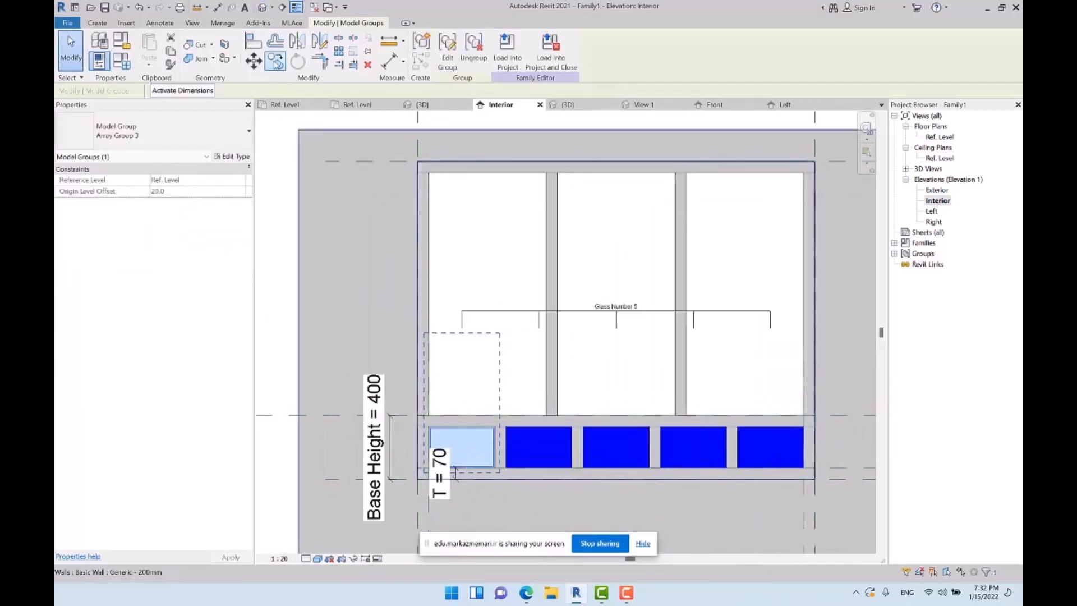
pyautogui.moveTo(482, 449); pyautogui.dragTo(501, 376)
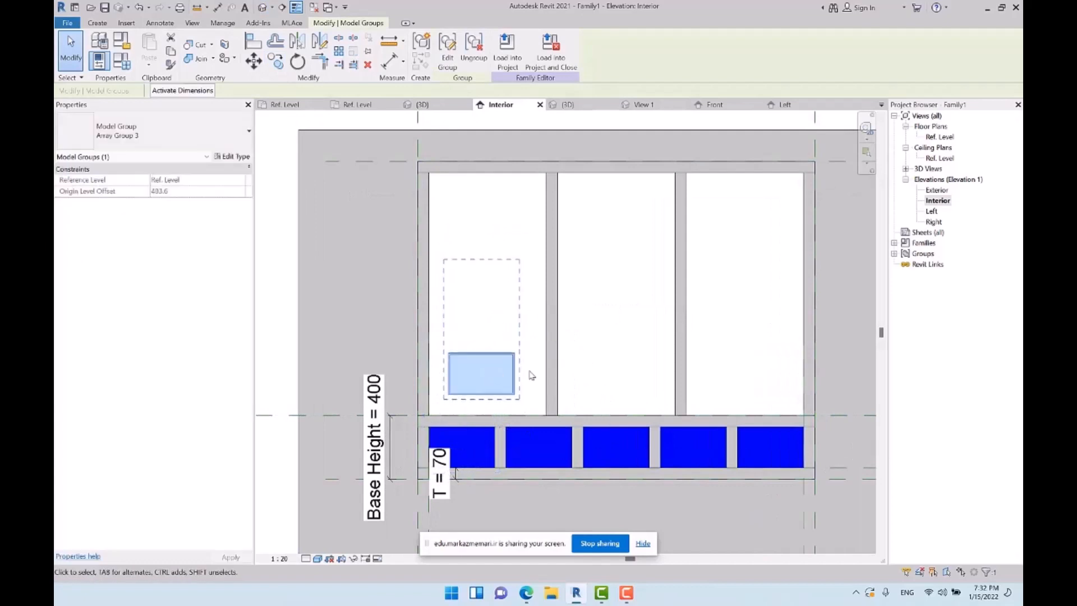
pyautogui.click(566, 339)
pyautogui.click(477, 442)
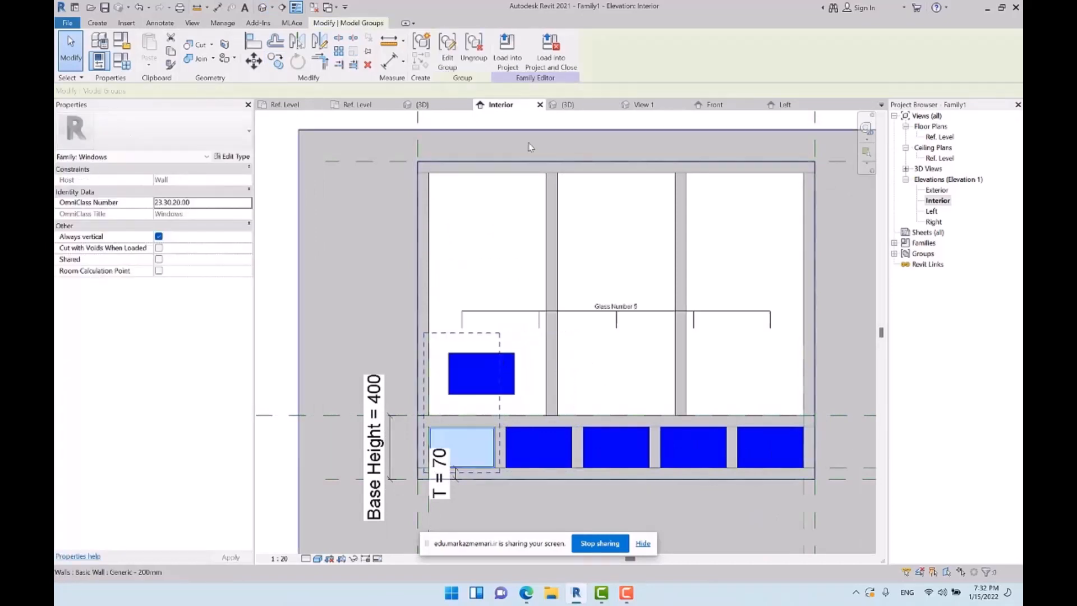
# Ungroup the copied glass panel in the first large opening and delete it
pyautogui.click(481, 373)
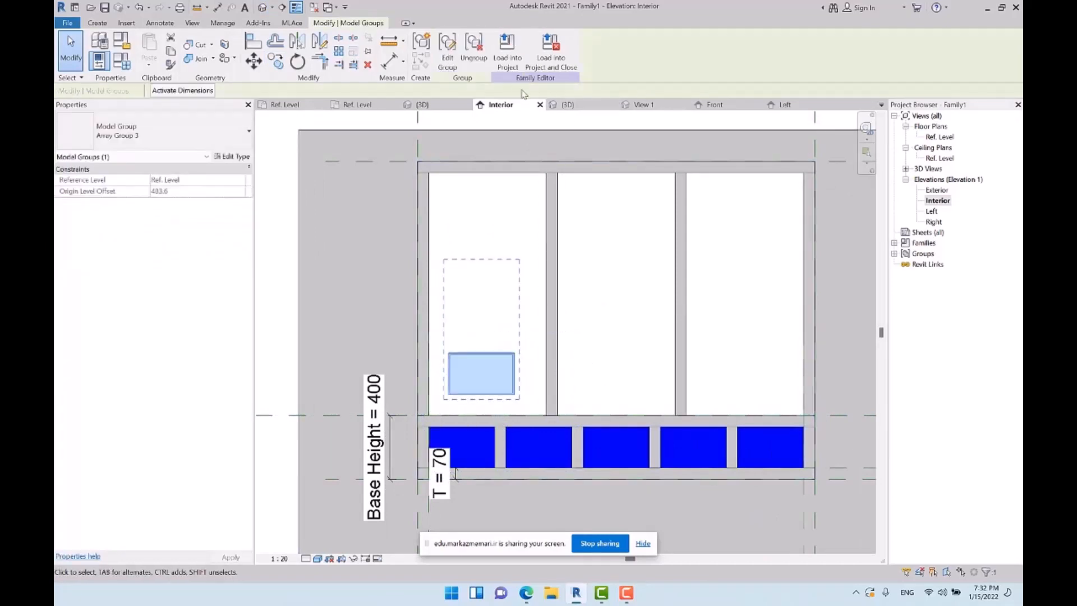
pyautogui.click(474, 53)
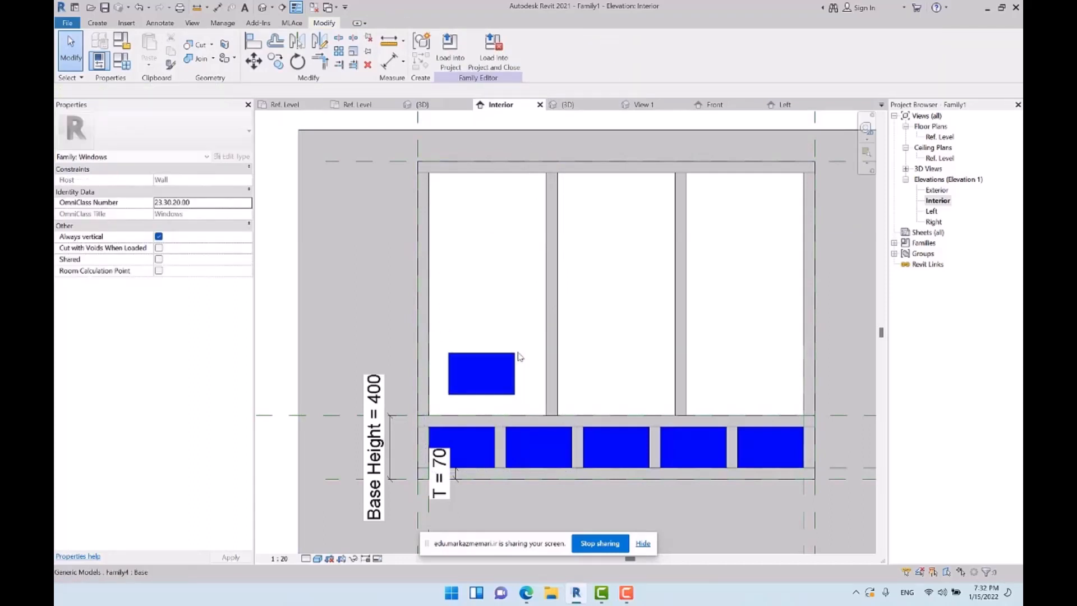
pyautogui.click(518, 356)
pyautogui.moveTo(519, 356); pyautogui.dragTo(456, 341, button='middle')
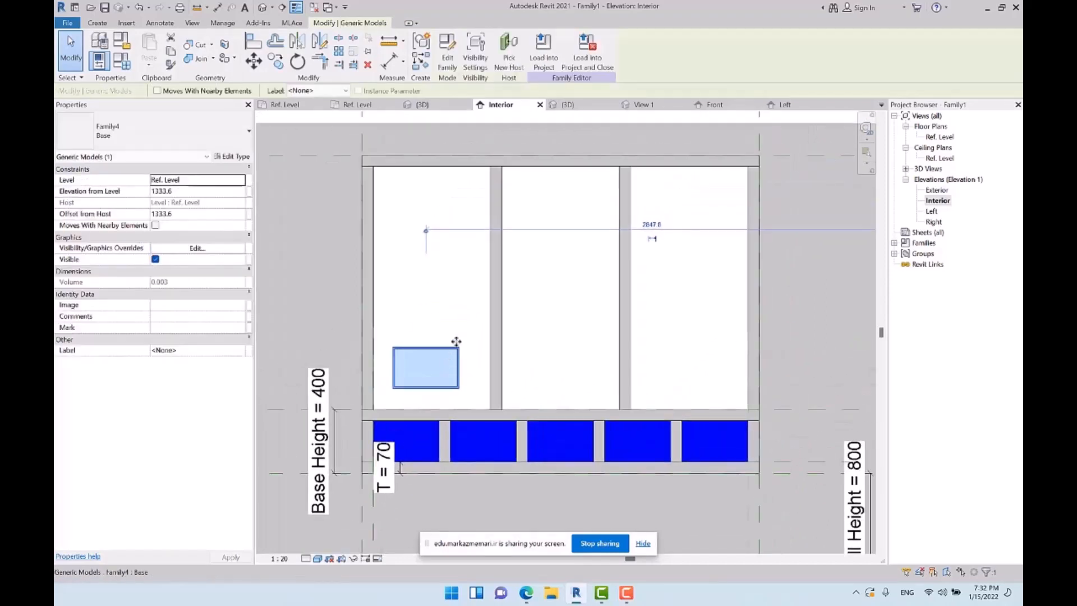
pyautogui.moveTo(388, 227); pyautogui.dragTo(339, 224, button='middle')
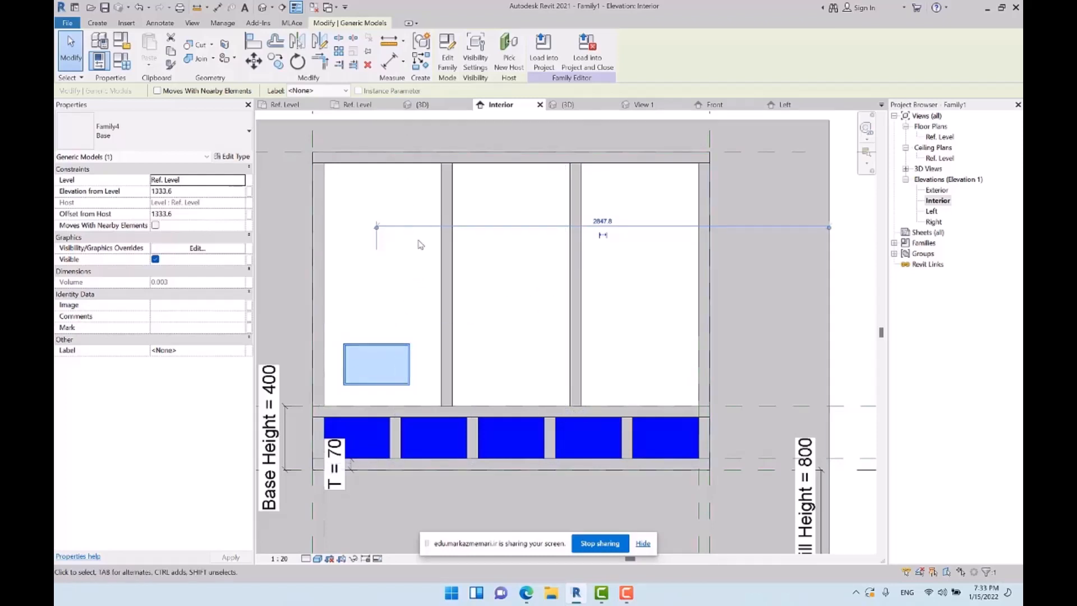
pyautogui.scroll(-1, 426, 250)
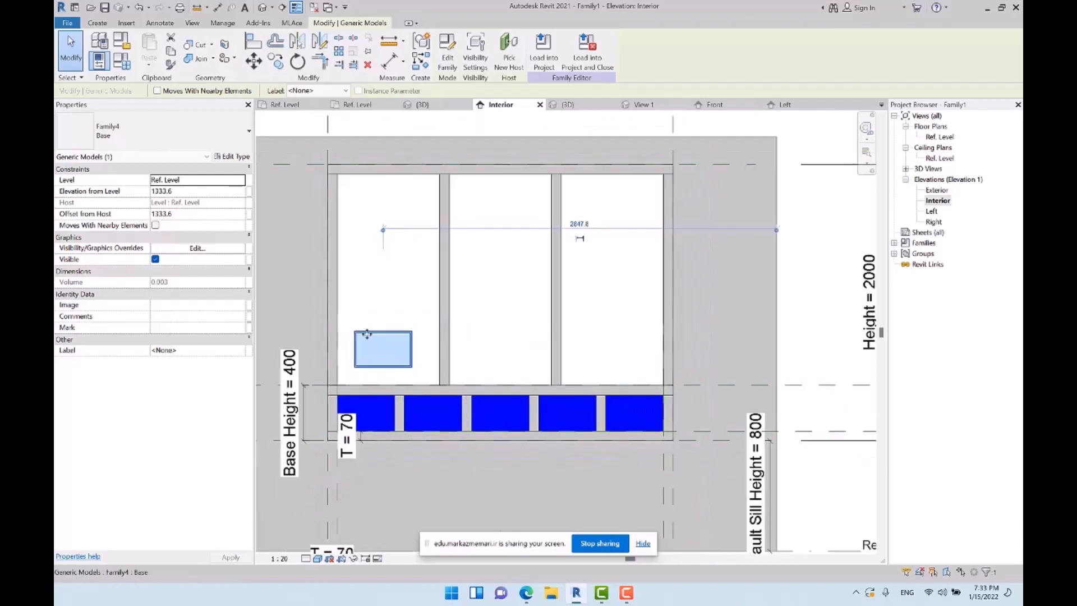
pyautogui.press('Delete')
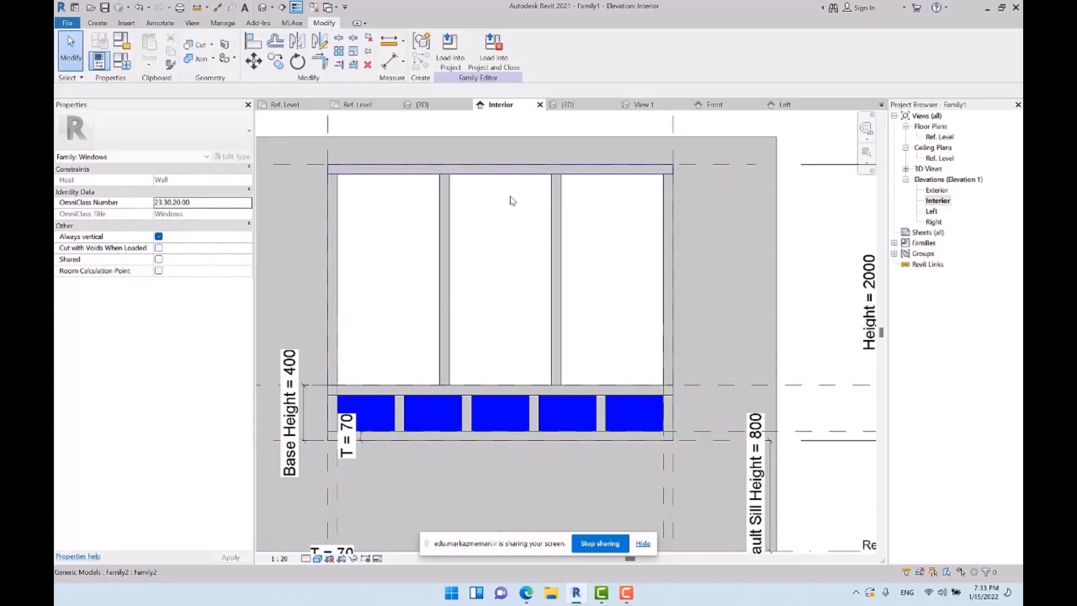
# Add a Length type parameter named Top Panel Width under Dimensions, reusing the Base Panel Width name
pyautogui.scroll(1, 510, 200)
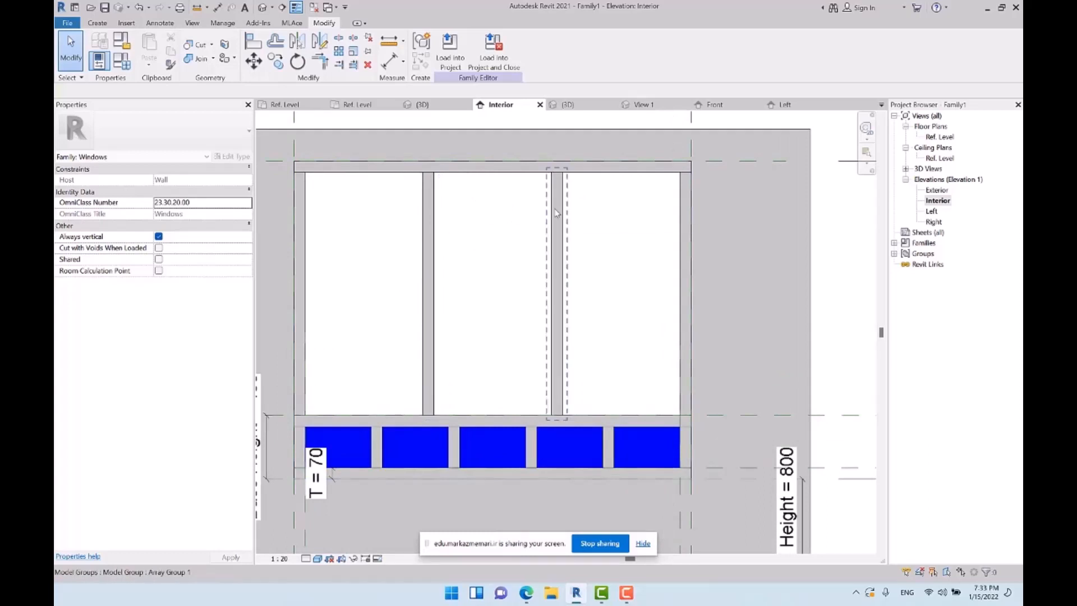
pyautogui.moveTo(500, 258); pyautogui.dragTo(481, 260, button='middle')
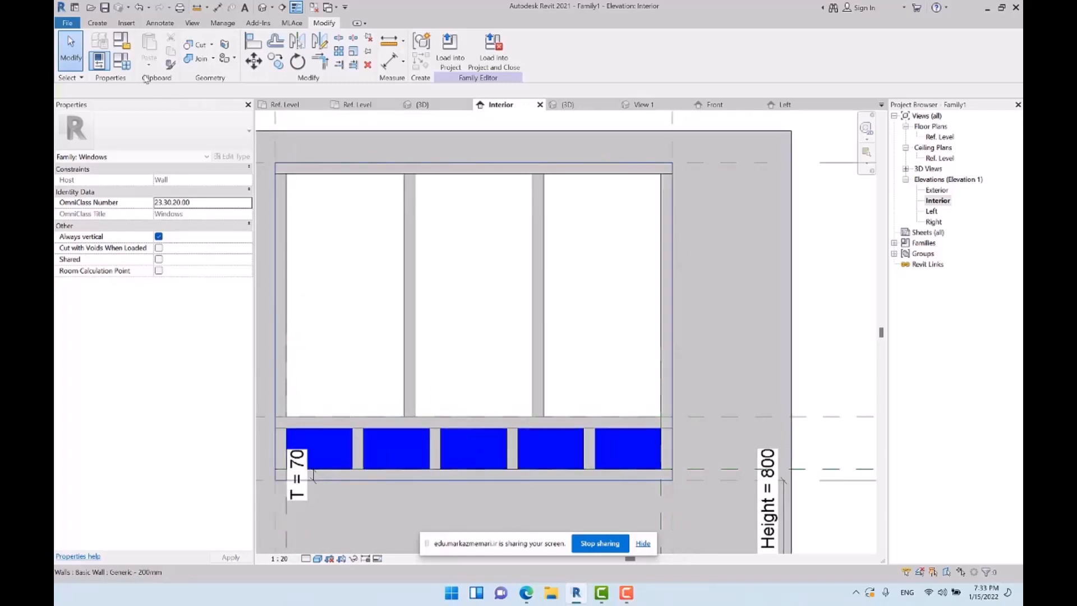
pyautogui.click(117, 62)
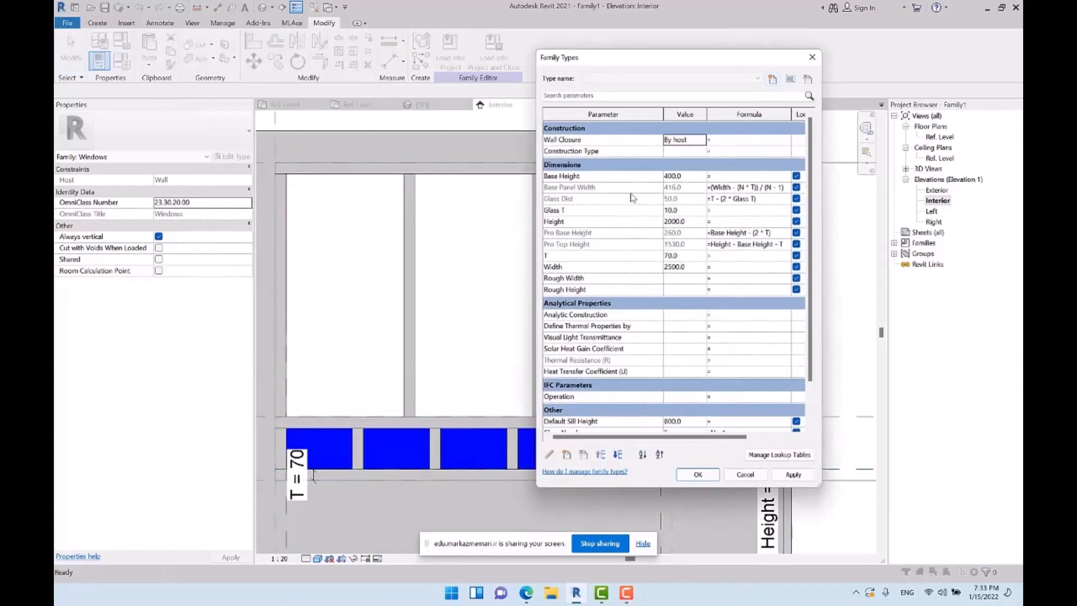
pyautogui.click(621, 189)
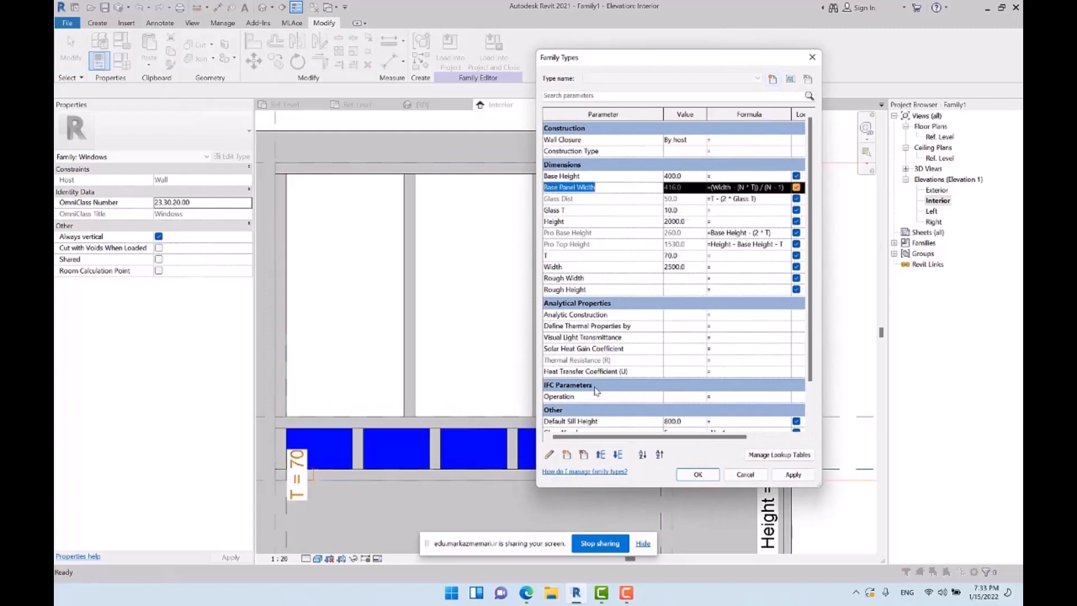
pyautogui.click(567, 455)
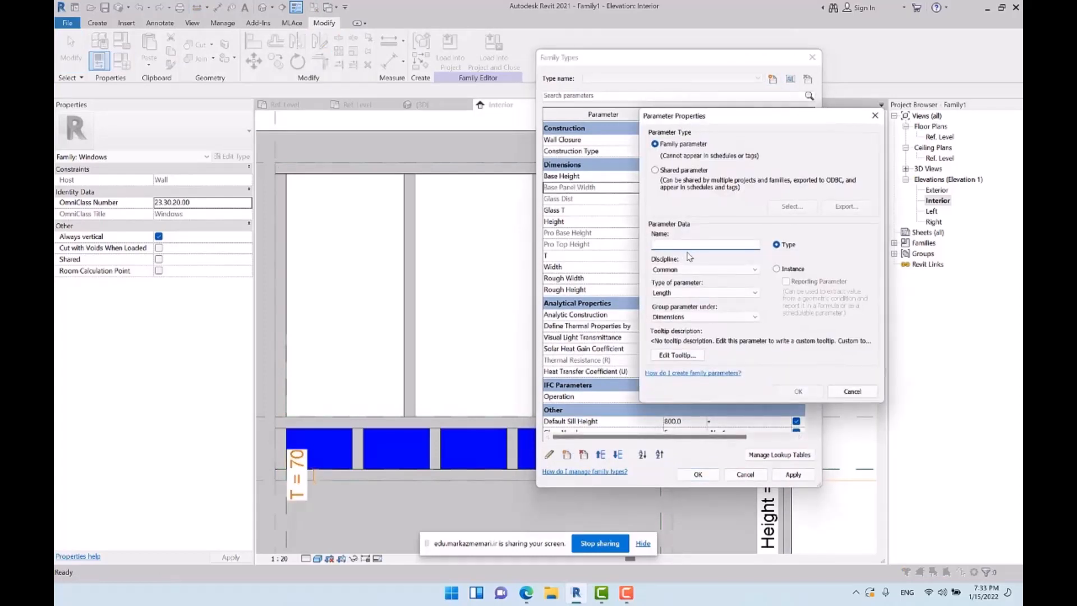
pyautogui.write('Base Panel Width')
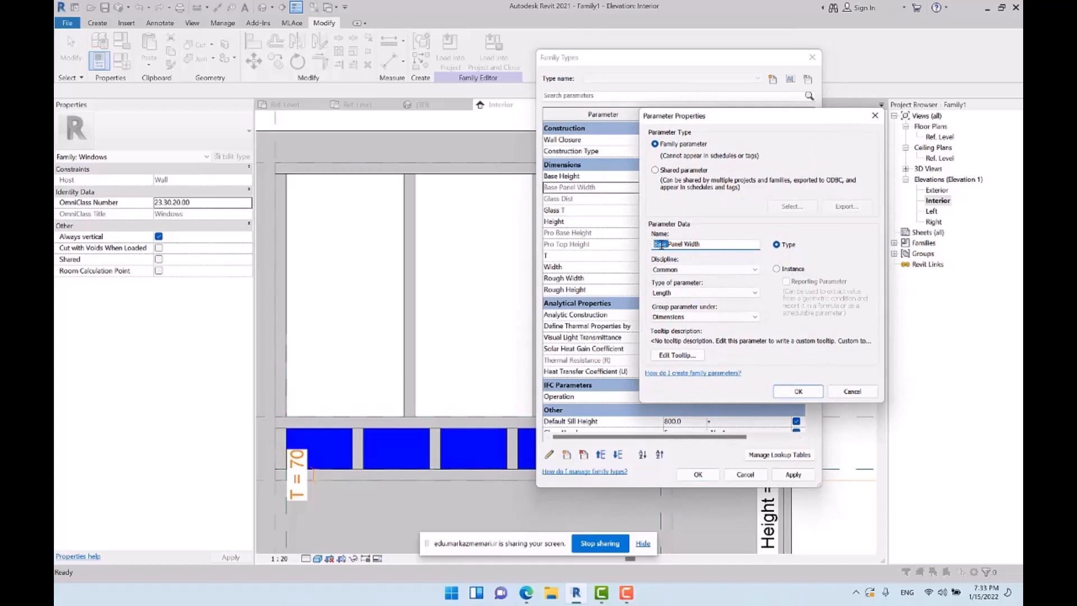
pyautogui.write('Top')
pyautogui.click(798, 391)
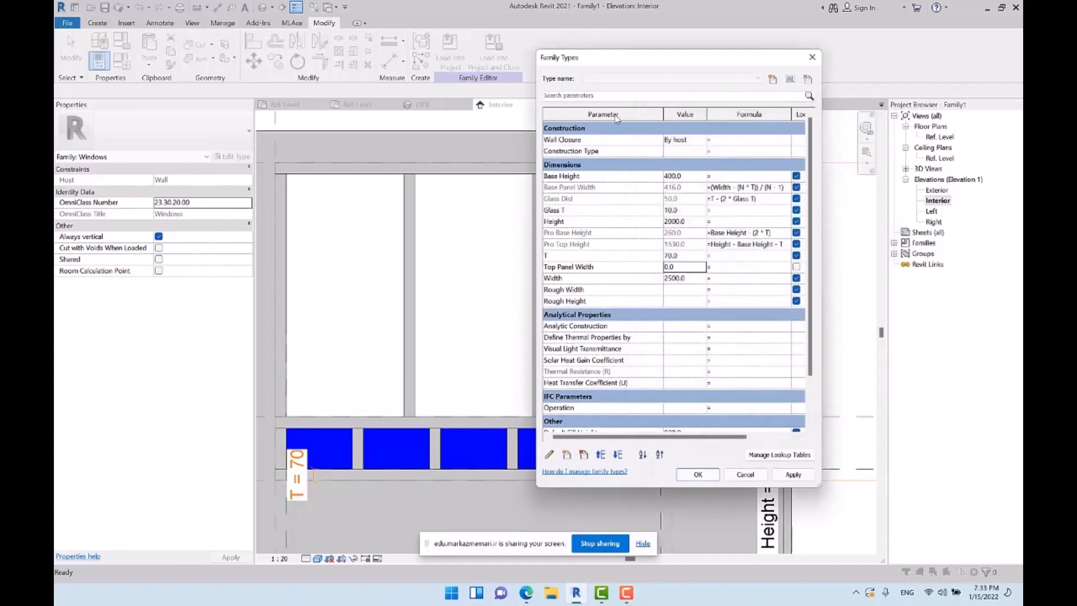
# Set the Top Panel Width formula to (Width - (4 * T)) / 3 and accept the family types
pyautogui.click(737, 270)
pyautogui.click(593, 280)
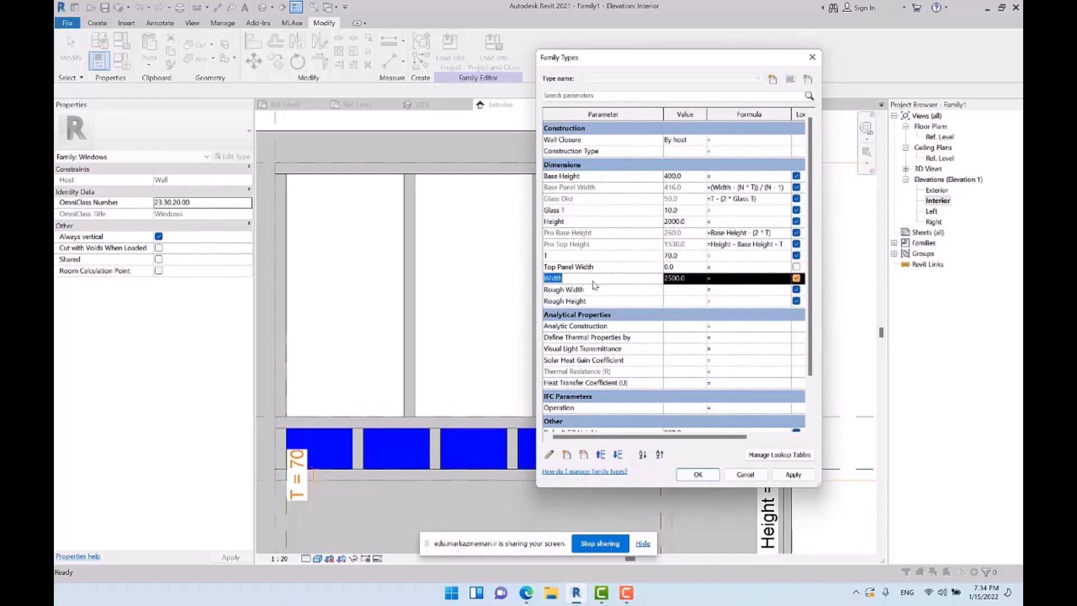
pyautogui.click(730, 270)
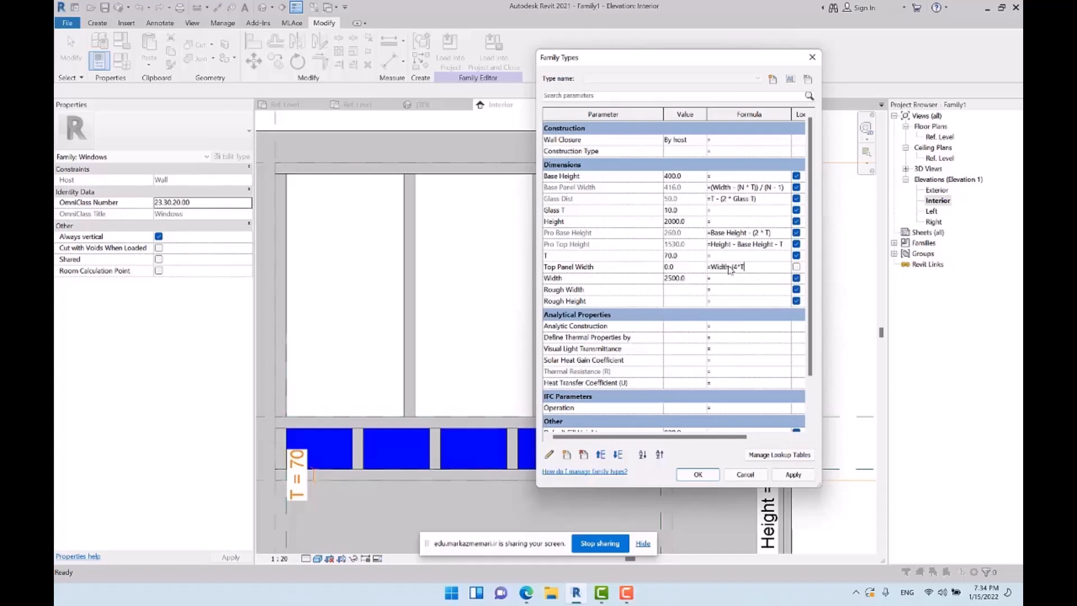
pyautogui.press('Return')
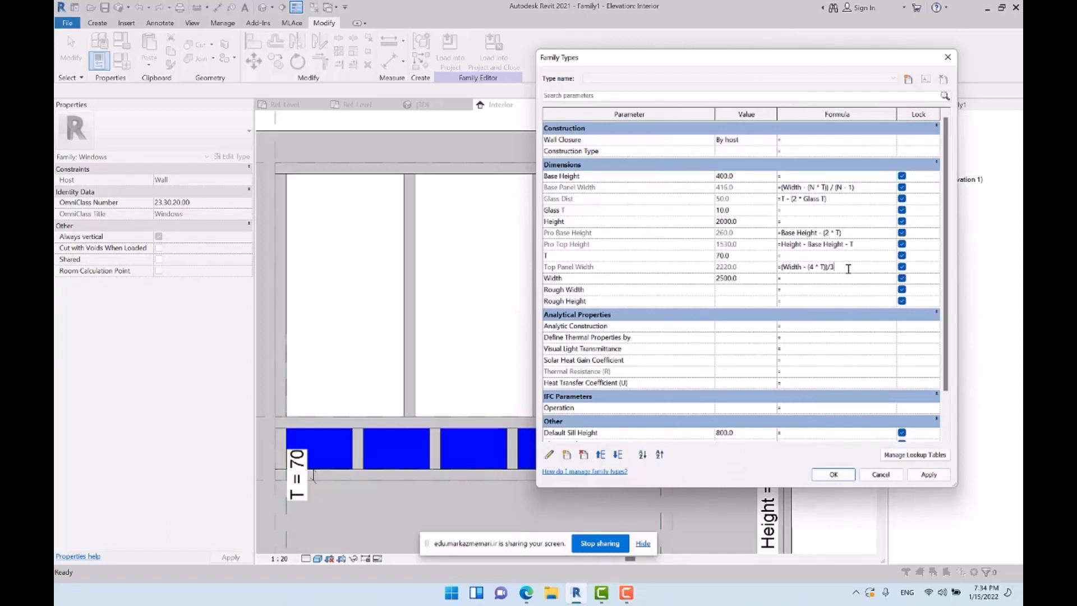
pyautogui.press('Return')
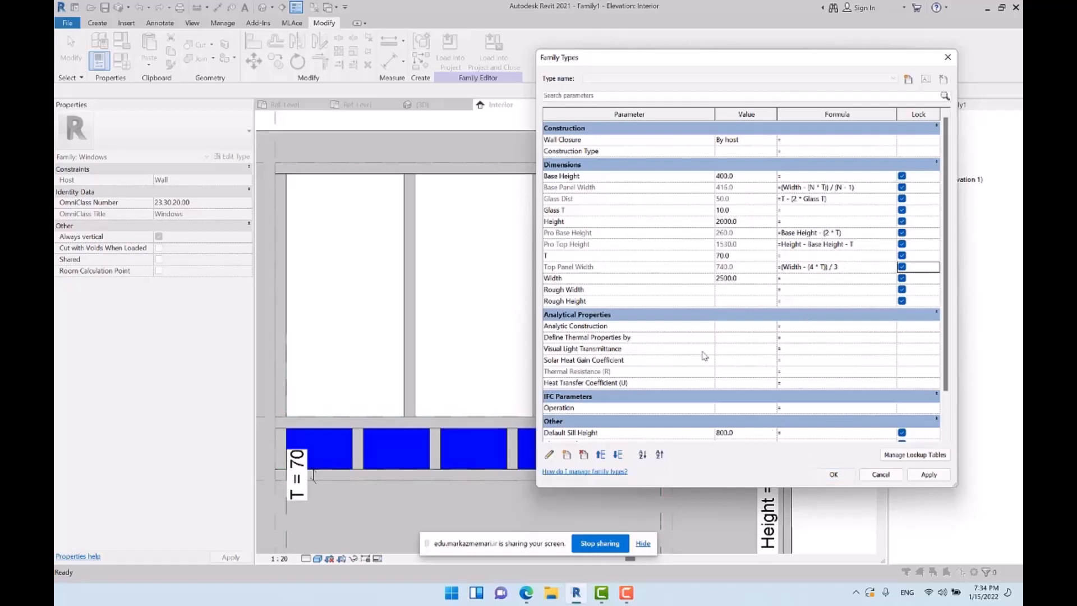
# Measure the clear width of the middle upper opening between its two mullions
pyautogui.click(389, 41)
pyautogui.click(416, 219)
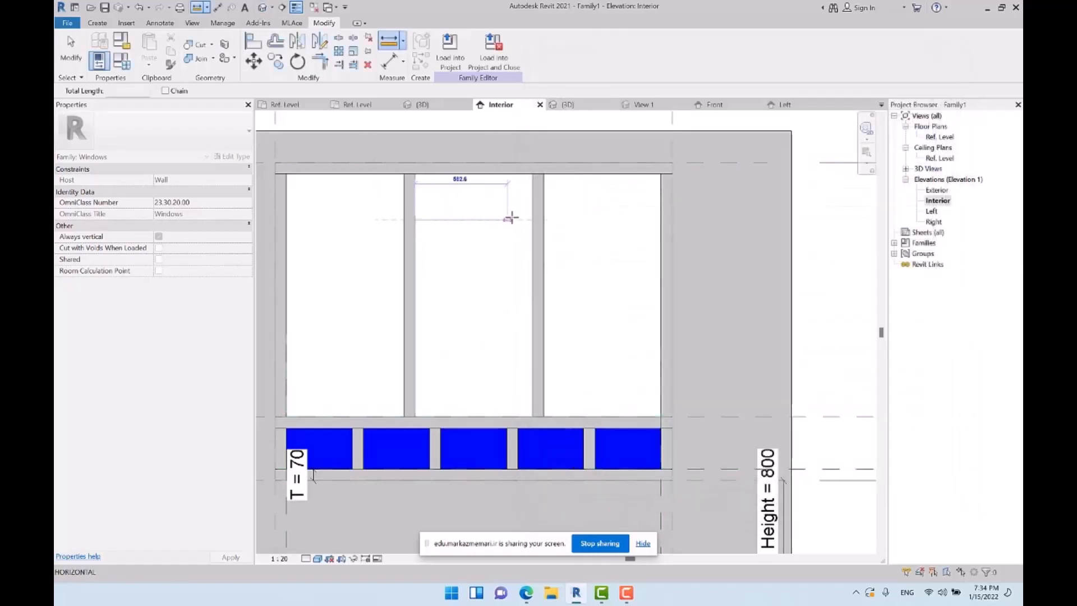
pyautogui.click(531, 219)
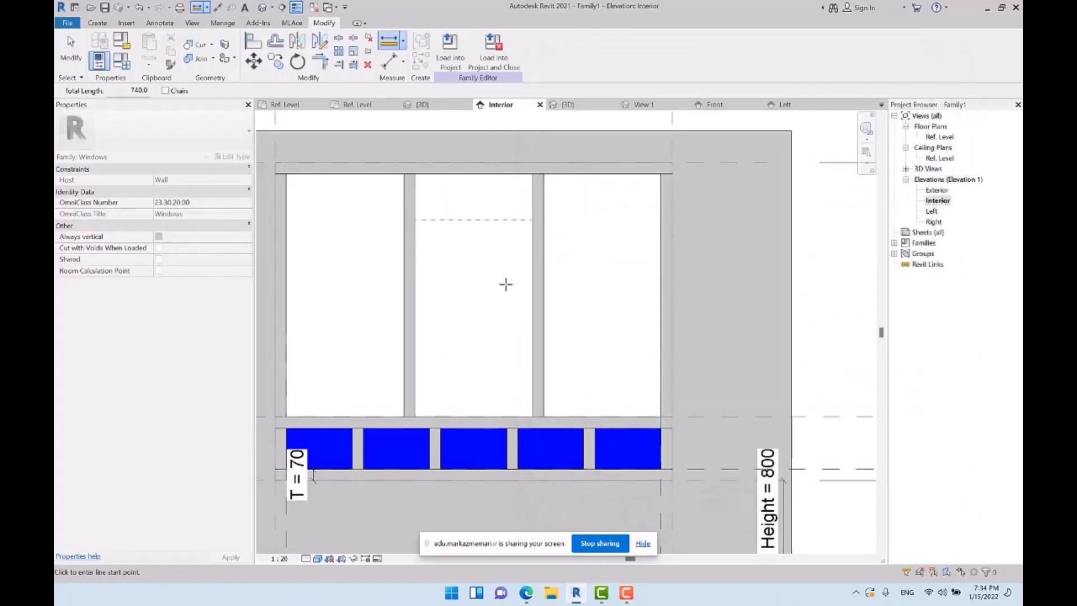
pyautogui.press('Escape')
# Open the Ref. Level floor plan and display that view's own properties
pyautogui.doubleClick(945, 138)
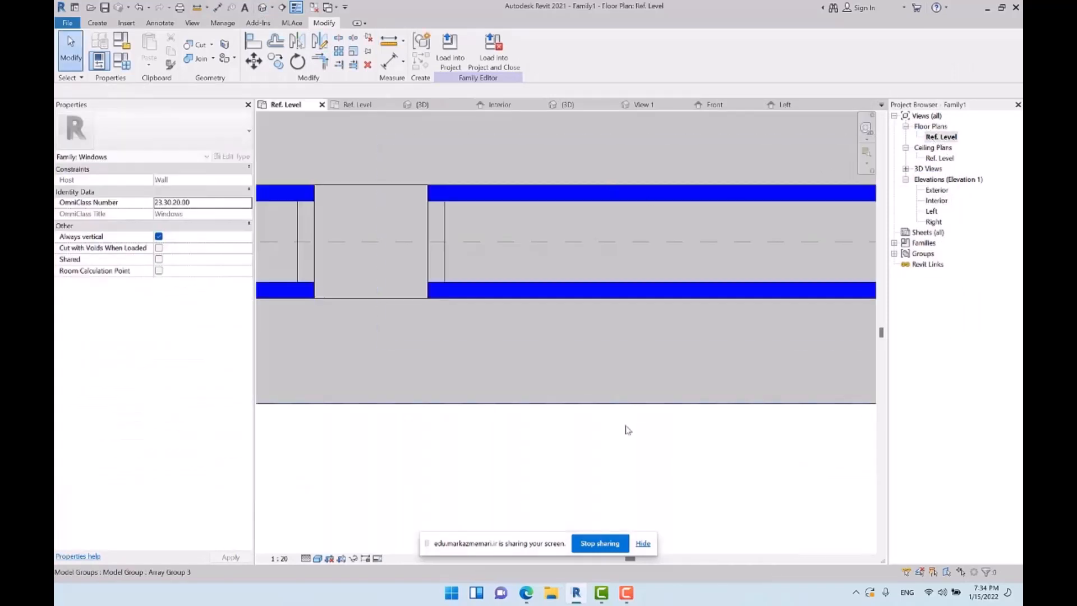
pyautogui.scroll(-6, 627, 430)
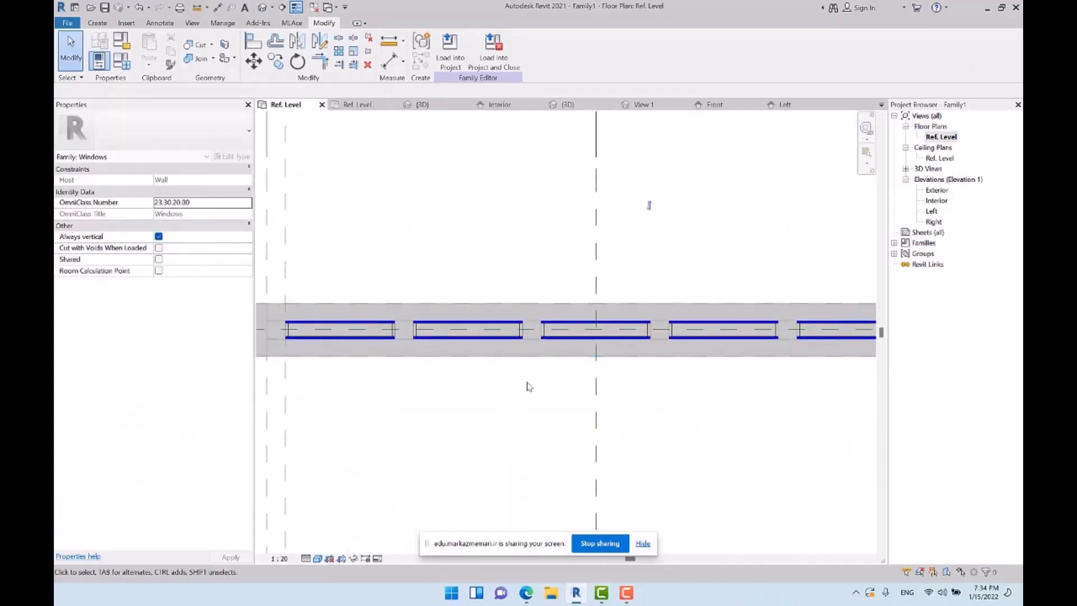
pyautogui.scroll(-3, 527, 386)
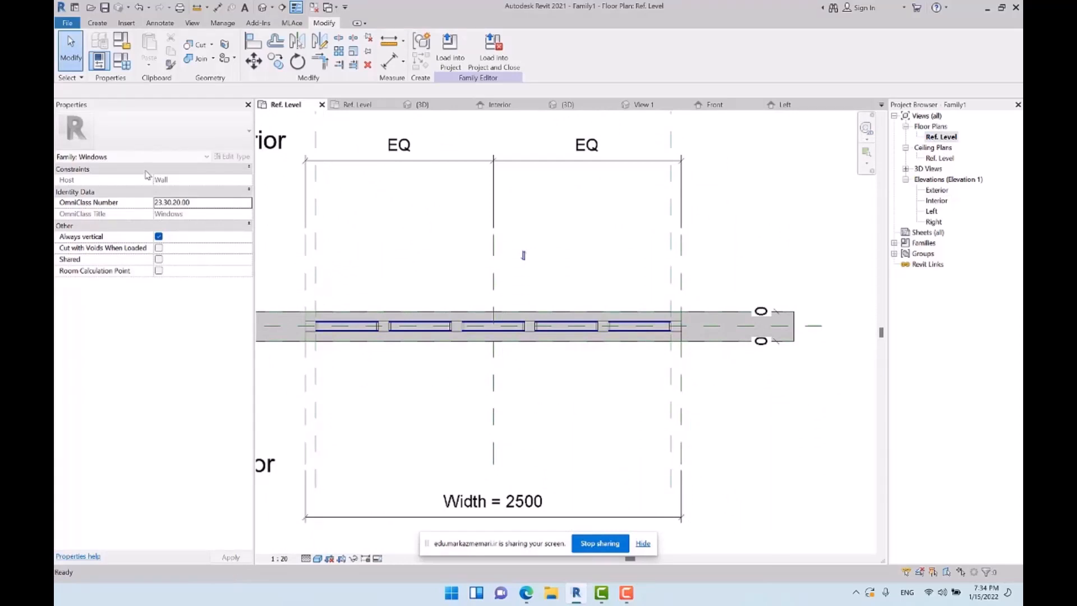
pyautogui.click(129, 156)
pyautogui.click(124, 172)
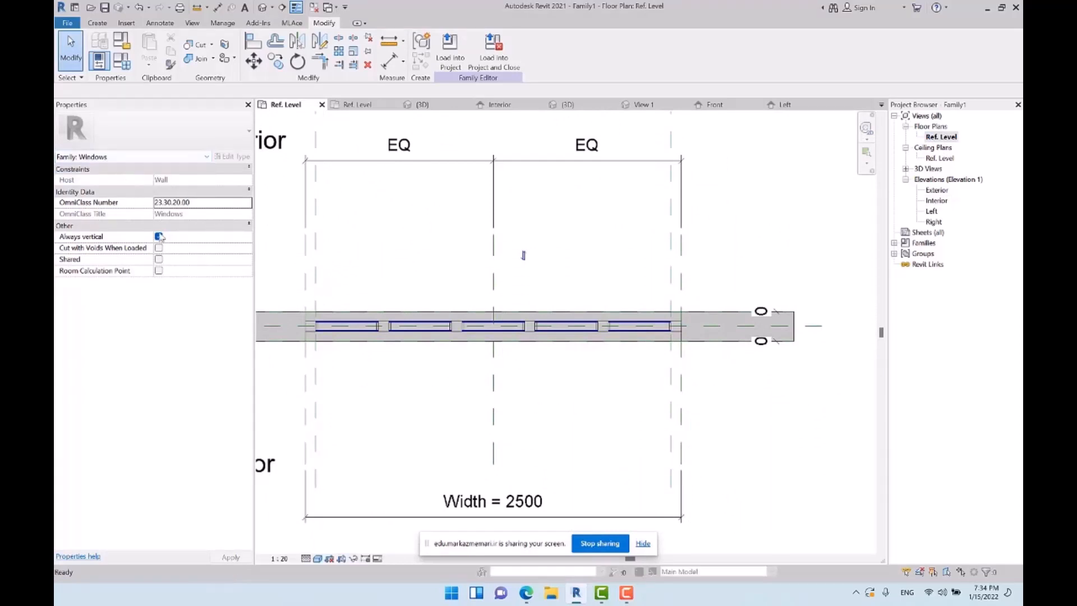
pyautogui.click(137, 157)
pyautogui.click(133, 178)
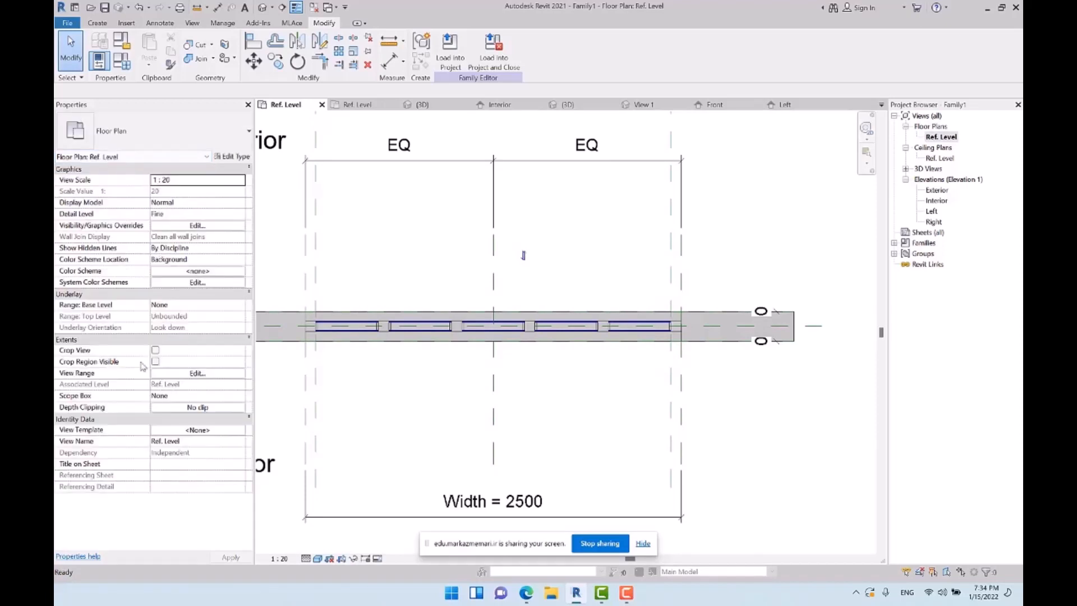
# Set the floor plan's view range to a cut plane offset of 2000 and a top offset of 2500
pyautogui.click(180, 374)
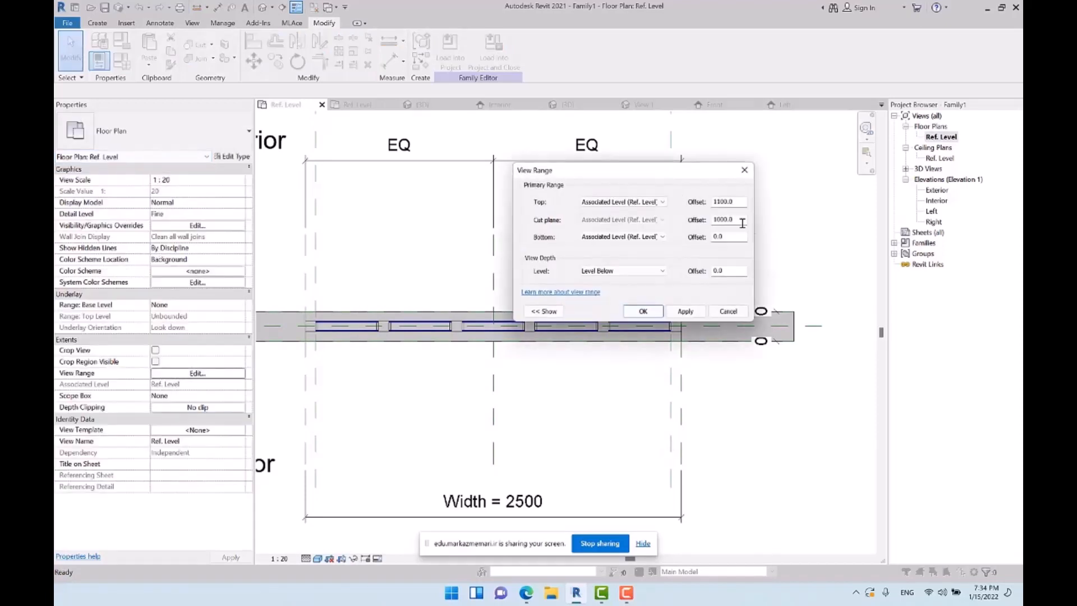
pyautogui.moveTo(742, 223); pyautogui.dragTo(645, 224)
pyautogui.moveTo(741, 205); pyautogui.dragTo(661, 208)
pyautogui.write('2500')
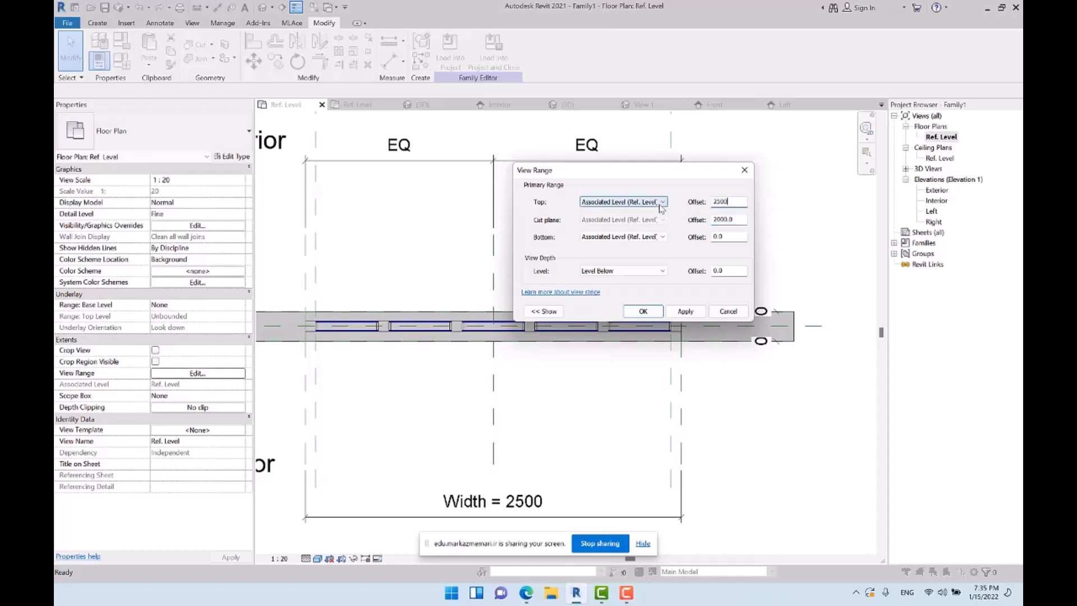
pyautogui.press('Return')
pyautogui.scroll(3, 543, 327)
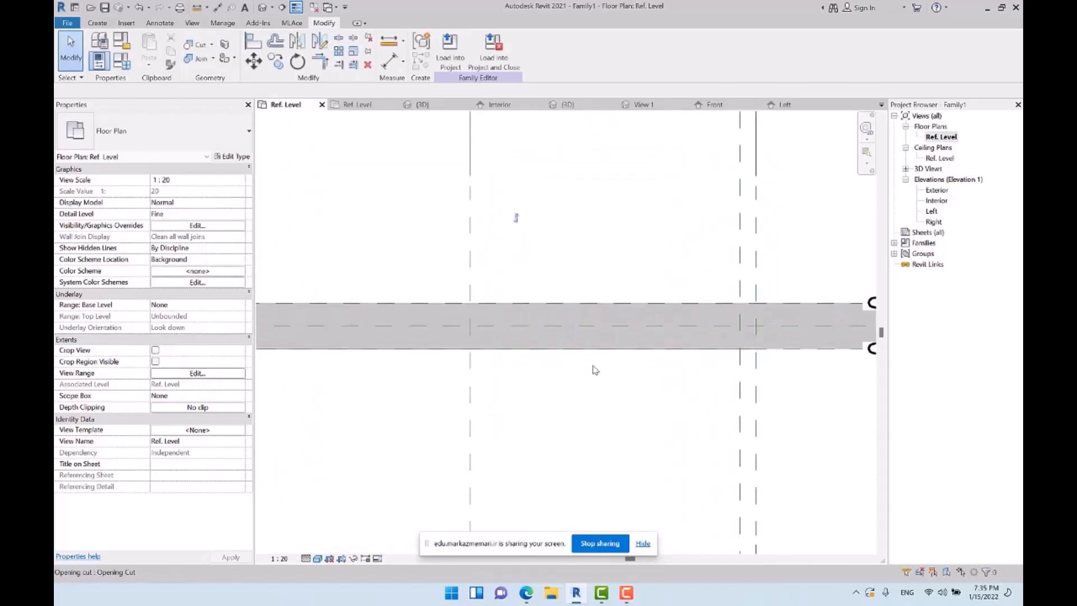
pyautogui.scroll(-2, 654, 388)
pyautogui.click(623, 406)
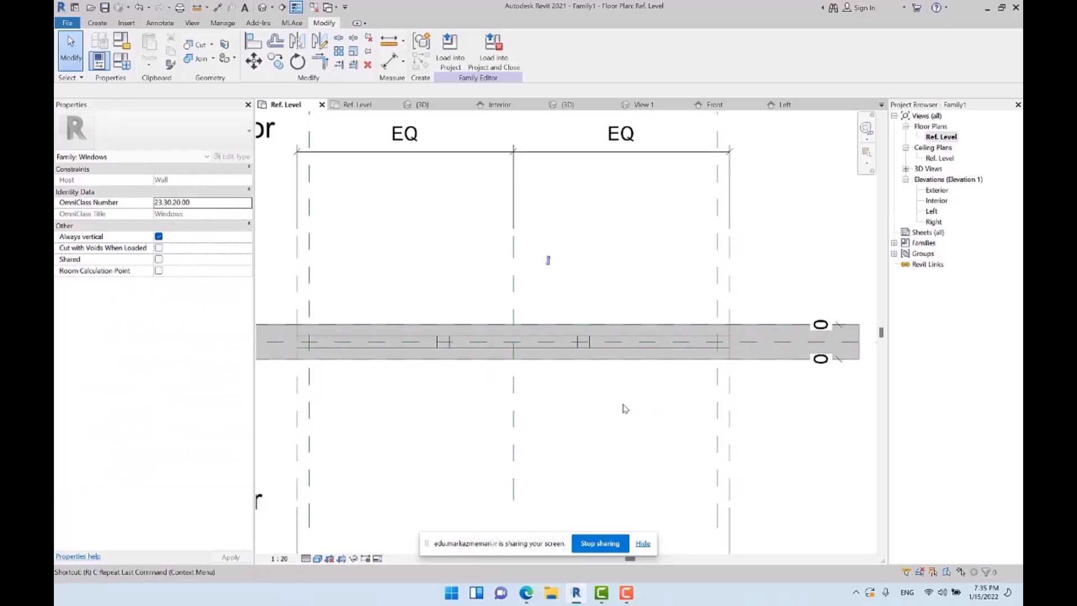
# Draw vertical reference planes across the wall near the two intermediate mullions
pyautogui.press('r')
pyautogui.press('p')
pyautogui.click(571, 191)
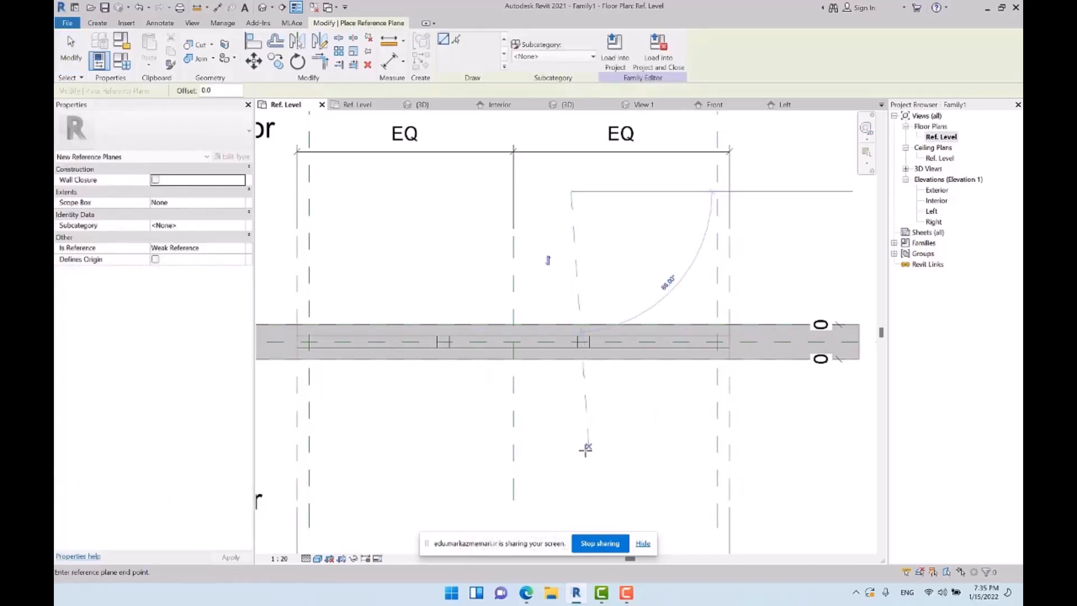
pyautogui.click(571, 465)
pyautogui.press('Escape')
pyautogui.press('Escape')
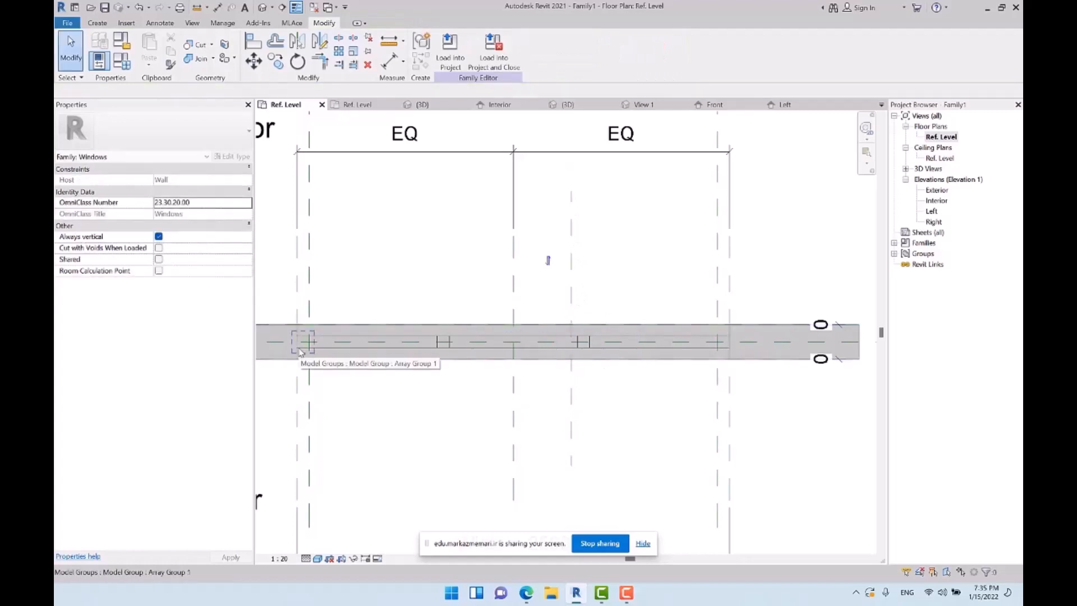
# Draw a short vertical reference plane between the two existing planes of the left jamb and another within the right jamb
pyautogui.scroll(-1, 658, 321)
pyautogui.press('r')
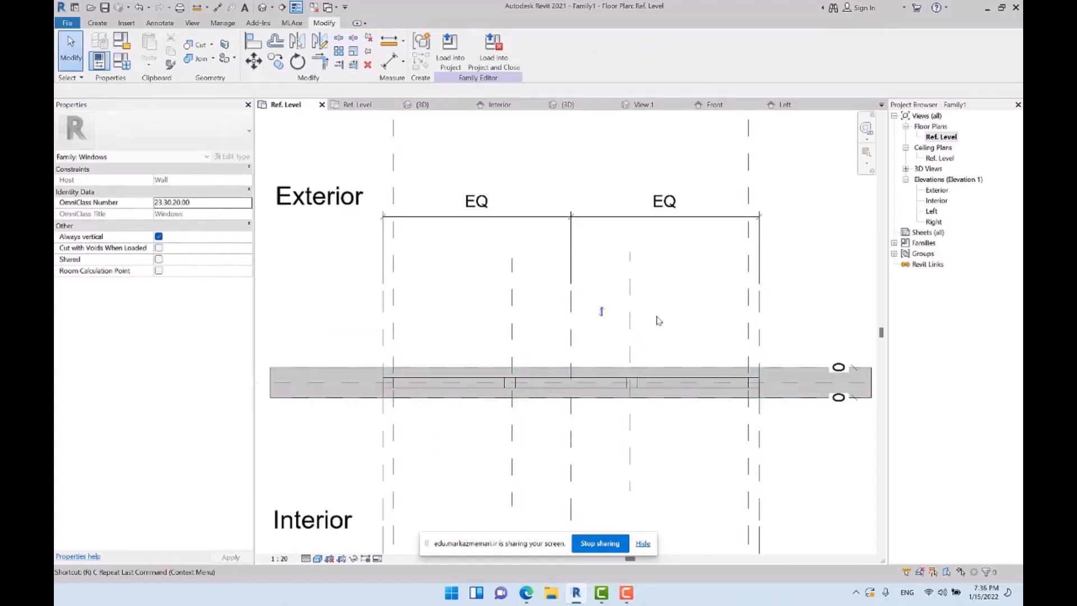
pyautogui.press('p')
pyautogui.scroll(4, 392, 306)
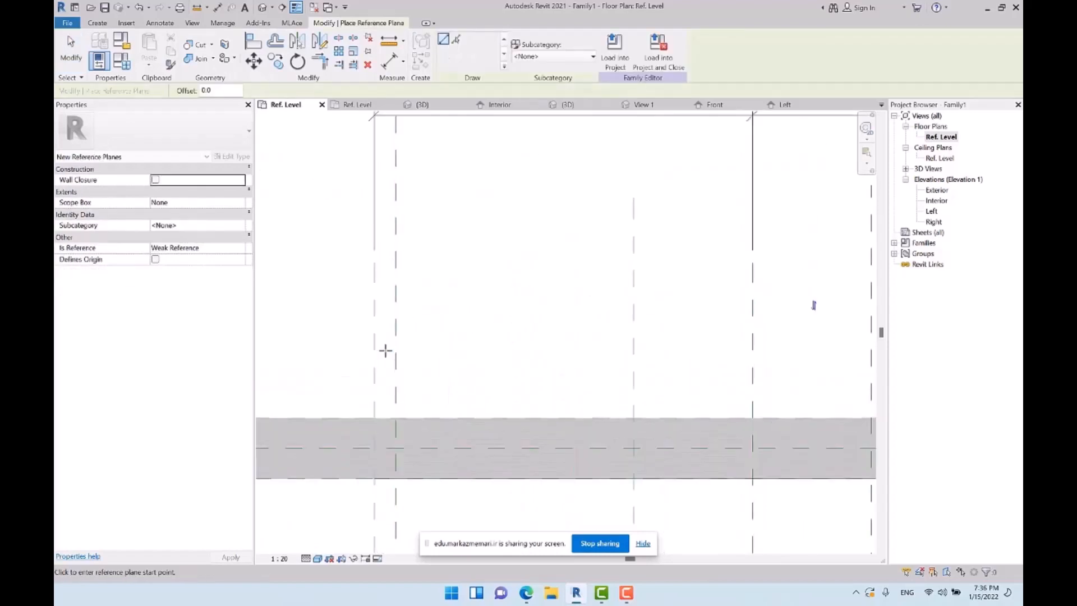
pyautogui.click(385, 354)
pyautogui.click(385, 216)
pyautogui.scroll(-1, 296, 293)
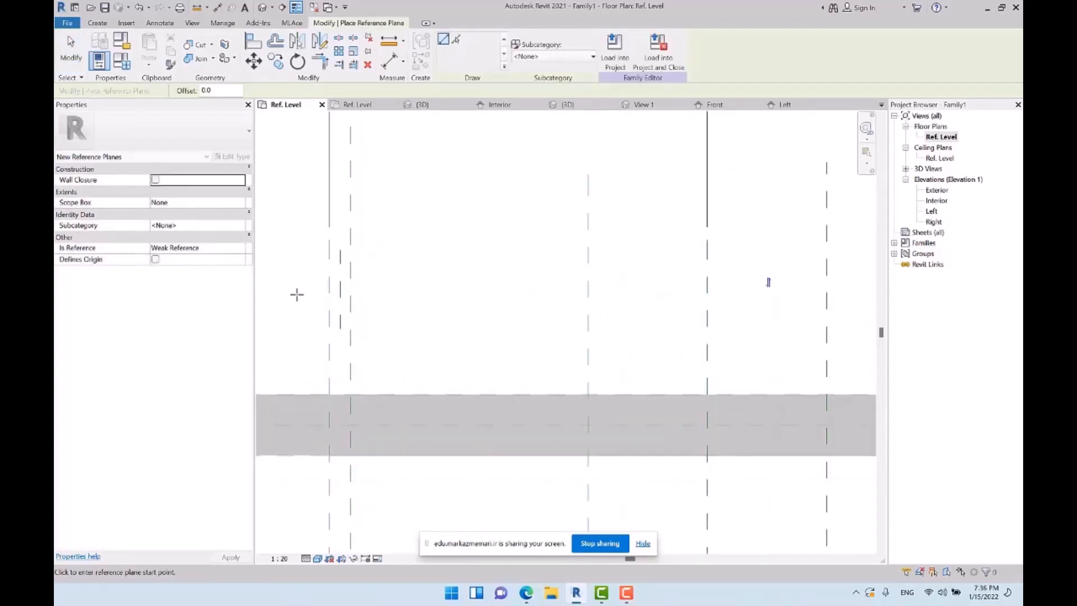
pyautogui.scroll(-1, 822, 313)
pyautogui.scroll(3, 745, 320)
pyautogui.click(738, 329)
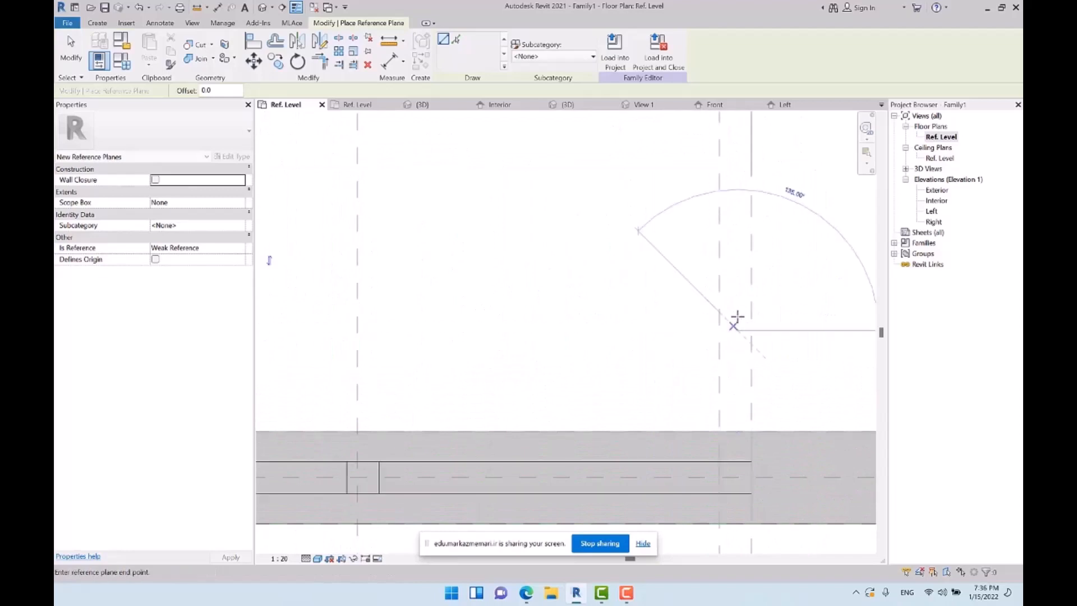
pyautogui.click(737, 212)
pyautogui.press('Escape')
pyautogui.press('Escape')
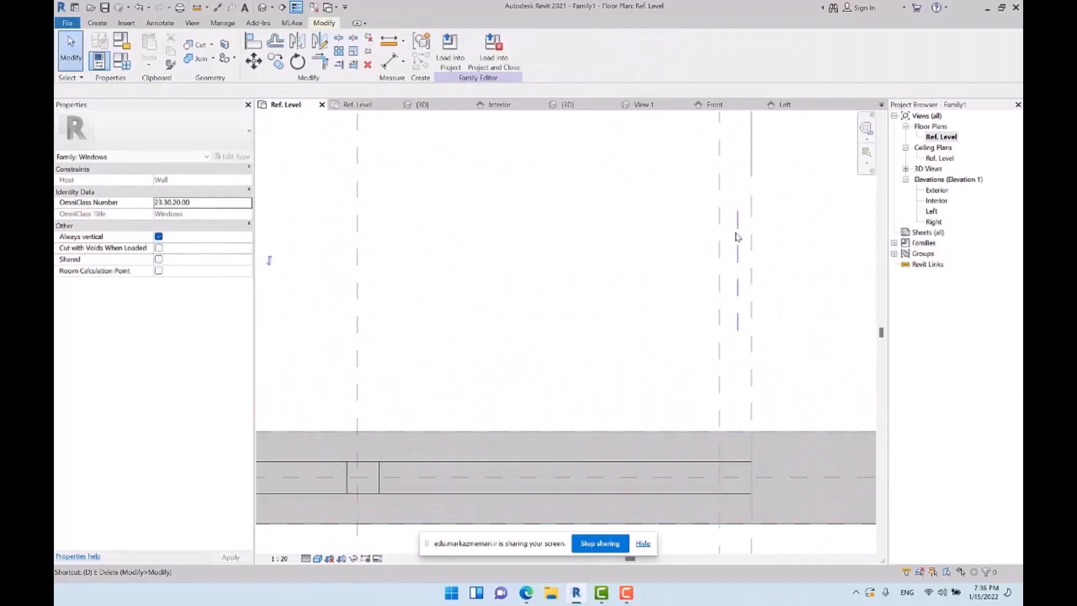
# Dimension the three reference planes at the right jamb with an aligned dimension and make its segments equal
pyautogui.press('d')
pyautogui.press('i')
pyautogui.scroll(-2, 723, 284)
pyautogui.scroll(-1, 729, 279)
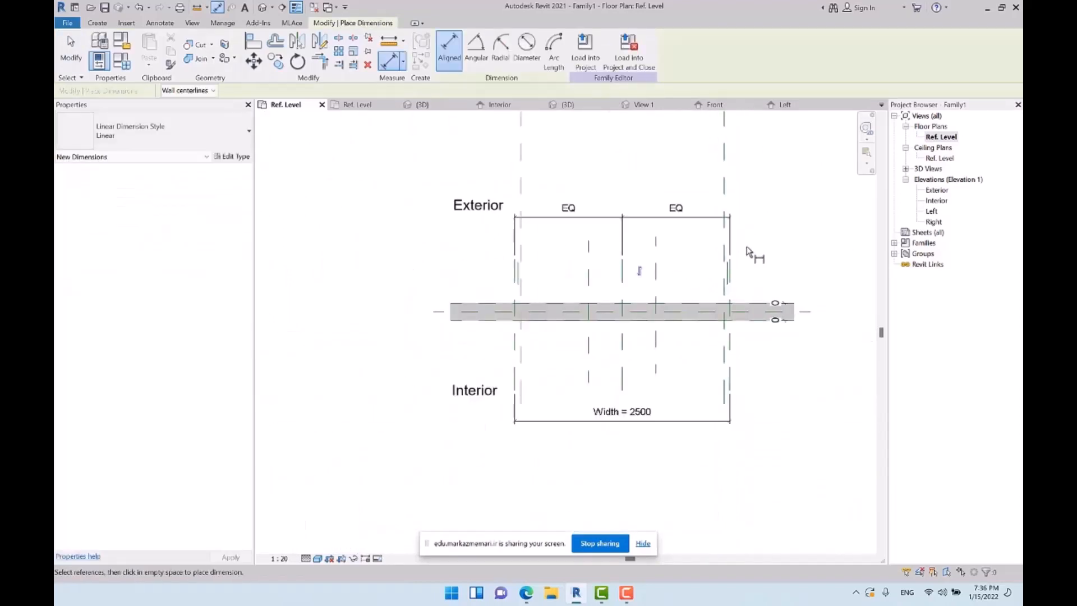
pyautogui.scroll(2, 738, 269)
pyautogui.scroll(2, 699, 331)
pyautogui.click(699, 325)
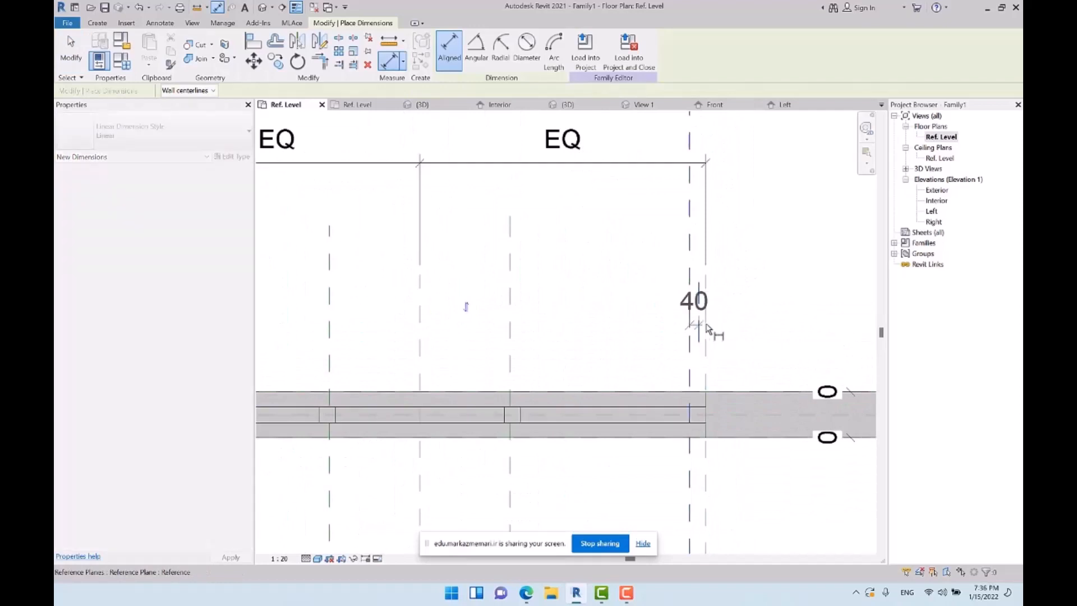
pyautogui.click(705, 324)
pyautogui.click(761, 309)
pyautogui.click(698, 251)
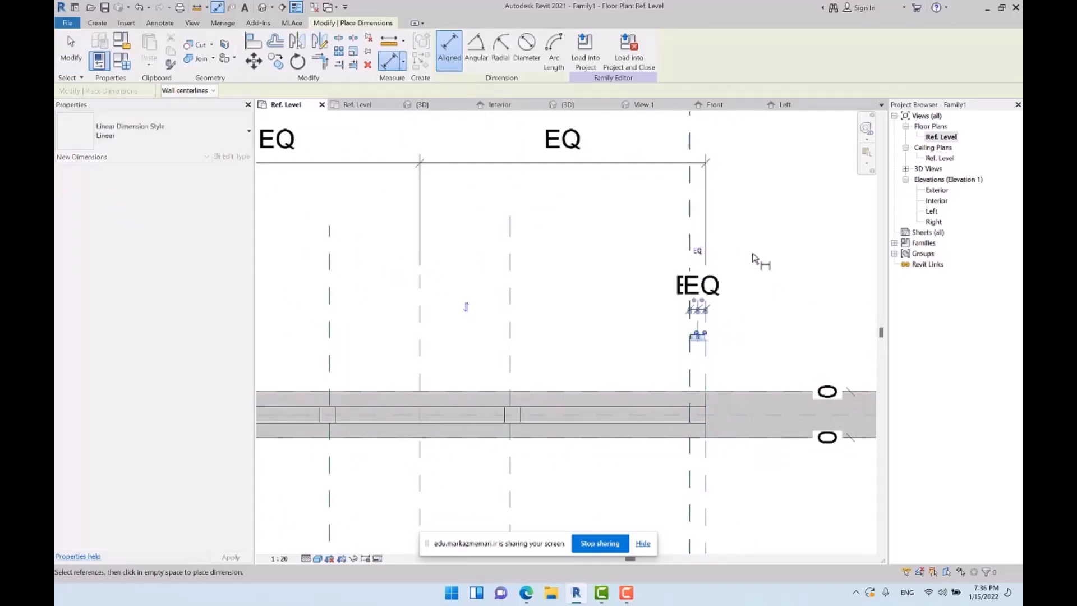
# Dimension the three reference planes at the left jamb and set the dimension's segments to equal
pyautogui.scroll(-3, 817, 284)
pyautogui.scroll(4, 584, 297)
pyautogui.scroll(1, 583, 297)
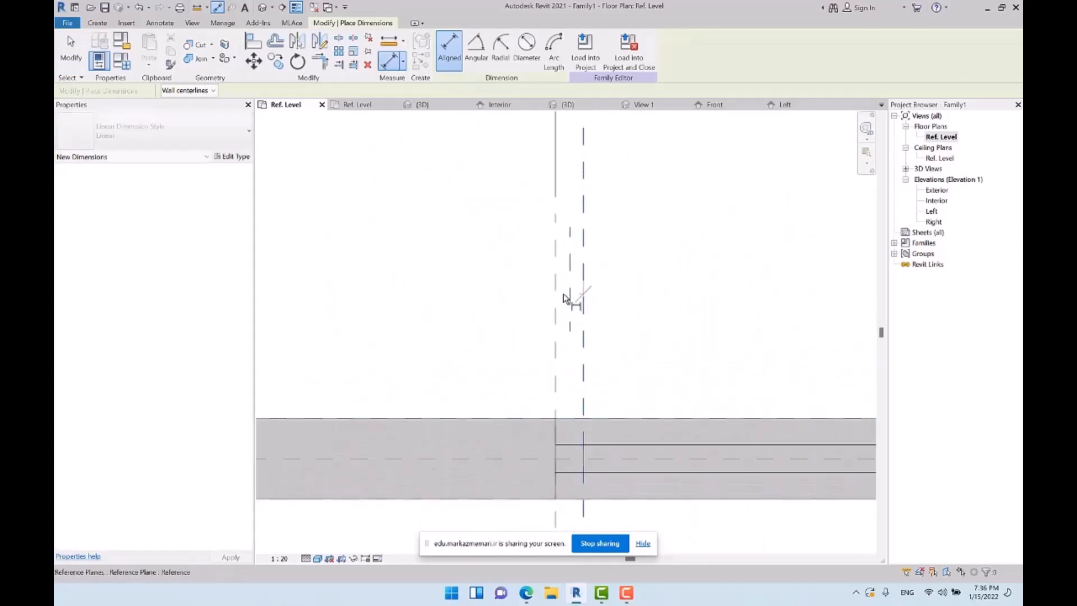
pyautogui.click(569, 298)
pyautogui.click(475, 290)
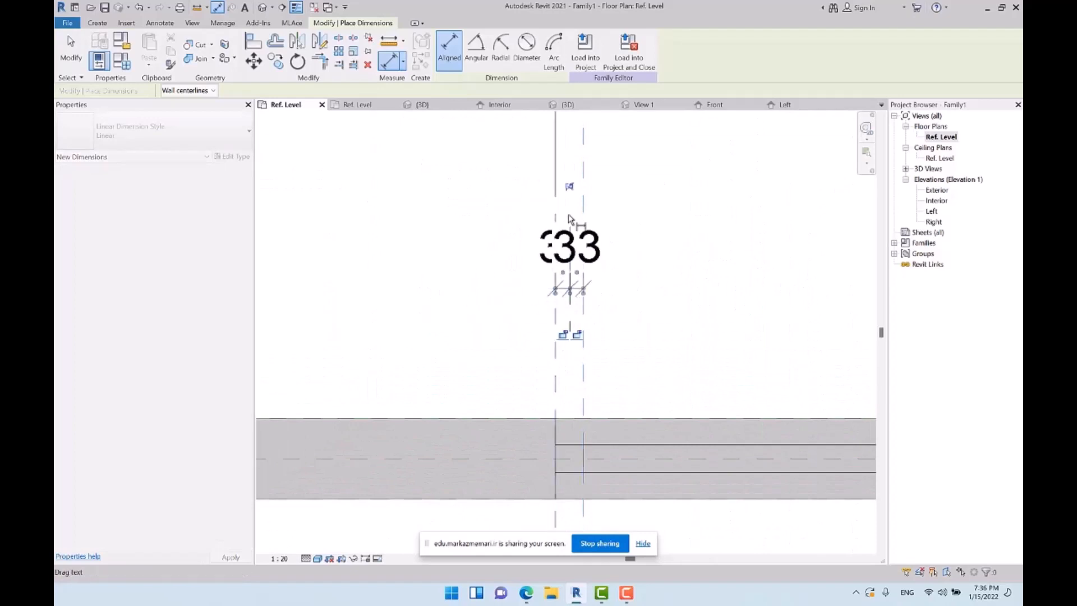
pyautogui.click(569, 188)
pyautogui.scroll(-2, 390, 216)
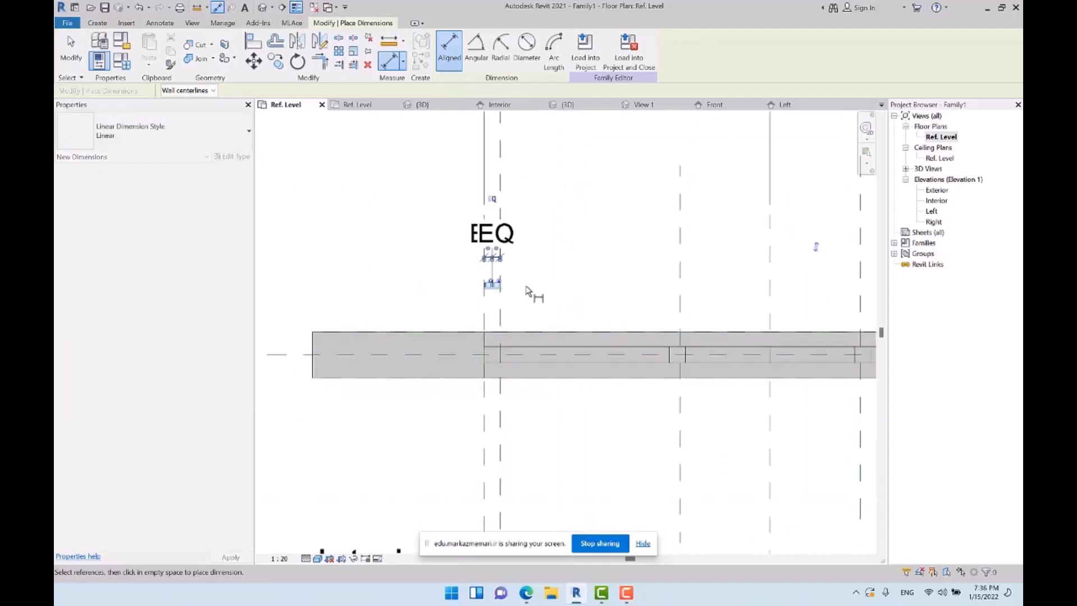
# Add one aligned dimension chain from the left jamb's middle plane through both mullion planes to the right jamb's middle plane and equalize it
pyautogui.click(524, 290)
pyautogui.scroll(2, 523, 290)
pyautogui.click(482, 280)
pyautogui.scroll(1, 627, 282)
pyautogui.moveTo(717, 299); pyautogui.dragTo(425, 304, button='middle')
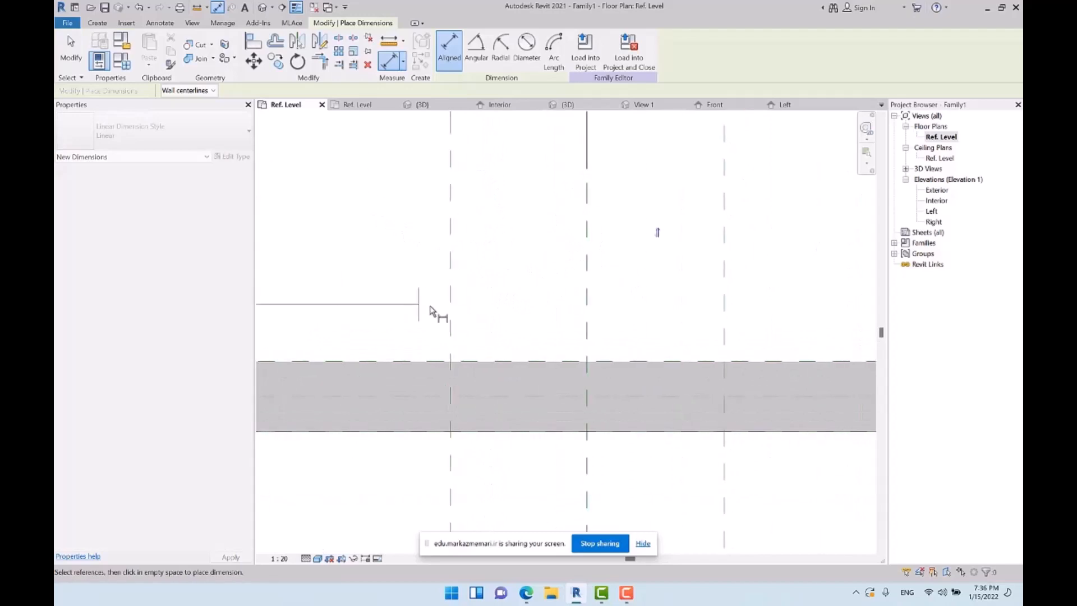
pyautogui.scroll(-2, 433, 305)
pyautogui.click(444, 304)
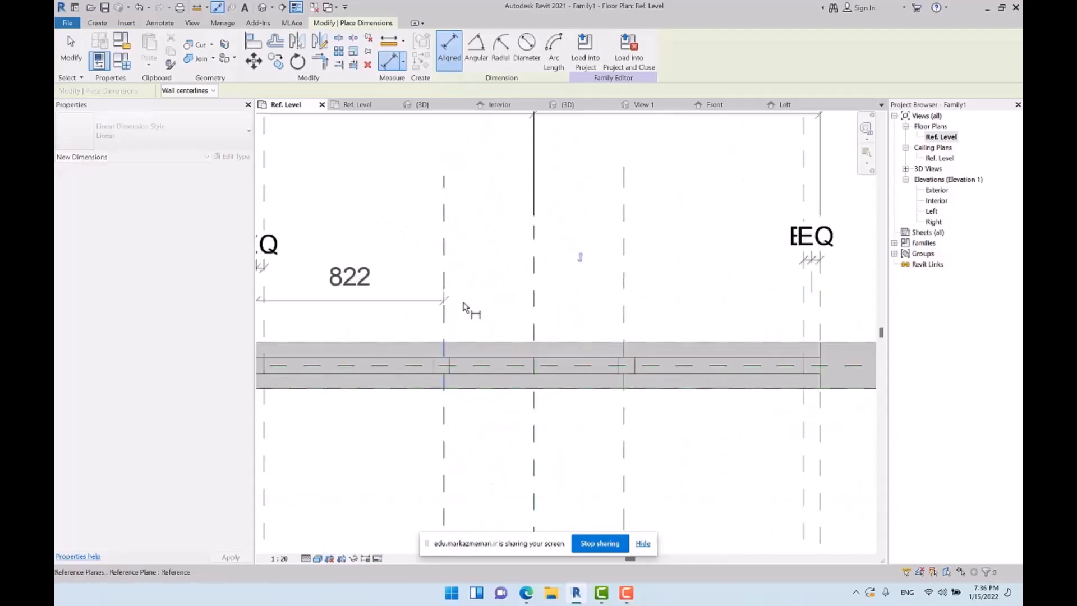
pyautogui.click(624, 307)
pyautogui.click(810, 296)
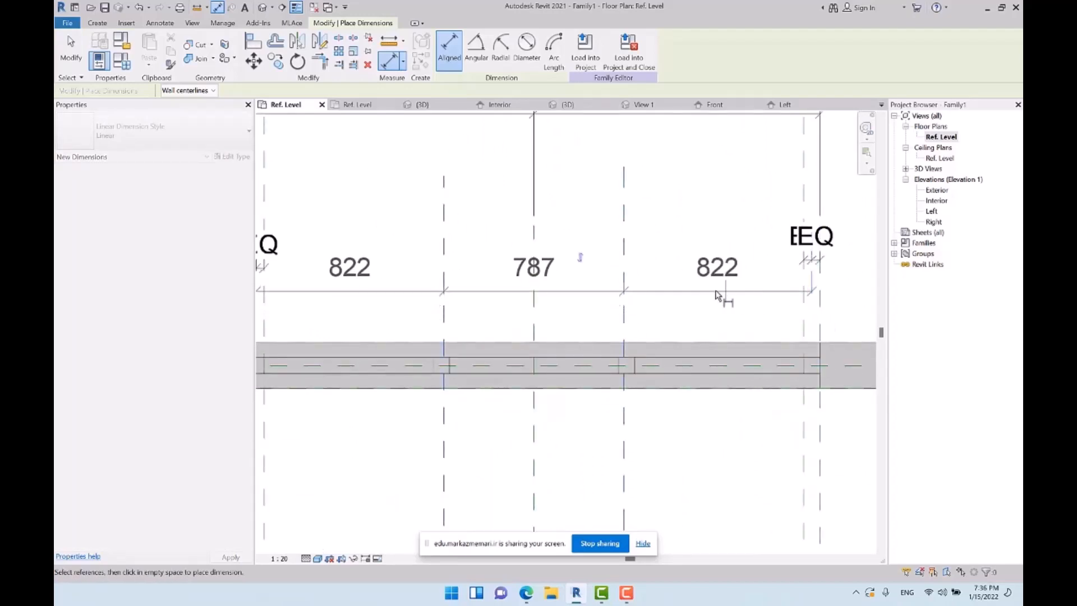
pyautogui.click(716, 297)
pyautogui.click(539, 236)
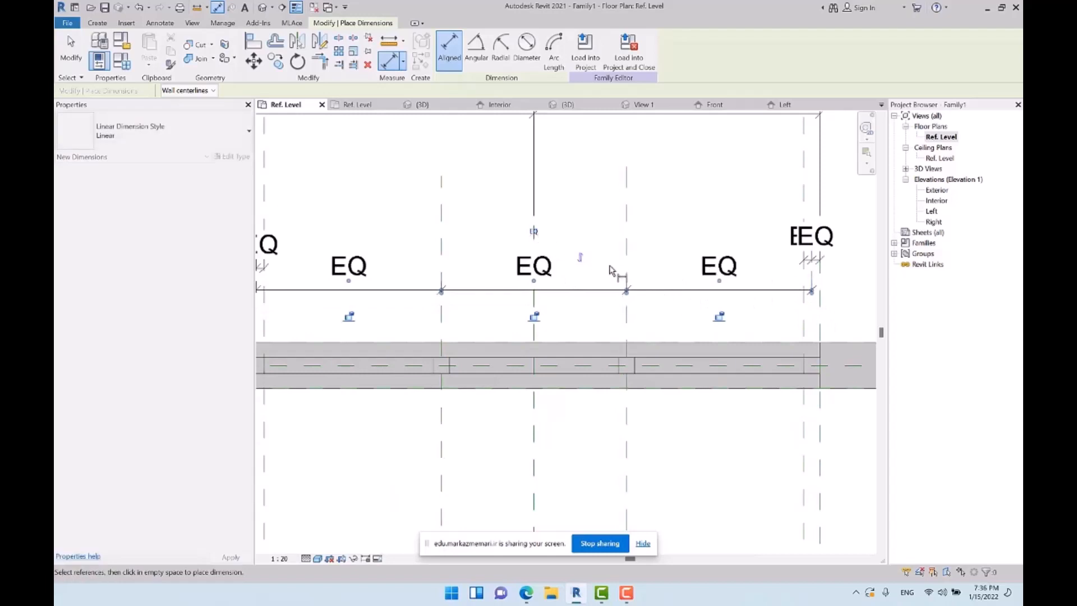
# Check how the equalized reference planes line up with the intermediate mullions in the plan
pyautogui.scroll(4, 640, 353)
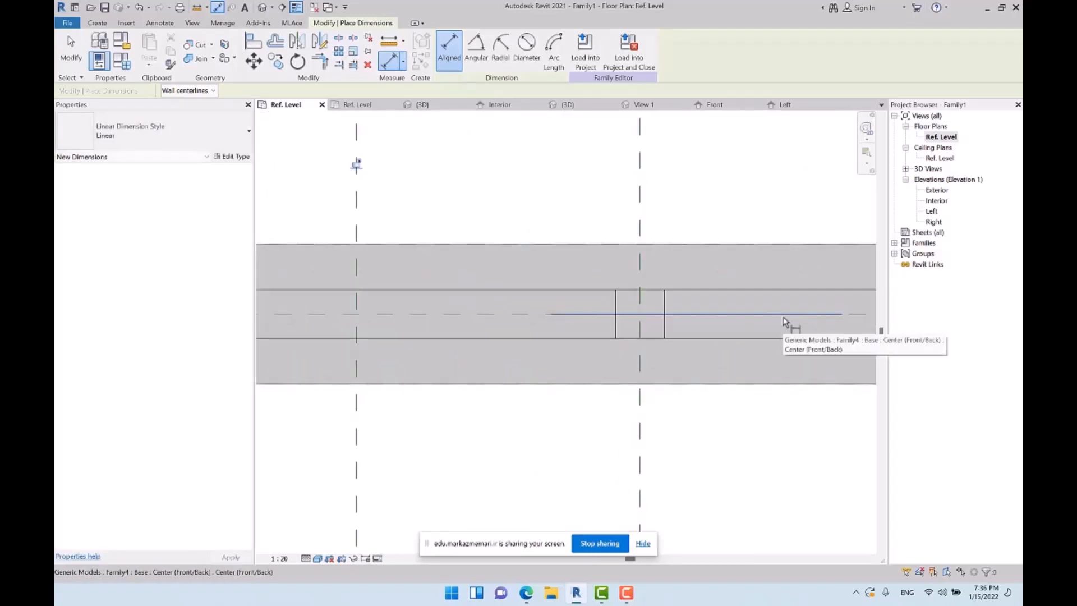
pyautogui.scroll(-3, 785, 322)
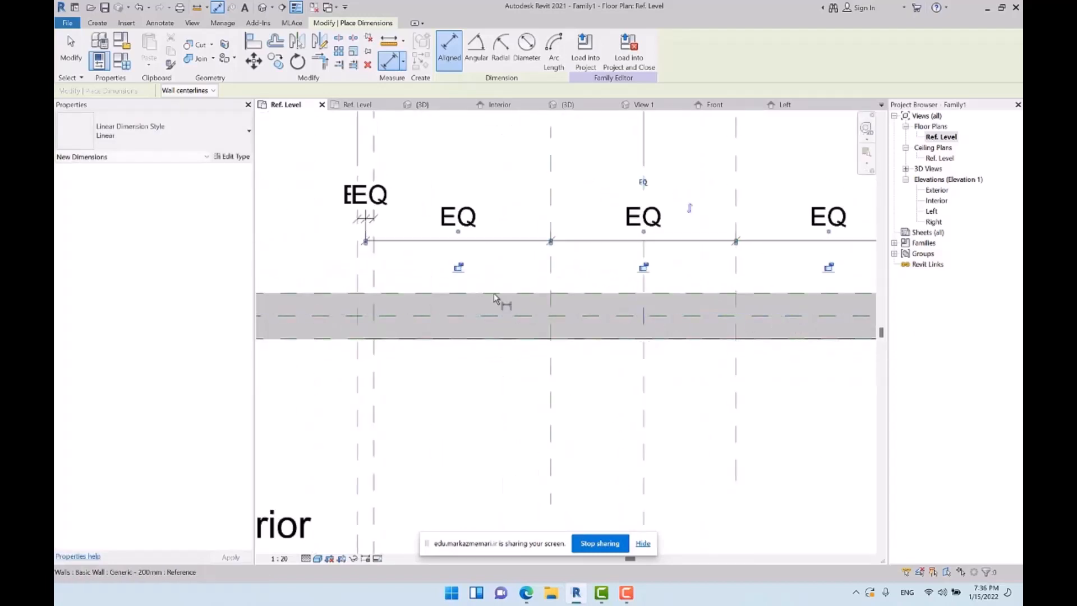
pyautogui.moveTo(673, 270); pyautogui.dragTo(554, 290, button='middle')
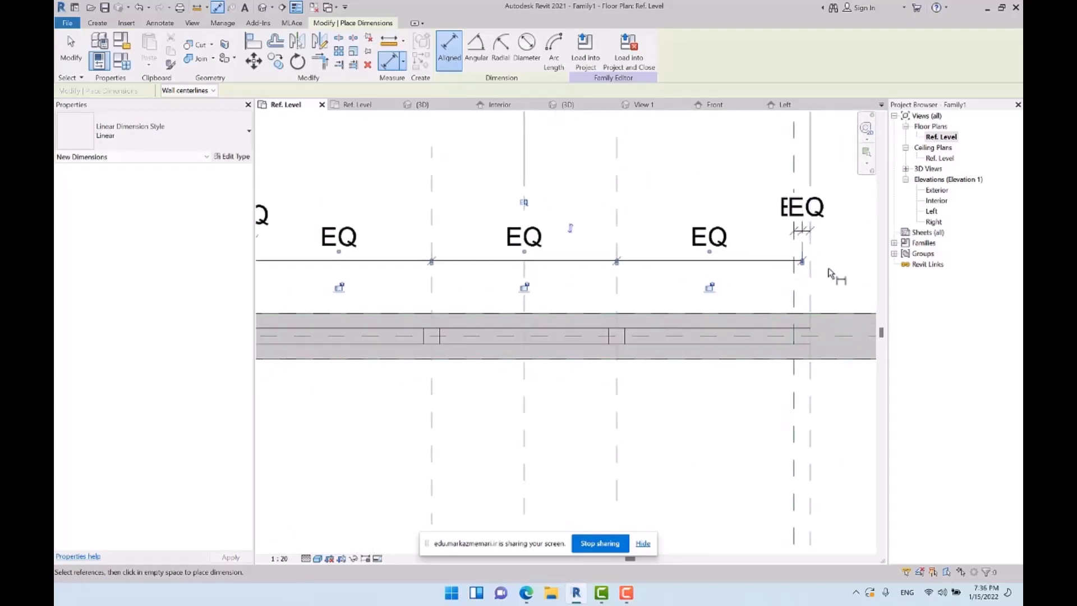
pyautogui.press('Escape')
pyautogui.click(617, 337)
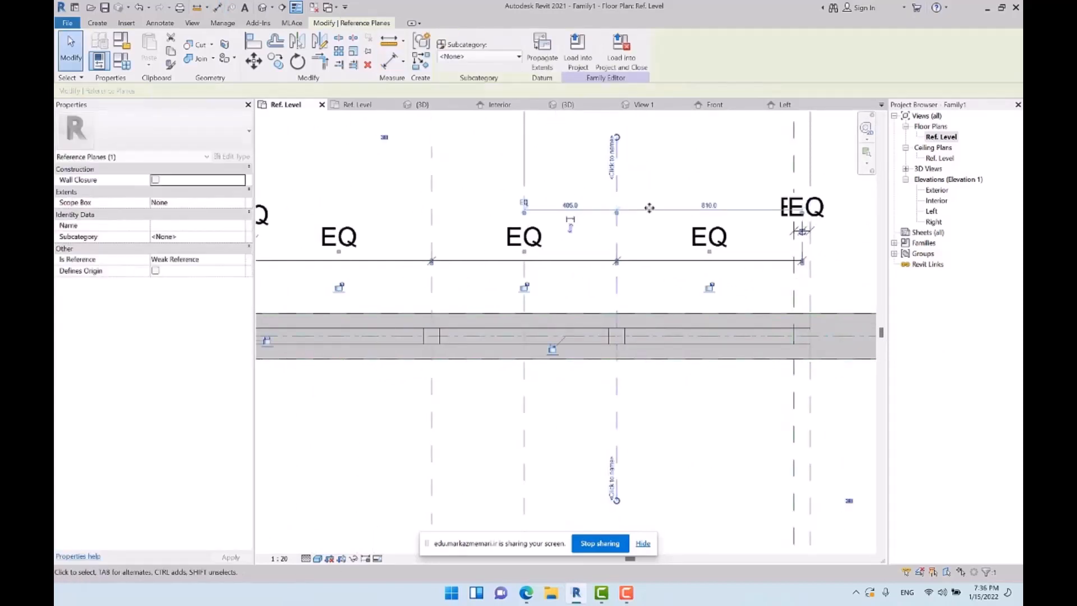
pyautogui.scroll(2, 626, 336)
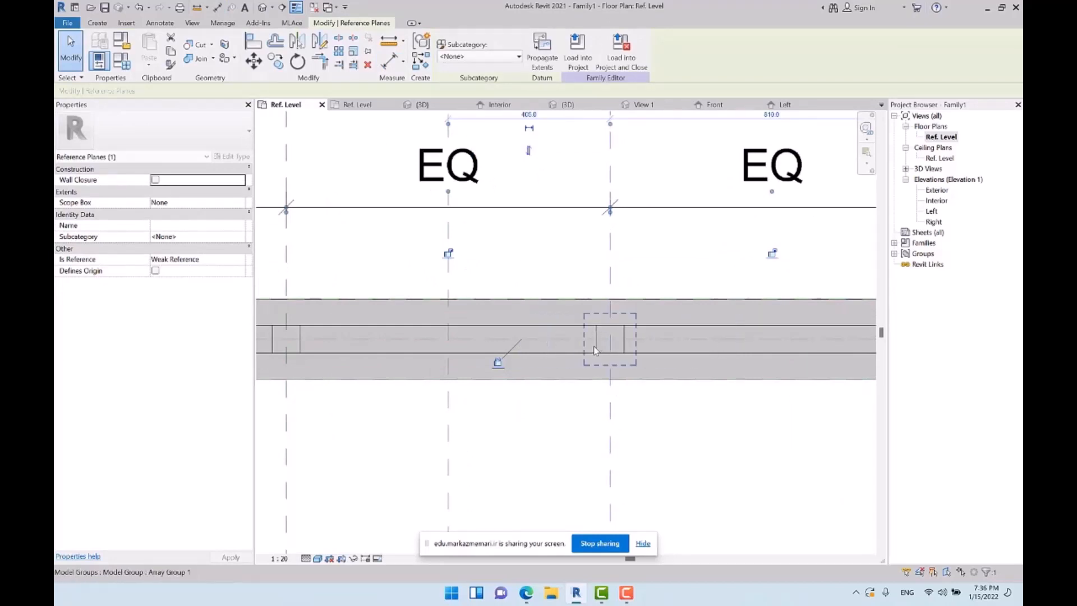
pyautogui.press('Escape')
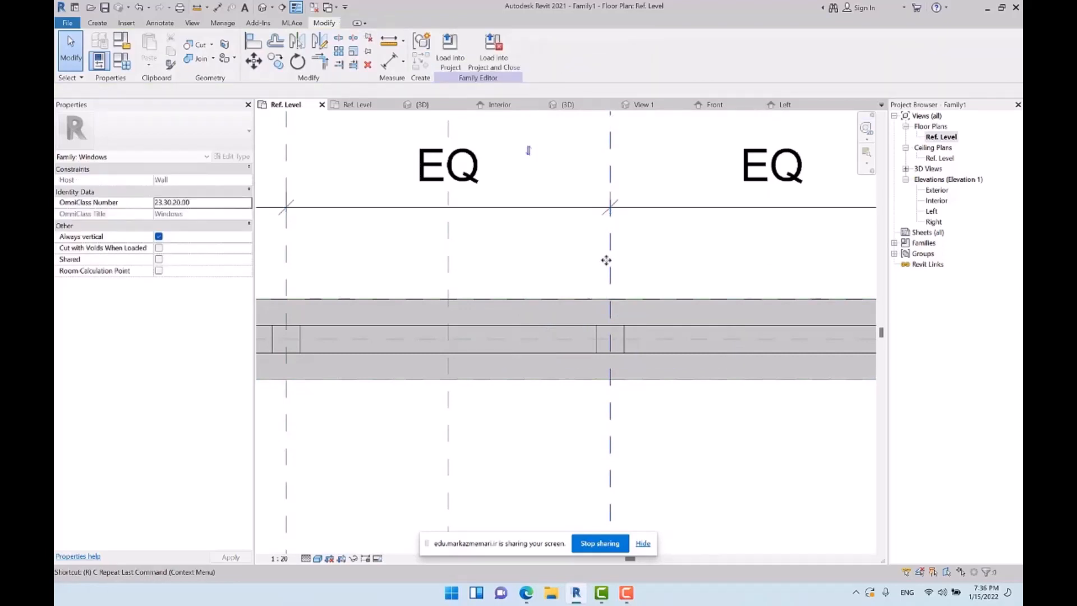
# Draw a vertical reference plane across the wall about 54 mm to the left of the right mullion's centre plane
pyautogui.press('r')
pyautogui.press('p')
pyautogui.click(588, 140)
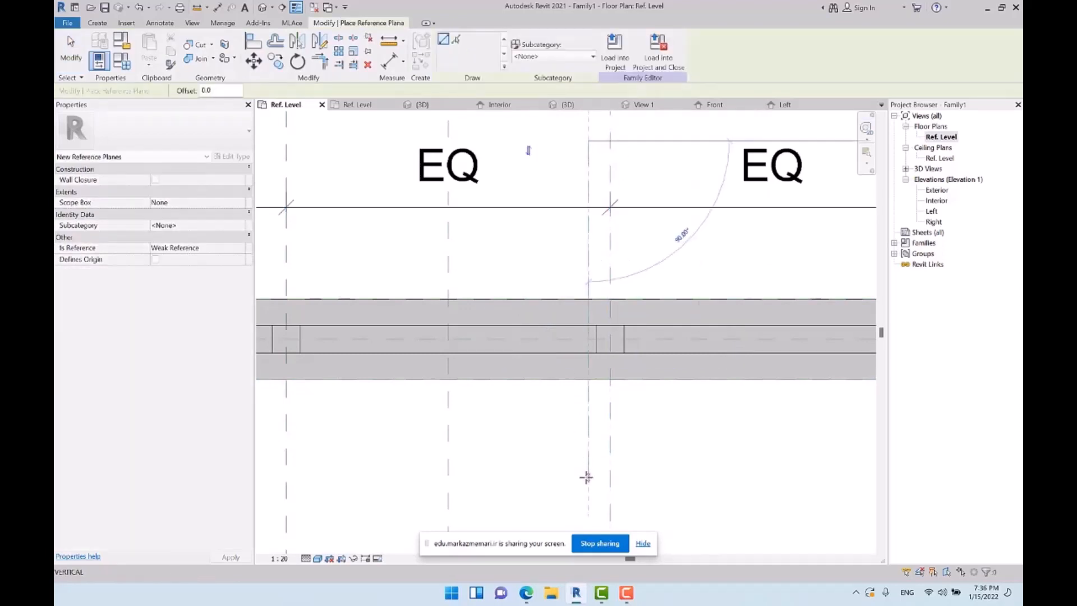
pyautogui.click(586, 477)
pyautogui.press('Escape')
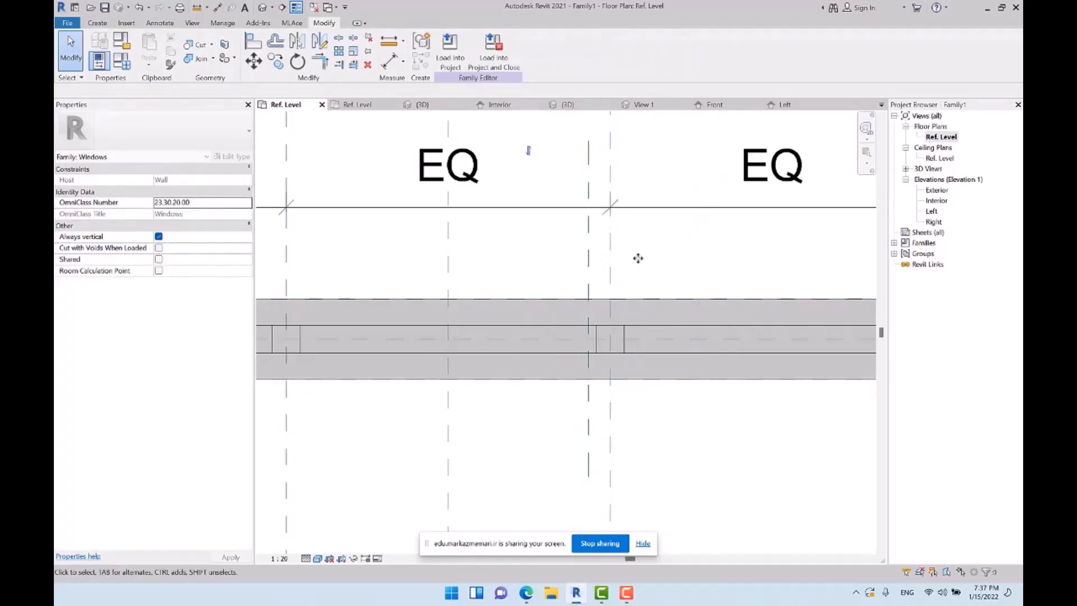
# Dimension the distance between the new reference plane and the right mullion's centre plane
pyautogui.press('d')
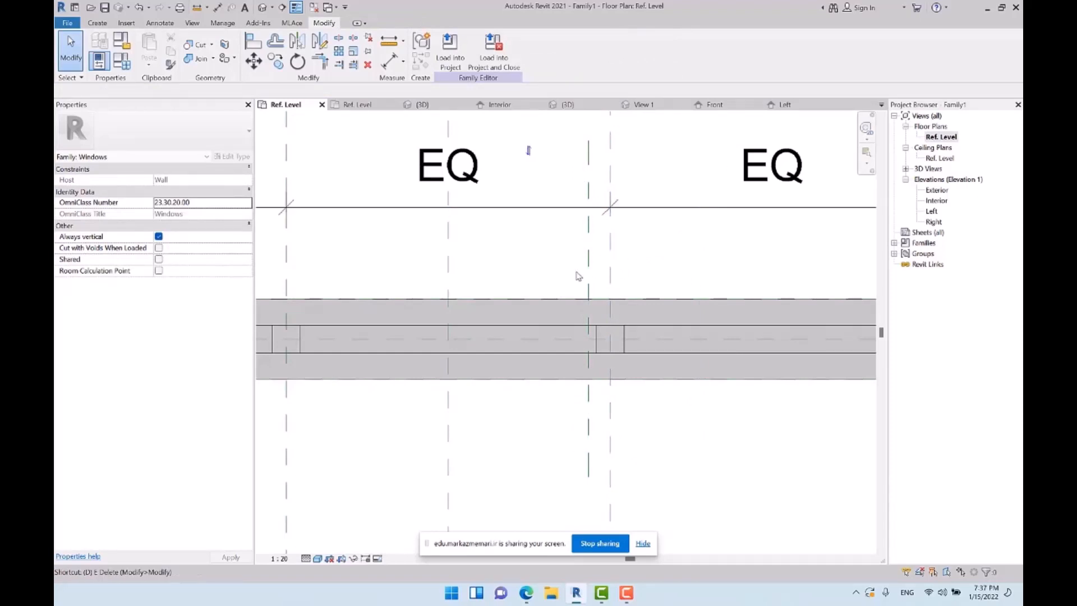
pyautogui.press('i')
pyautogui.click(589, 270)
pyautogui.click(610, 278)
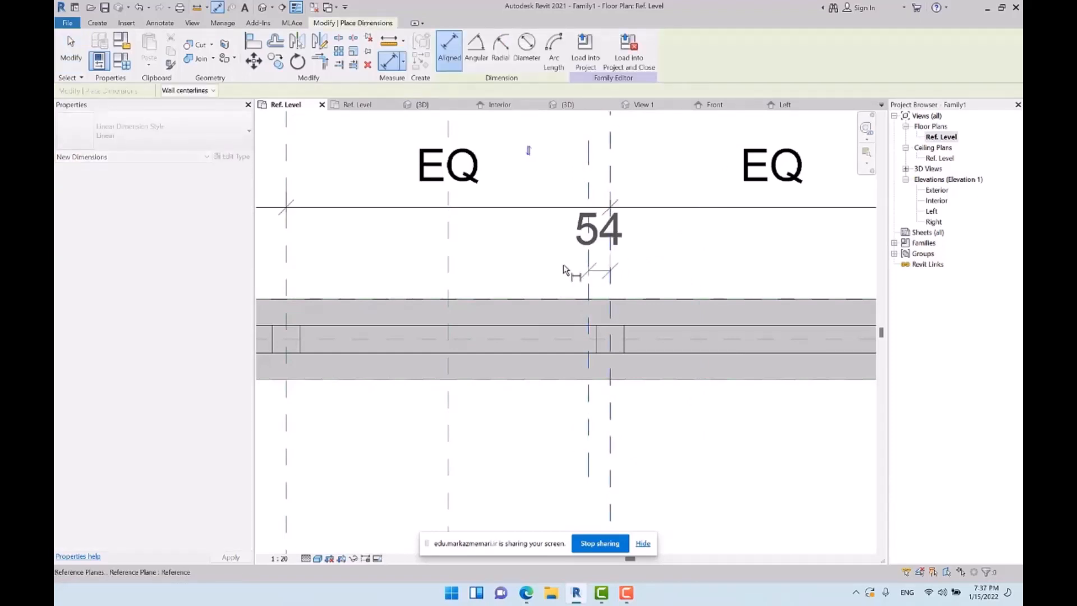
pyautogui.click(565, 262)
pyautogui.press('Escape')
# Add a length type parameter named Half T with the formula T / 2 and accept the family types
pyautogui.click(622, 227)
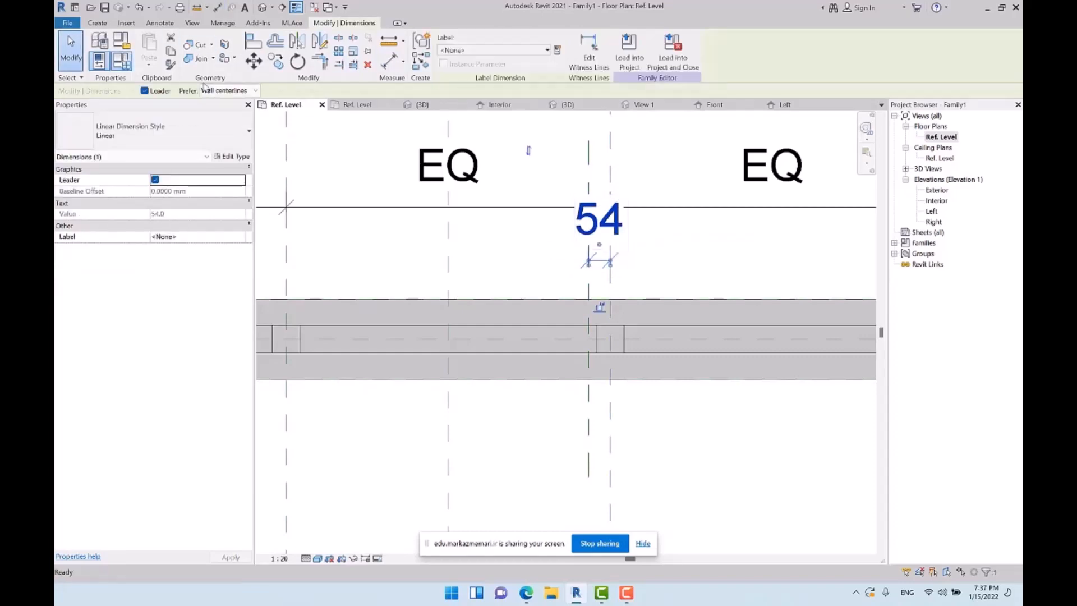
pyautogui.press('f')
pyautogui.press('t')
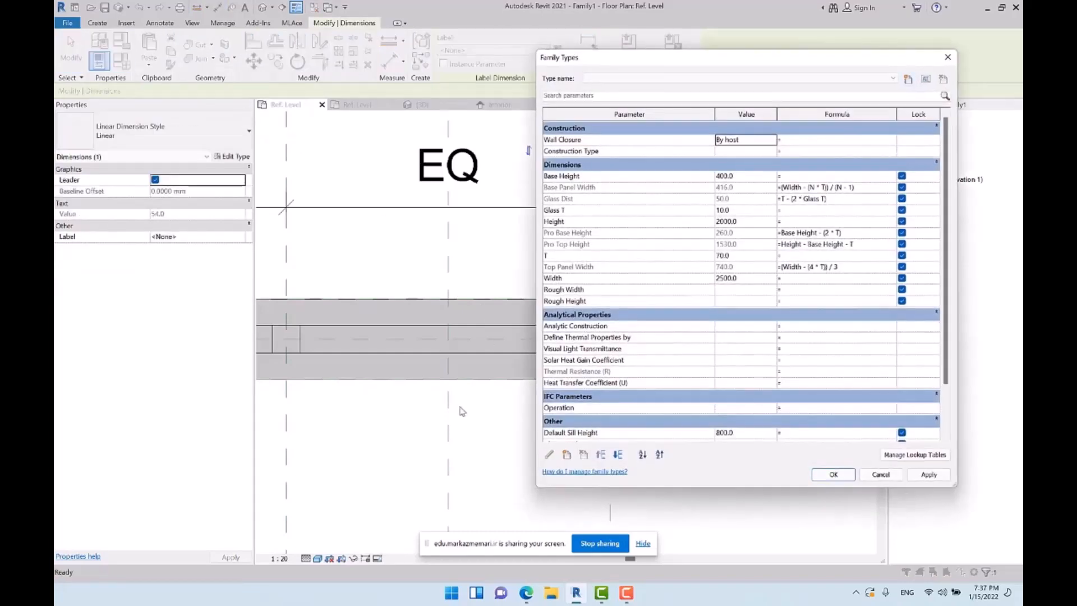
pyautogui.click(567, 454)
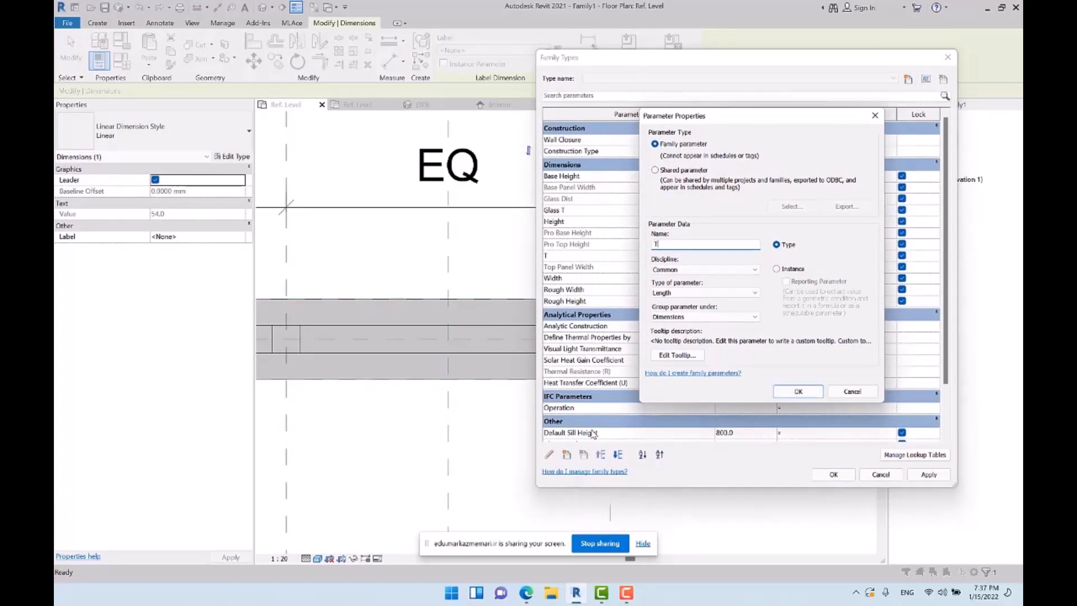
pyautogui.press('BackSpace')
pyautogui.write('Half')
pyautogui.press('Return')
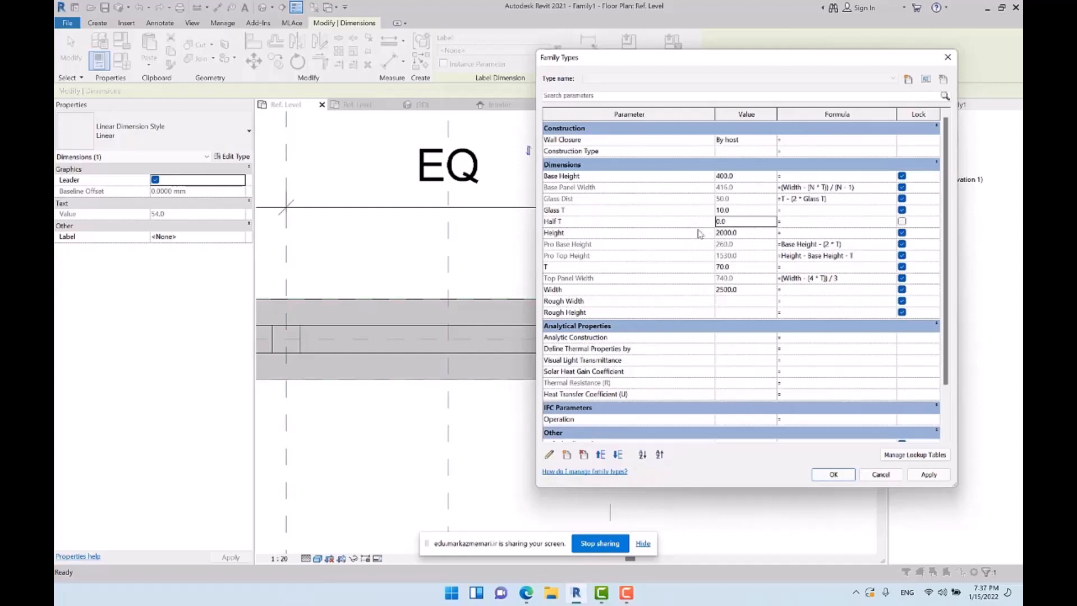
pyautogui.click(800, 223)
pyautogui.press('Tab')
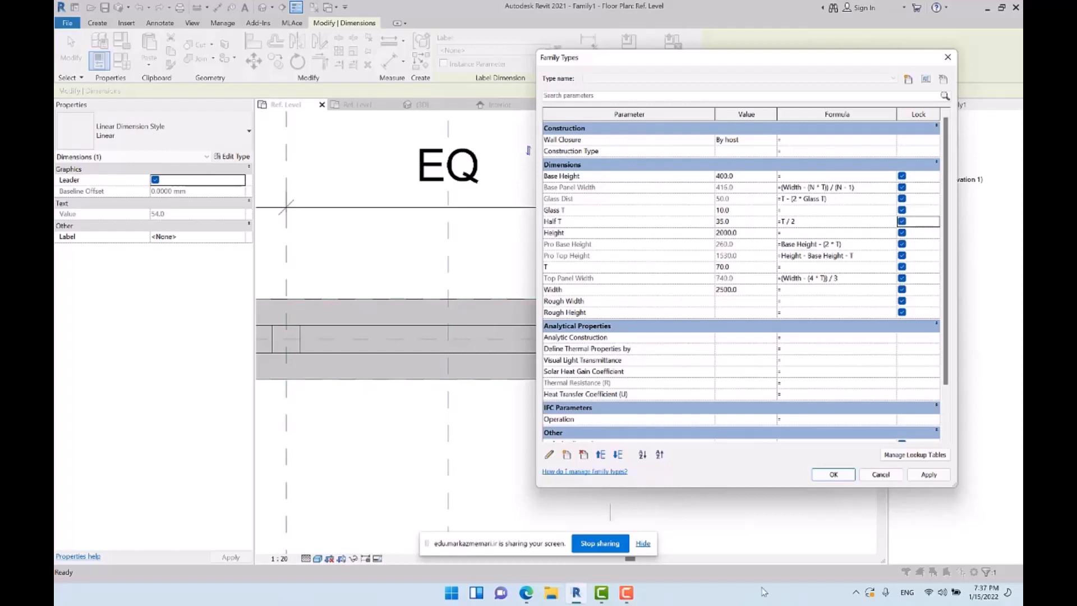
pyautogui.click(825, 475)
# Label the offset dimension at the right mullion with the Half T parameter
pyautogui.click(588, 224)
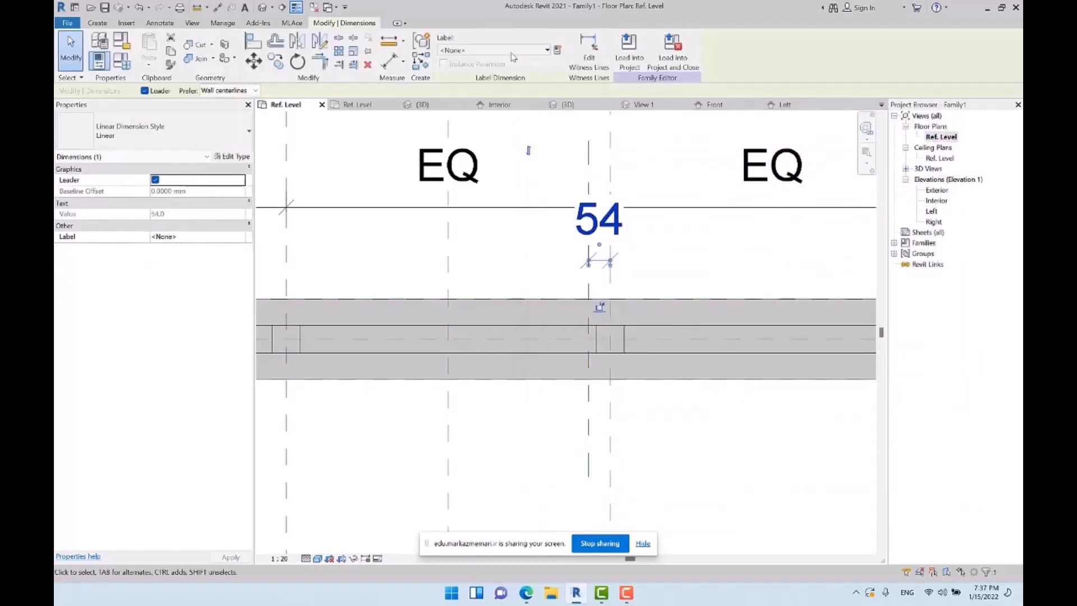
pyautogui.click(527, 50)
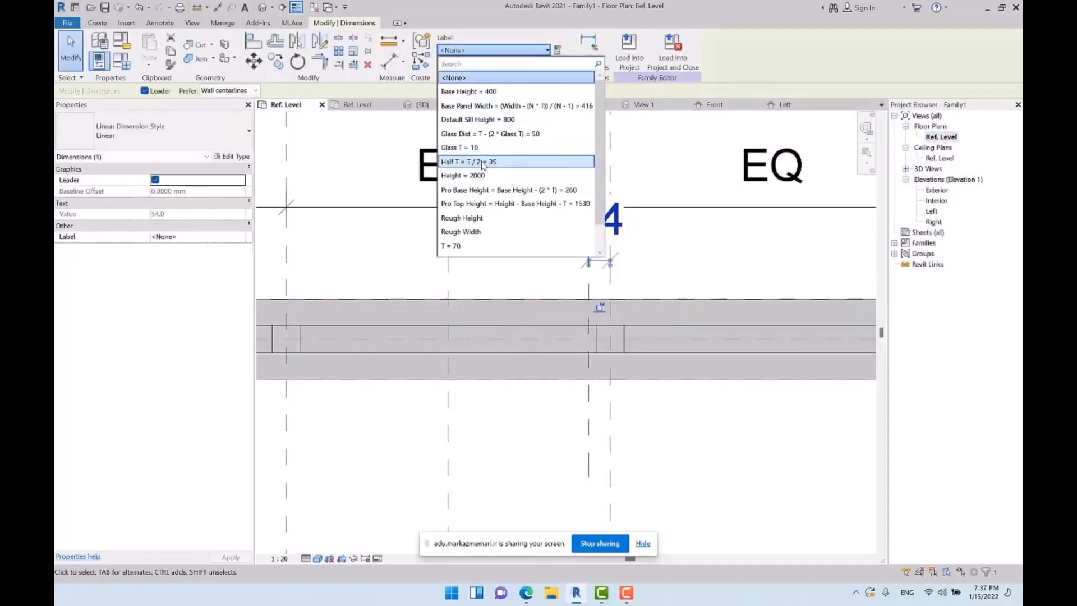
pyautogui.click(725, 229)
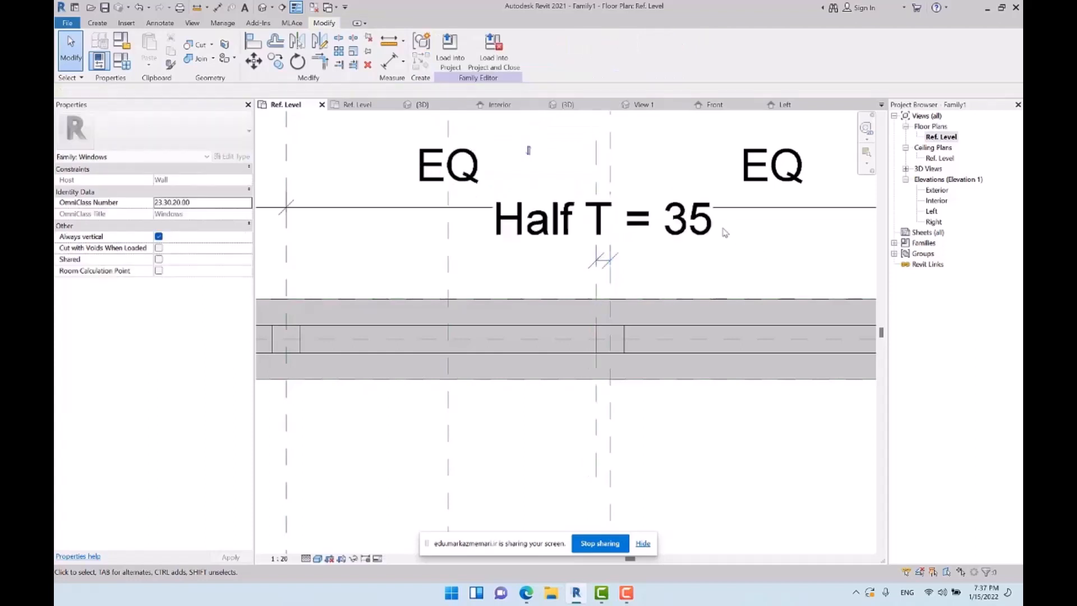
# Test the window family by setting its Width to 1500 mm, and undo the change
pyautogui.scroll(-2, 617, 354)
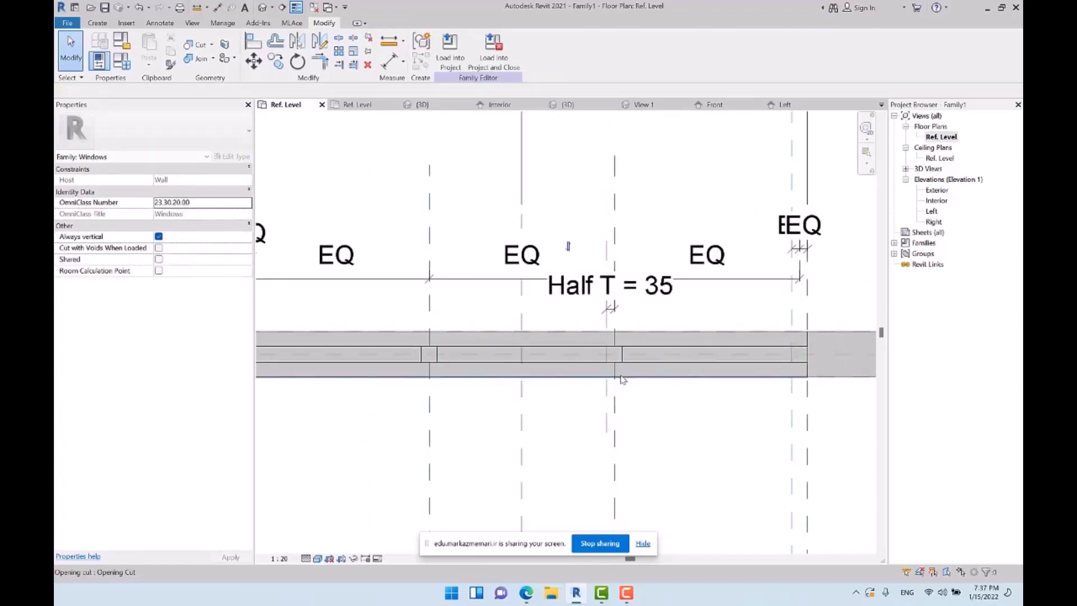
pyautogui.press('f')
pyautogui.press('t')
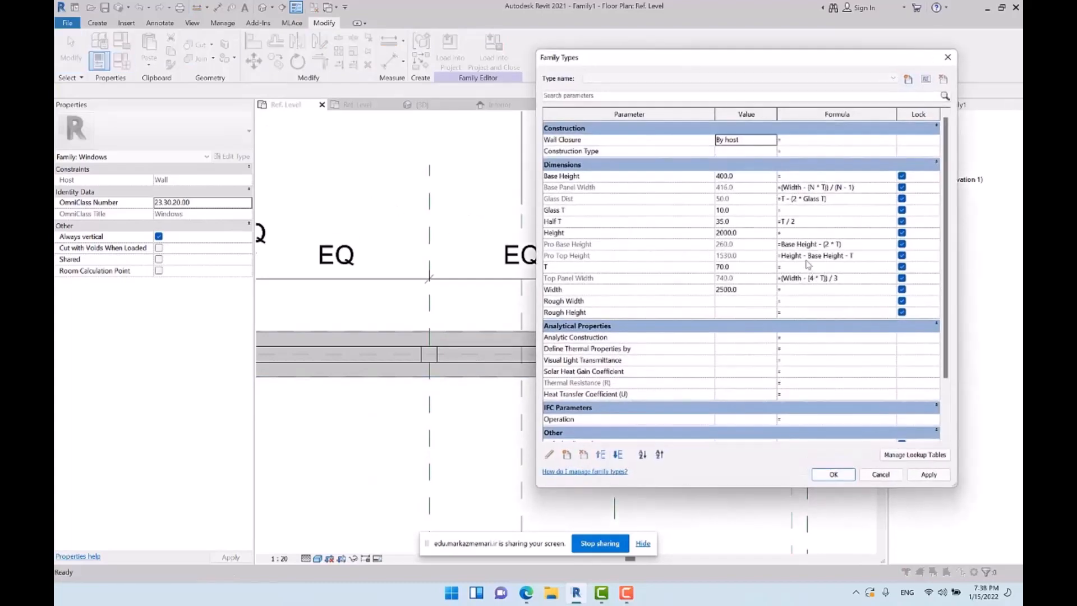
pyautogui.click(749, 291)
pyautogui.write('1')
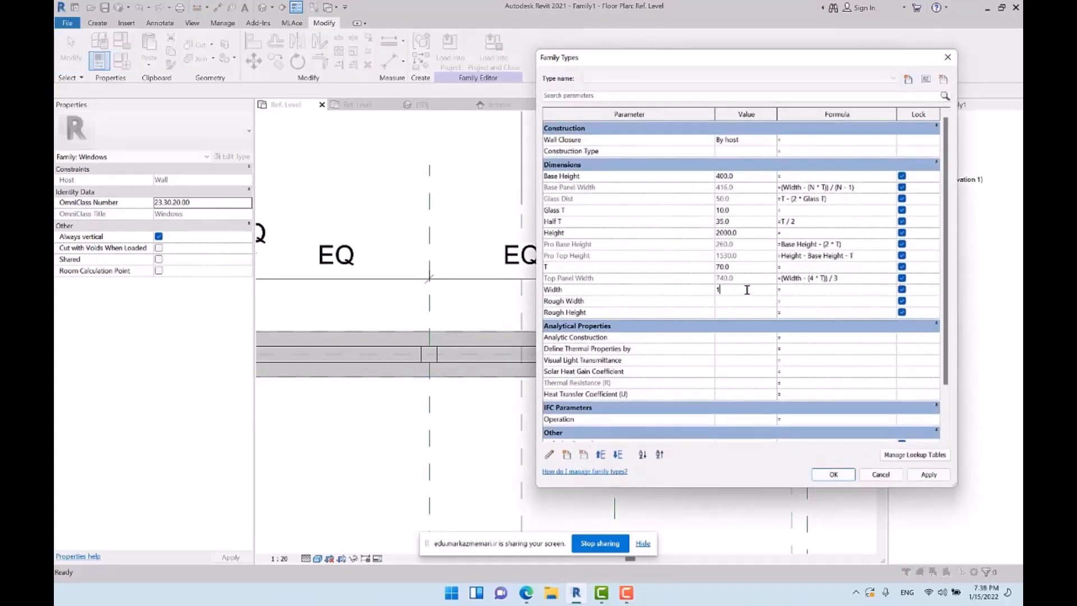
pyautogui.press('Tab')
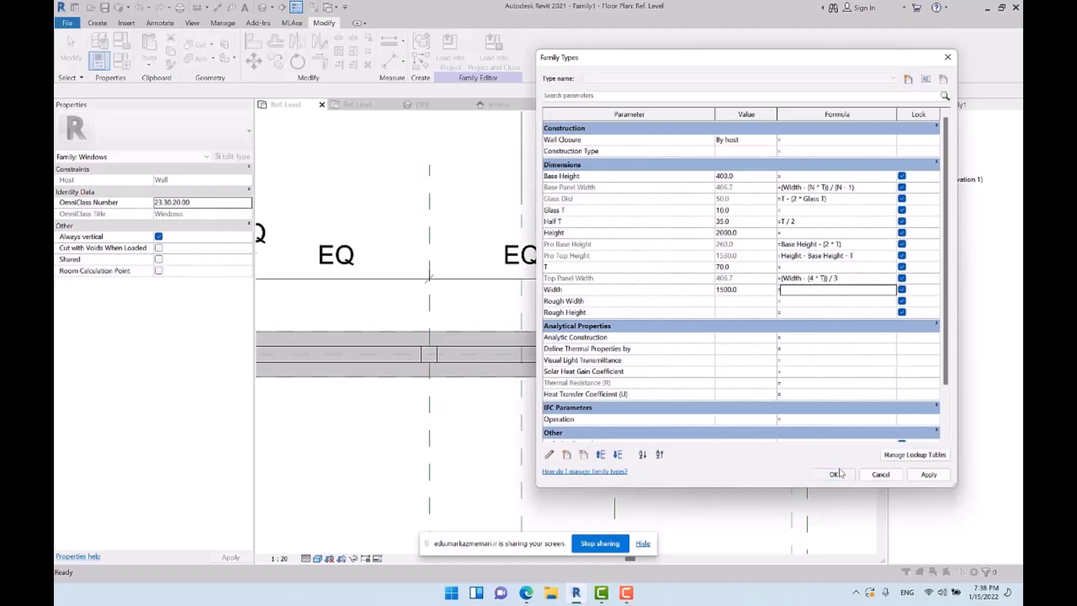
pyautogui.click(836, 474)
pyautogui.scroll(1, 577, 342)
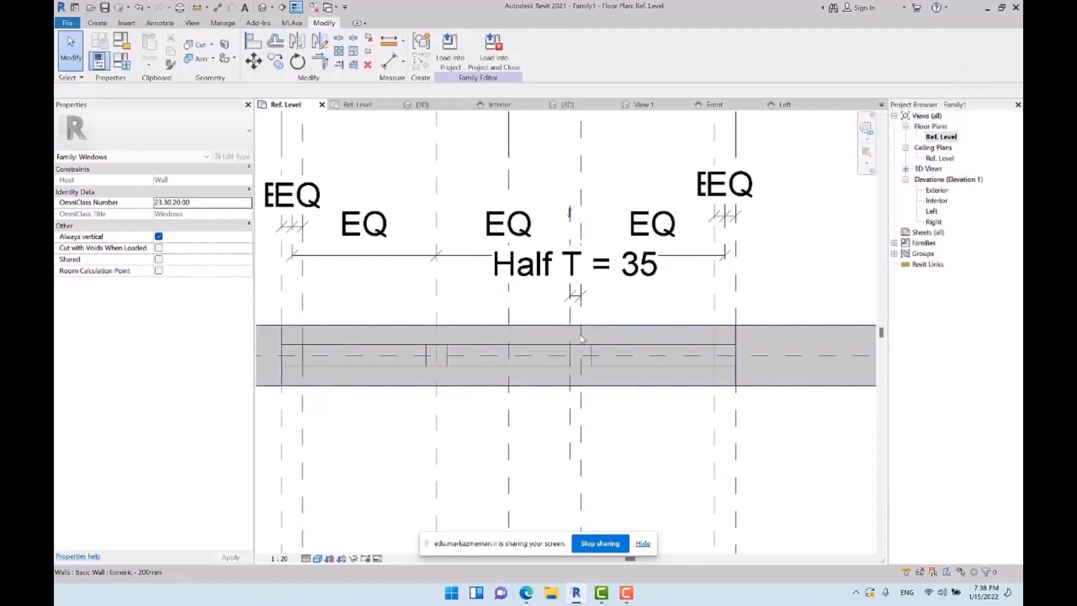
pyautogui.hotkey('ctrl', 'z')
pyautogui.scroll(-1, 563, 349)
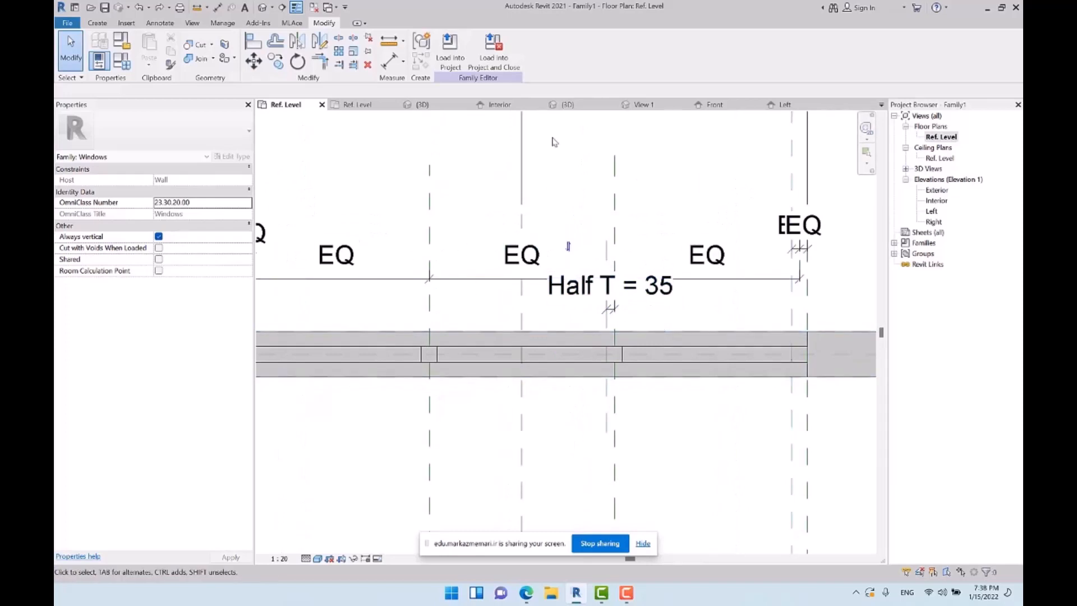
# Draw a slanted reference line about 1000 mm long, at about 50°, from the Half T offset plane's intersection with the wall's centre plane
pyautogui.moveTo(524, 182); pyautogui.dragTo(505, 228, button='middle')
pyautogui.click(97, 22)
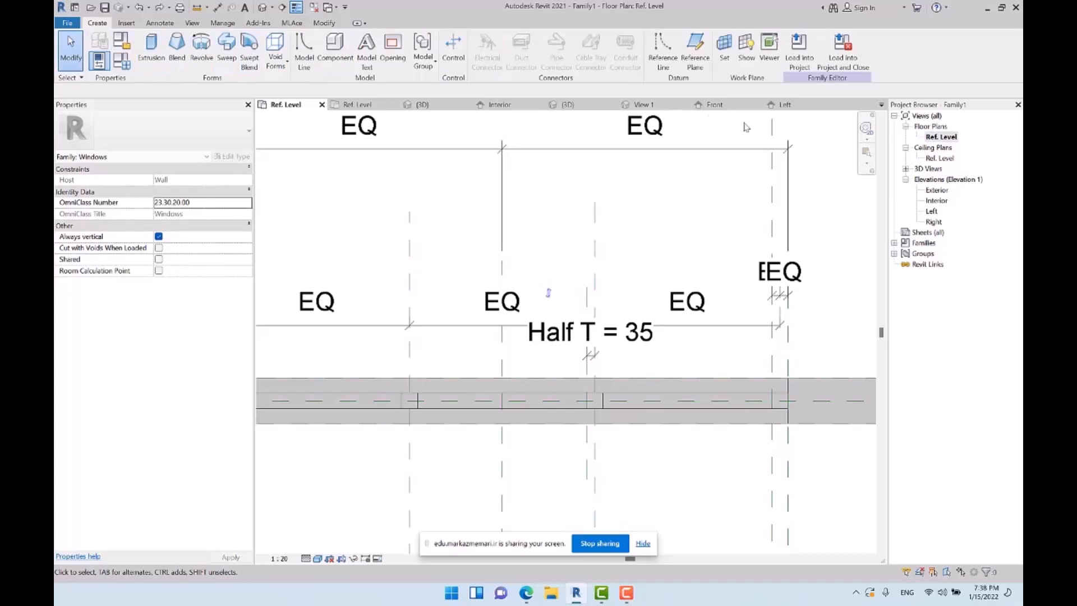
pyautogui.click(659, 52)
pyautogui.scroll(1, 601, 423)
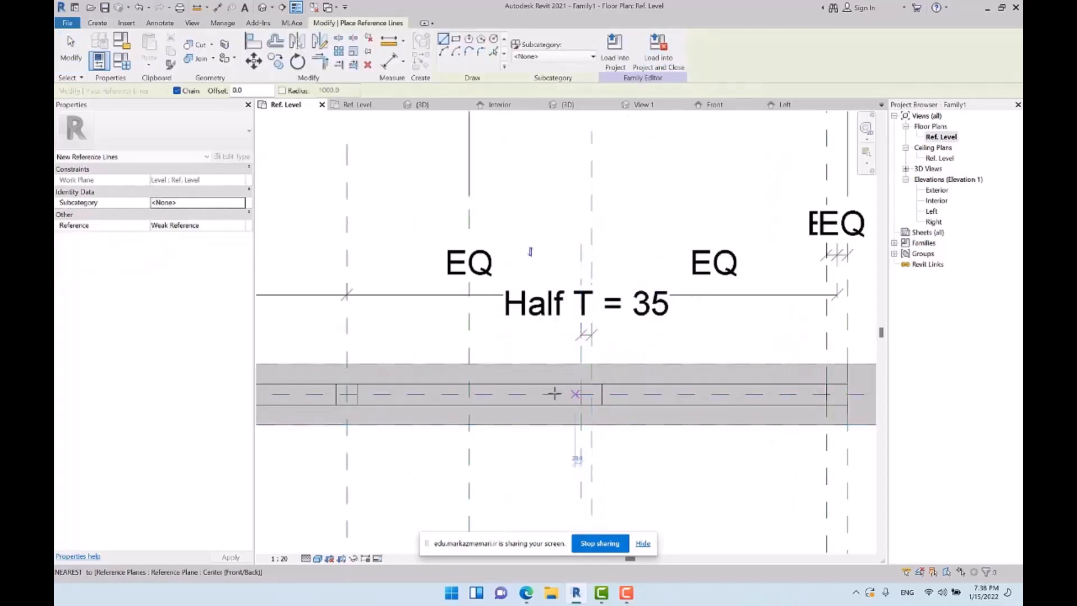
pyautogui.click(581, 394)
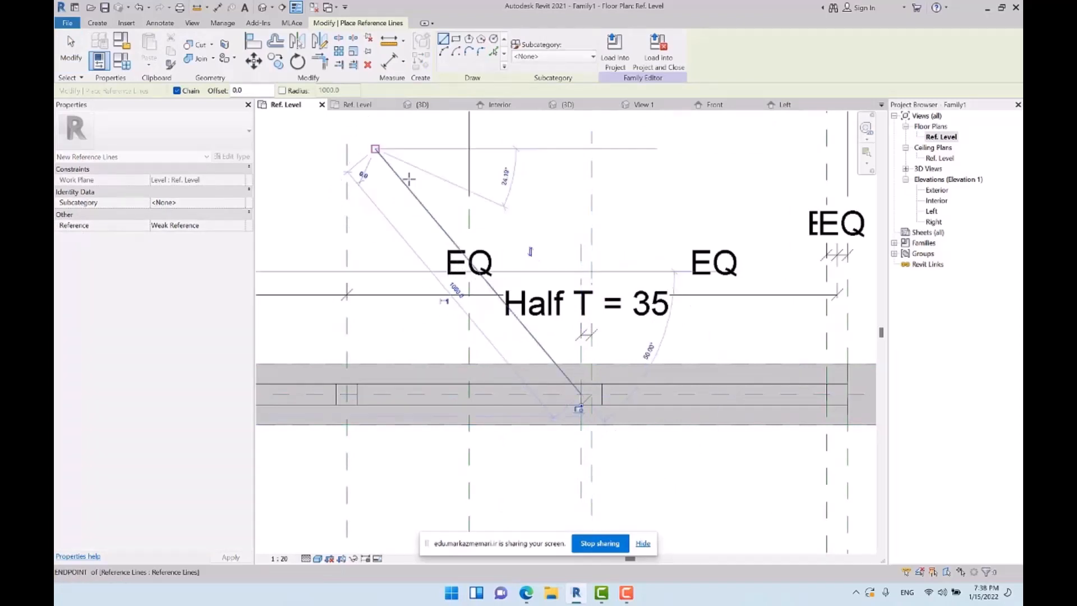
pyautogui.click(409, 179)
pyautogui.press('Escape')
pyautogui.press('Escape')
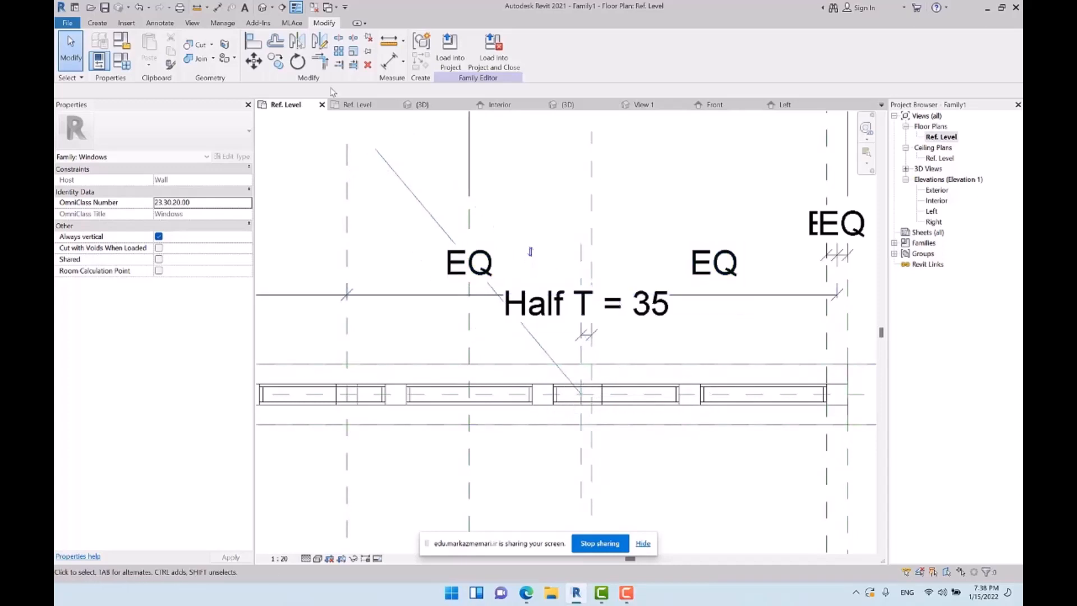
# Align and lock the slanted reference line's endpoint in the wall to the Half T offset plane
pyautogui.click(253, 41)
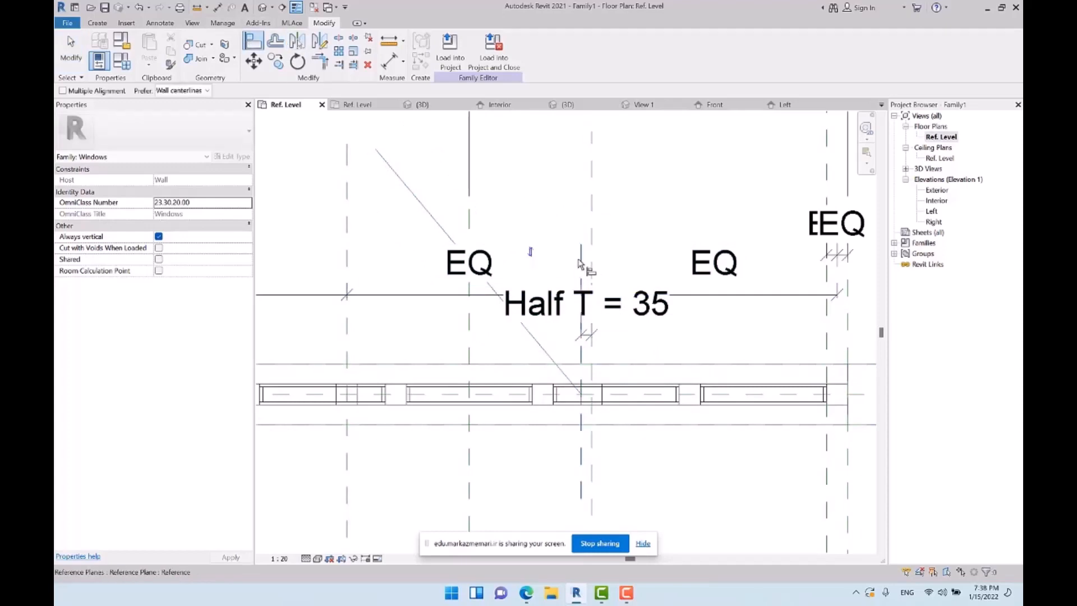
pyautogui.click(581, 399)
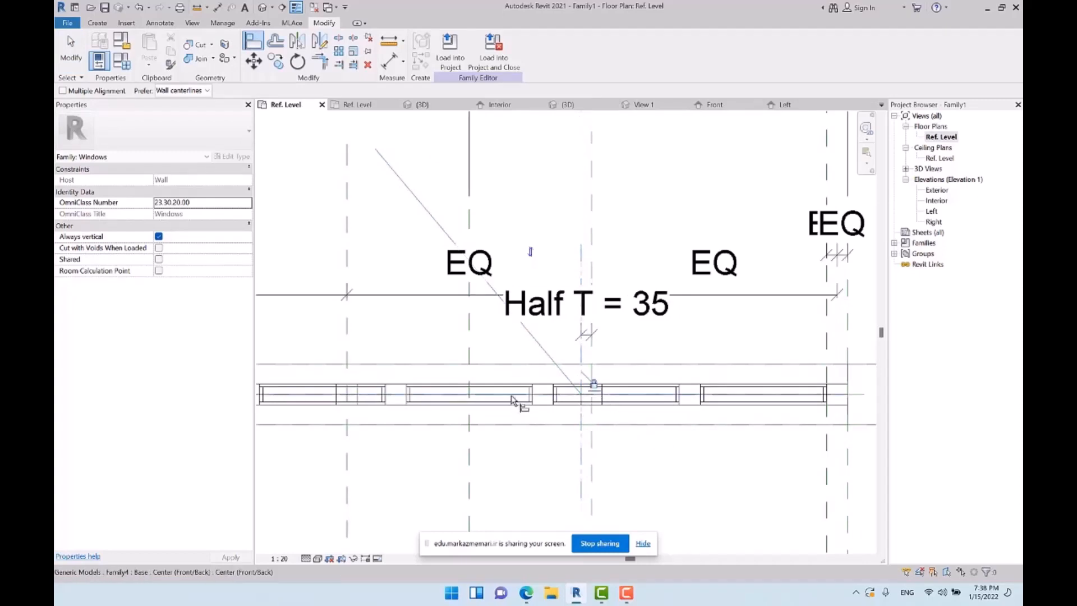
pyautogui.press('Tab')
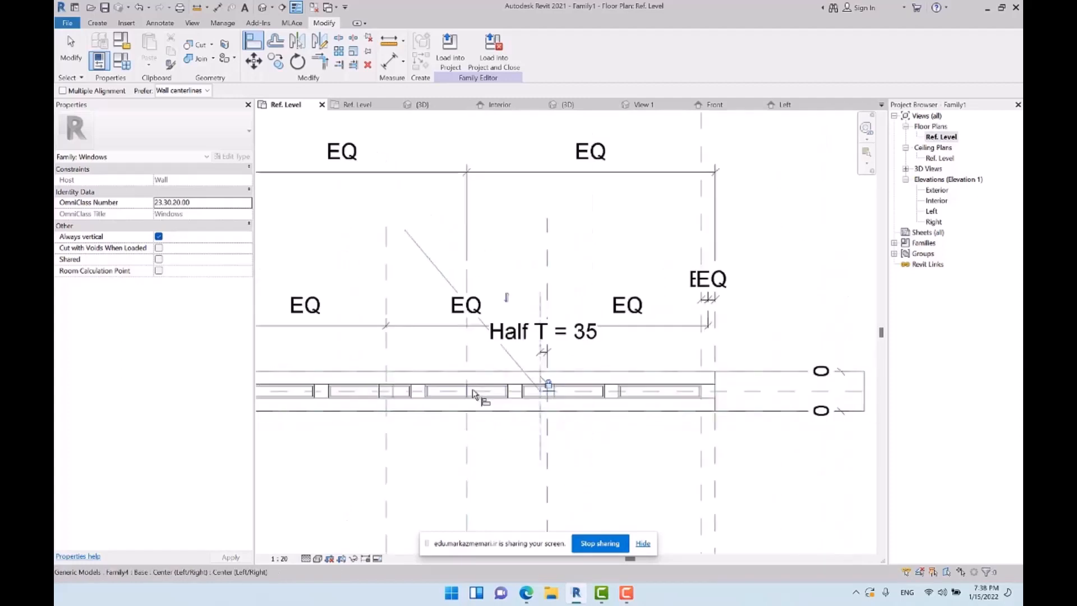
# Align and lock the same endpoint of the reference line to the wall's Center (Front/Back) plane
pyautogui.scroll(-2, 460, 386)
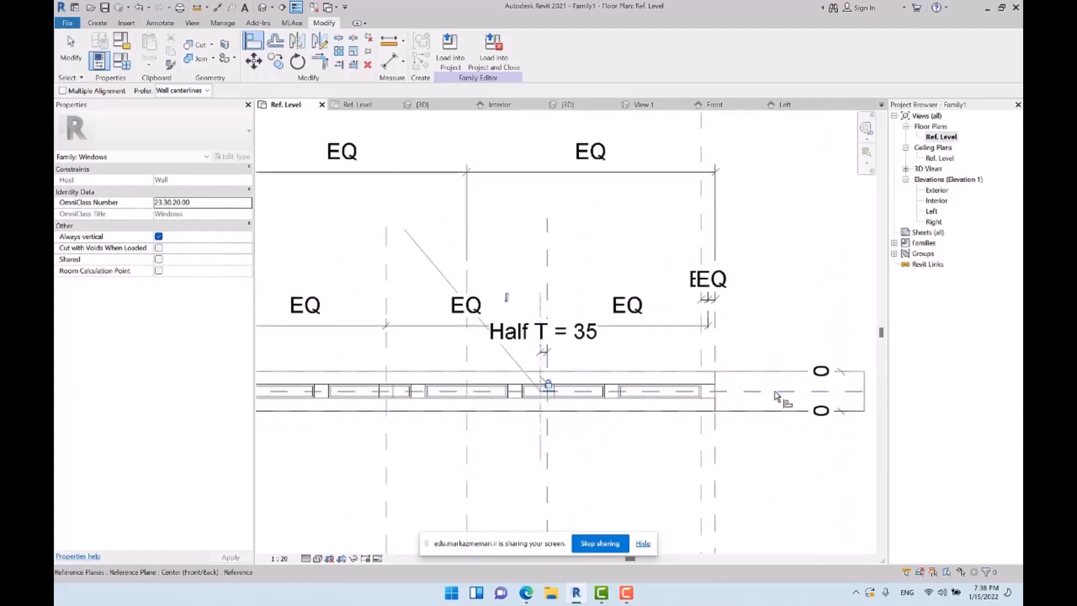
pyautogui.scroll(3, 546, 391)
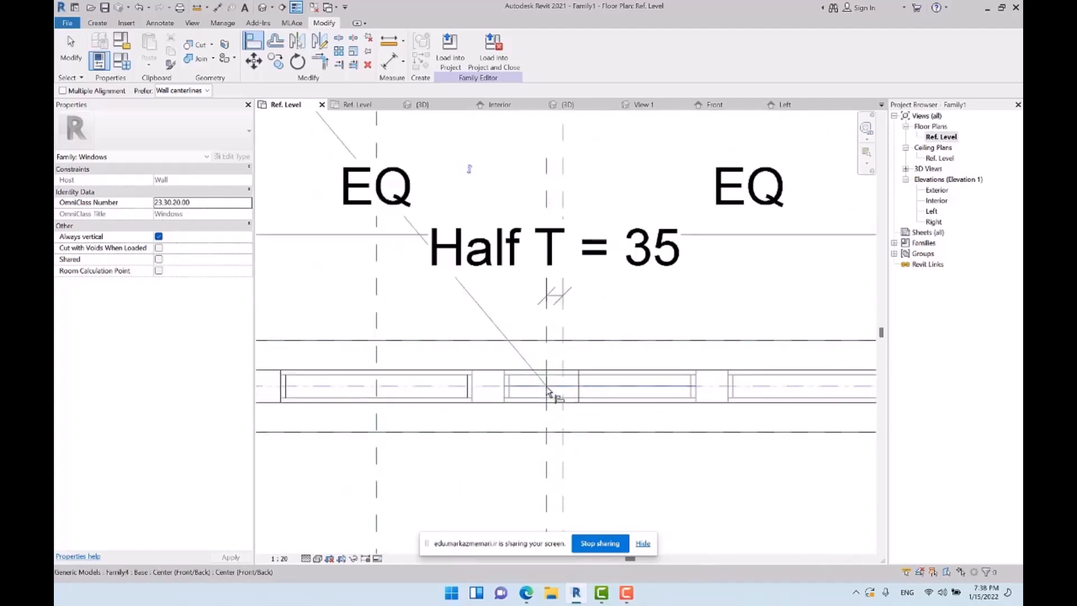
pyautogui.press('Tab')
pyautogui.press('Tab')
pyautogui.press('Tab')
pyautogui.press('Tab')
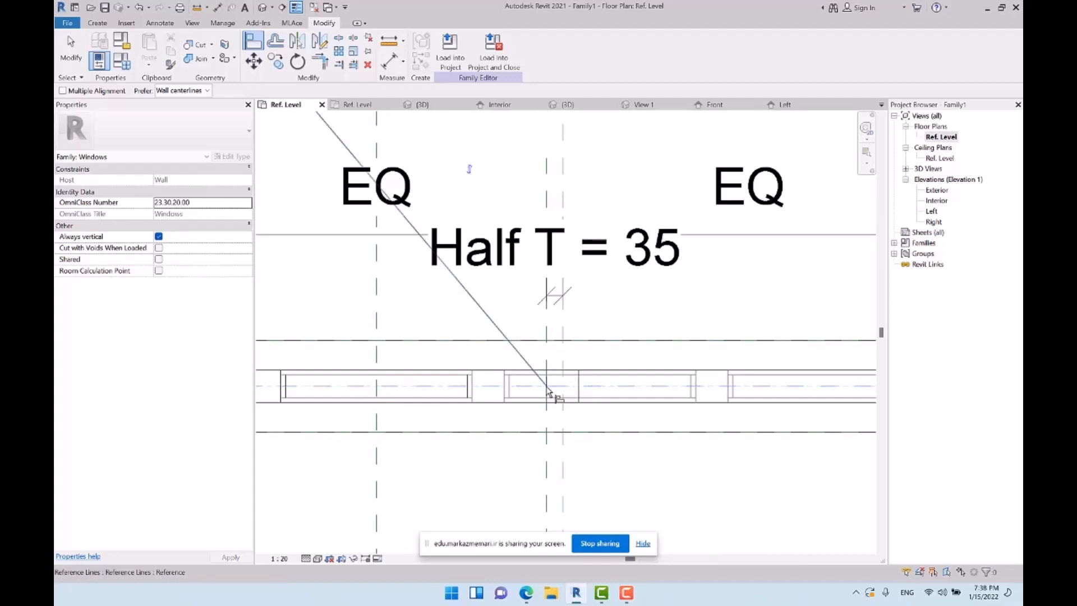
pyautogui.click(547, 389)
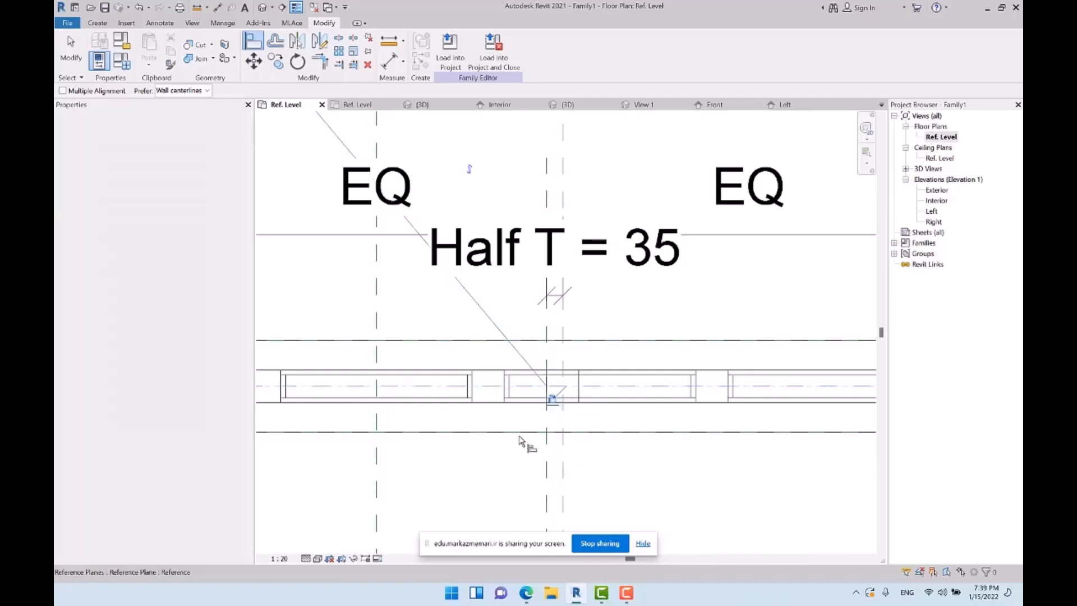
# Add an angular dimension between the slanted reference line and the wall's Center (Front/Back) plane
pyautogui.scroll(-4, 538, 426)
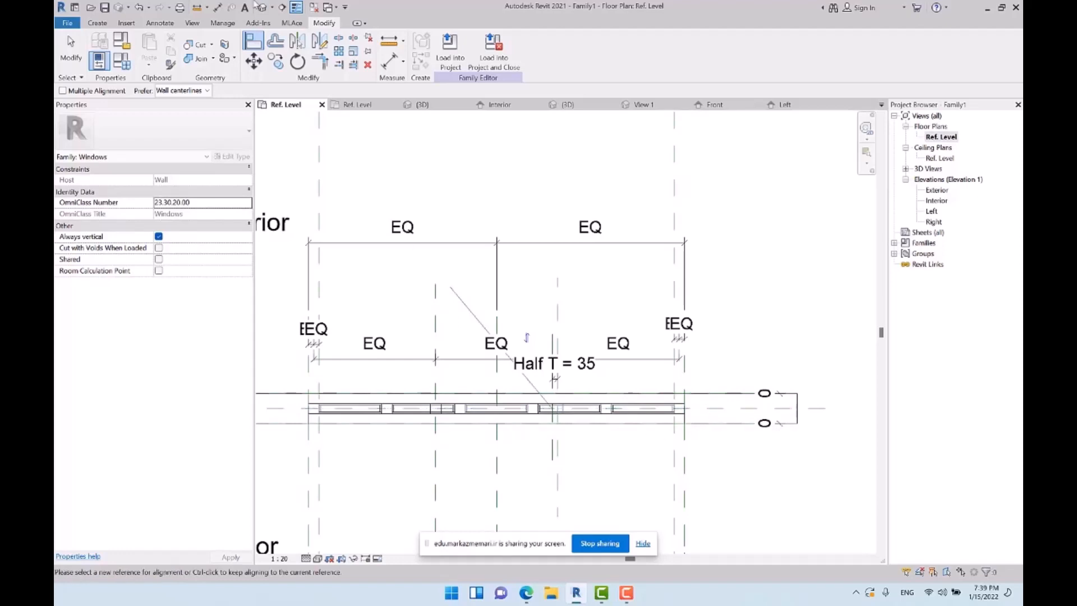
pyautogui.click(163, 23)
pyautogui.click(128, 45)
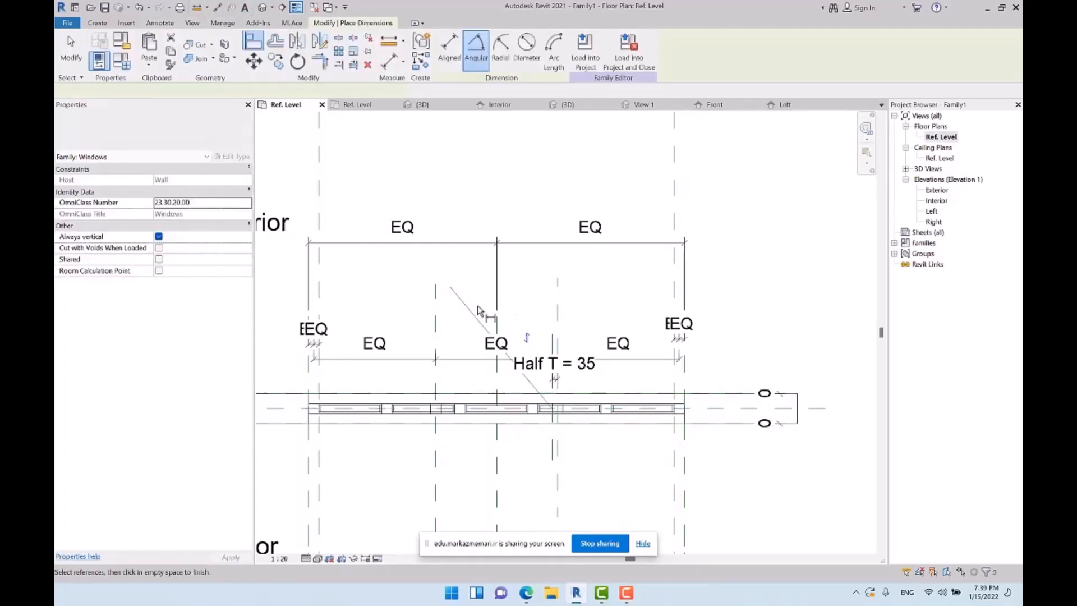
pyautogui.click(285, 410)
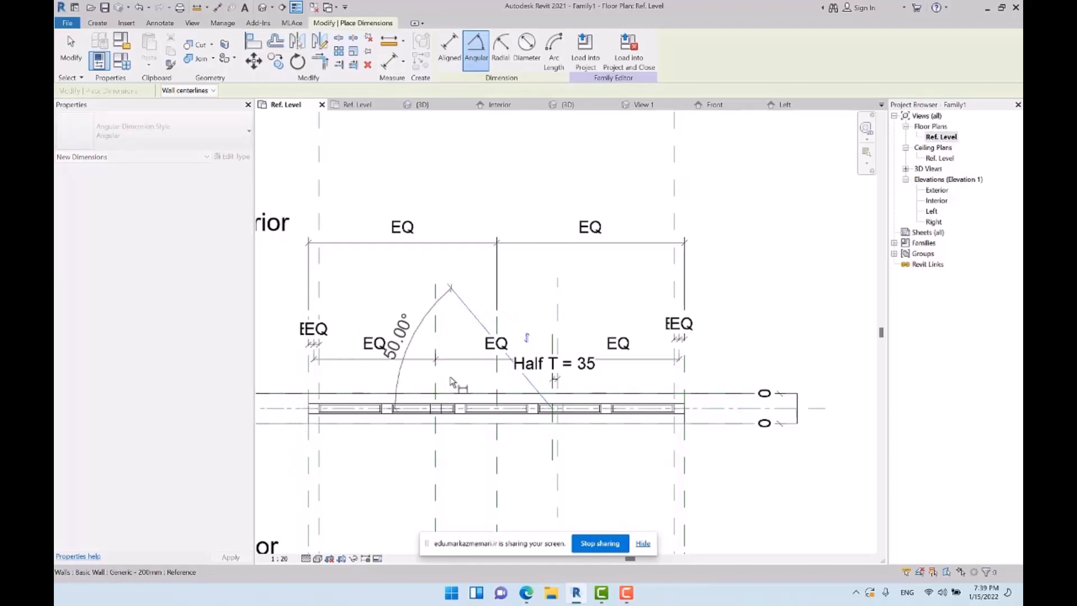
pyautogui.scroll(2, 487, 368)
pyautogui.scroll(-2, 410, 286)
pyautogui.press('Escape')
pyautogui.press('Escape')
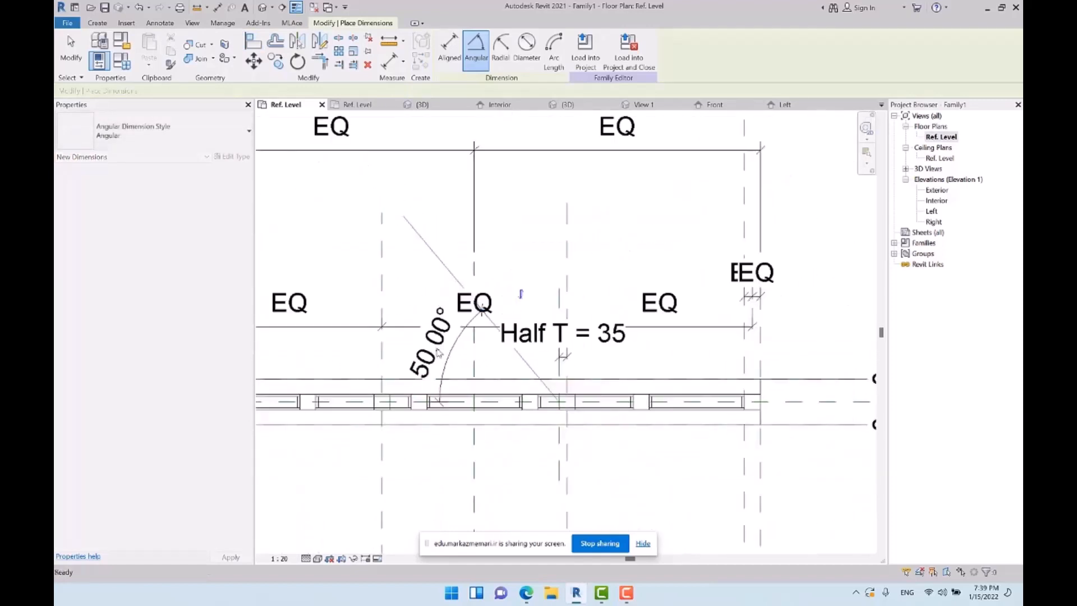
# Label the angular dimension with a new type parameter named A, grouped under Dimensions
pyautogui.click(433, 346)
pyautogui.click(557, 50)
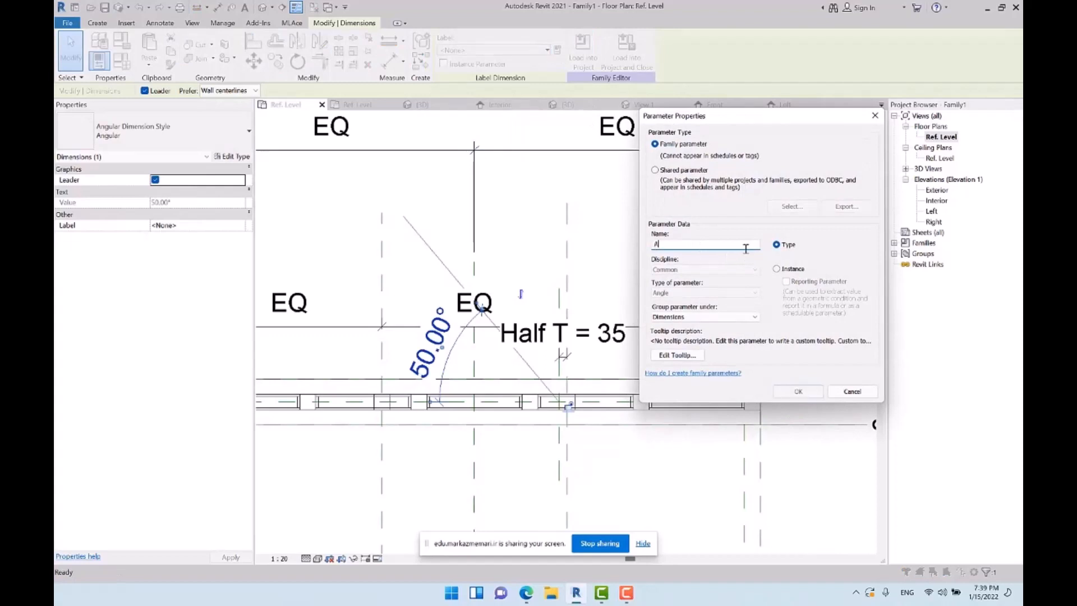
pyautogui.write('A')
pyautogui.click(798, 391)
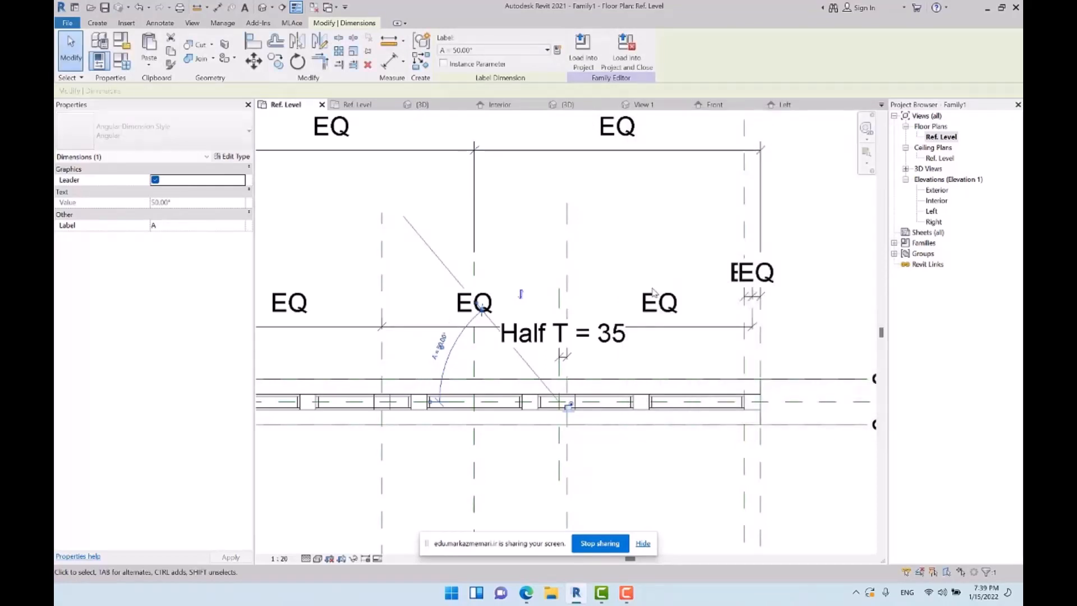
# Save the window family to the desktop as Winn
pyautogui.moveTo(569, 404); pyautogui.dragTo(515, 377, button='middle')
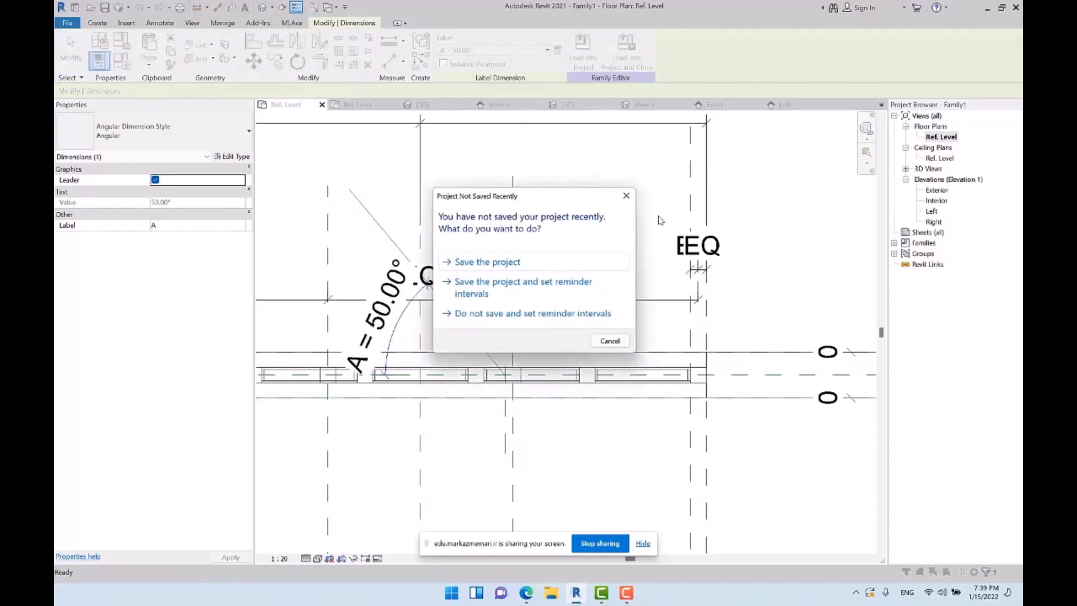
pyautogui.click(499, 262)
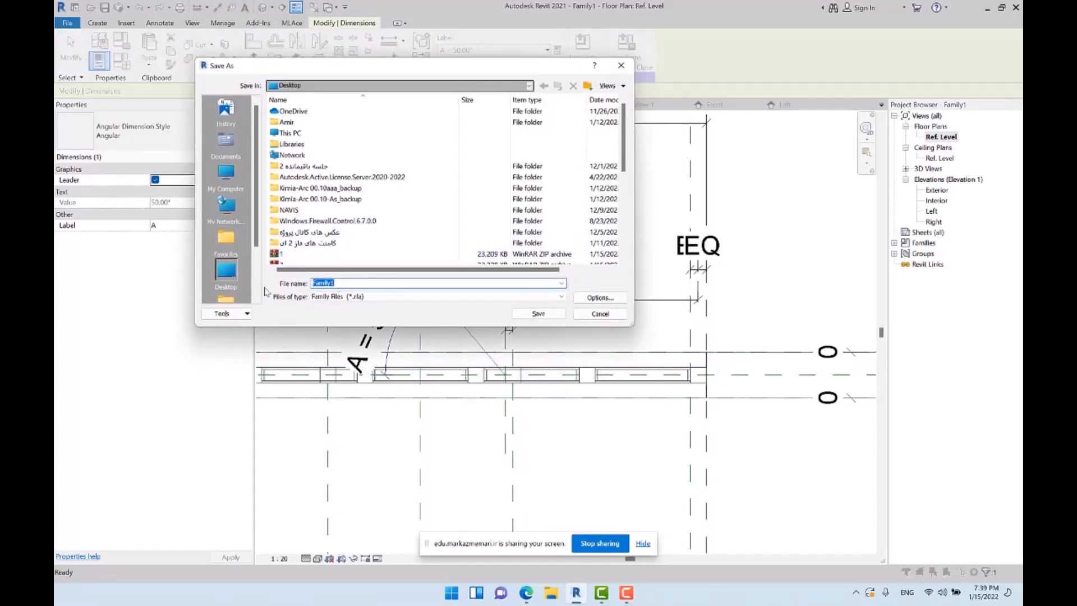
pyautogui.write('W')
pyautogui.press('Escape')
pyautogui.press('Escape')
# Test the angle parameter A at 30°, set it to 40° and accept the family types
pyautogui.click(125, 63)
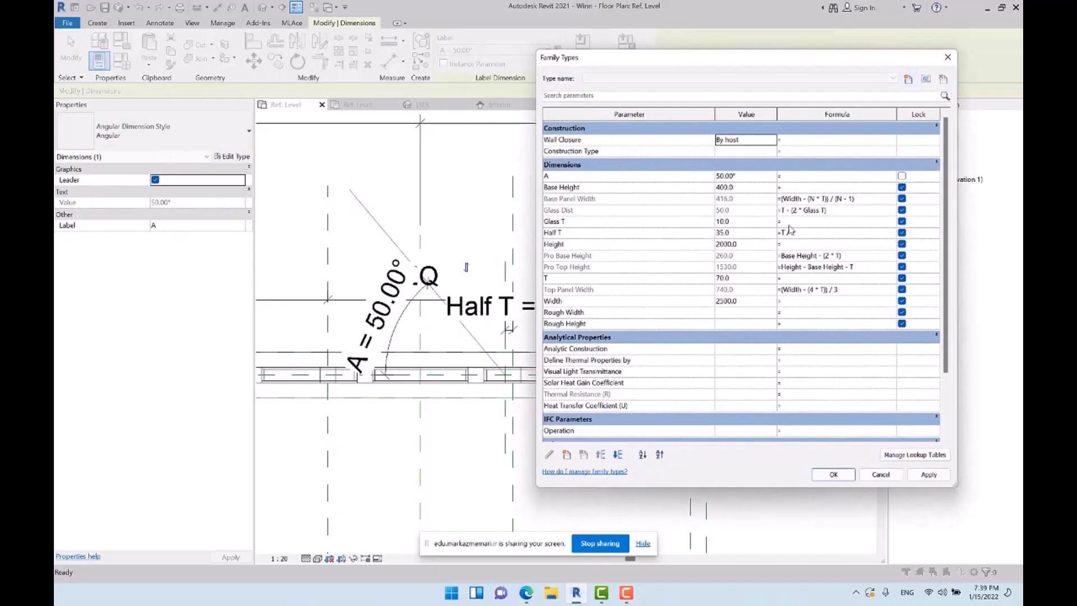
pyautogui.scroll(-2, 797, 308)
pyautogui.scroll(2, 793, 321)
pyautogui.click(747, 176)
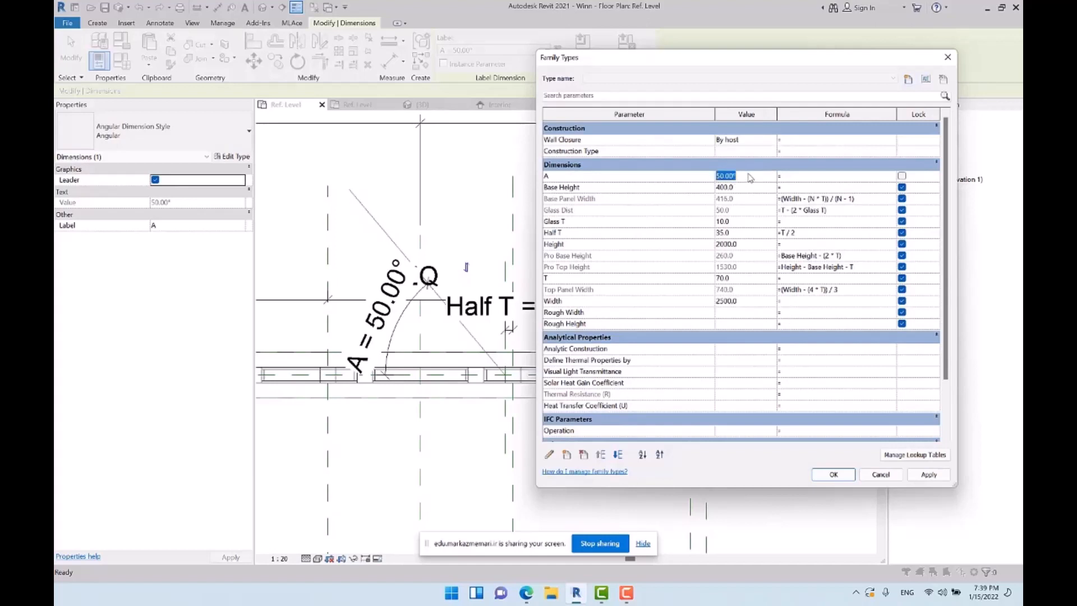
pyautogui.write('30')
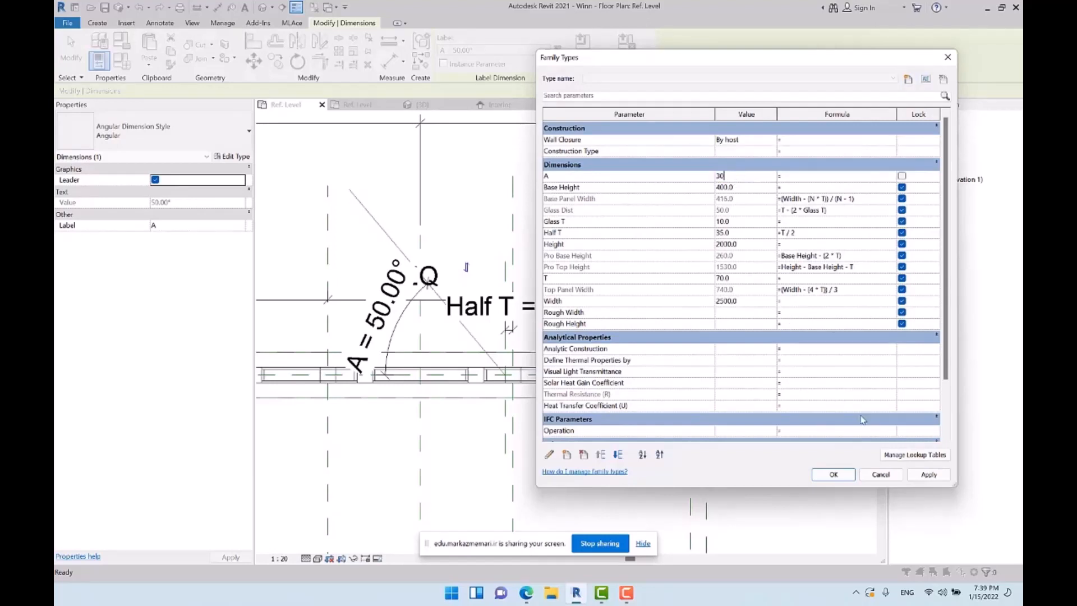
pyautogui.click(928, 474)
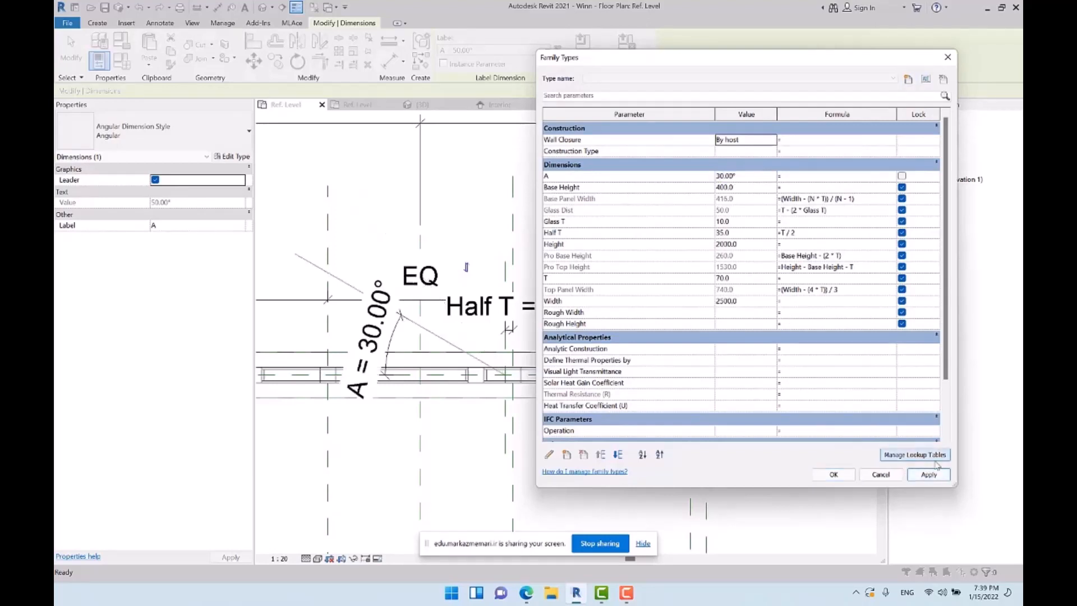
pyautogui.click(761, 179)
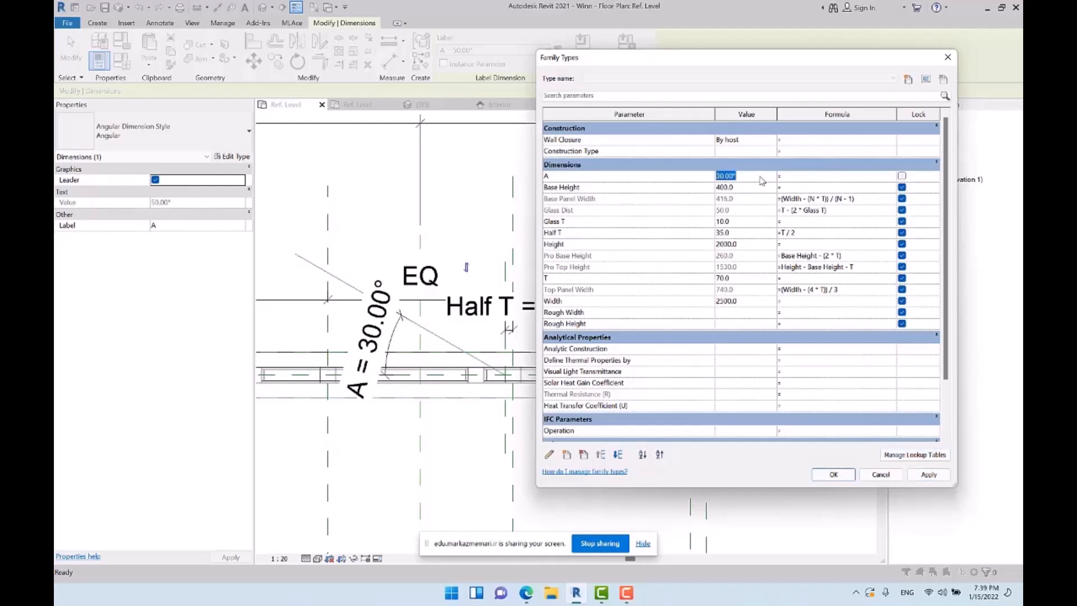
pyautogui.write('4')
pyautogui.press('Tab')
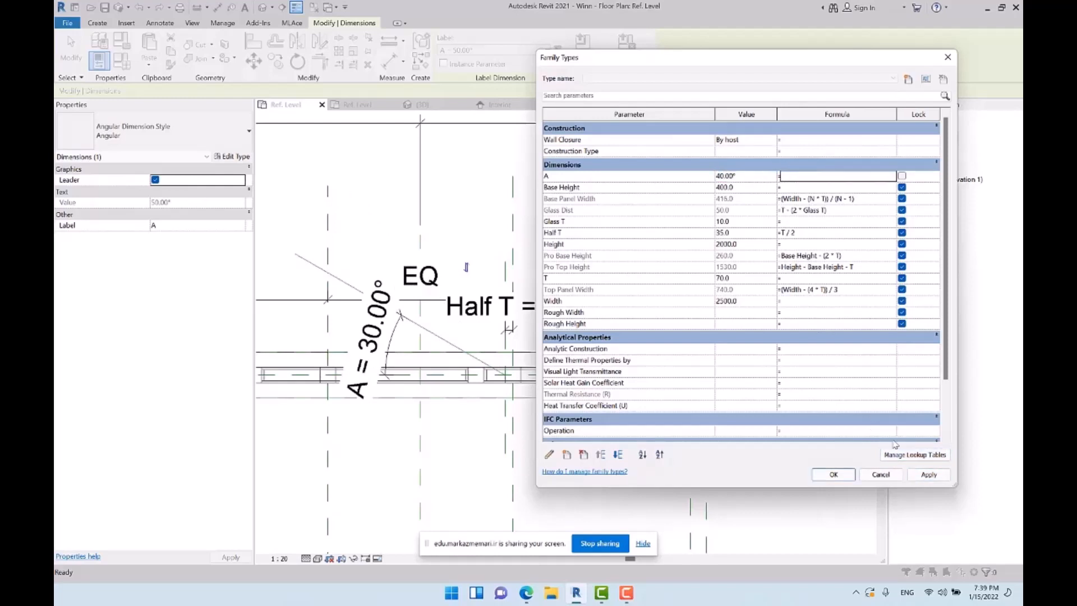
pyautogui.click(928, 474)
pyautogui.click(833, 474)
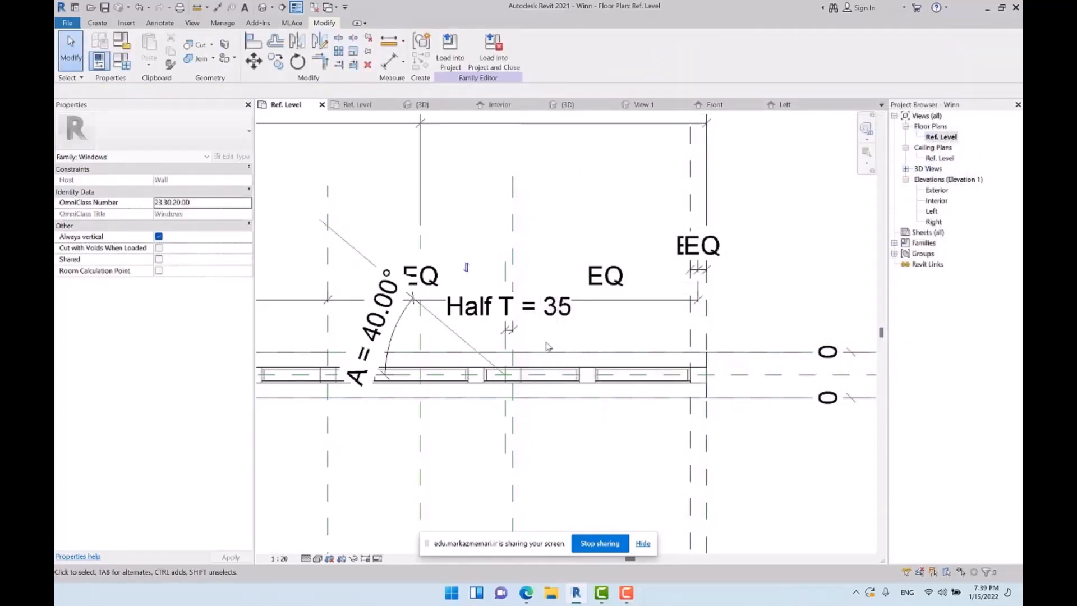
# Switch to the 3D view of the generic model panel family, Family4
pyautogui.moveTo(529, 328); pyautogui.dragTo(588, 299, button='middle')
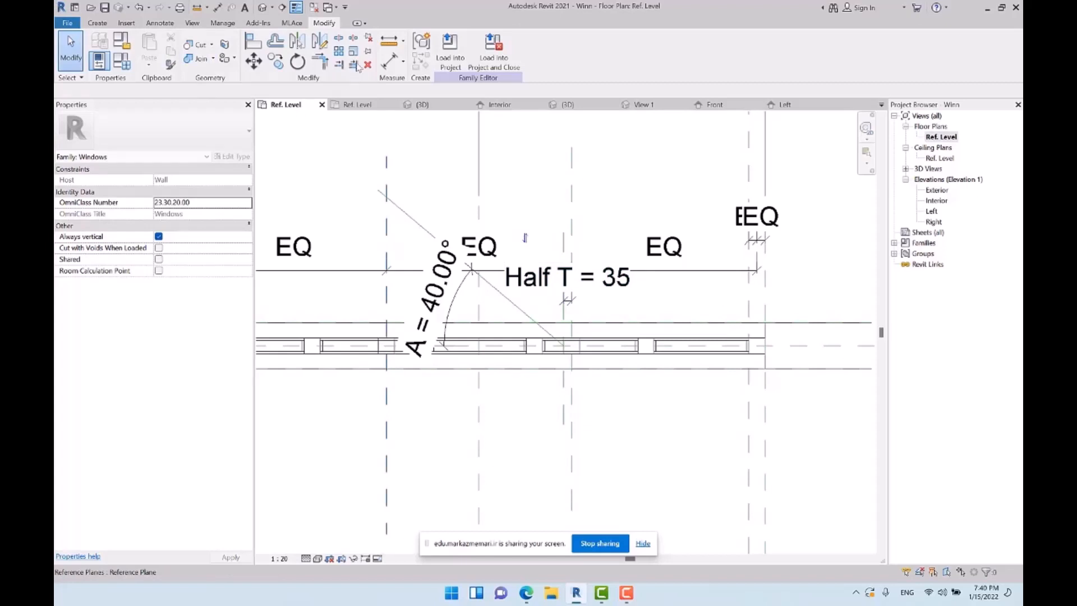
pyautogui.click(314, 11)
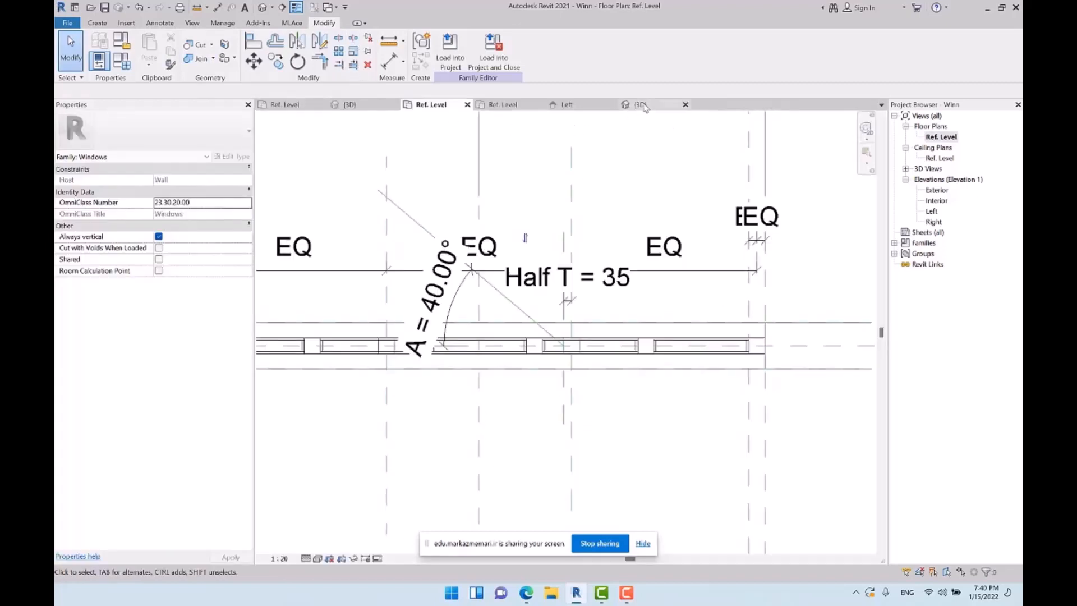
pyautogui.click(636, 107)
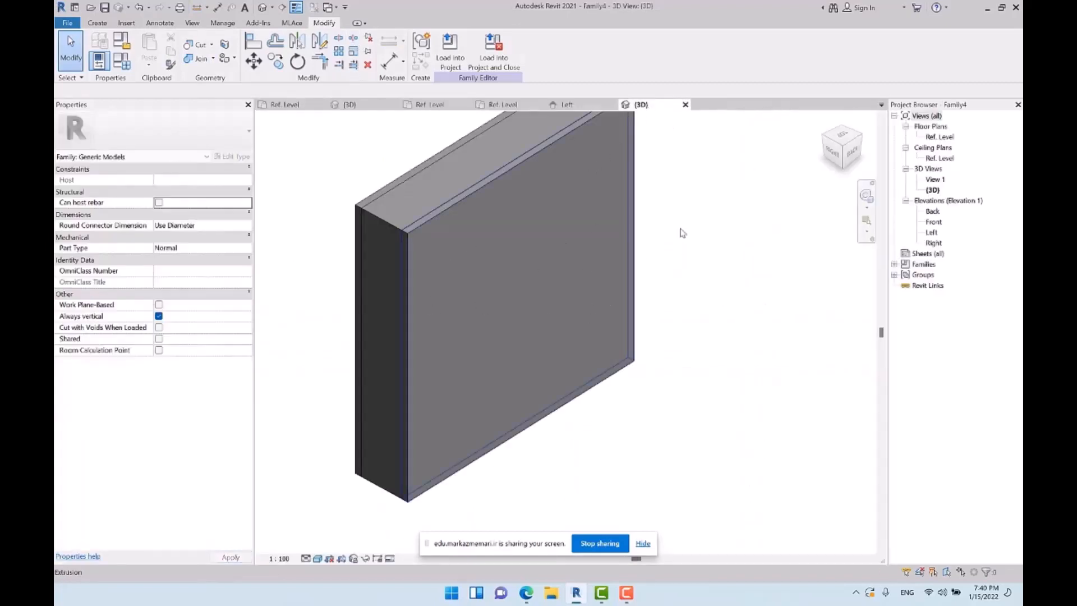
# Inspect the panel family in its Ref. Level floor plan and its Front elevation
pyautogui.doubleClick(939, 138)
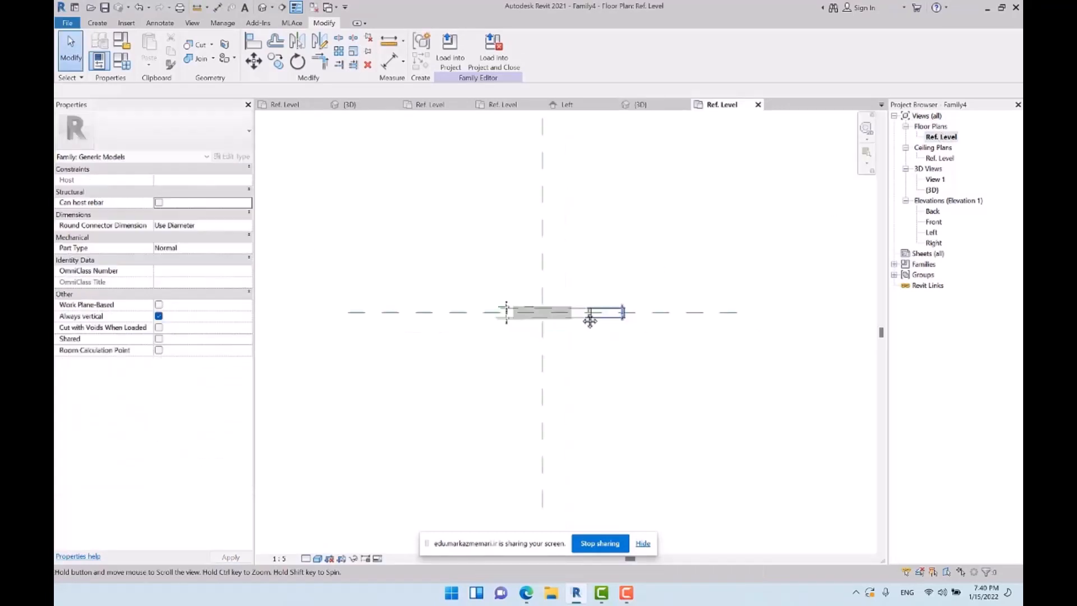
pyautogui.click(940, 223)
pyautogui.doubleClick(940, 223)
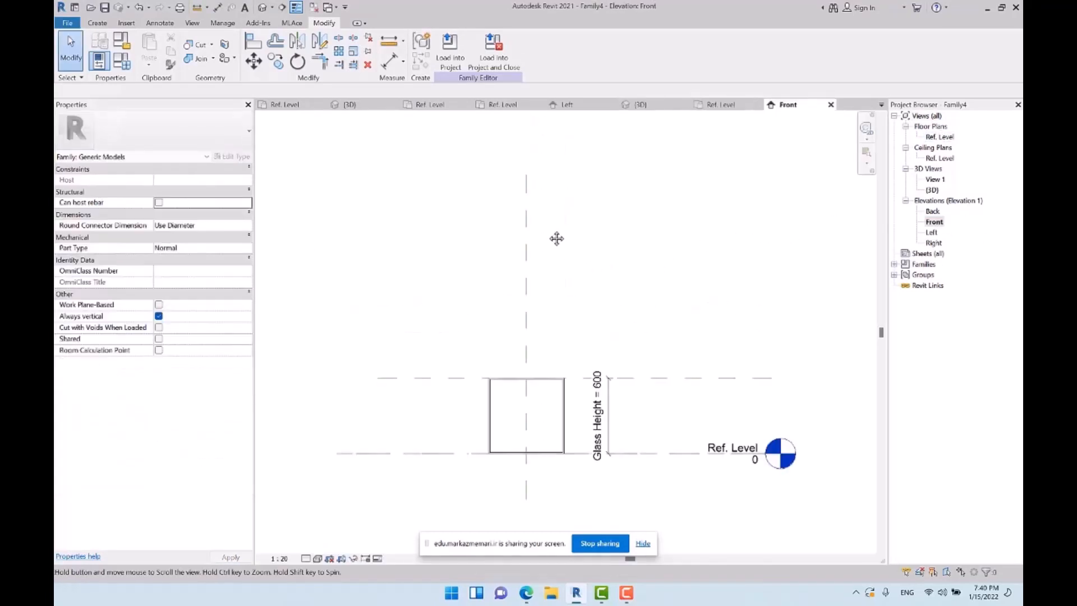
pyautogui.scroll(3, 516, 401)
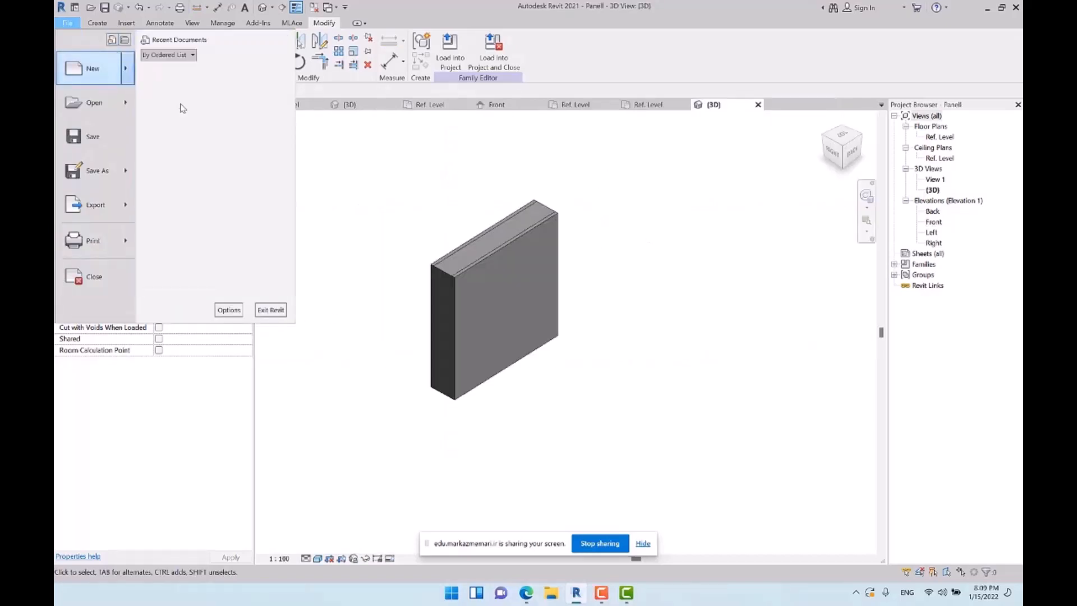
# Create a new family from the Metric Generic Model face based template
pyautogui.click(181, 105)
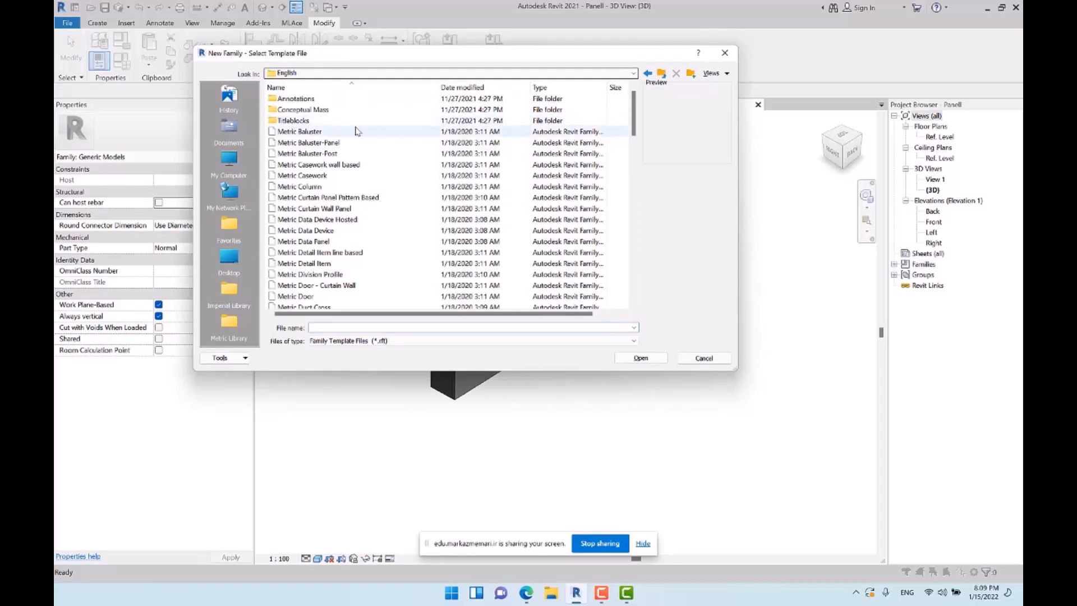
pyautogui.scroll(-5, 381, 162)
pyautogui.scroll(-6, 380, 162)
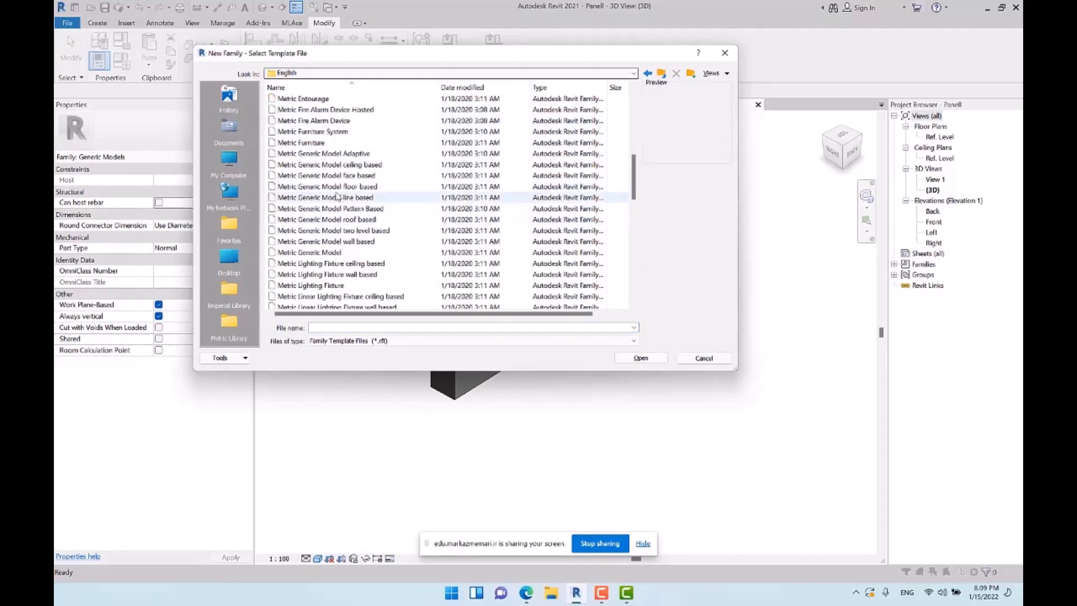
pyautogui.click(336, 176)
pyautogui.click(640, 358)
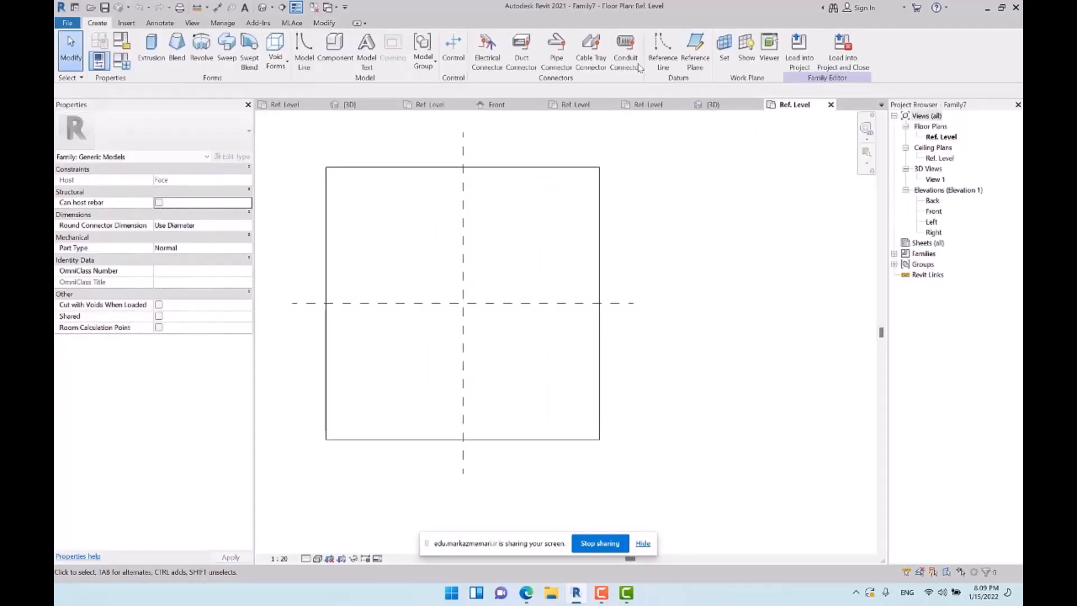
# Close the inactive views and look through the Ref. Level plans of the Family6, Family5 and Winn families
pyautogui.click(313, 8)
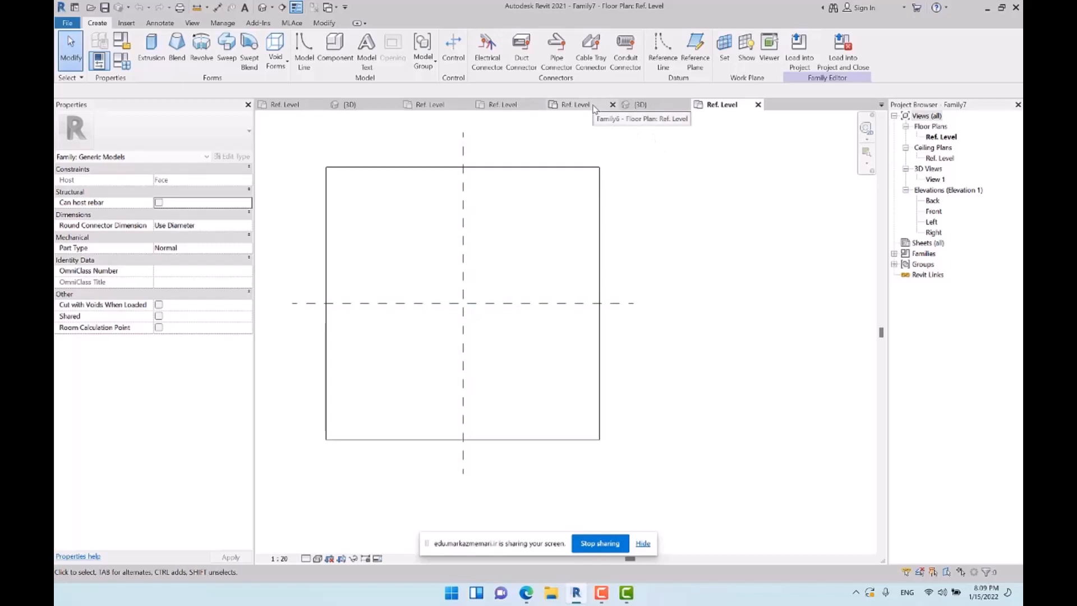
pyautogui.click(576, 105)
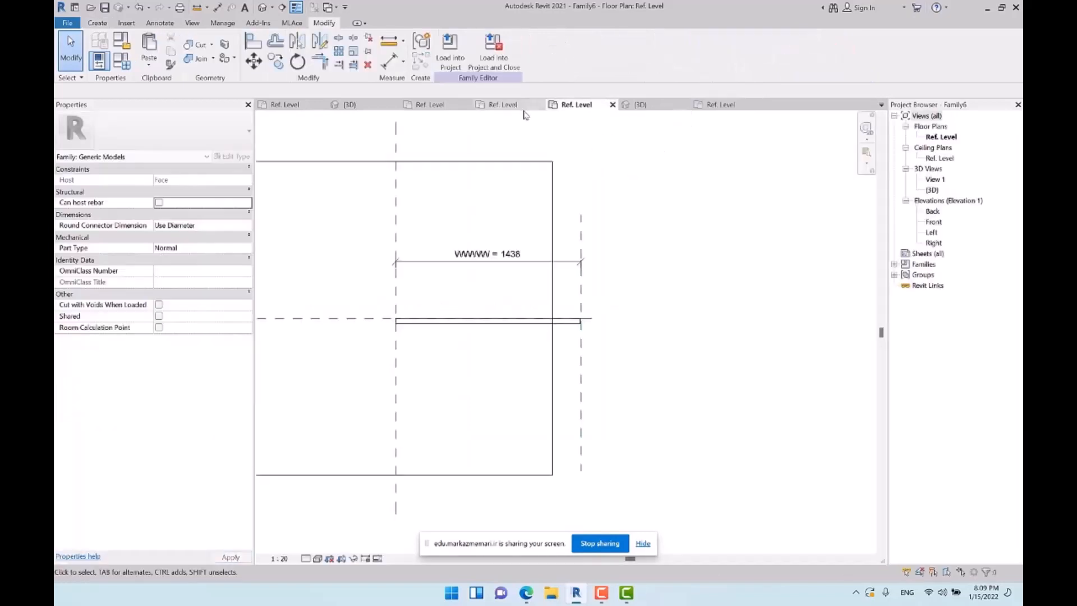
pyautogui.click(501, 105)
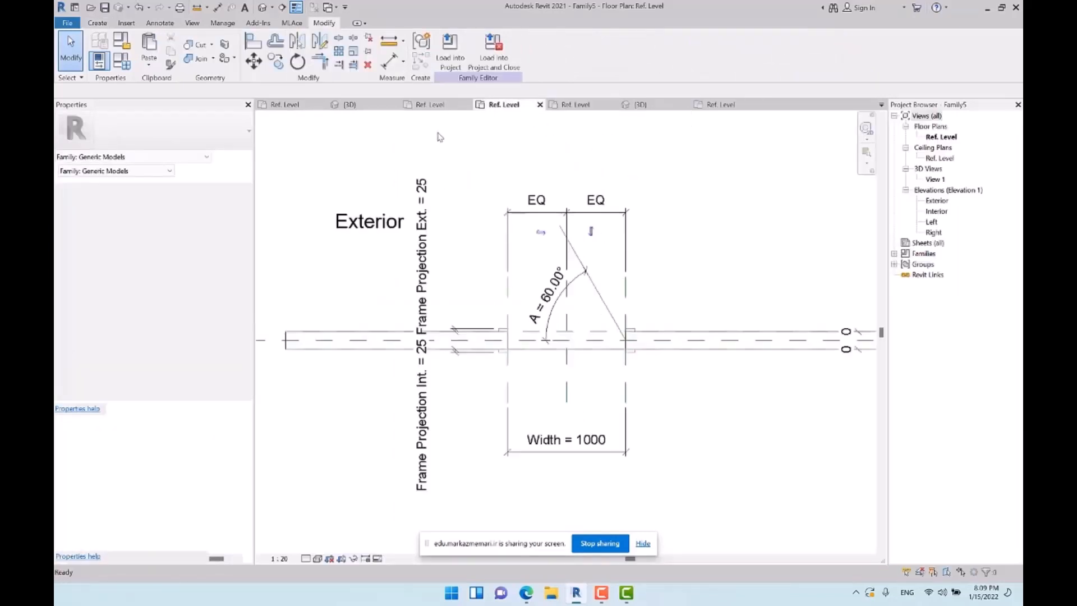
pyautogui.click(433, 105)
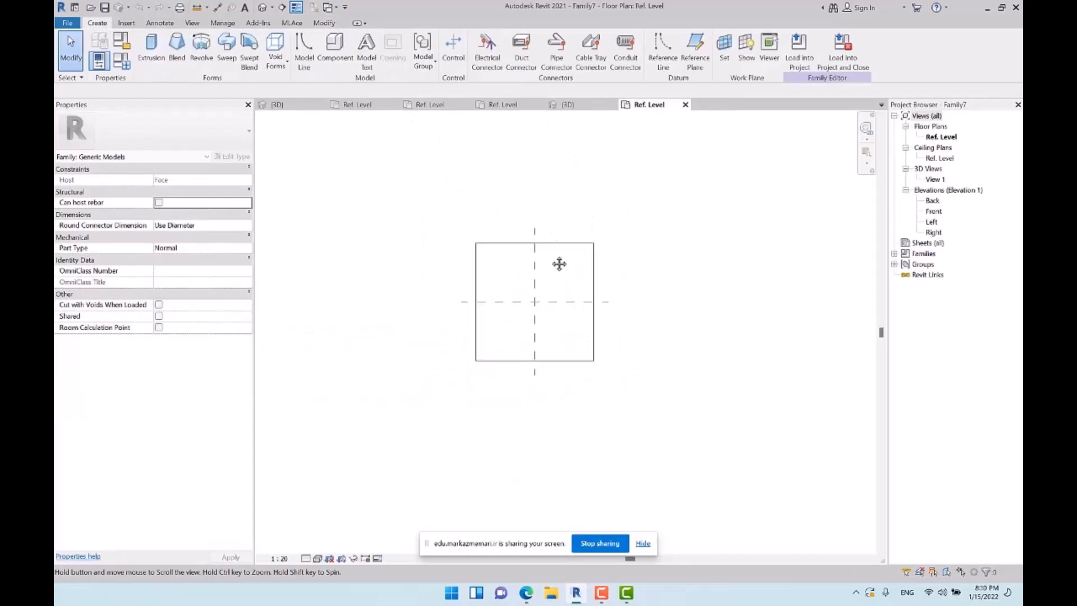
pyautogui.moveTo(559, 264); pyautogui.dragTo(556, 261, button='middle')
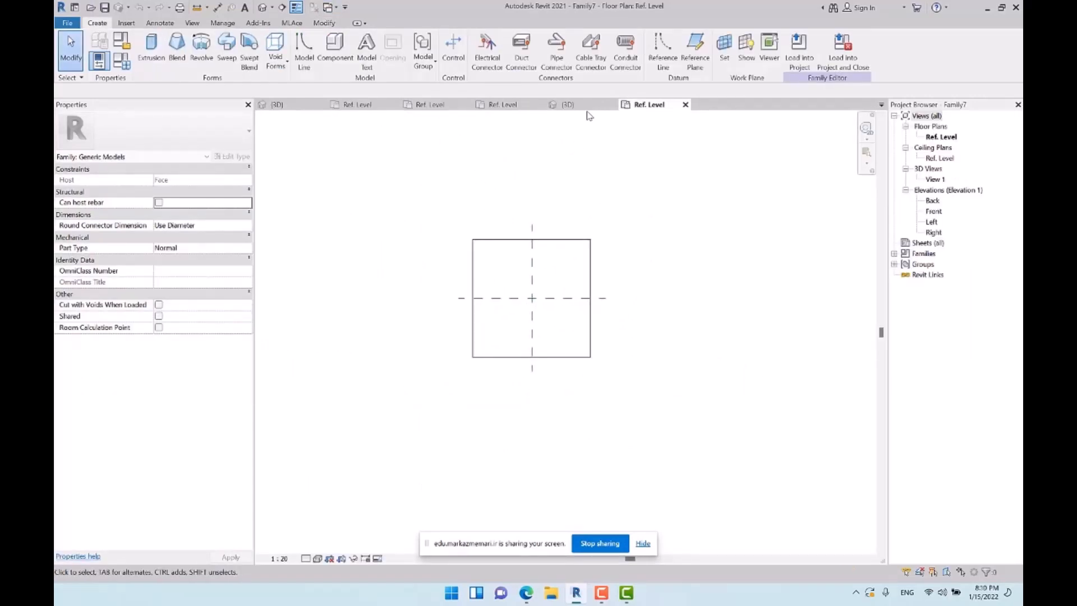
# Load the Panell family into Family7 only, leaving out Winn.rfa
pyautogui.click(584, 107)
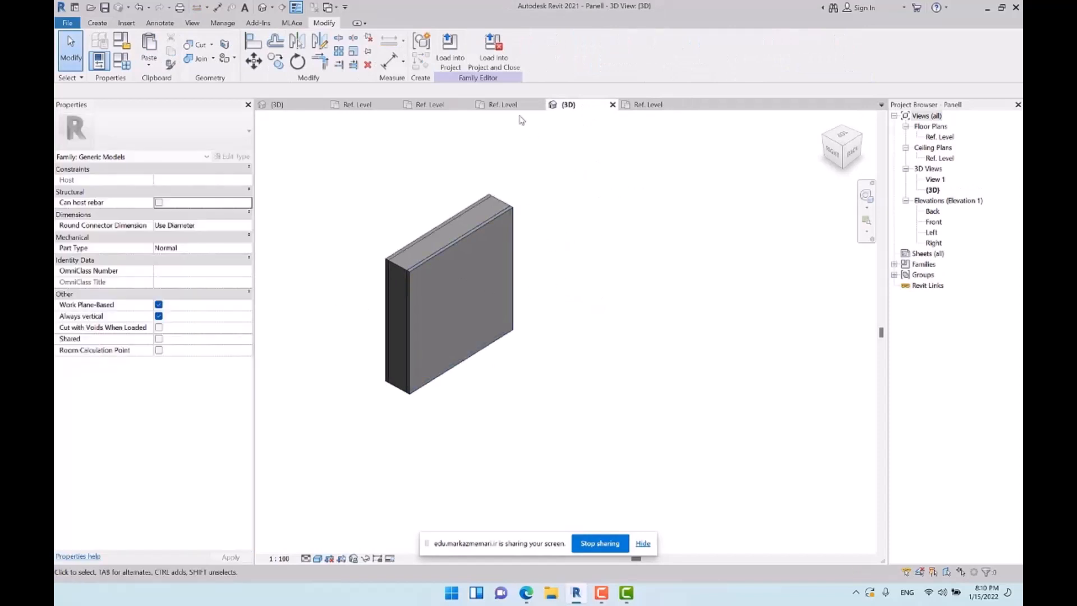
pyautogui.click(450, 52)
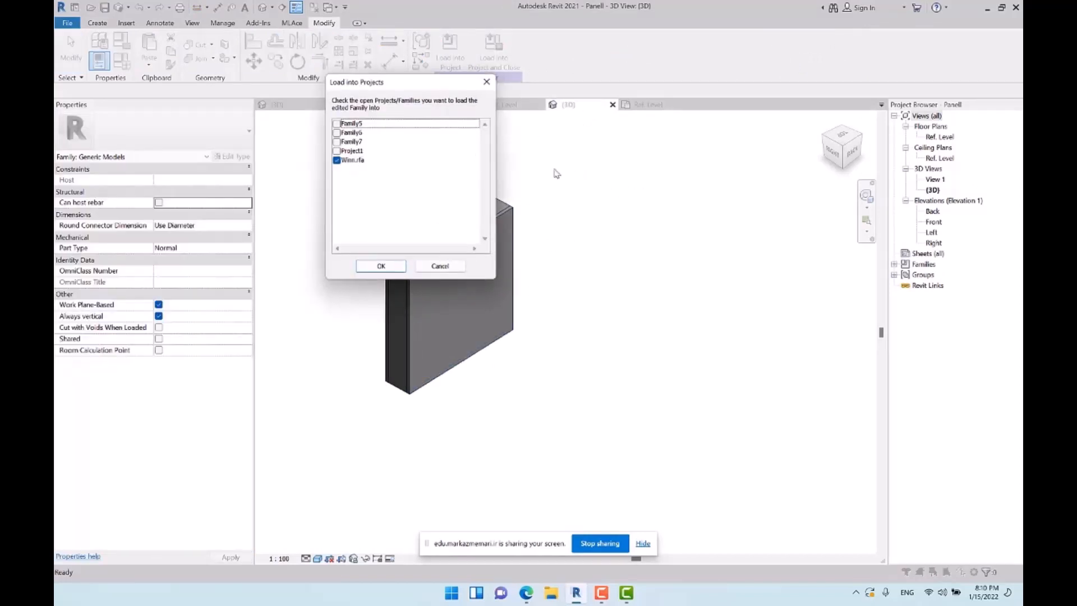
pyautogui.click(337, 160)
pyautogui.click(337, 142)
pyautogui.click(381, 266)
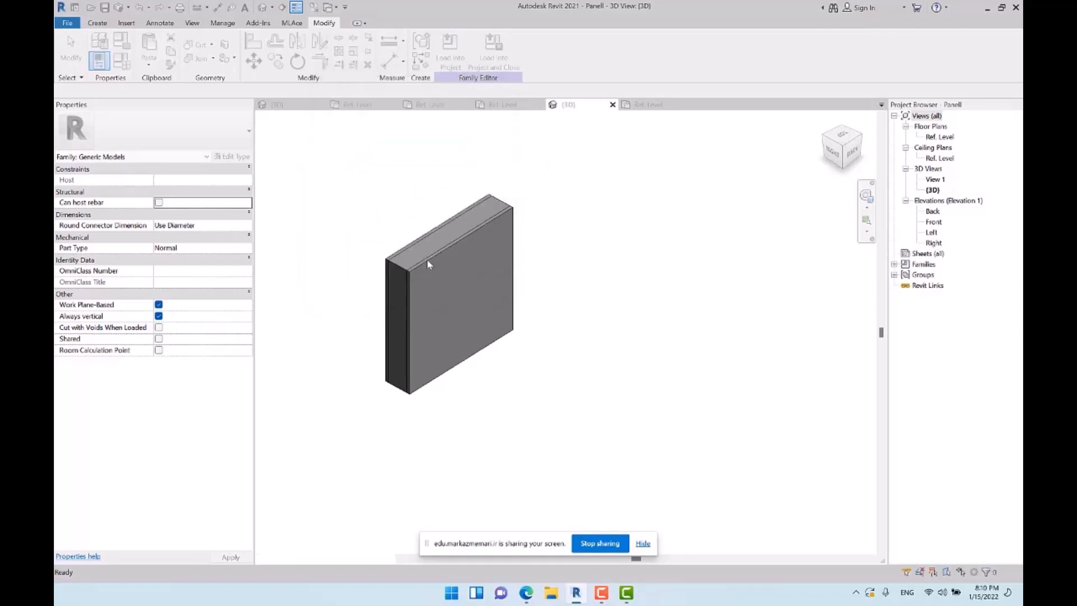
# Place one Panell instance centred on the horizontal reference plane, about 420 mm from the vertical reference plane
pyautogui.scroll(8, 534, 301)
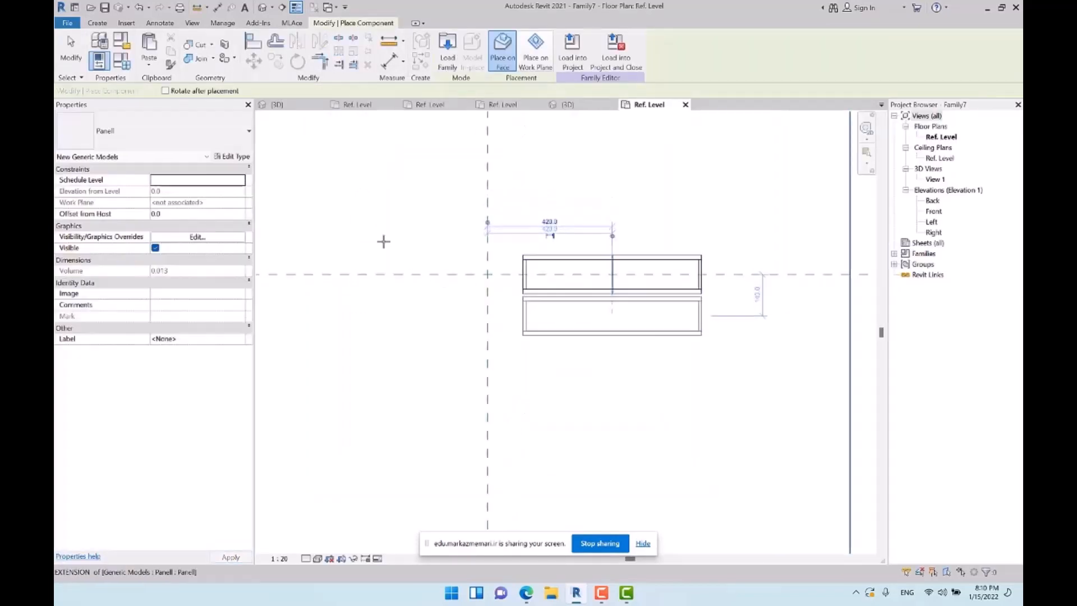
pyautogui.press('Escape')
pyautogui.press('Escape')
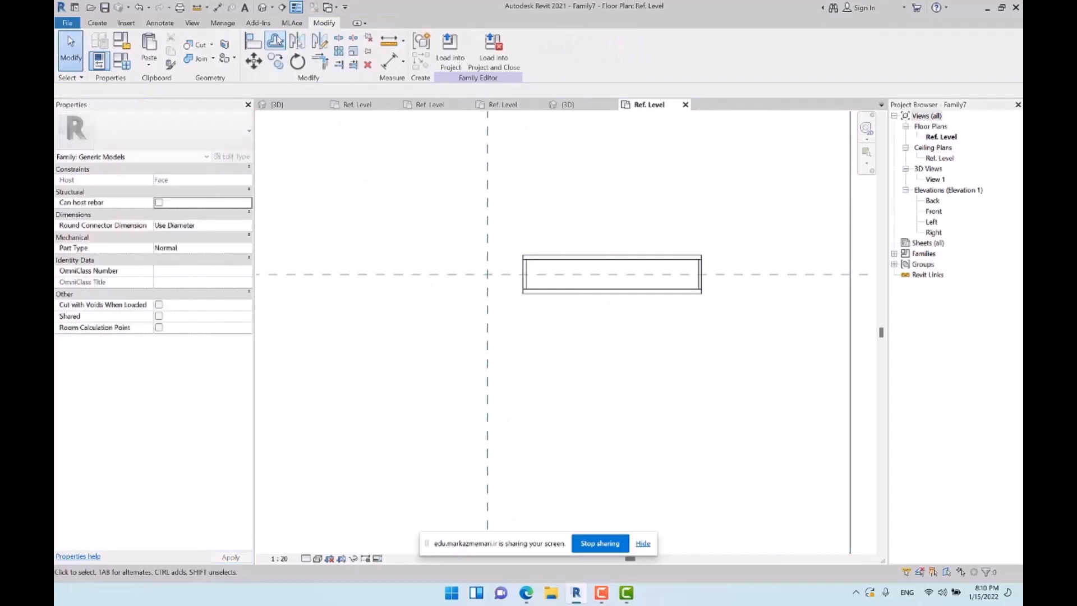
# Associate the placed panel's Glass Width with a new type parameter named Door Width, grouped under Dimensions
pyautogui.click(558, 258)
pyautogui.scroll(1, 559, 258)
pyautogui.moveTo(559, 258); pyautogui.dragTo(498, 239, button='middle')
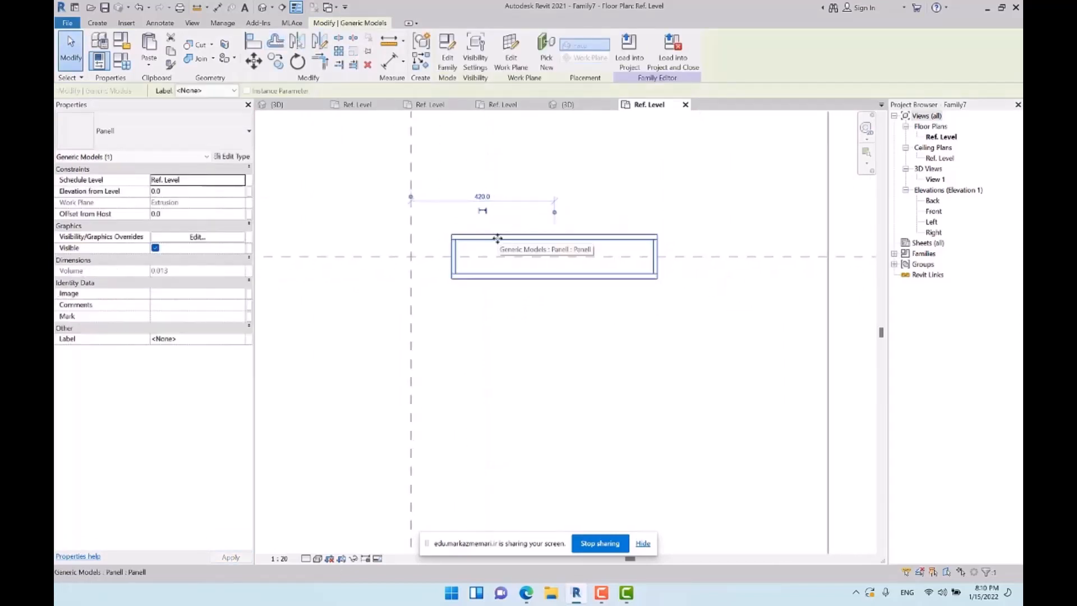
pyautogui.click(232, 157)
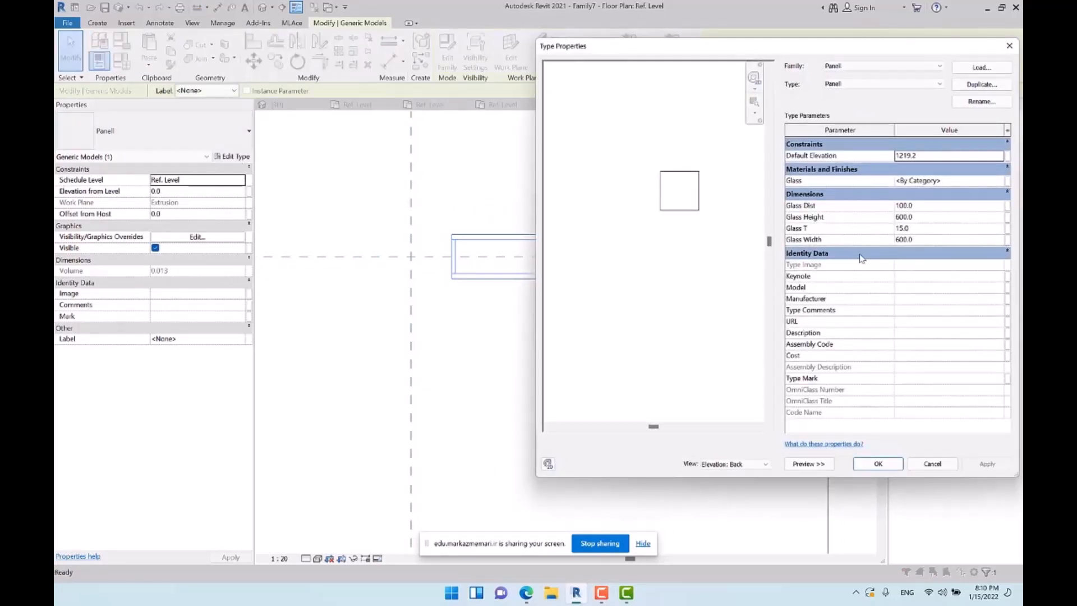
pyautogui.click(1008, 206)
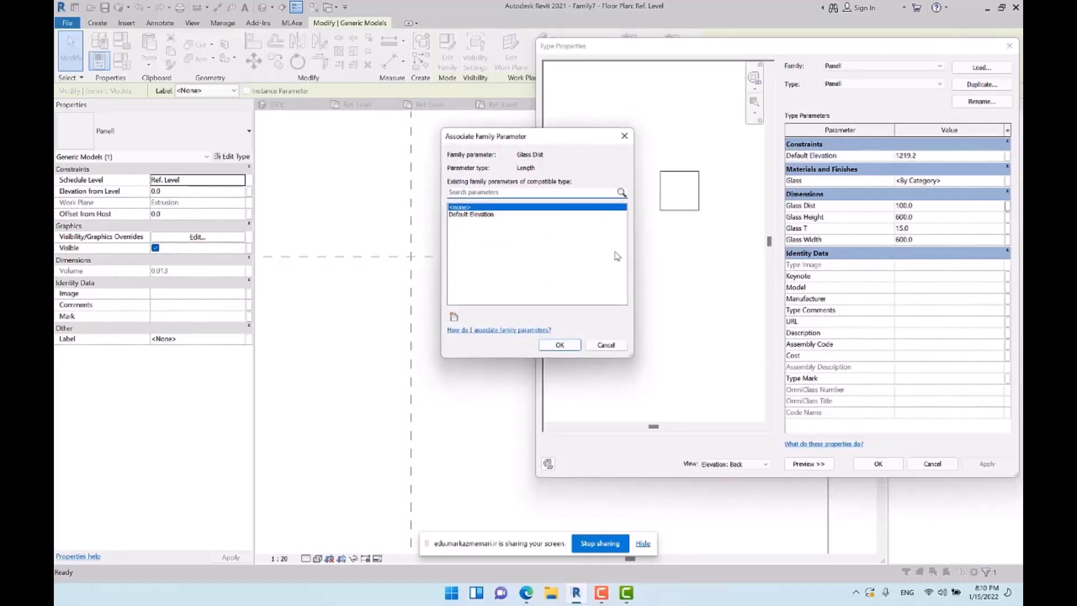
pyautogui.click(606, 346)
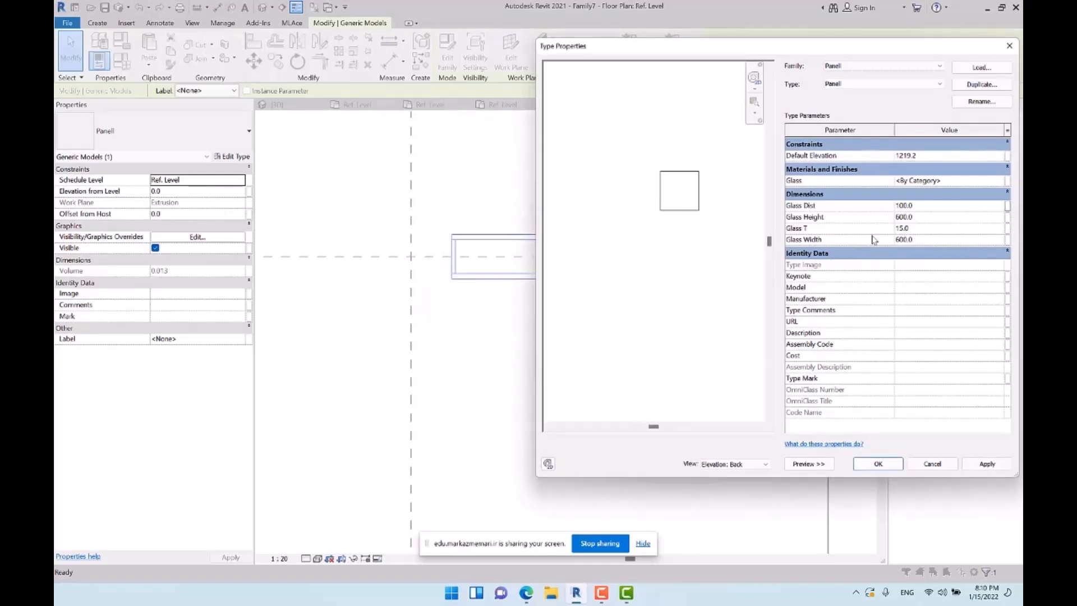
pyautogui.click(1008, 240)
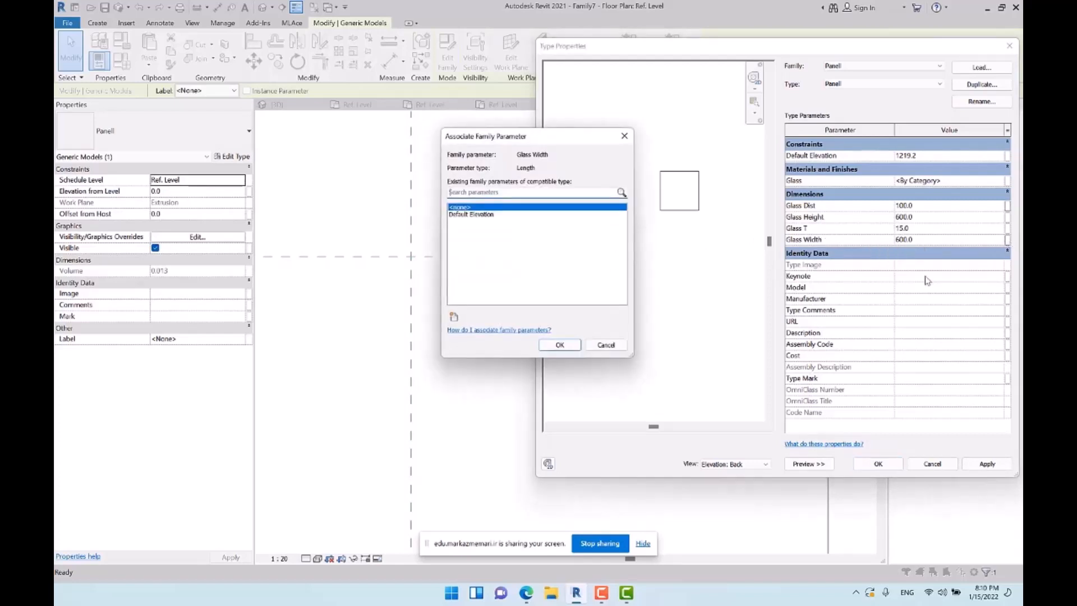
pyautogui.click(453, 318)
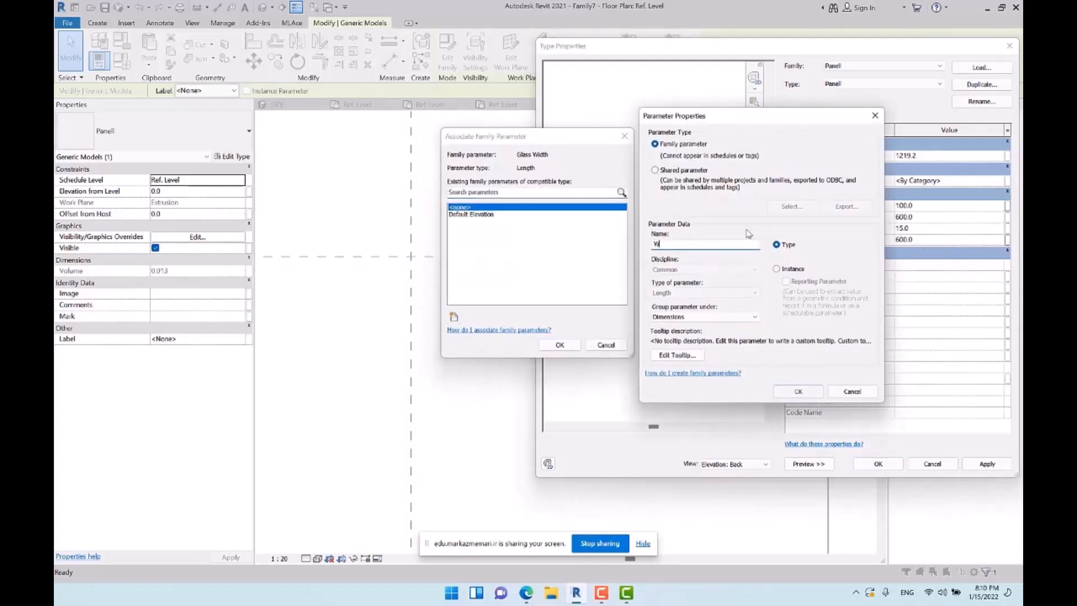
pyautogui.click(798, 391)
pyautogui.click(560, 345)
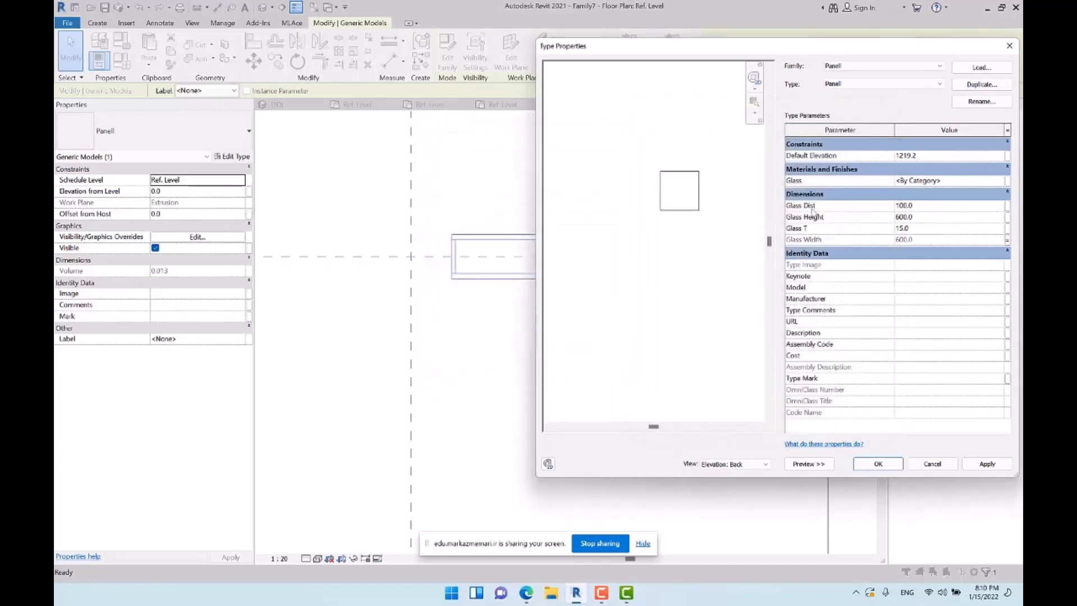
# Associate the panel's Glass Height with a new type parameter named Door Height and accept the type properties
pyautogui.click(1008, 218)
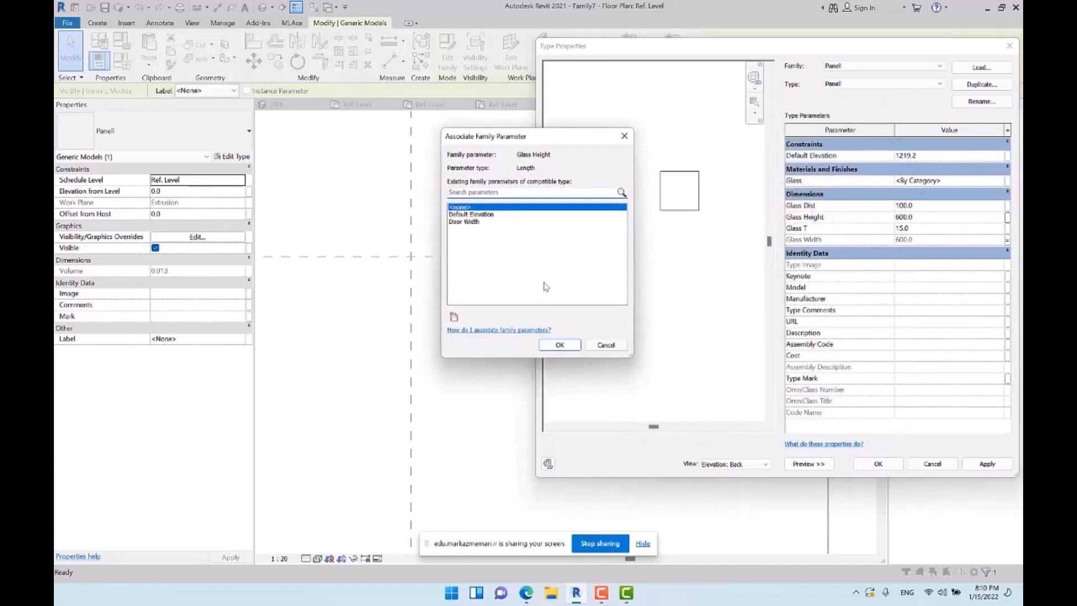
pyautogui.click(454, 317)
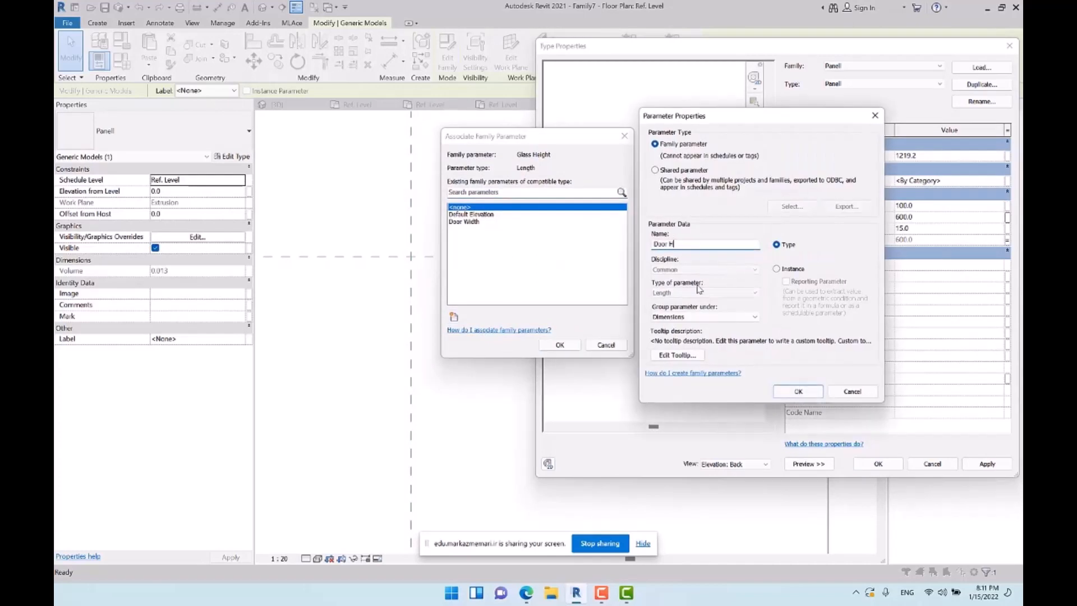
pyautogui.press('Return')
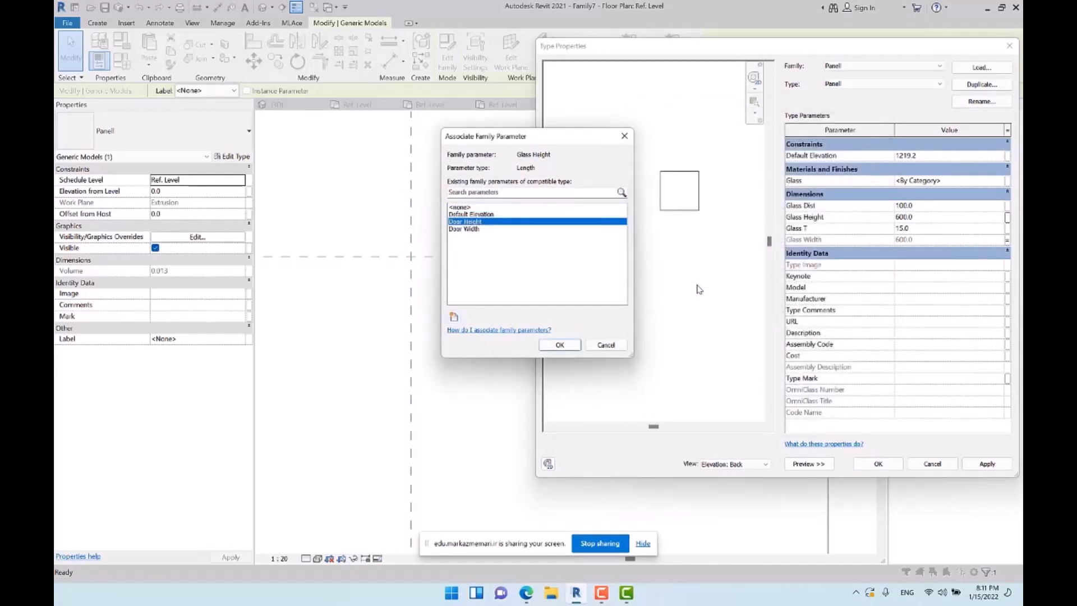
pyautogui.click(561, 345)
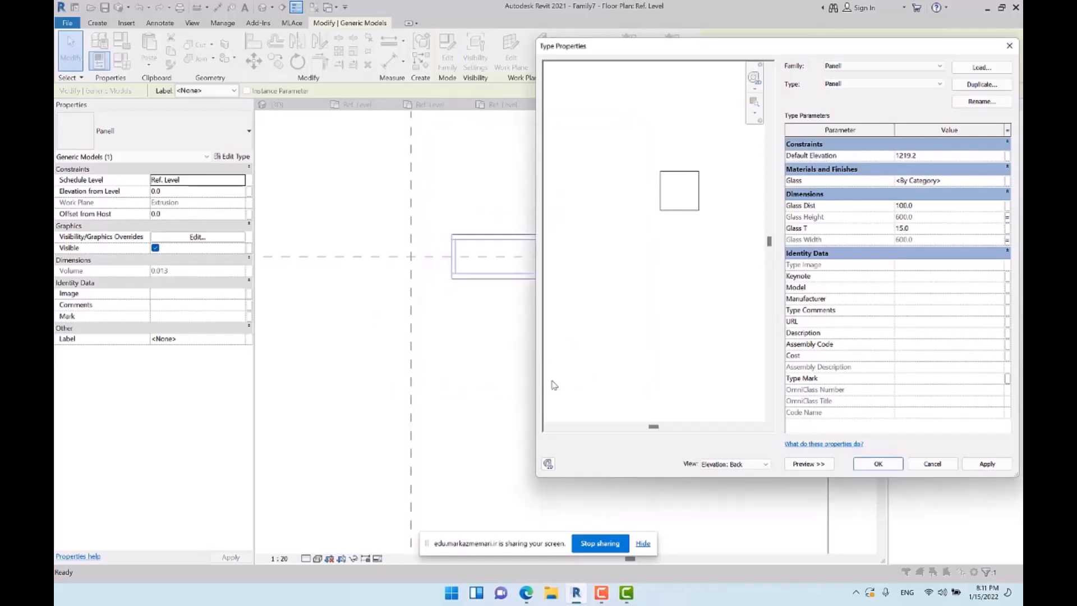
pyautogui.click(878, 463)
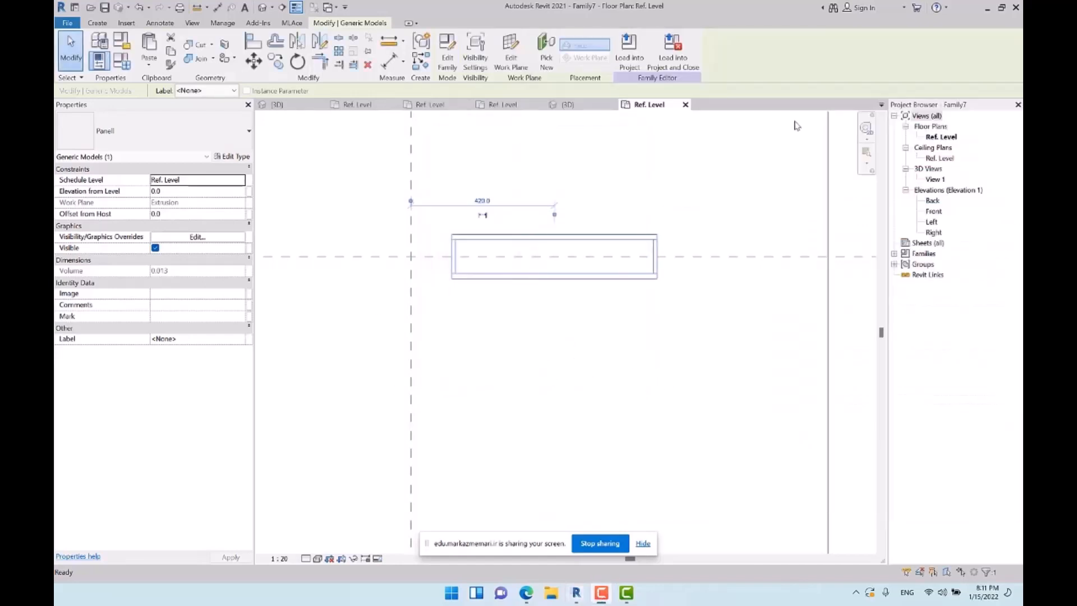
pyautogui.click(685, 201)
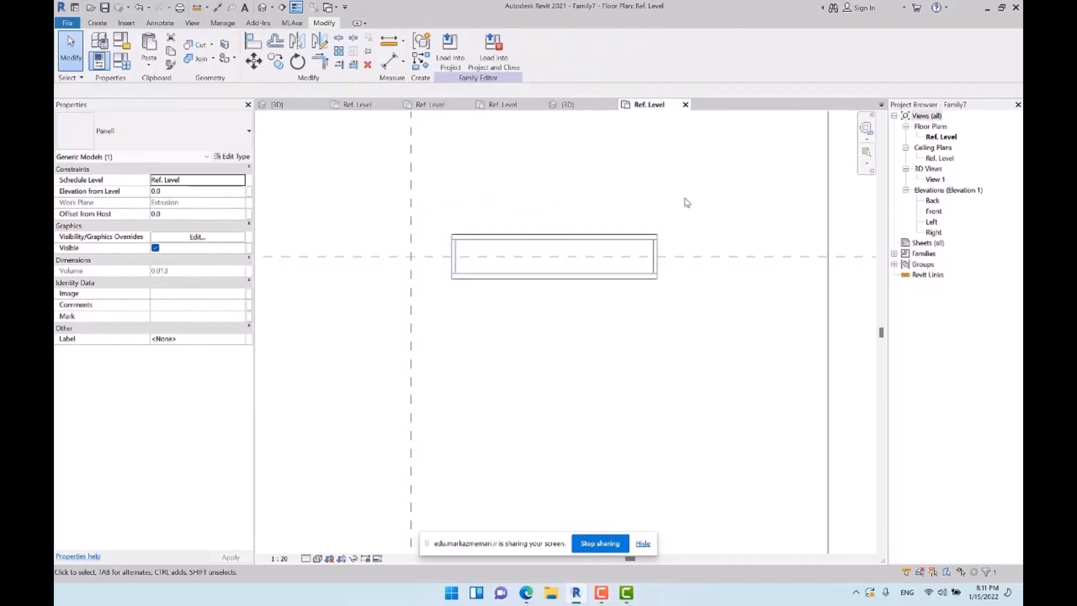
# Align the panel's near end edge with the vertical centre reference plane
pyautogui.moveTo(483, 219); pyautogui.dragTo(433, 211, button='middle')
pyautogui.click(253, 45)
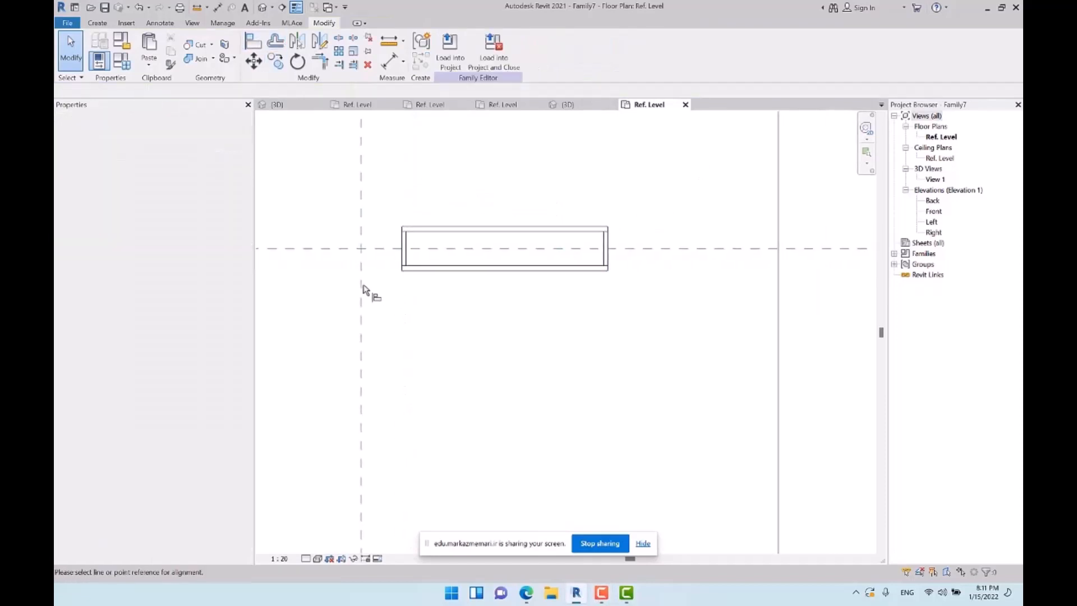
pyautogui.click(362, 289)
pyautogui.click(404, 251)
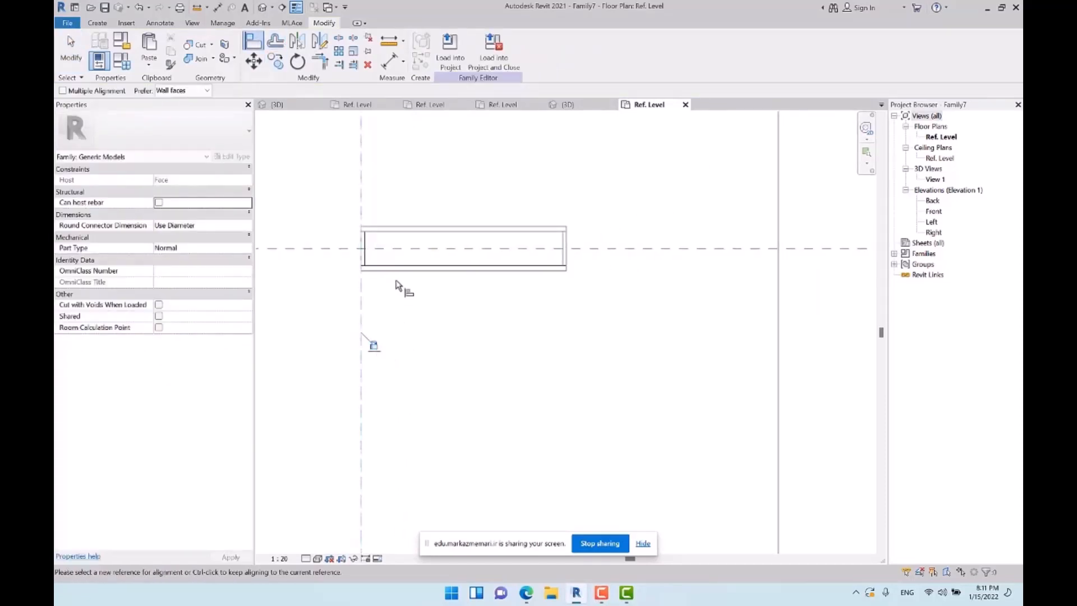
# Set Door Width to 1000 in the family types and open the Left elevation
pyautogui.scroll(-2, 404, 288)
pyautogui.click(121, 58)
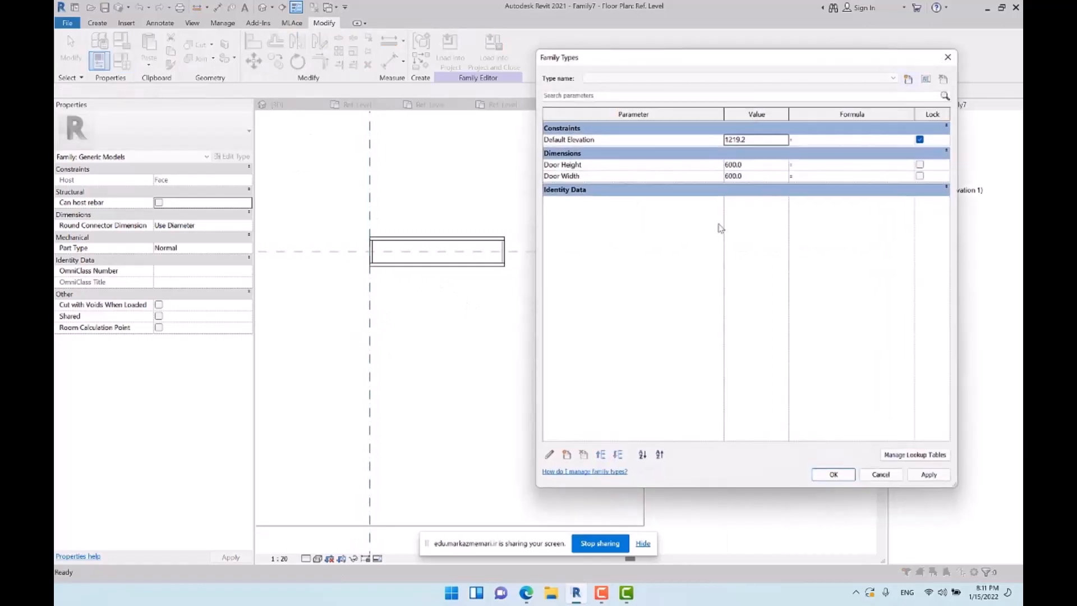
pyautogui.click(766, 176)
pyautogui.click(929, 475)
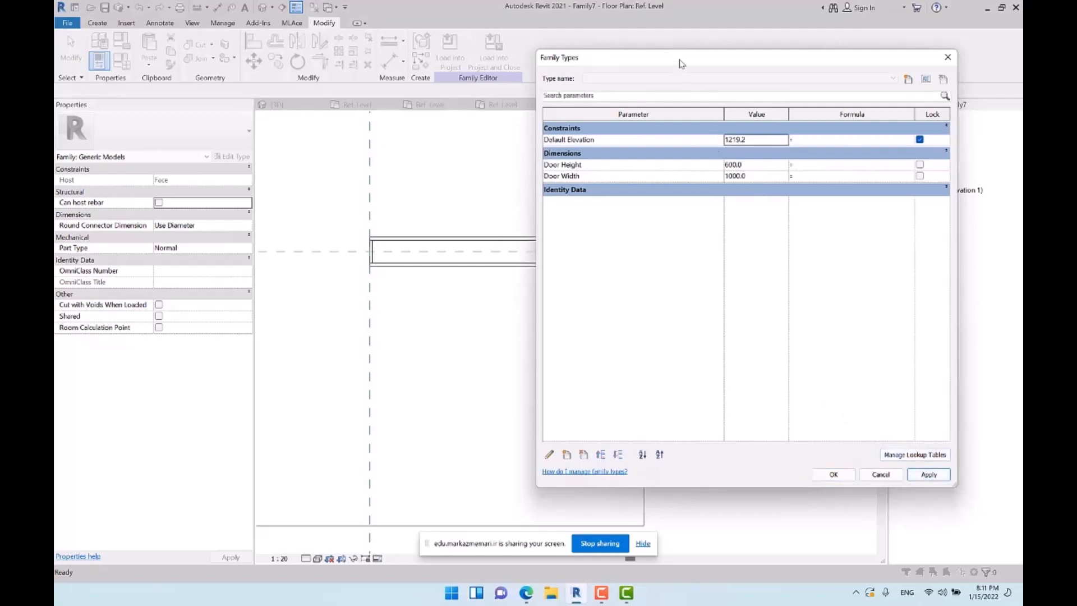
pyautogui.moveTo(680, 64); pyautogui.dragTo(768, 60)
pyautogui.click(910, 474)
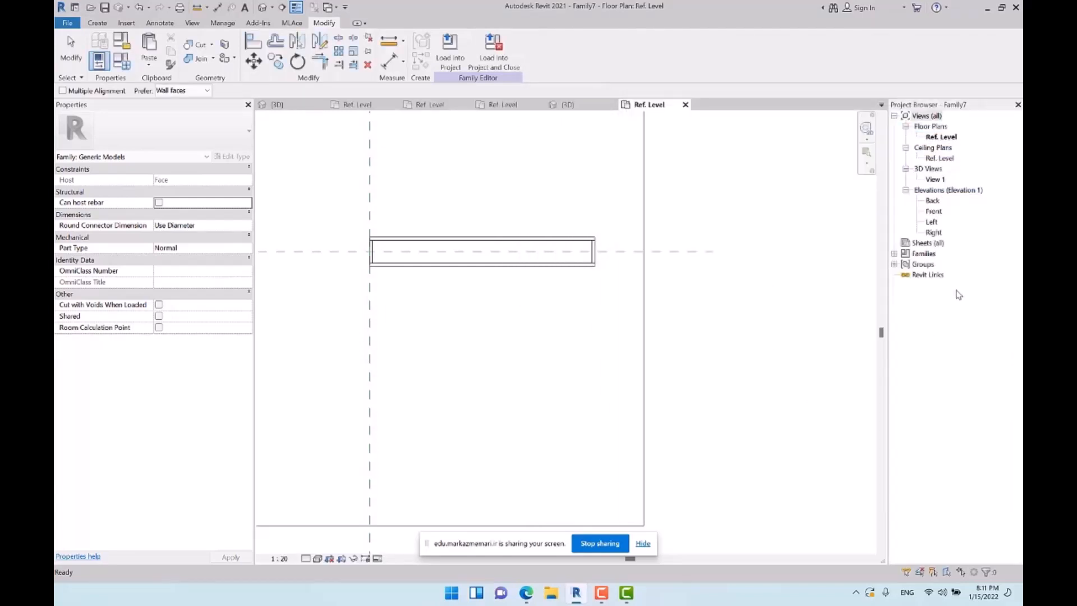
pyautogui.doubleClick(932, 223)
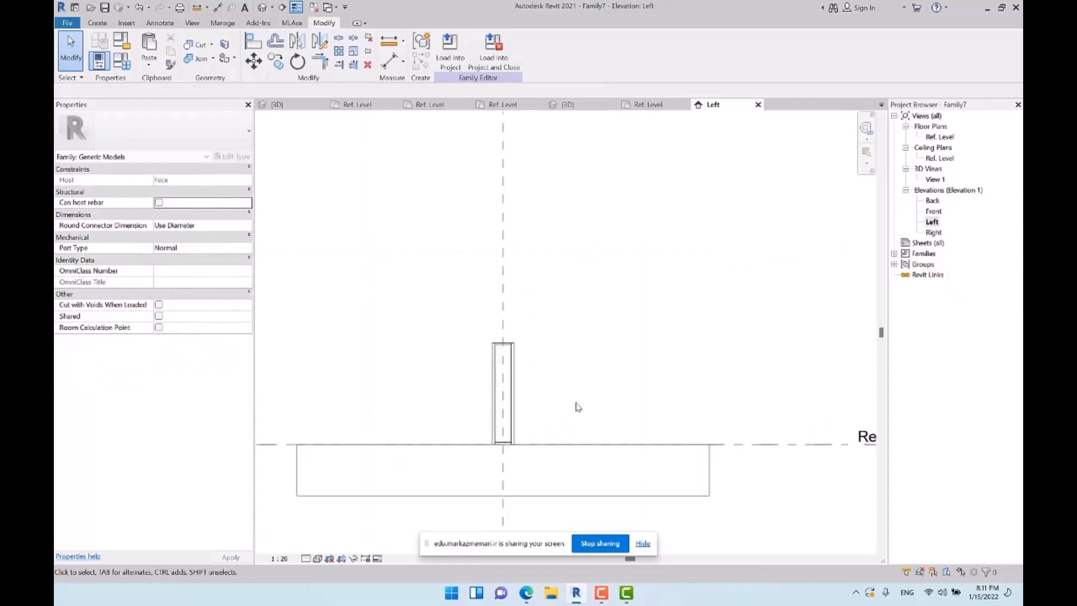
# Show the family in a shaded 3D view and set Door Height to 1500 in the family types
pyautogui.click(262, 8)
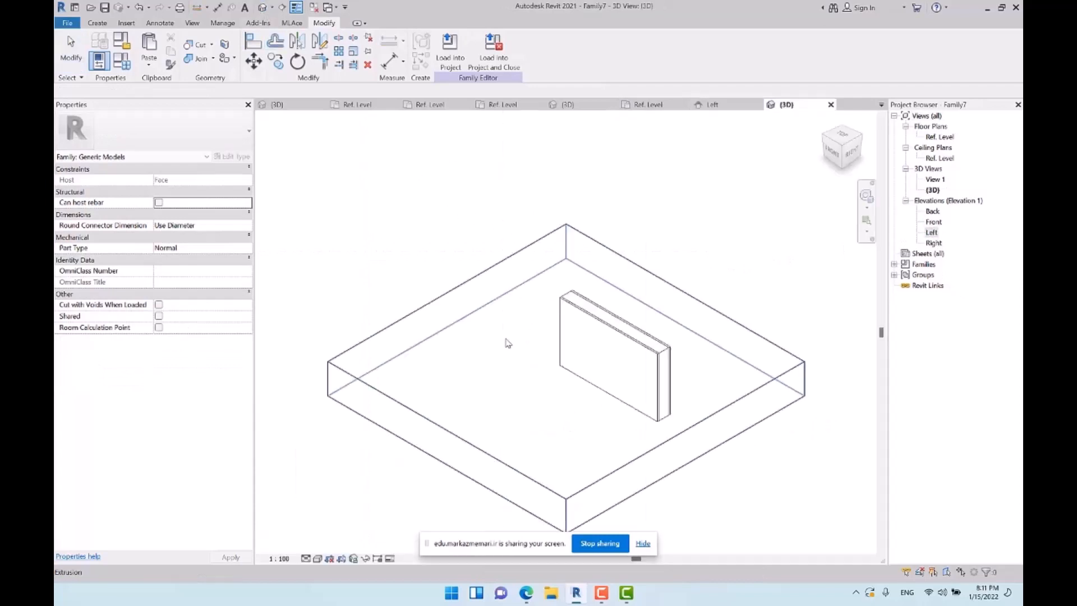
pyautogui.moveTo(553, 343)
pyautogui.keyDown('shift'); pyautogui.mouseDown(button='middle')
pyautogui.moveTo(683, 332)
pyautogui.moveTo(703, 319)
pyautogui.moveTo(547, 290)
pyautogui.mouseUp(button='middle'); pyautogui.keyUp('shift')
pyautogui.press('s')
pyautogui.press('d')
pyautogui.click(122, 61)
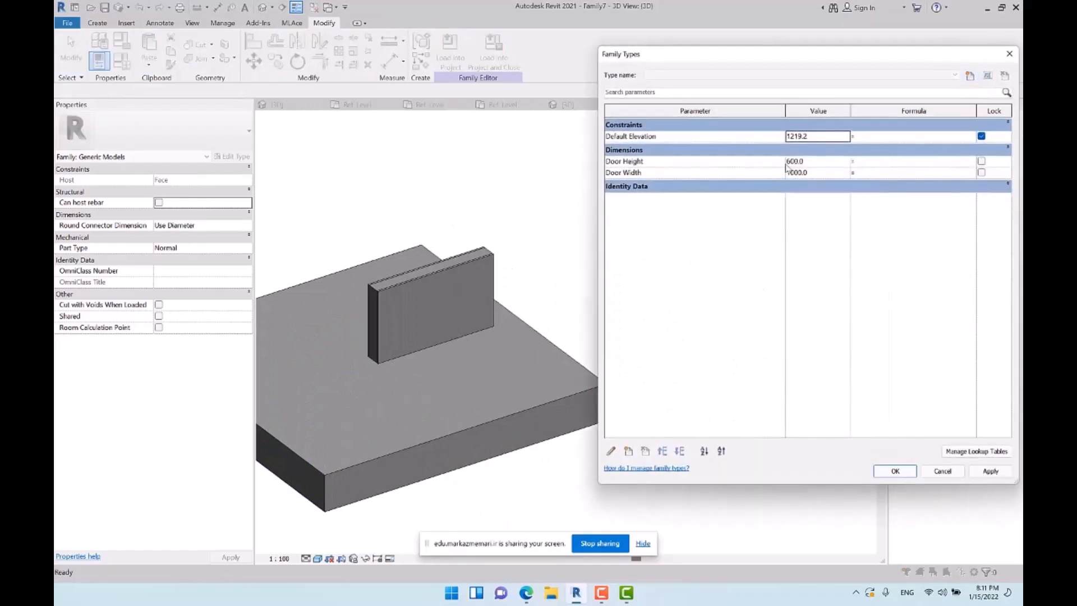
pyautogui.doubleClick(818, 162)
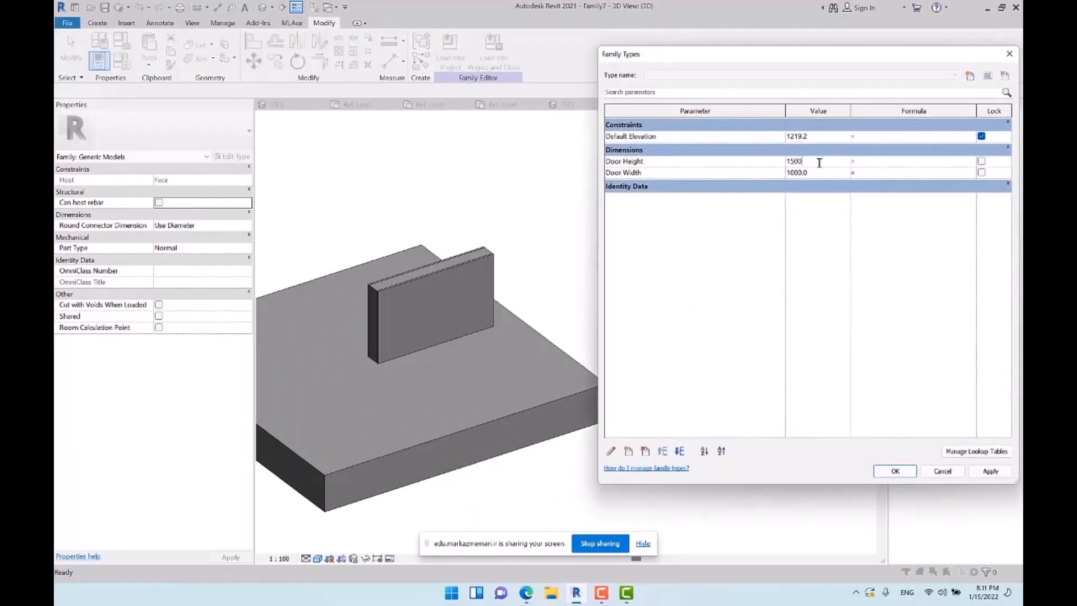
pyautogui.write('1500')
pyautogui.click(991, 471)
pyautogui.click(895, 471)
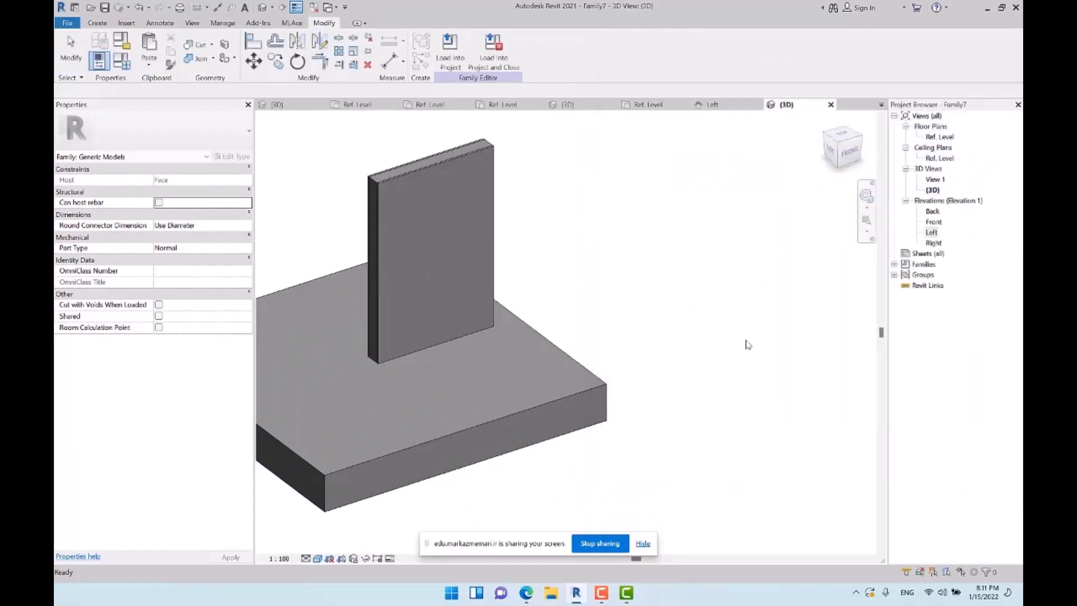
pyautogui.scroll(-2, 678, 319)
pyautogui.keyDown('shift'); pyautogui.moveTo(567, 331); pyautogui.dragTo(448, 314, button='middle'); pyautogui.keyUp('shift')
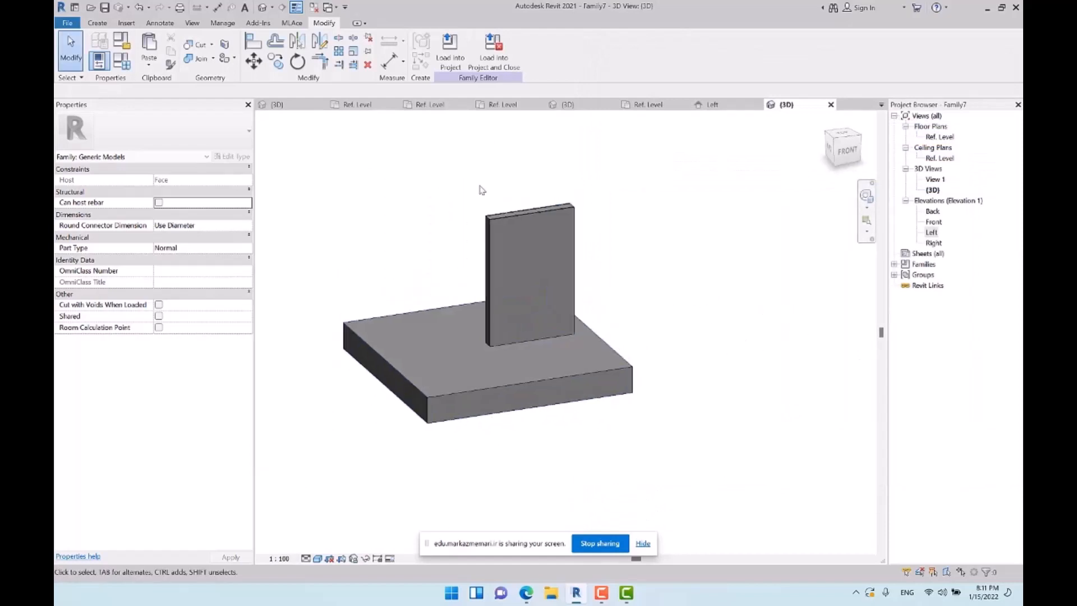
pyautogui.click(68, 25)
pyautogui.moveTo(92, 84)
pyautogui.click(220, 110)
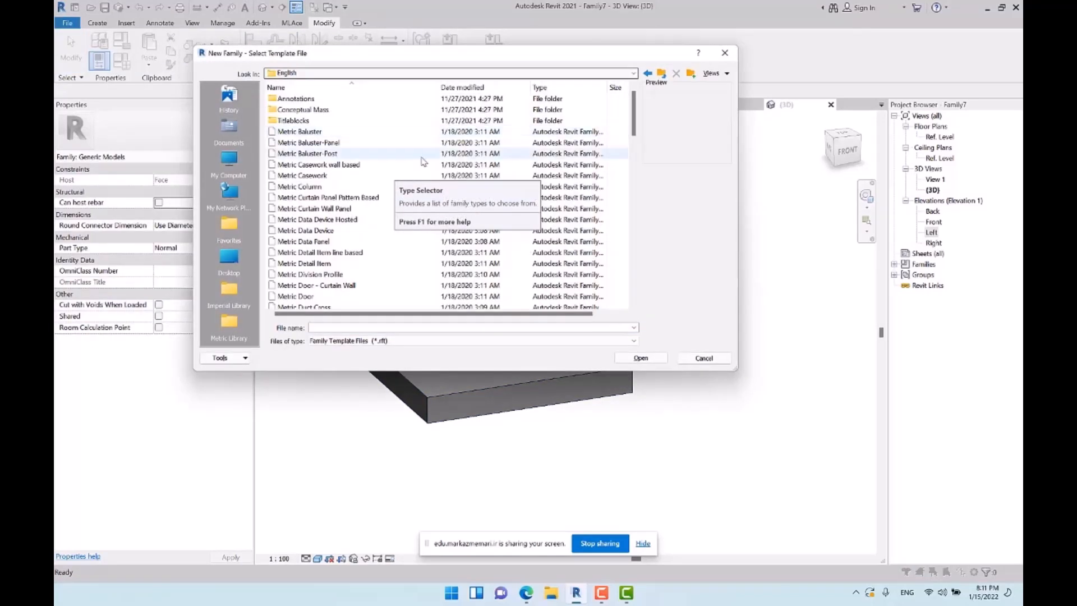
pyautogui.scroll(-7, 359, 191)
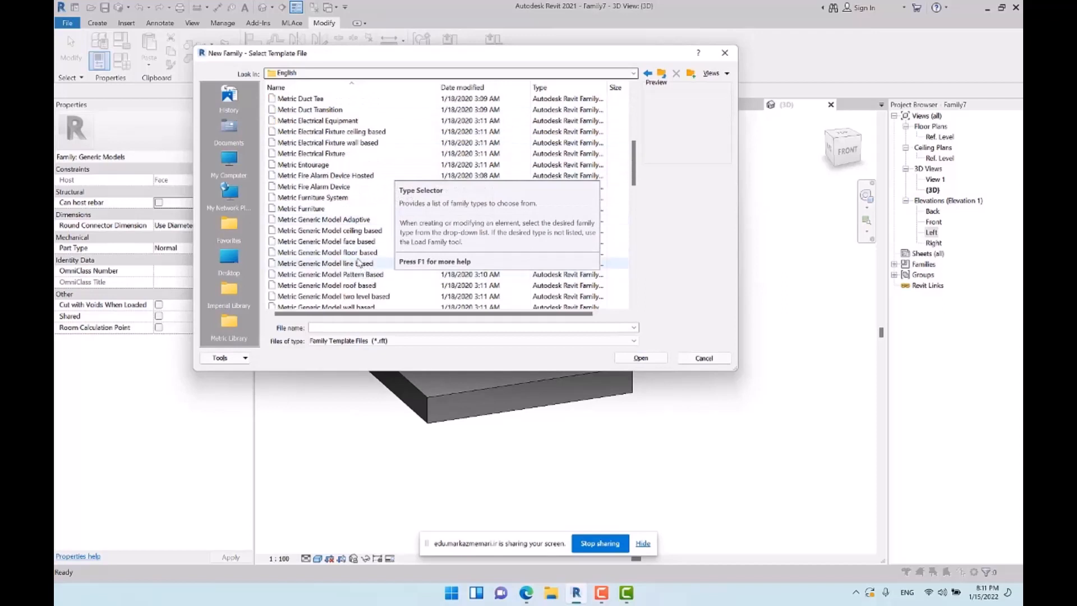
pyautogui.click(704, 359)
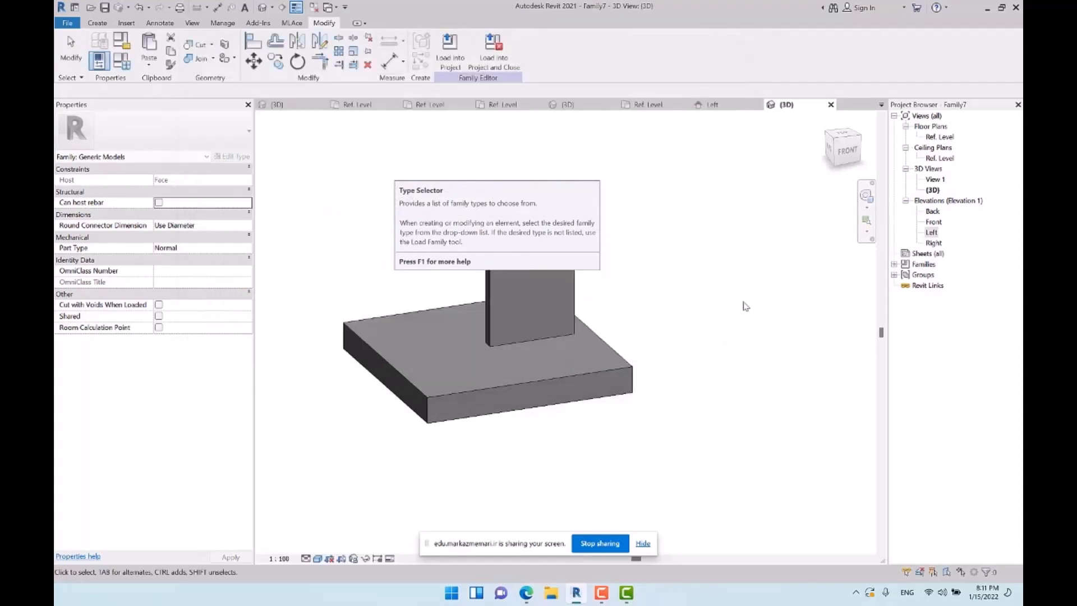
pyautogui.moveTo(624, 323); pyautogui.dragTo(749, 338, button='middle')
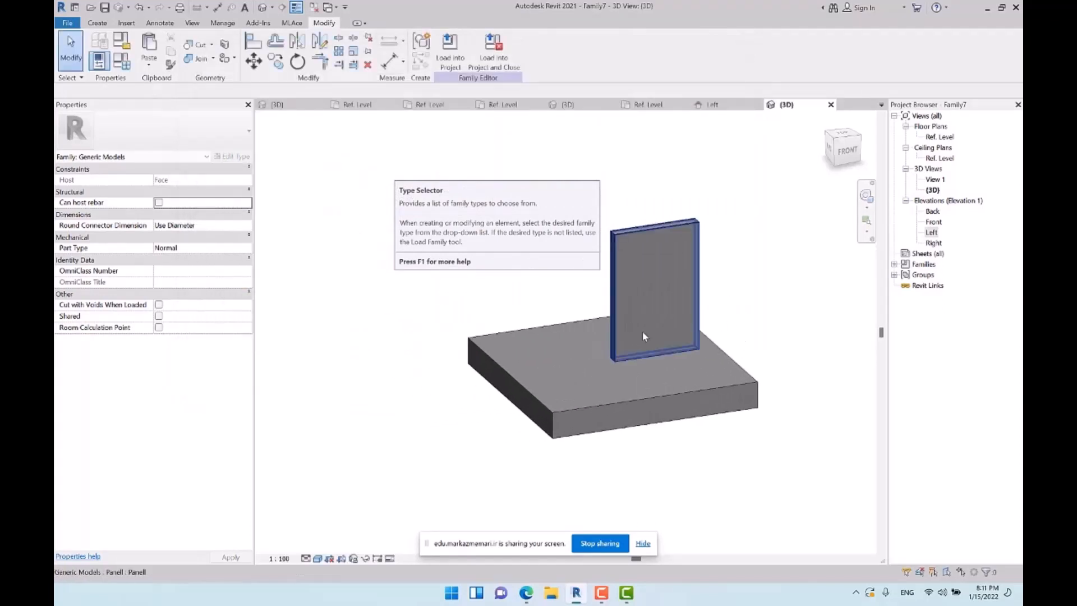
pyautogui.click(640, 283)
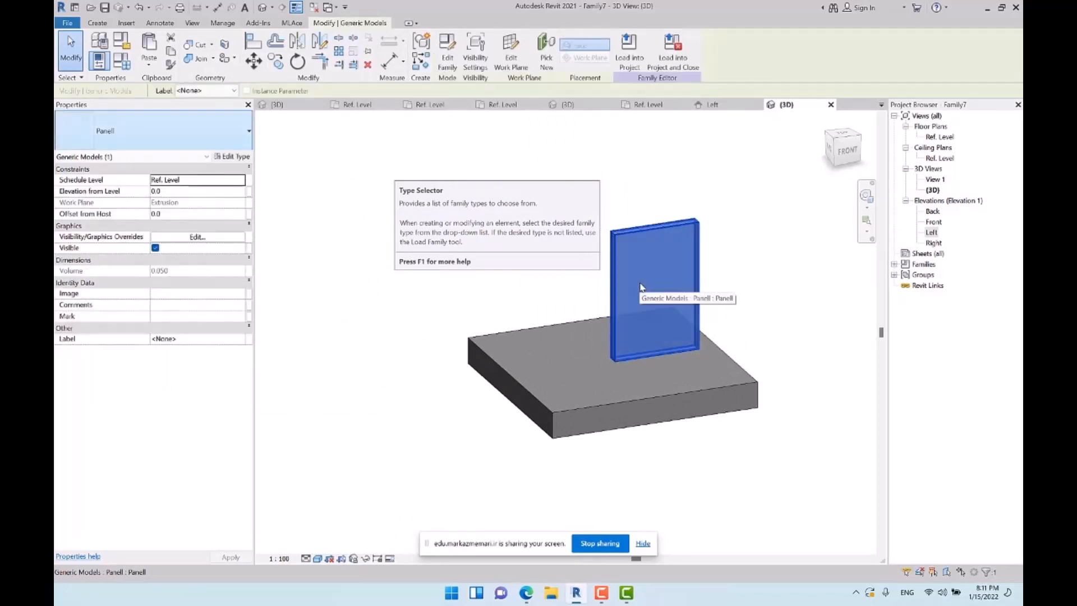
pyautogui.click(581, 144)
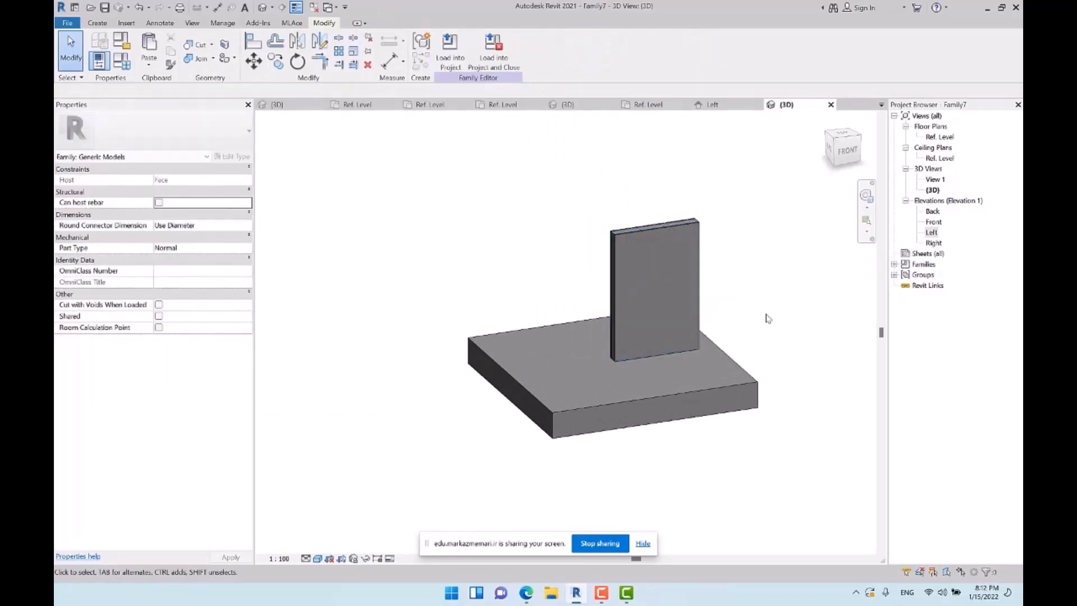
# Save the family as Door and load it into the Winn.rfa window family
pyautogui.moveTo(677, 283); pyautogui.dragTo(610, 255, button='middle')
pyautogui.hotkey('ctrl', 's')
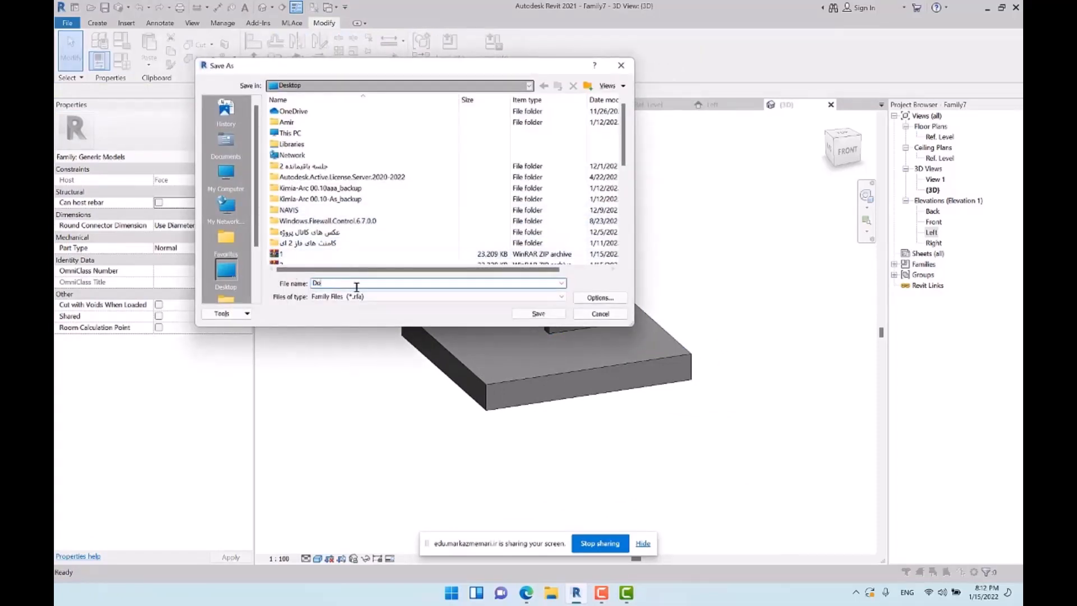
pyautogui.press('Return')
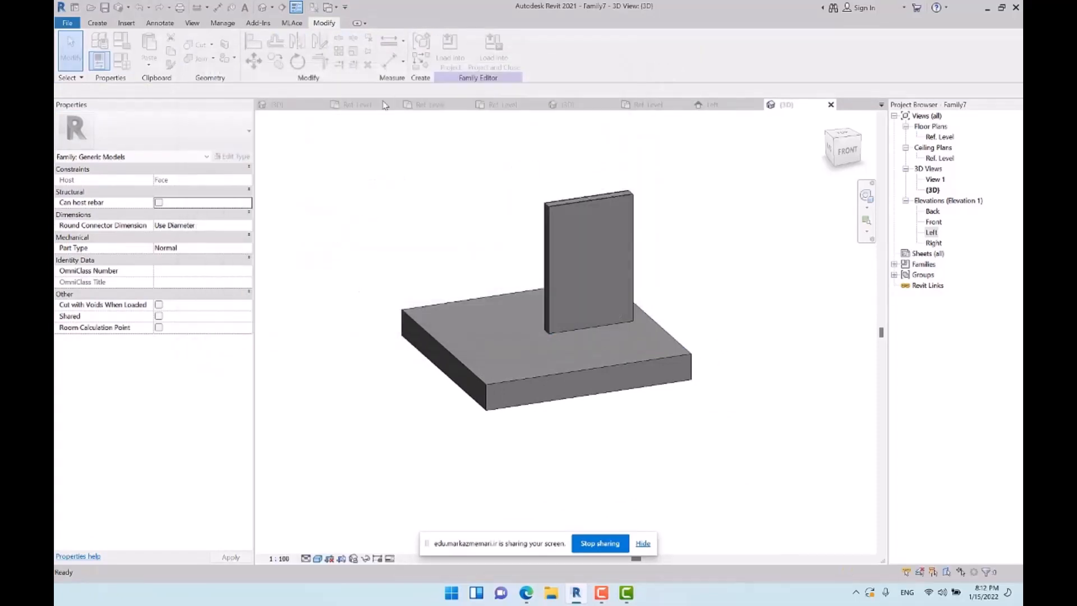
pyautogui.click(450, 49)
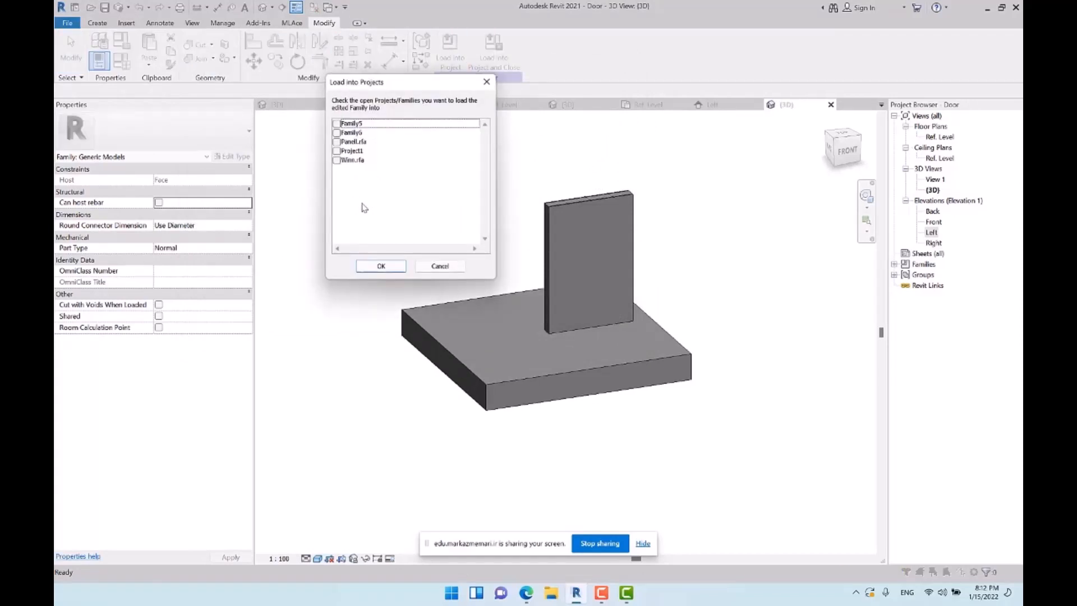
pyautogui.click(336, 159)
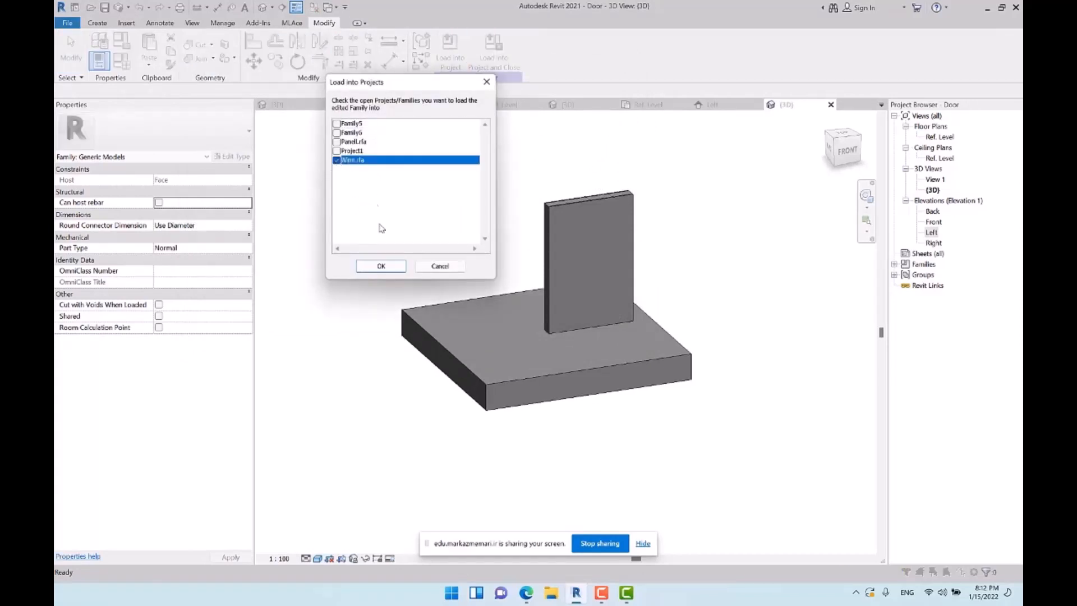
pyautogui.click(381, 266)
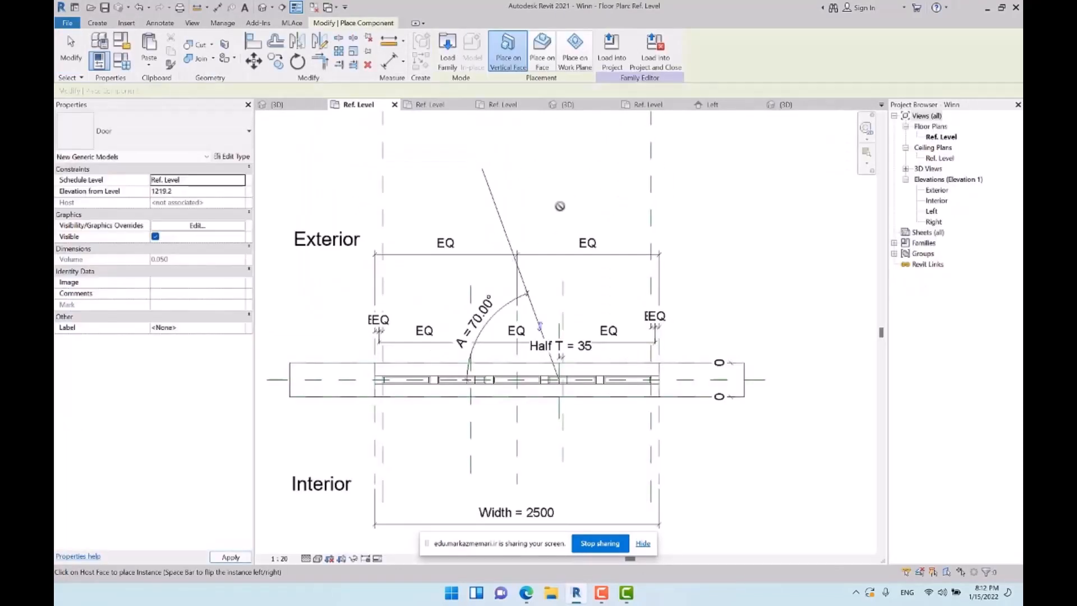
# Try to place the loaded Door on the angled reference line in plan, and end the placement in the 3D view
pyautogui.scroll(-2, 483, 233)
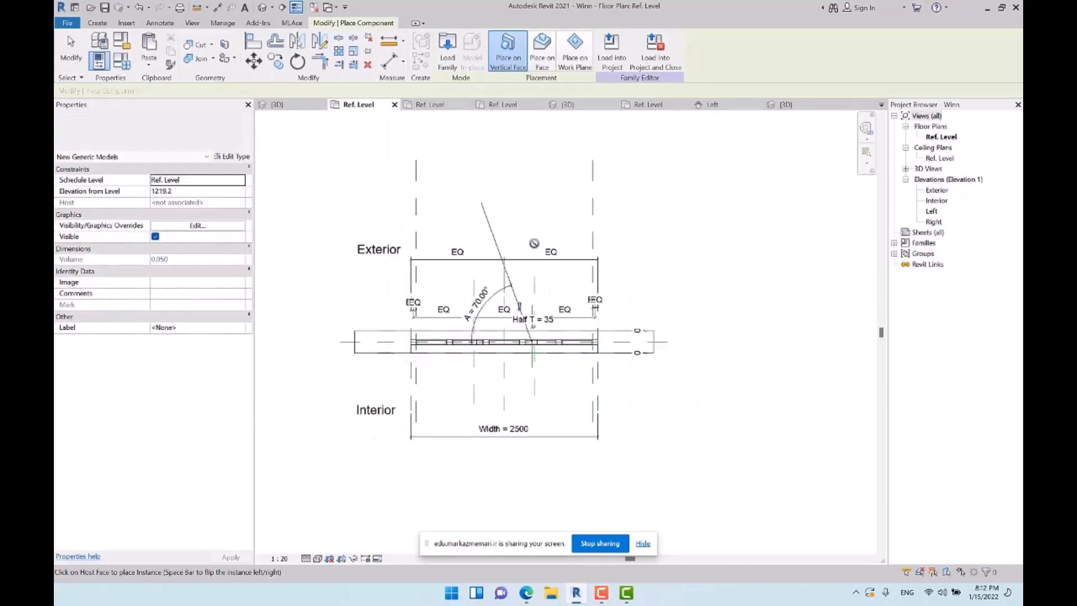
pyautogui.click(493, 236)
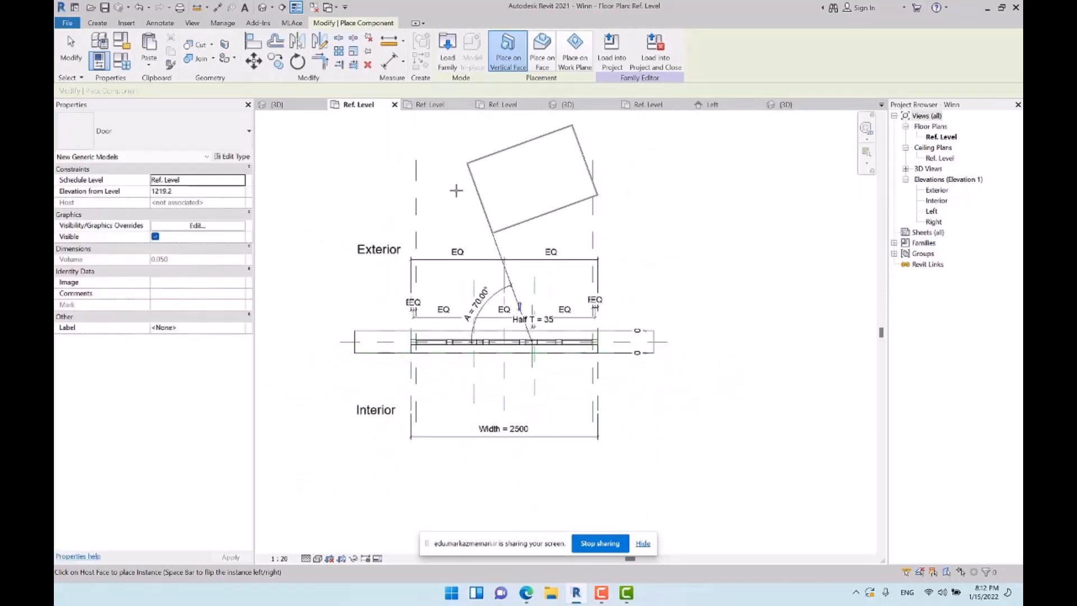
pyautogui.click(262, 8)
pyautogui.scroll(-2, 529, 210)
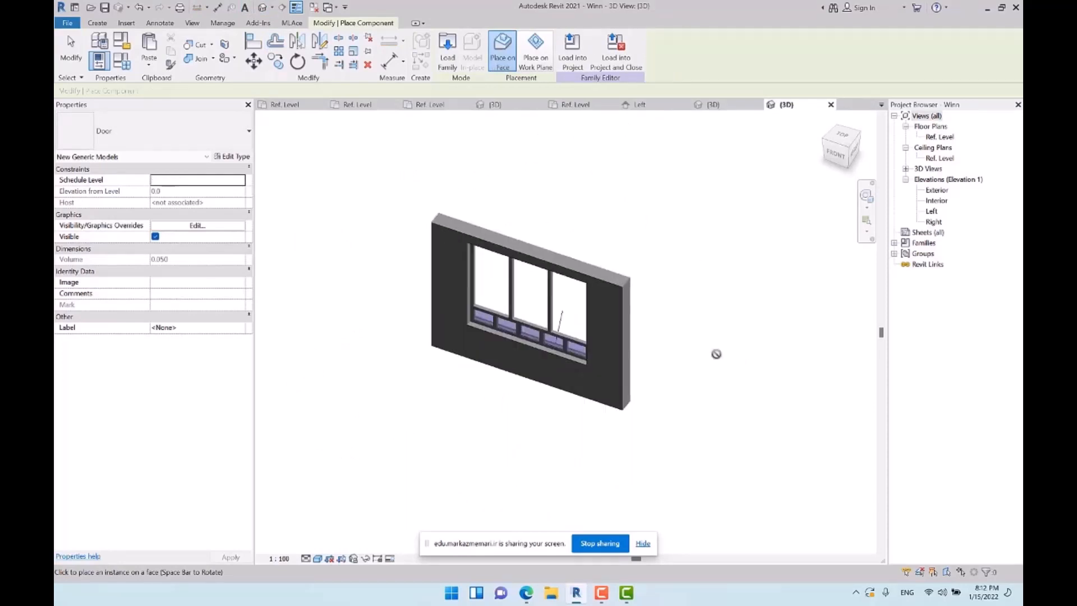
pyautogui.press('Escape')
# Place a Door component on the reference line's work plane, at the midpoint of the line, from the back of the wall
pyautogui.keyDown('shift'); pyautogui.moveTo(764, 363); pyautogui.dragTo(325, 373, button='middle'); pyautogui.keyUp('shift')
pyautogui.moveTo(572, 317); pyautogui.dragTo(623, 393, button='middle')
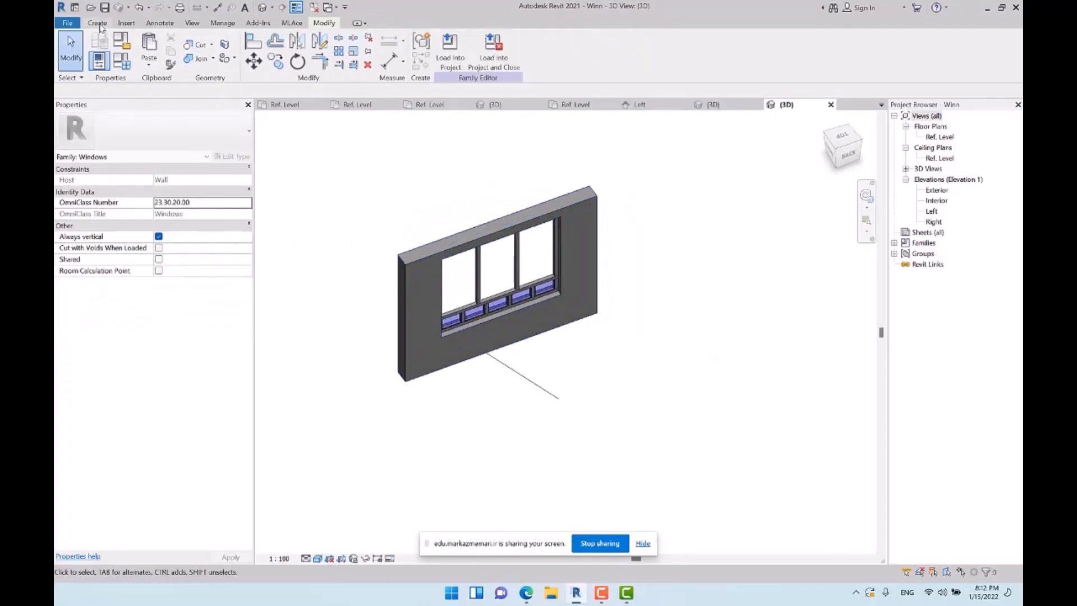
pyautogui.click(97, 23)
pyautogui.click(332, 48)
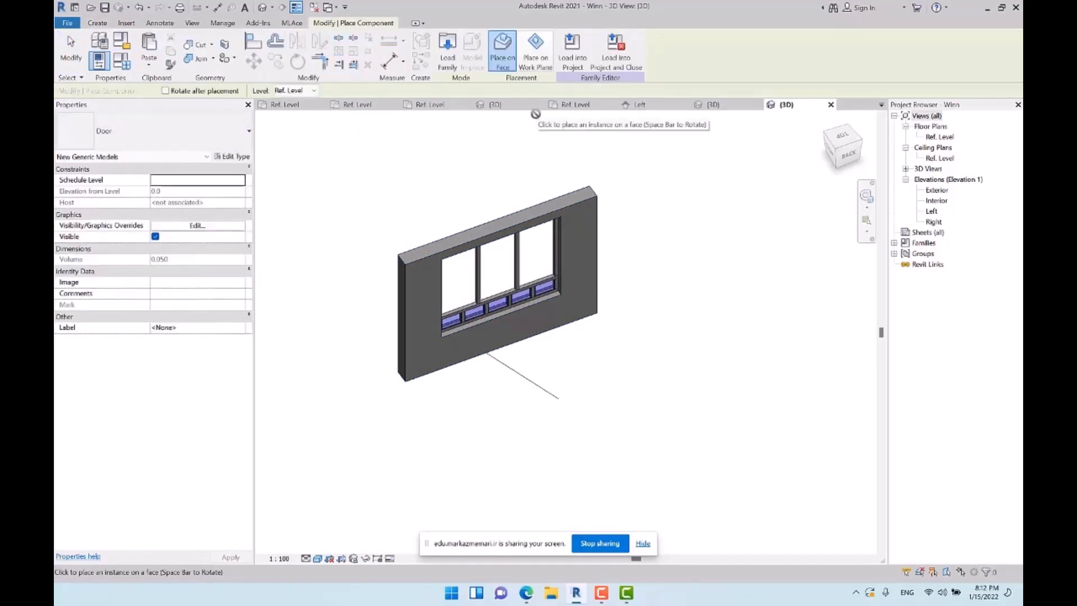
pyautogui.click(536, 51)
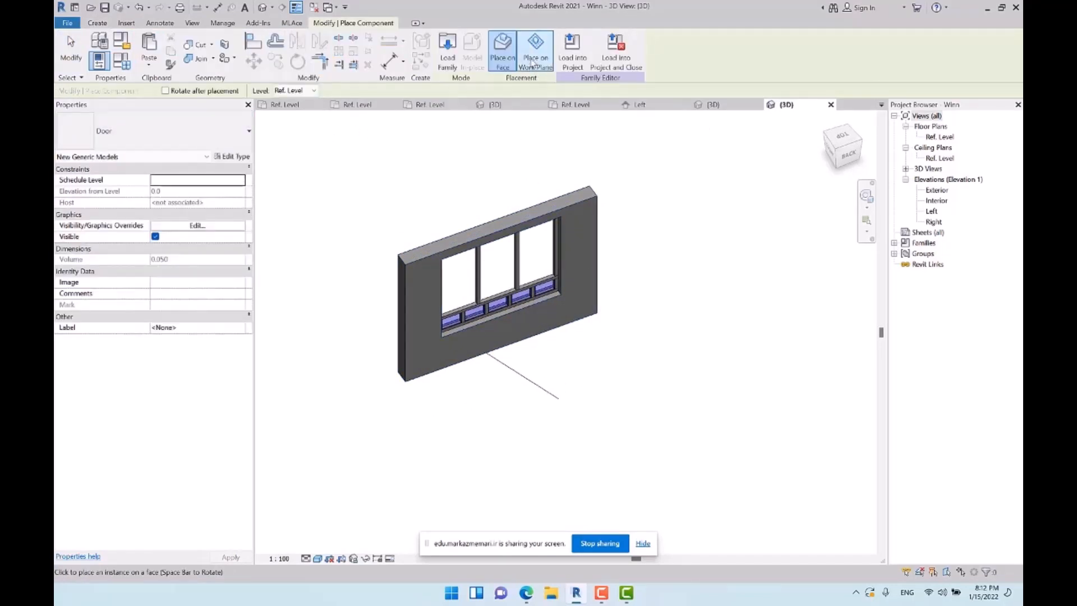
pyautogui.click(520, 373)
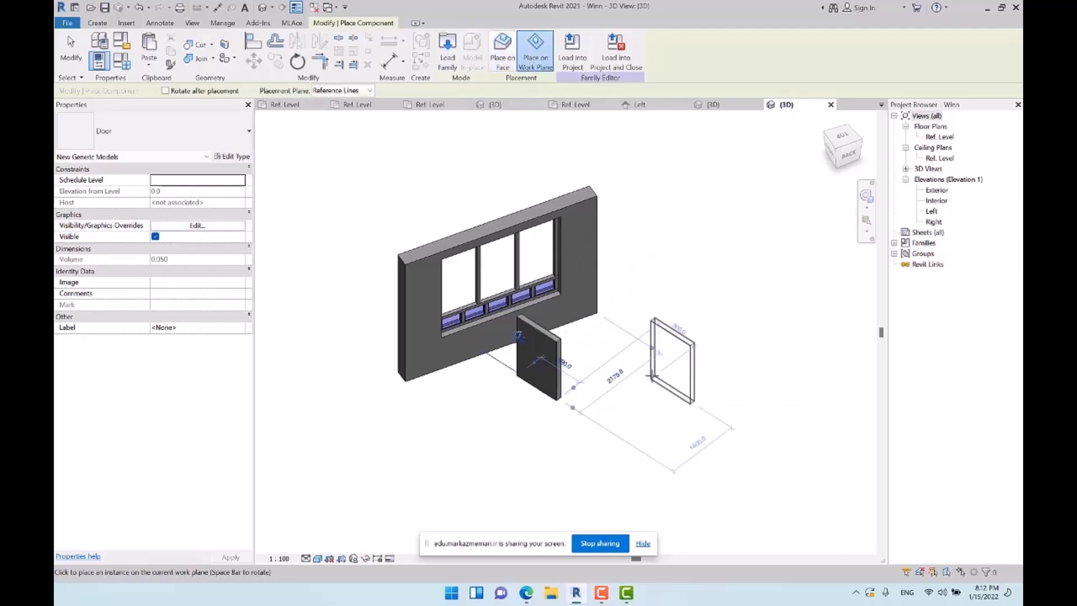
pyautogui.press('Escape')
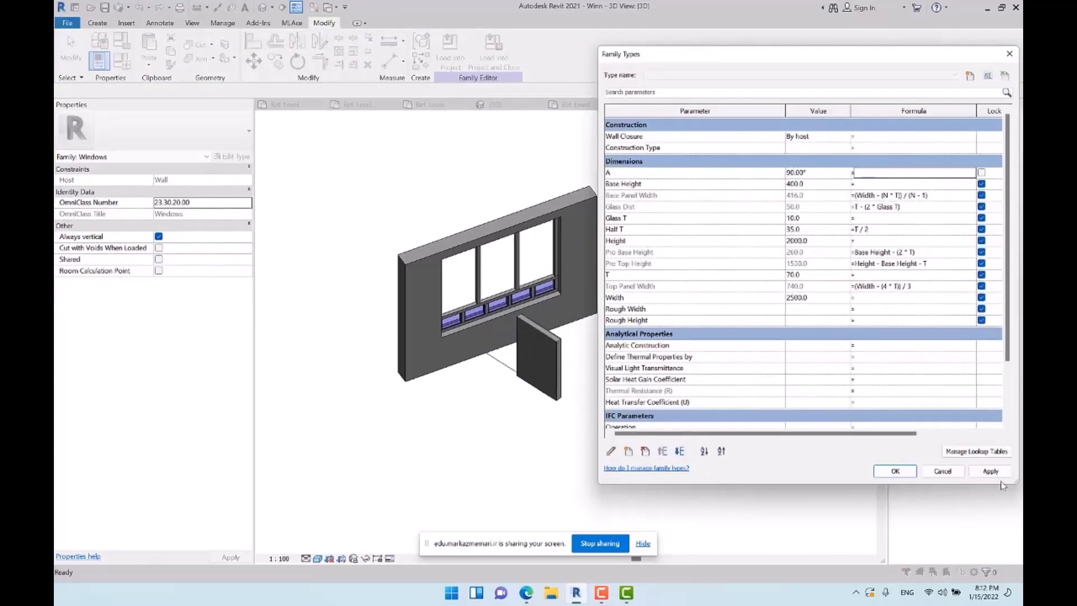
# Flex the door's angle parameter A to 90° and to 0° in the family types, applying each value
pyautogui.click(998, 476)
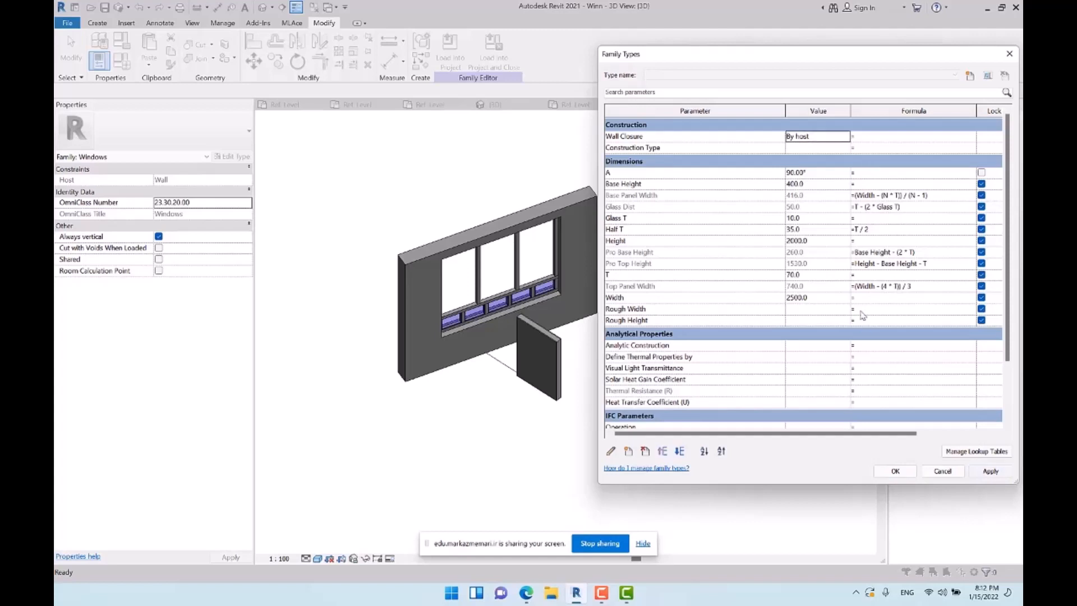
pyautogui.click(819, 174)
pyautogui.doubleClick(819, 177)
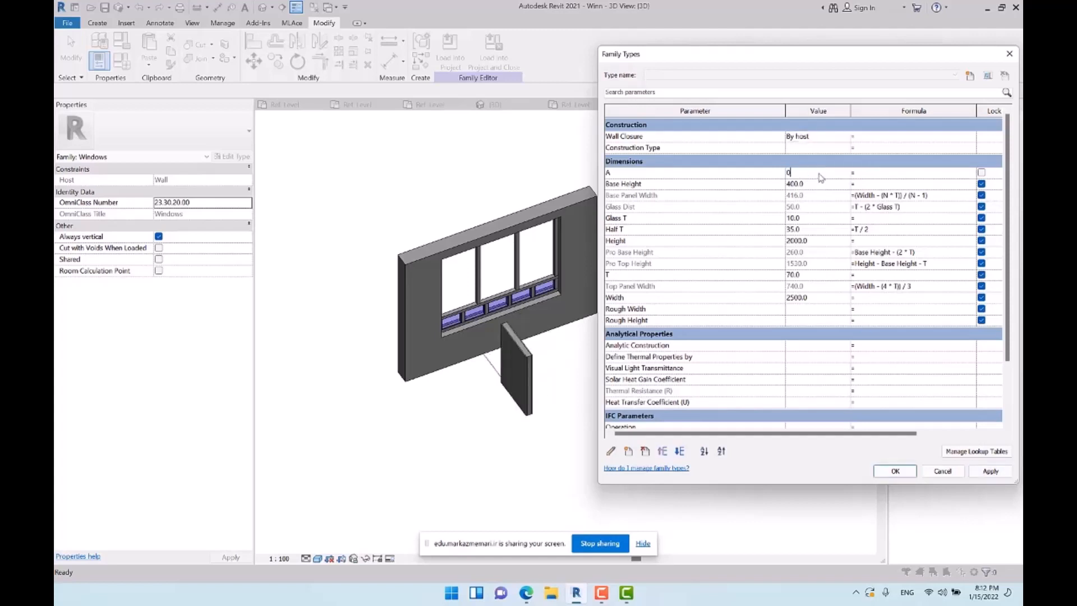
pyautogui.write('0')
pyautogui.press('Tab')
pyautogui.click(995, 474)
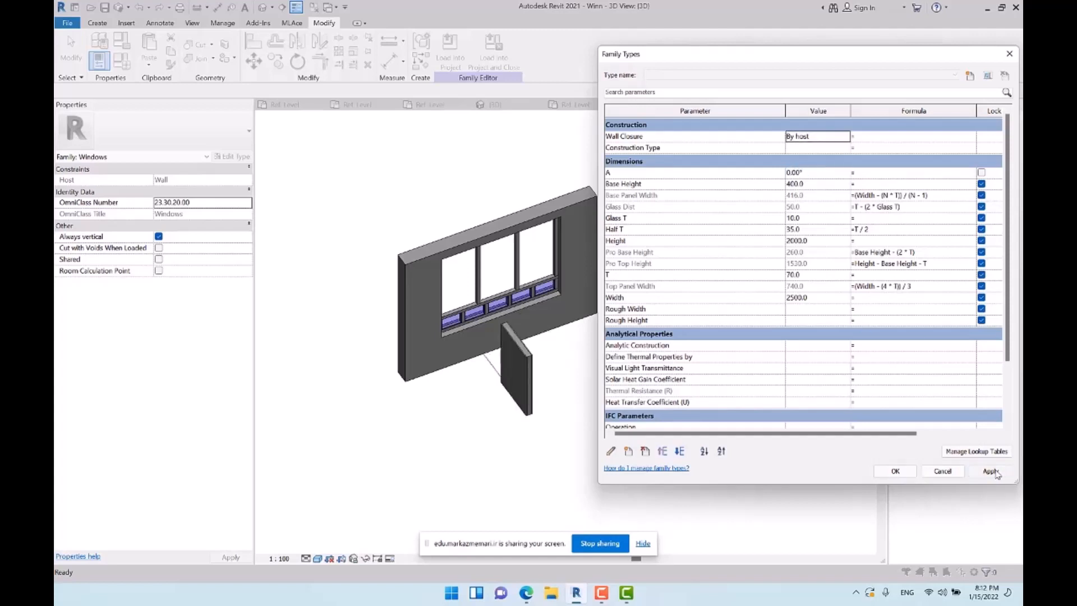
# Set the angle parameter A to 90° and accept the family types
pyautogui.click(832, 173)
pyautogui.write('9')
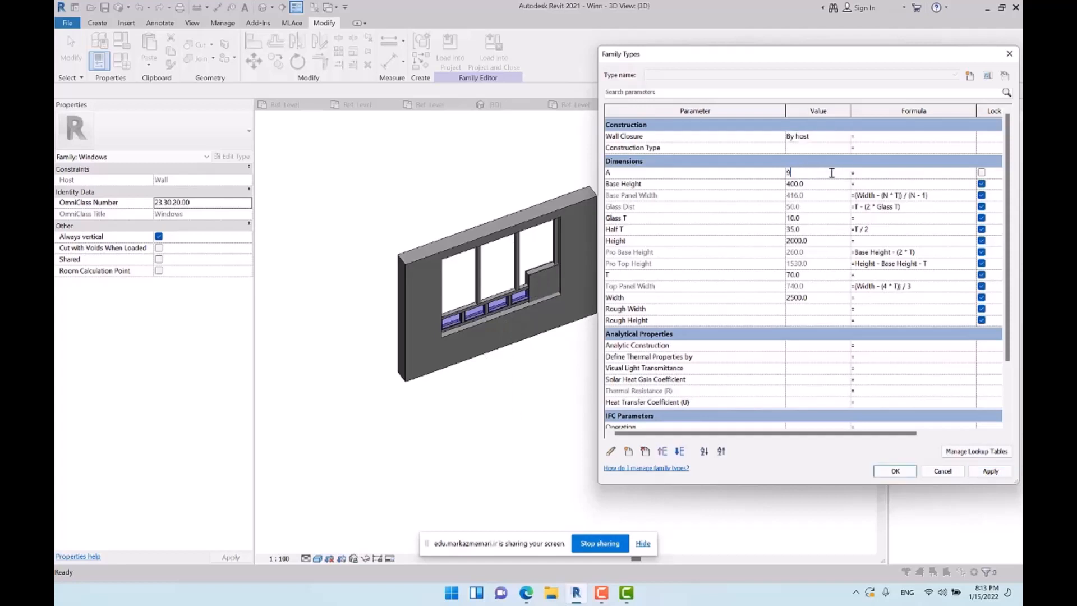
pyautogui.write('0')
pyautogui.press('Tab')
pyautogui.click(992, 475)
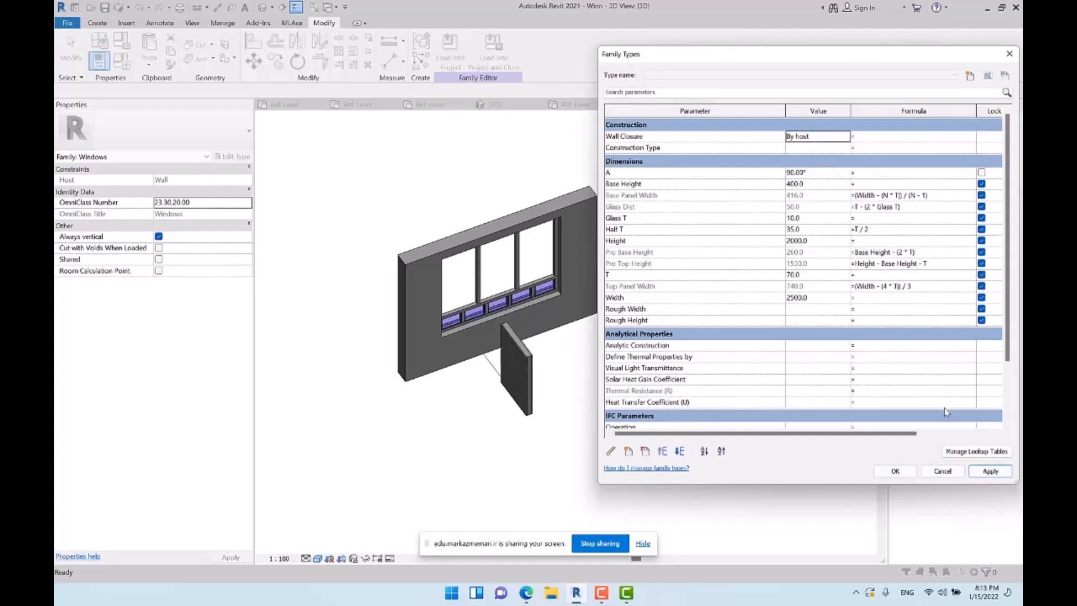
pyautogui.click(908, 469)
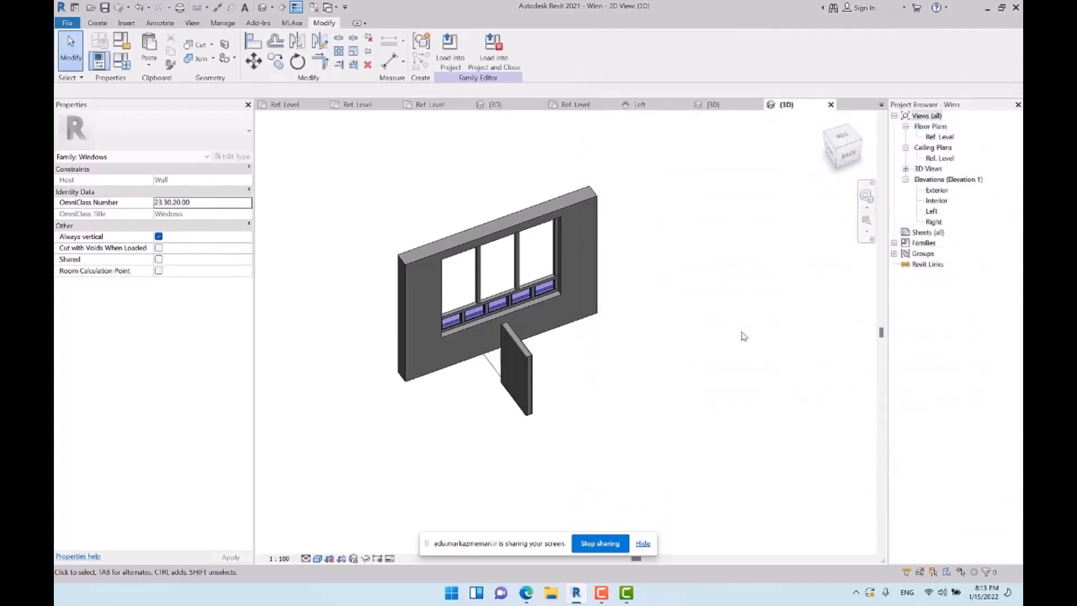
# In the Interior elevation, name the horizontal reference plane along the upper edge of the base panels Base Top
pyautogui.keyDown('shift'); pyautogui.moveTo(547, 249); pyautogui.dragTo(654, 420, button='middle'); pyautogui.keyUp('shift')
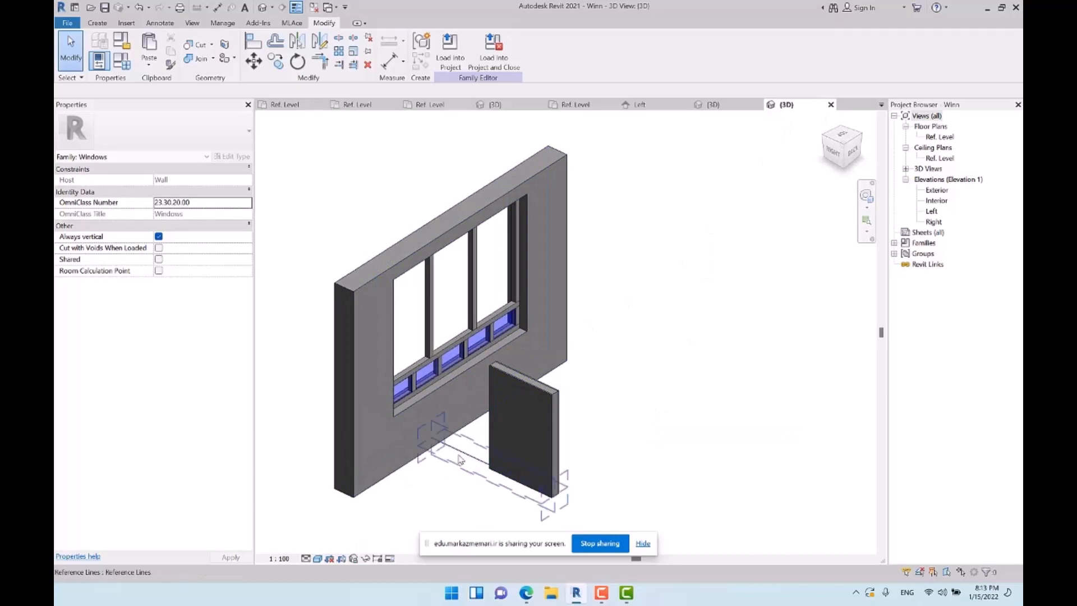
pyautogui.keyDown('shift'); pyautogui.moveTo(475, 370); pyautogui.dragTo(478, 334, button='middle'); pyautogui.keyUp('shift')
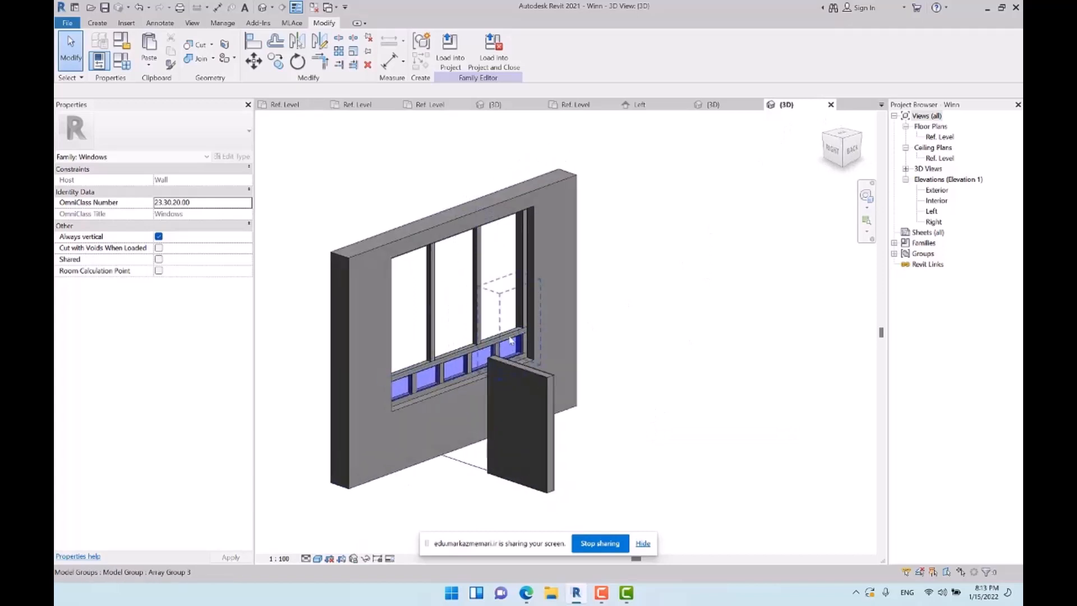
pyautogui.doubleClick(937, 201)
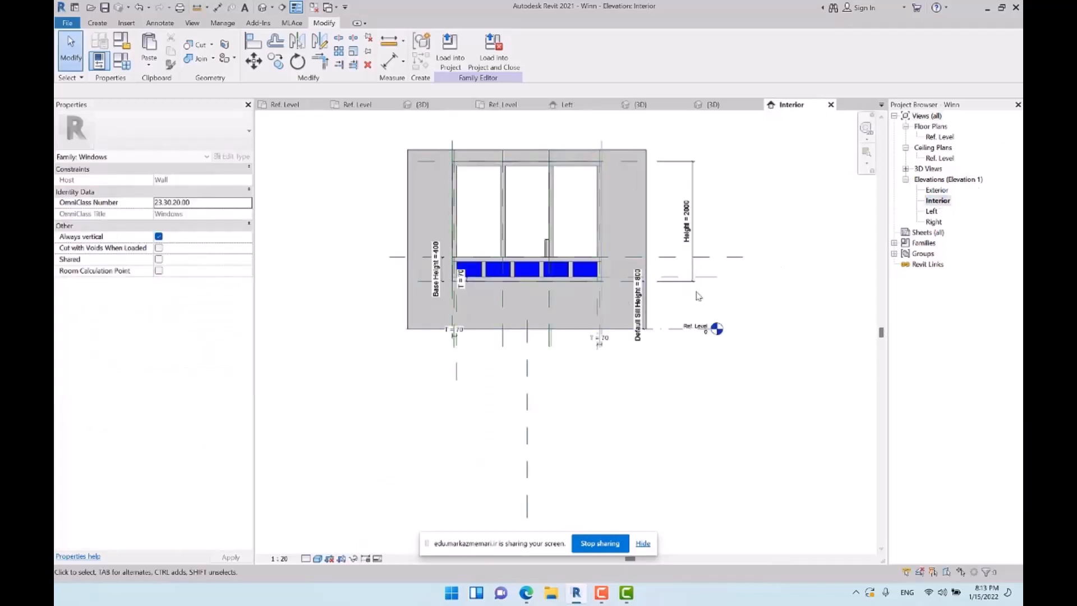
pyautogui.click(730, 262)
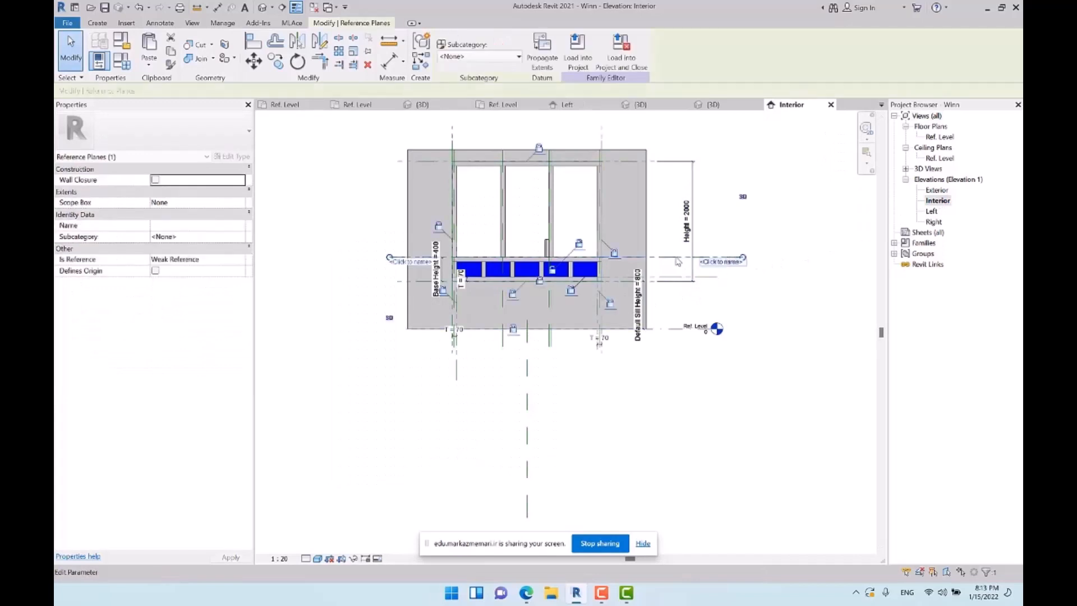
pyautogui.click(718, 267)
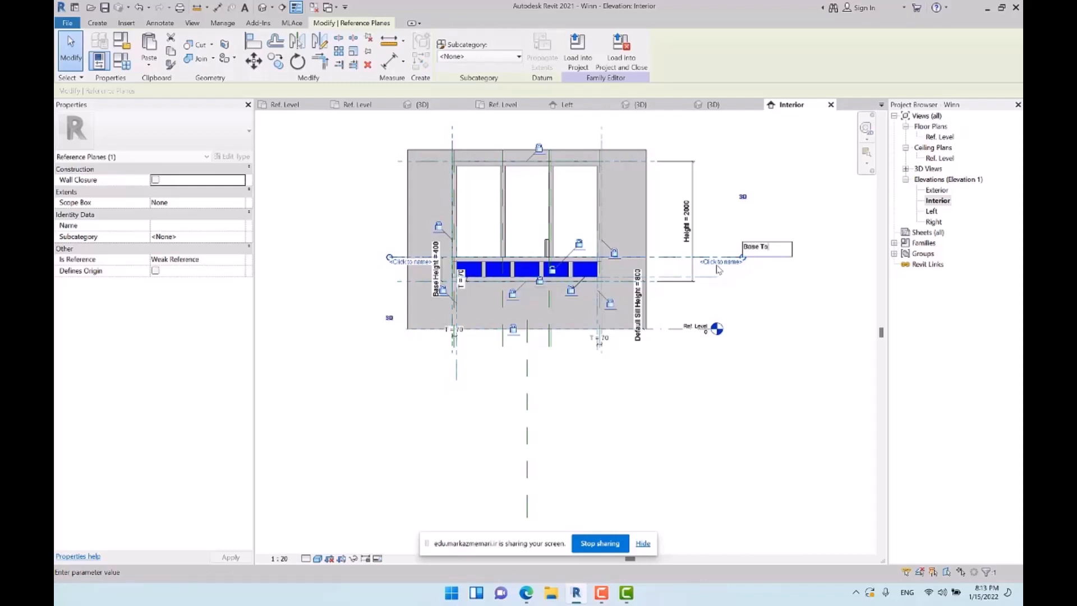
pyautogui.press('Return')
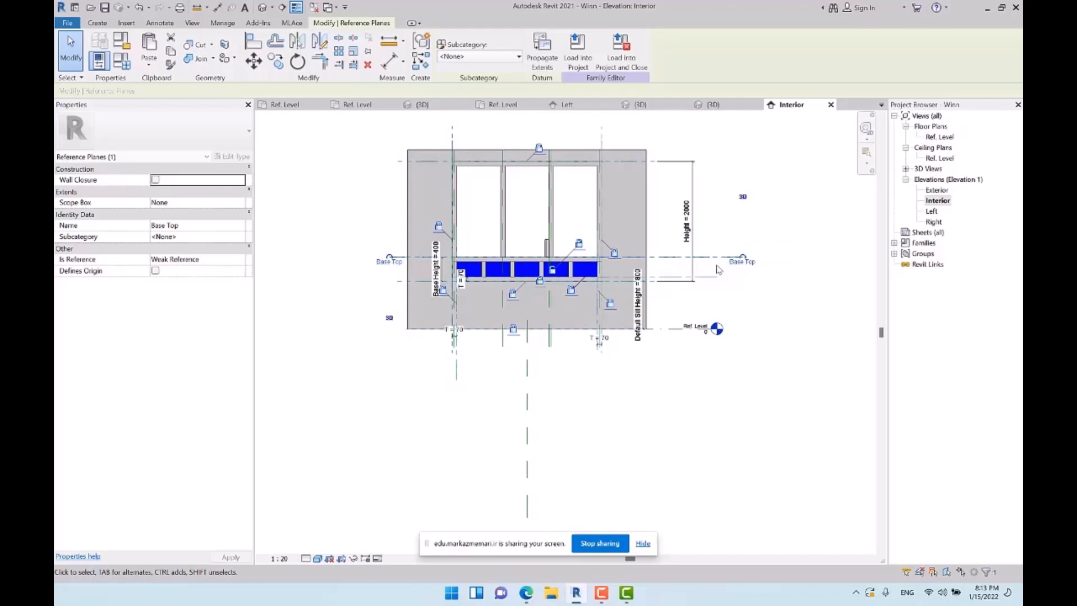
# Inspect the door's reference line in the 3D view and open the Left elevation
pyautogui.click(769, 395)
pyautogui.click(263, 8)
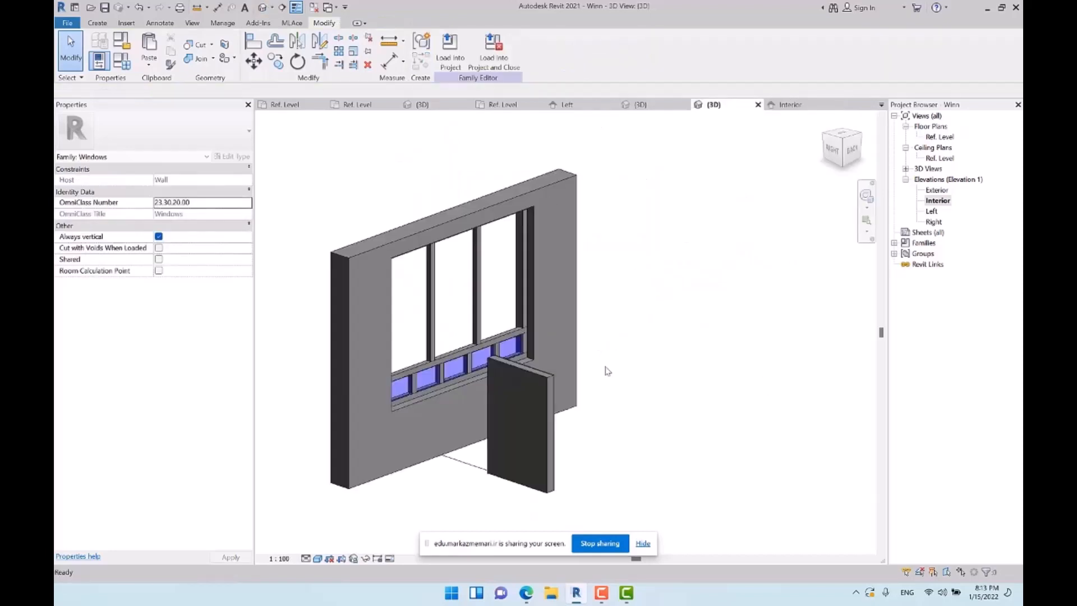
pyautogui.keyDown('shift'); pyautogui.moveTo(539, 438); pyautogui.dragTo(549, 411, button='middle'); pyautogui.keyUp('shift')
pyautogui.click(545, 390)
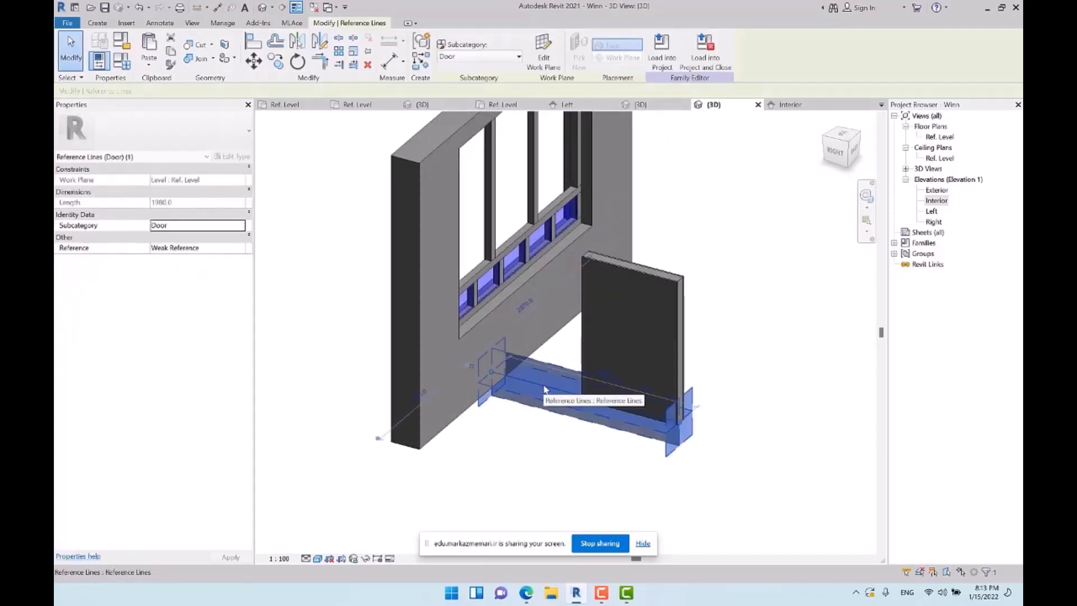
pyautogui.click(746, 332)
pyautogui.click(930, 211)
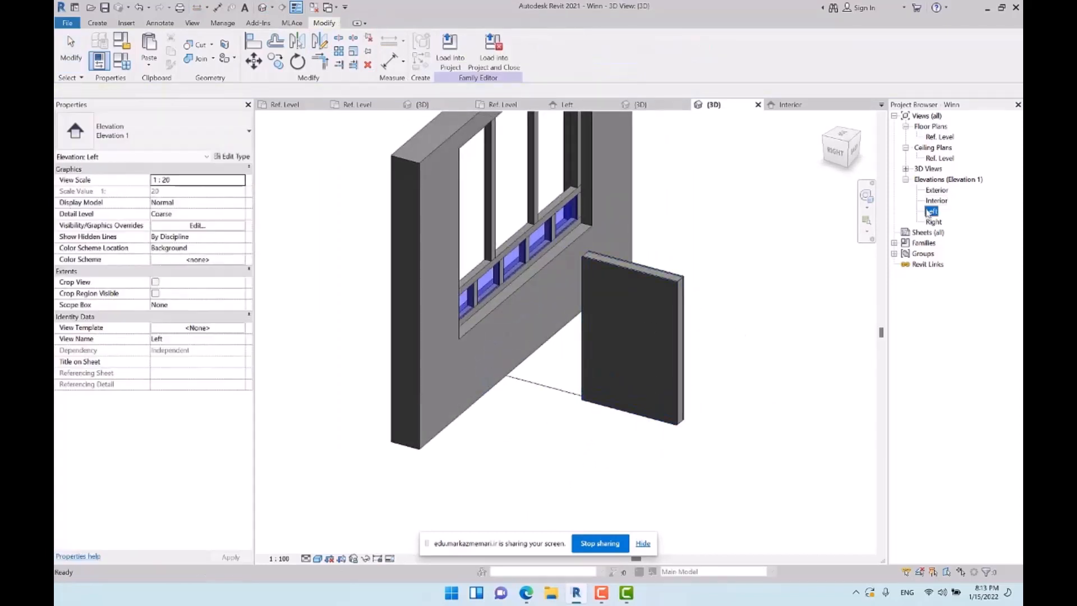
pyautogui.doubleClick(931, 212)
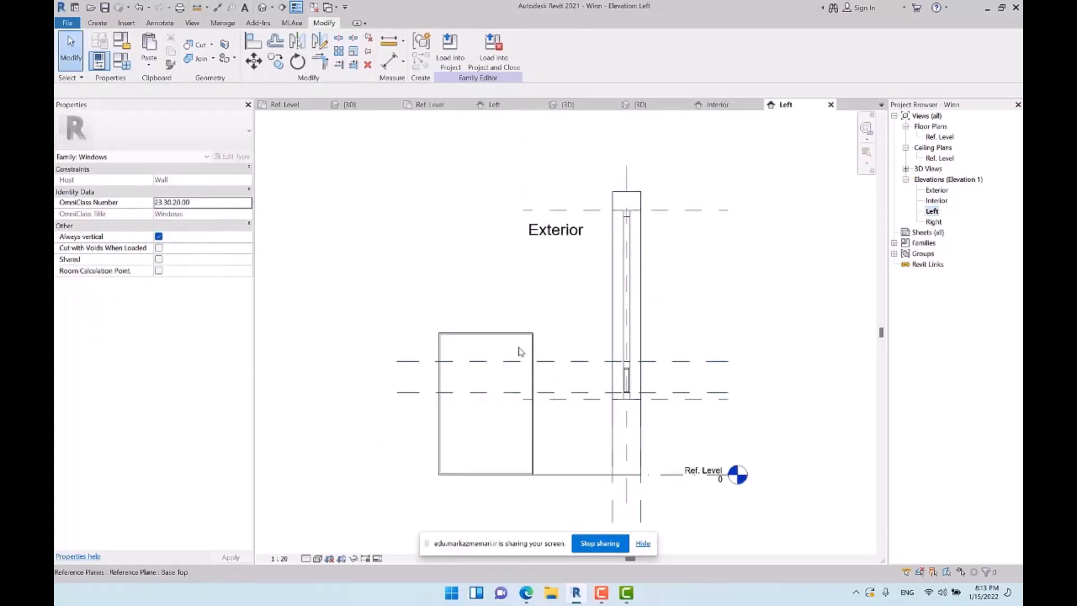
# Try to move the door component straight up off its reference line with Disjoin enabled, and undo the move
pyautogui.click(469, 380)
pyautogui.press('m')
pyautogui.press('v')
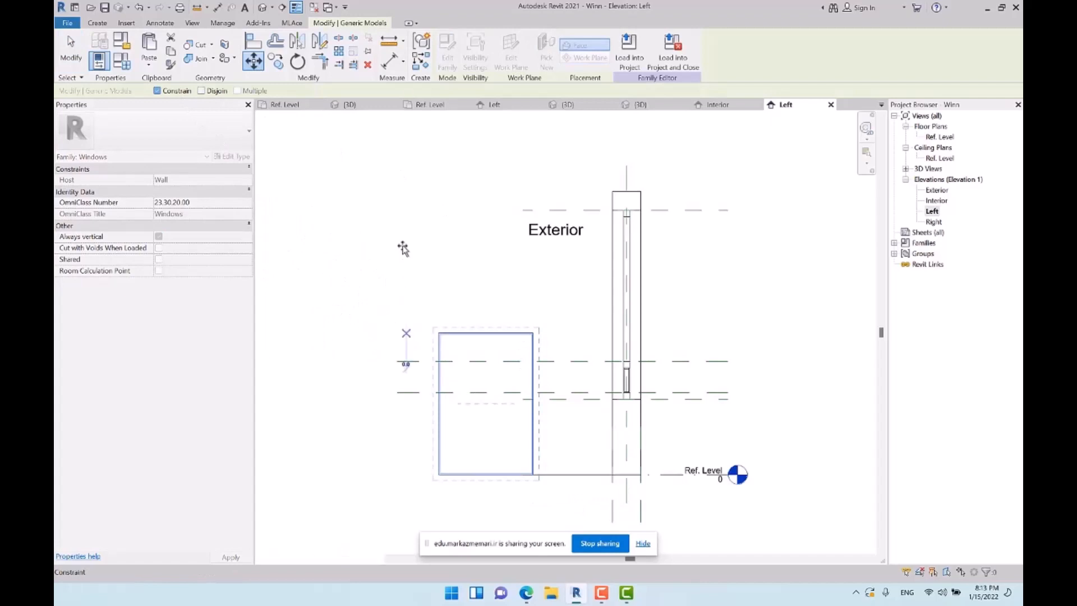
pyautogui.click(213, 92)
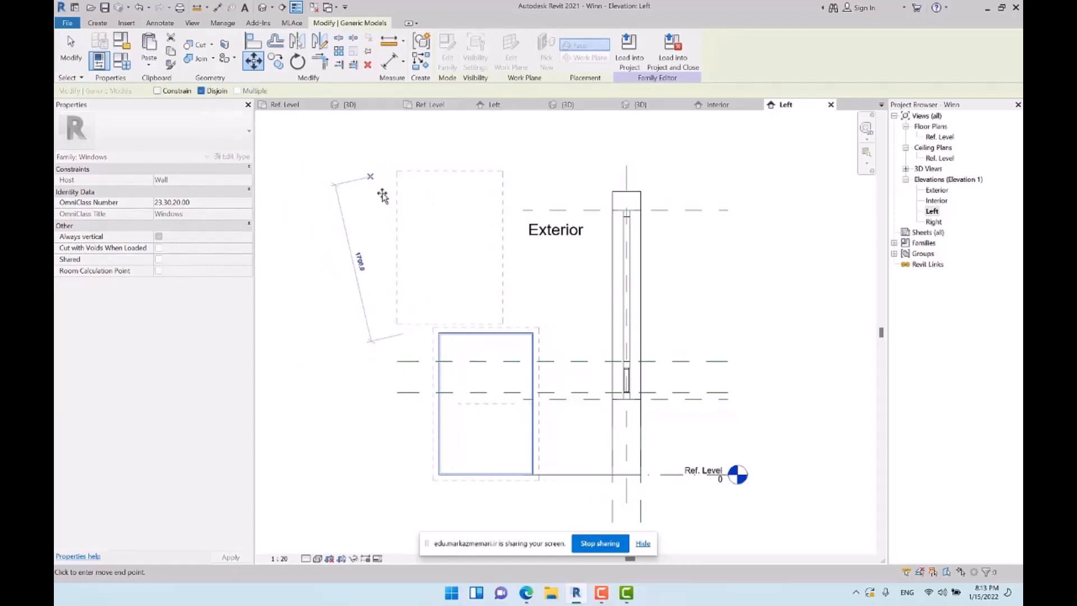
pyautogui.click(408, 230)
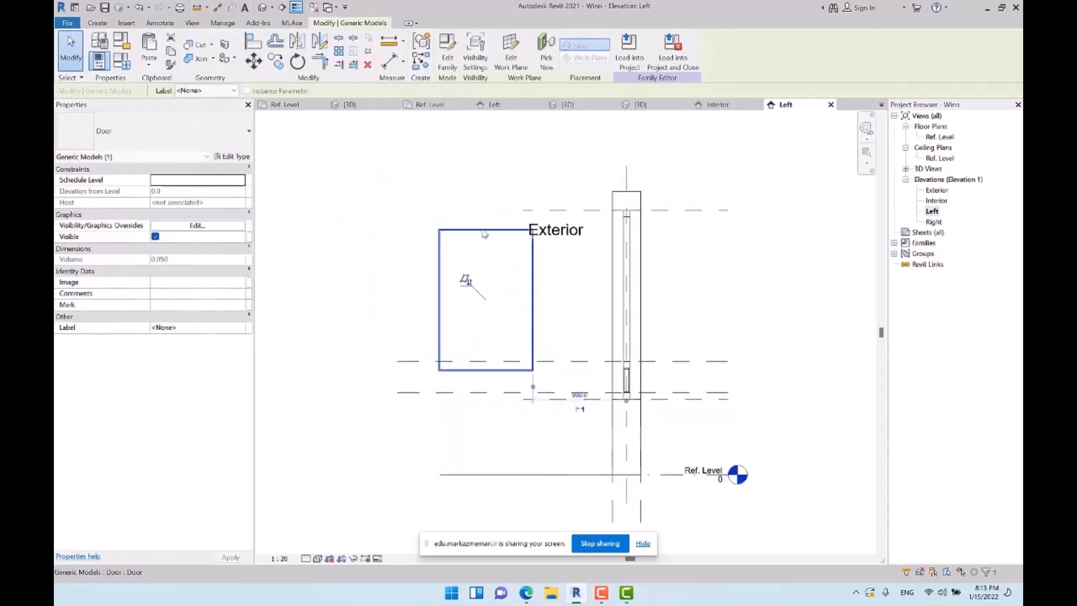
pyautogui.hotkey('ctrl', 'z')
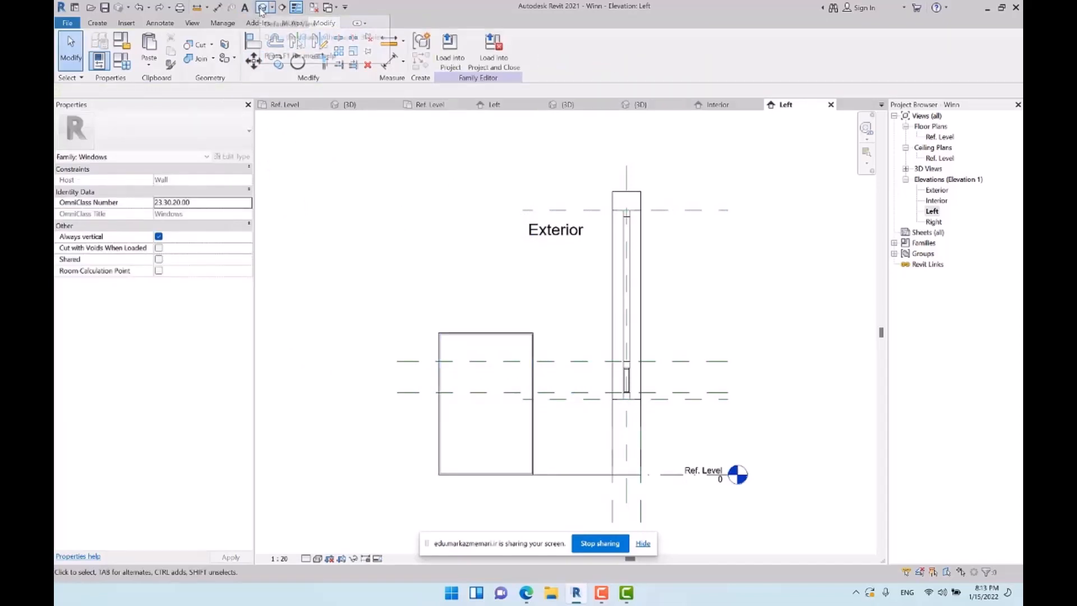
pyautogui.click(564, 477)
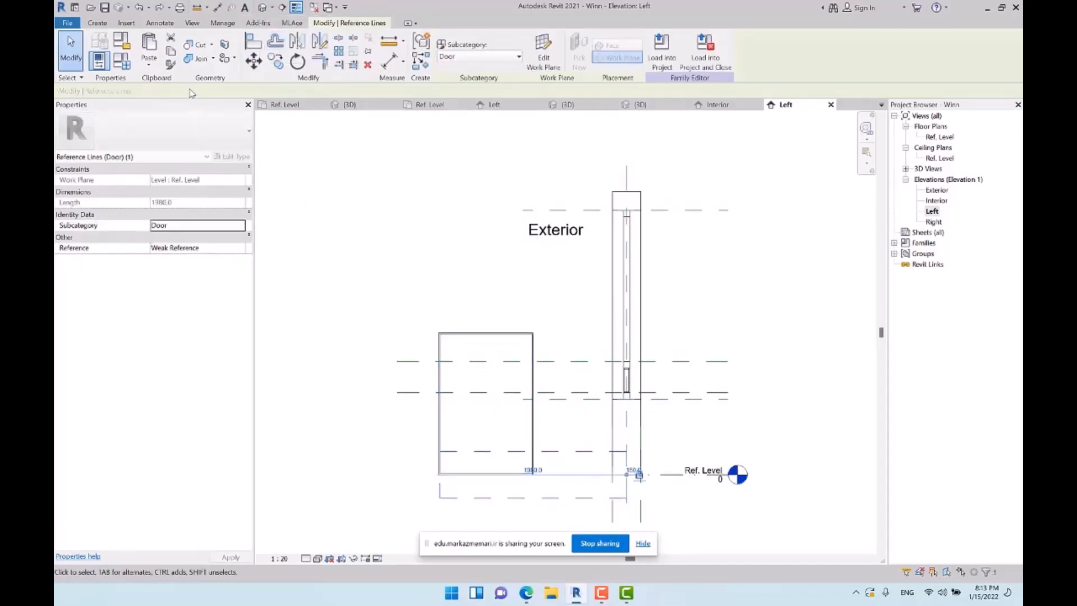
pyautogui.click(254, 61)
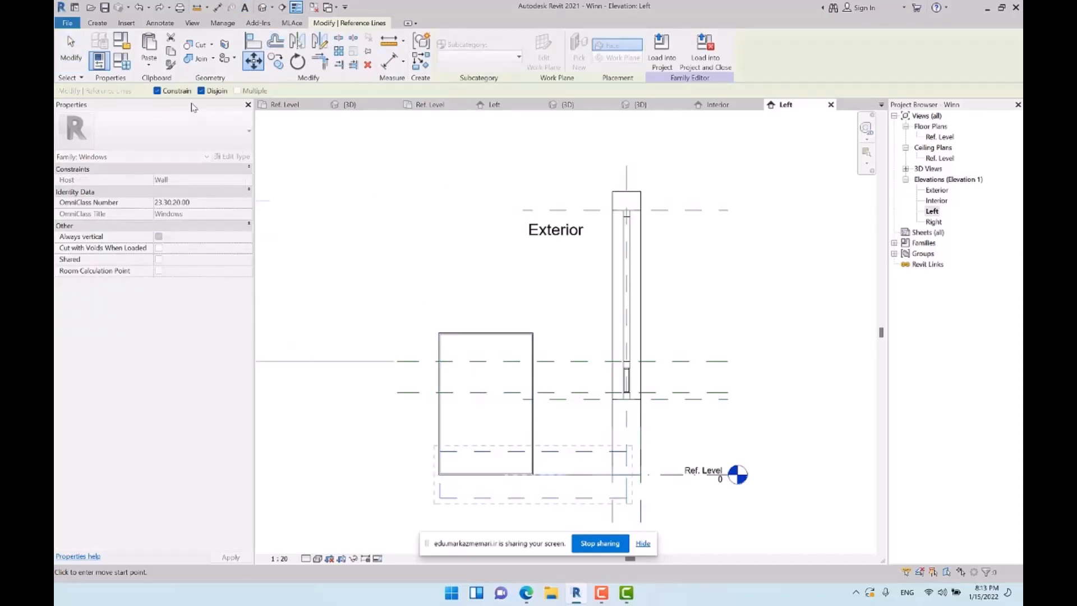
pyautogui.click(384, 420)
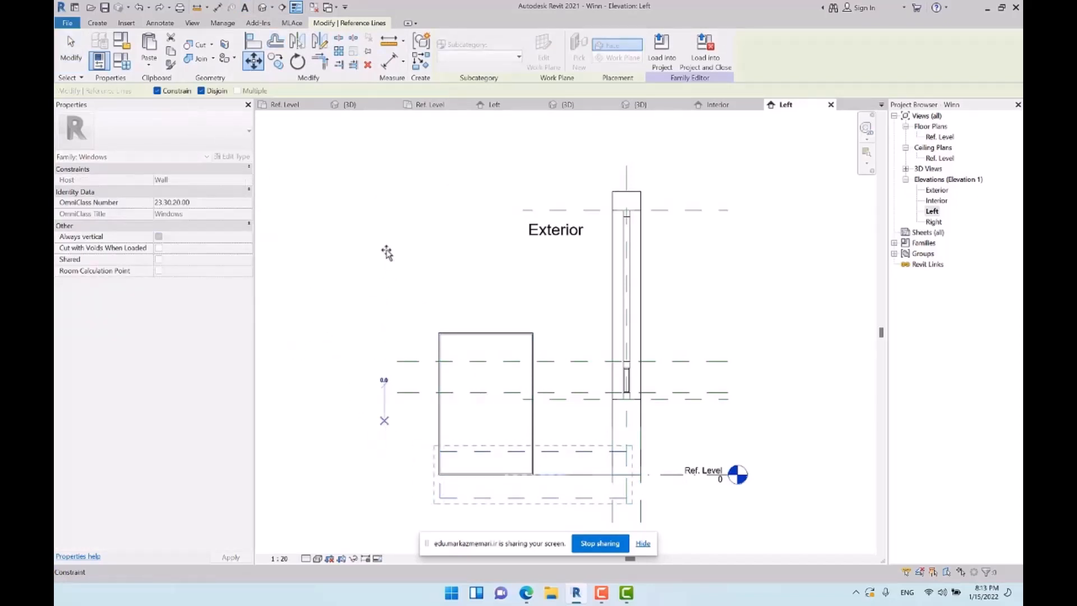
# In the 3D view, change the work plane of the door's reference line to Reference Plane : Base Top
pyautogui.click(267, 7)
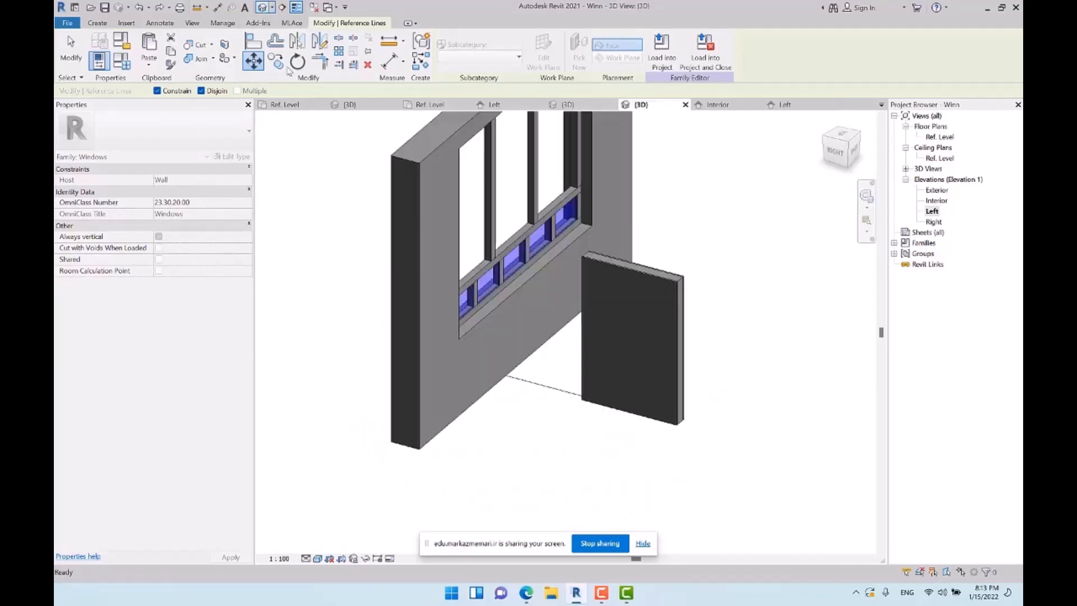
pyautogui.click(544, 393)
pyautogui.click(544, 56)
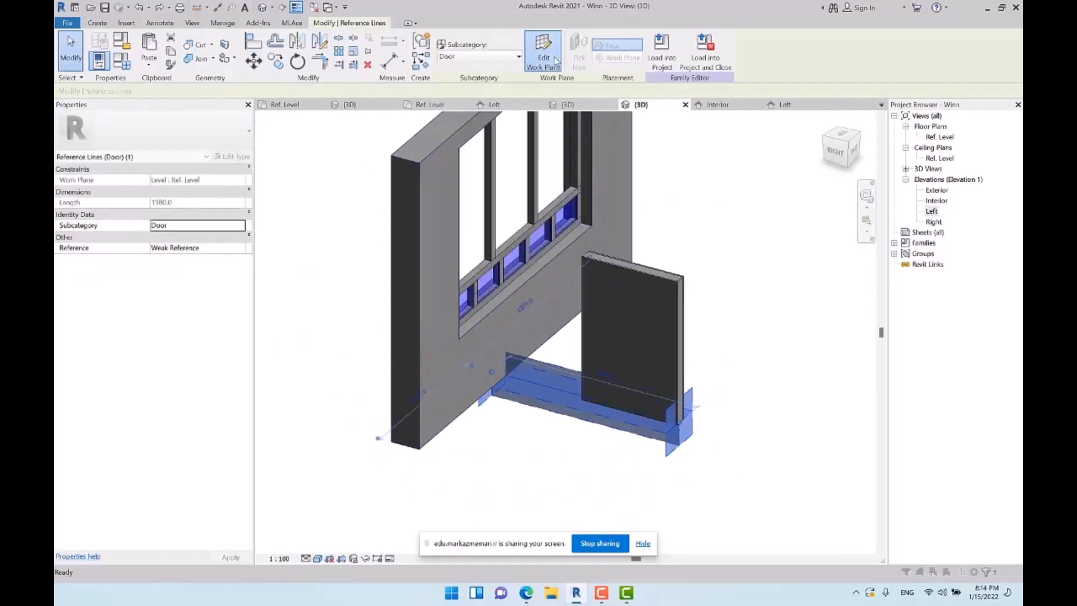
pyautogui.moveTo(567, 219); pyautogui.dragTo(811, 102)
pyautogui.click(789, 177)
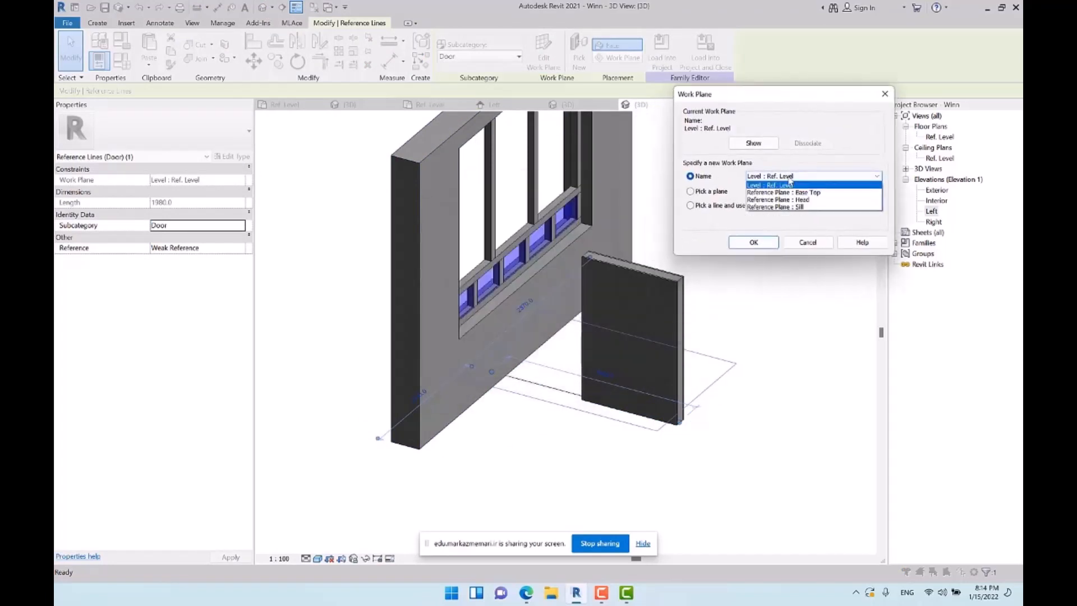
pyautogui.click(808, 192)
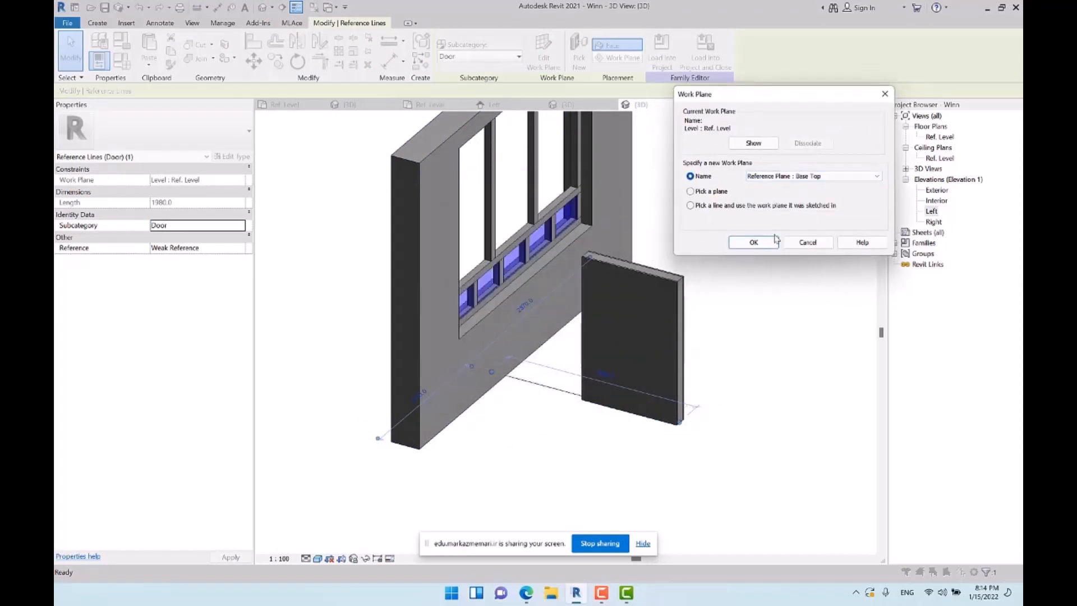
pyautogui.click(752, 246)
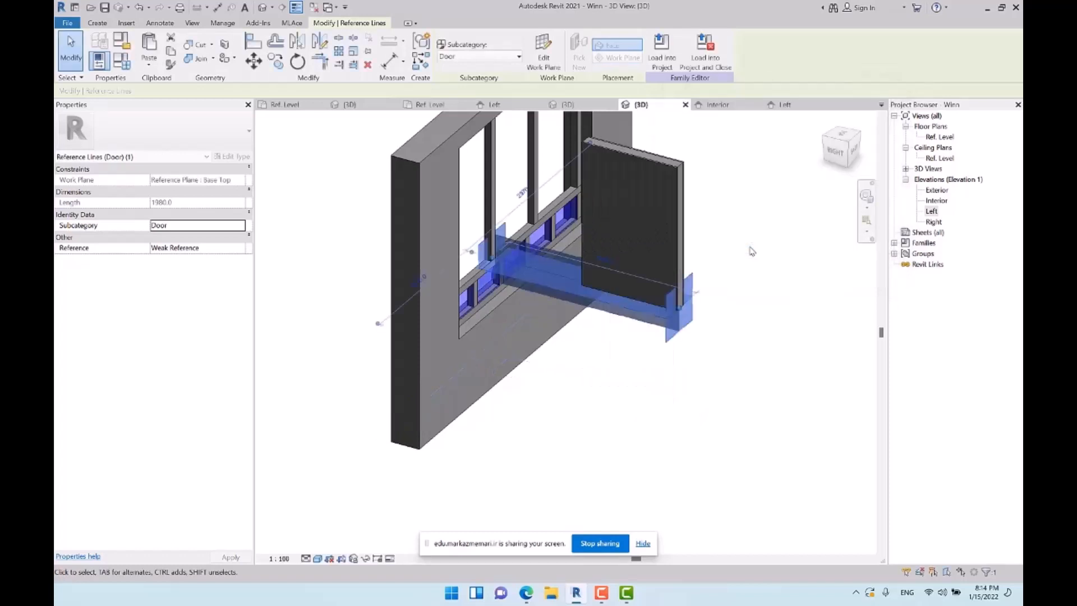
pyautogui.click(736, 287)
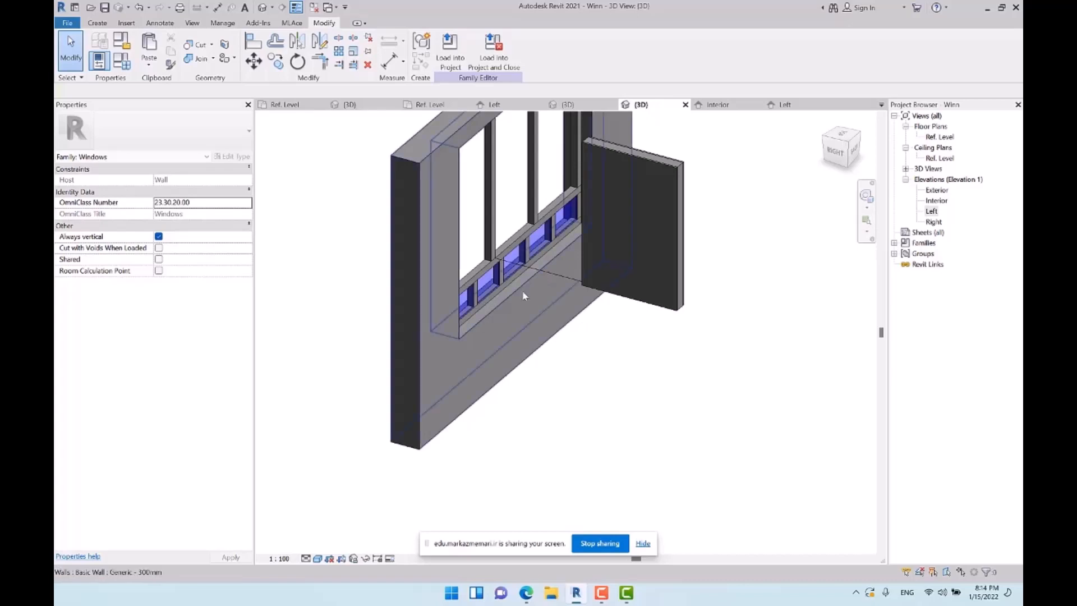
# Open the nested Door family for editing from the Ref. Level plan and check the type properties of its panel component
pyautogui.keyDown('shift'); pyautogui.moveTo(654, 255); pyautogui.dragTo(769, 397, button='middle'); pyautogui.keyUp('shift')
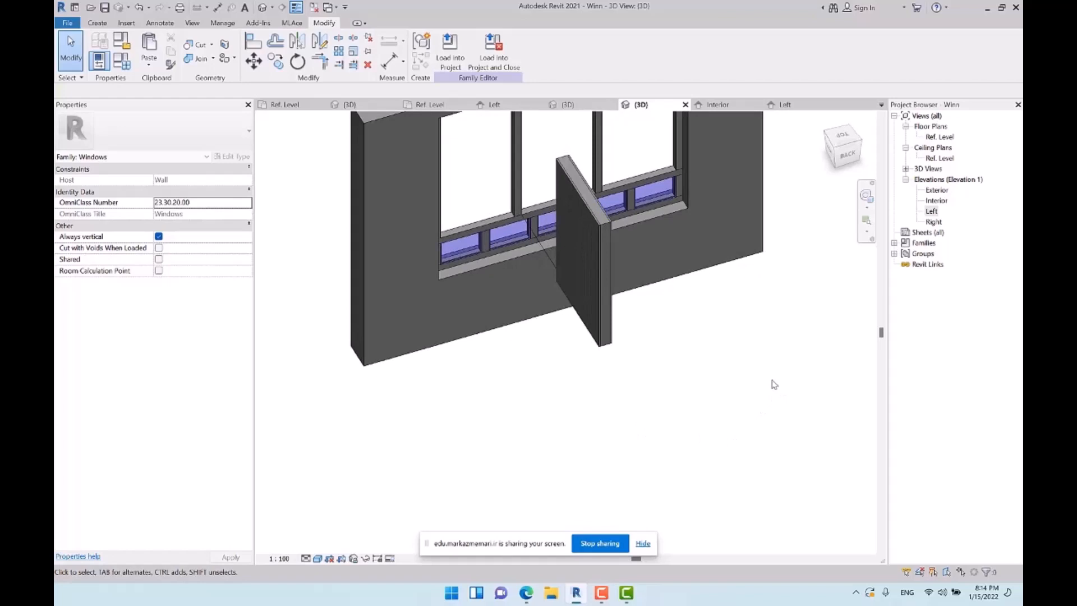
pyautogui.doubleClick(942, 138)
pyautogui.scroll(3, 538, 290)
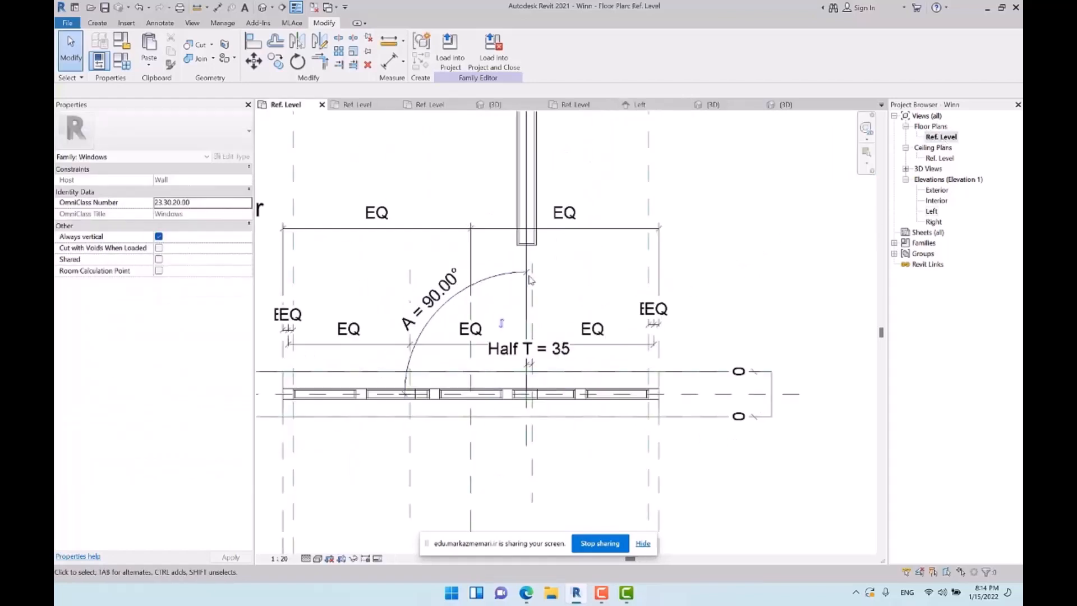
pyautogui.moveTo(585, 281); pyautogui.dragTo(662, 254, button='middle')
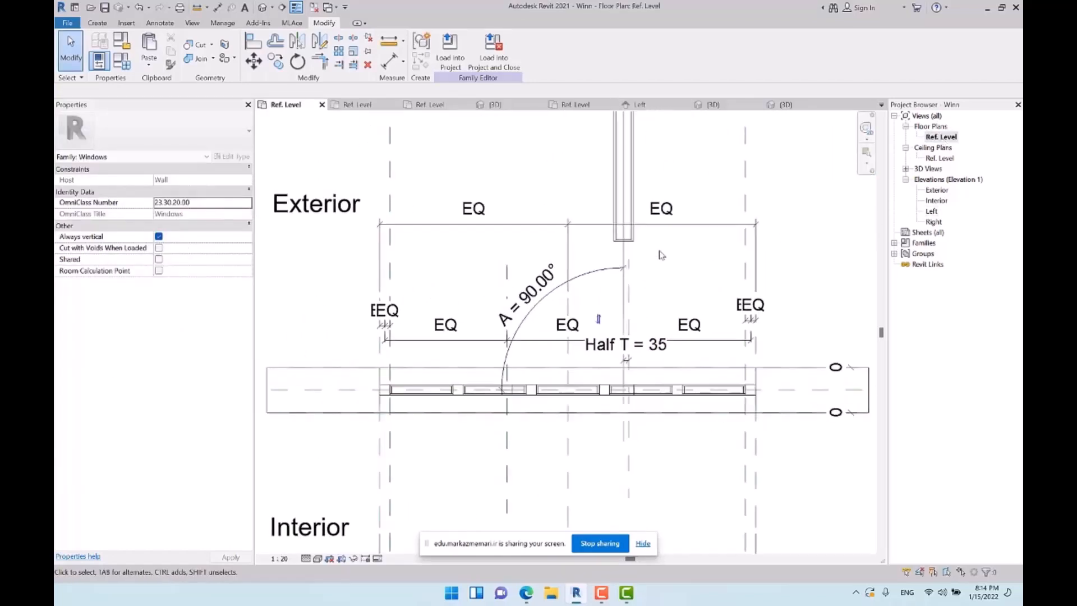
pyautogui.click(630, 239)
pyautogui.click(455, 66)
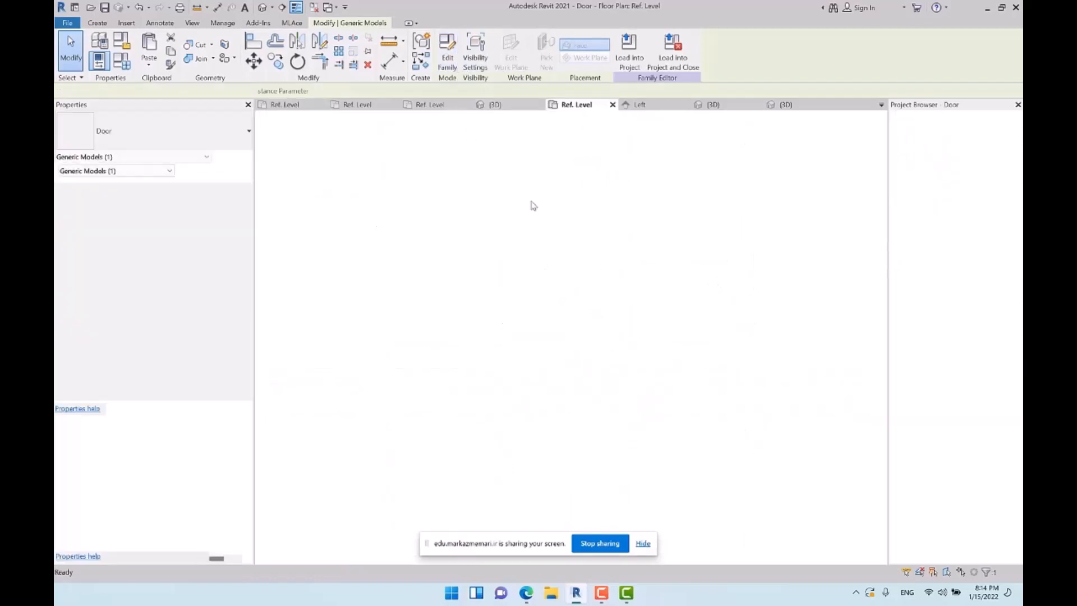
pyautogui.click(550, 239)
pyautogui.click(232, 157)
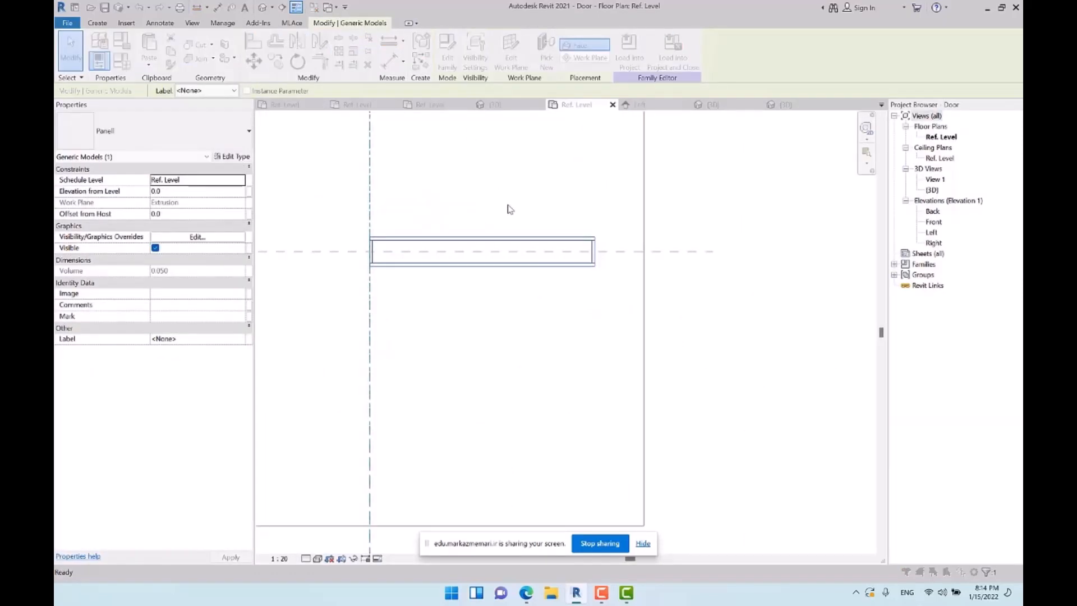
pyautogui.click(935, 209)
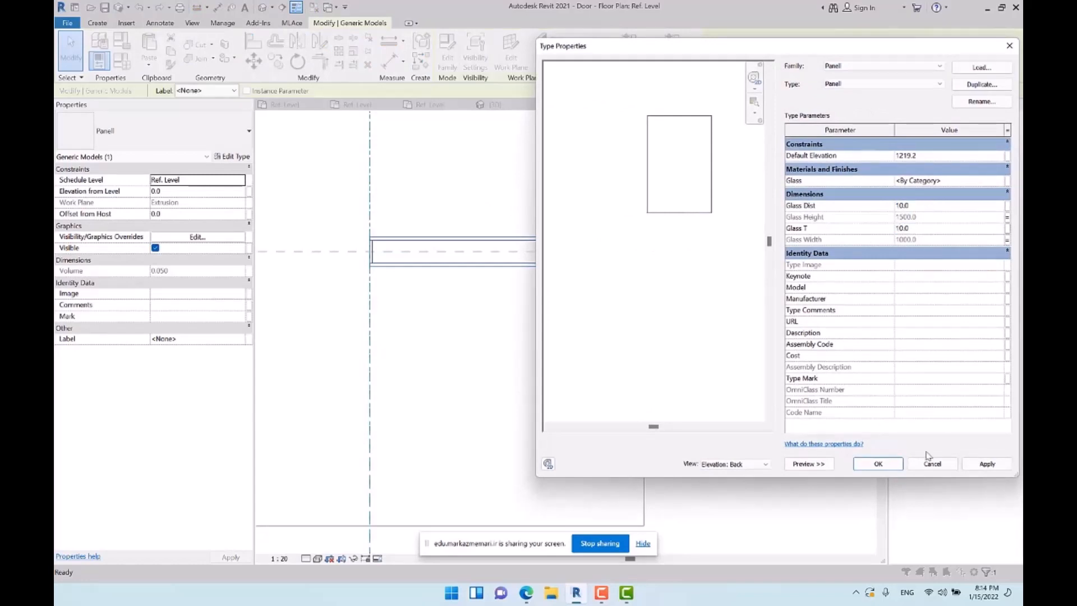
pyautogui.click(878, 464)
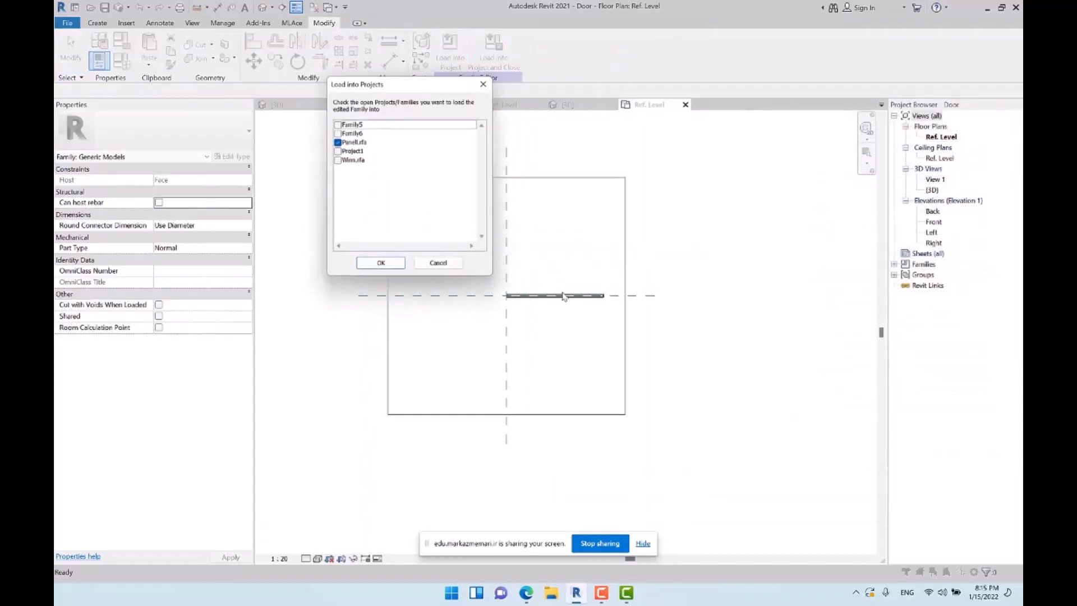
# Load the Door family into Winn.rfa only, overwriting the existing version
pyautogui.click(337, 160)
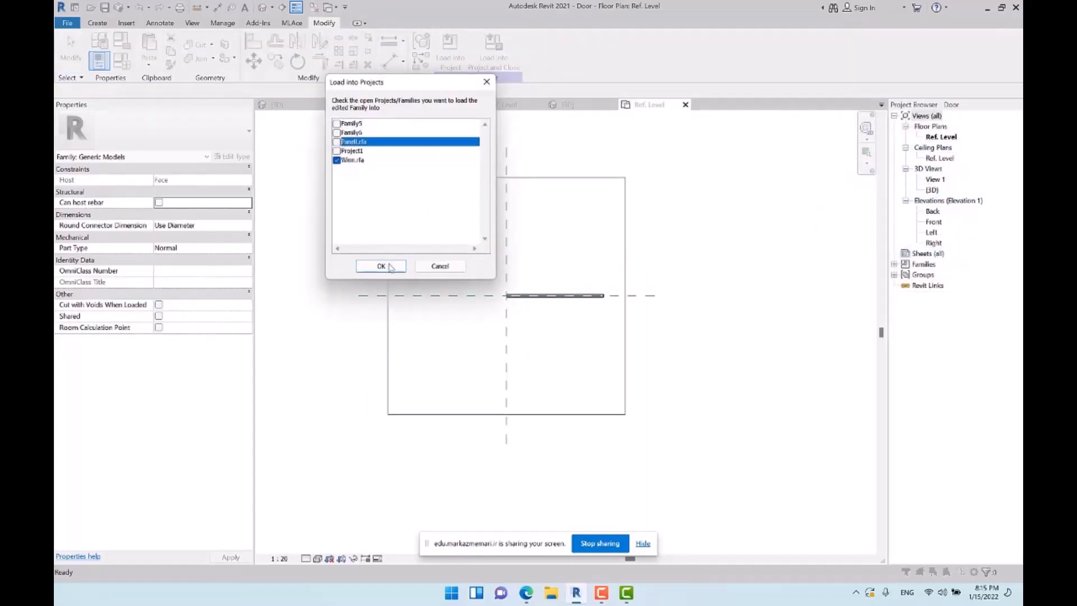
pyautogui.click(380, 266)
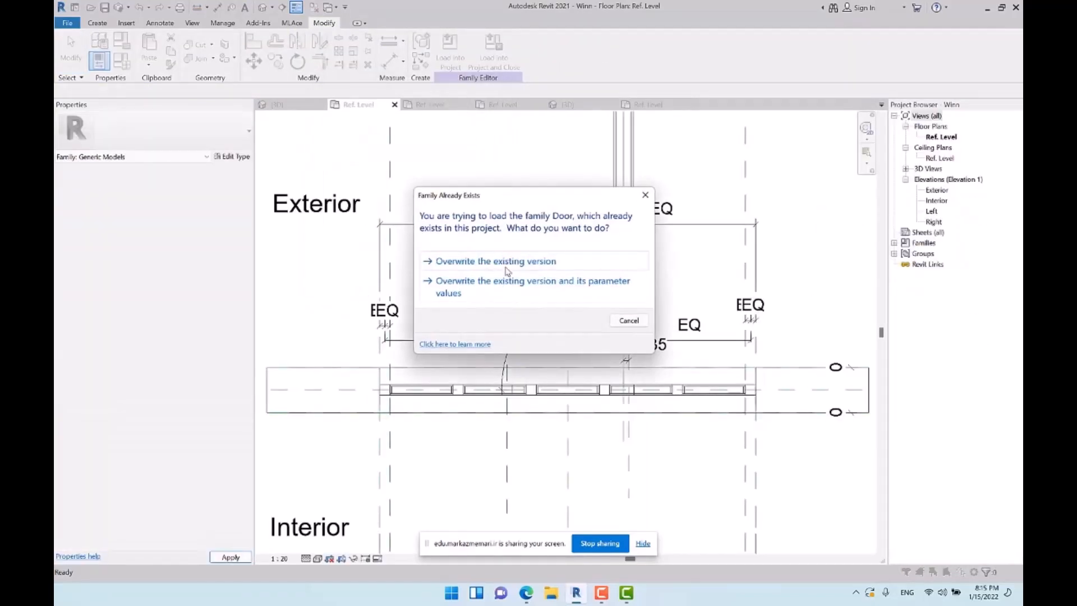
pyautogui.click(506, 264)
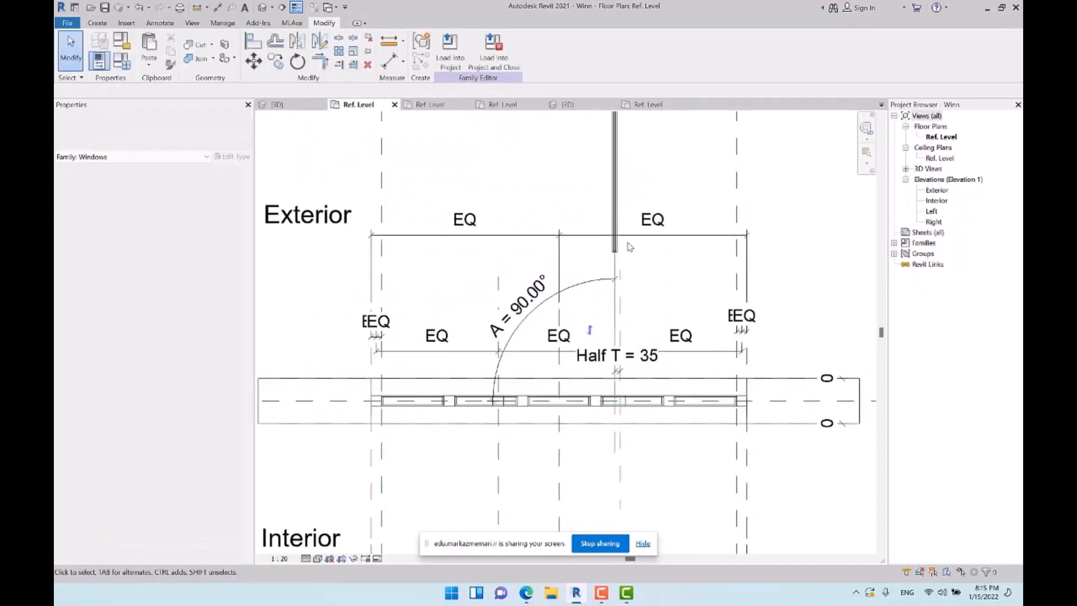
# Move the door in the Ref. Level plan from its lower end's midpoint to the reference line's endpoint on the wall centre line
pyautogui.click(616, 242)
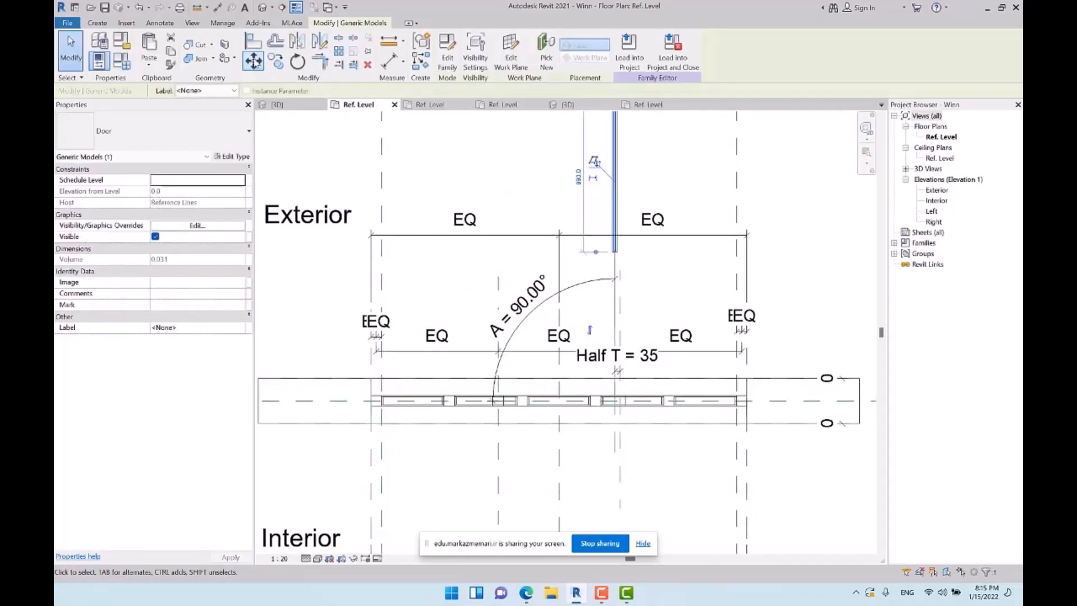
pyautogui.click(253, 61)
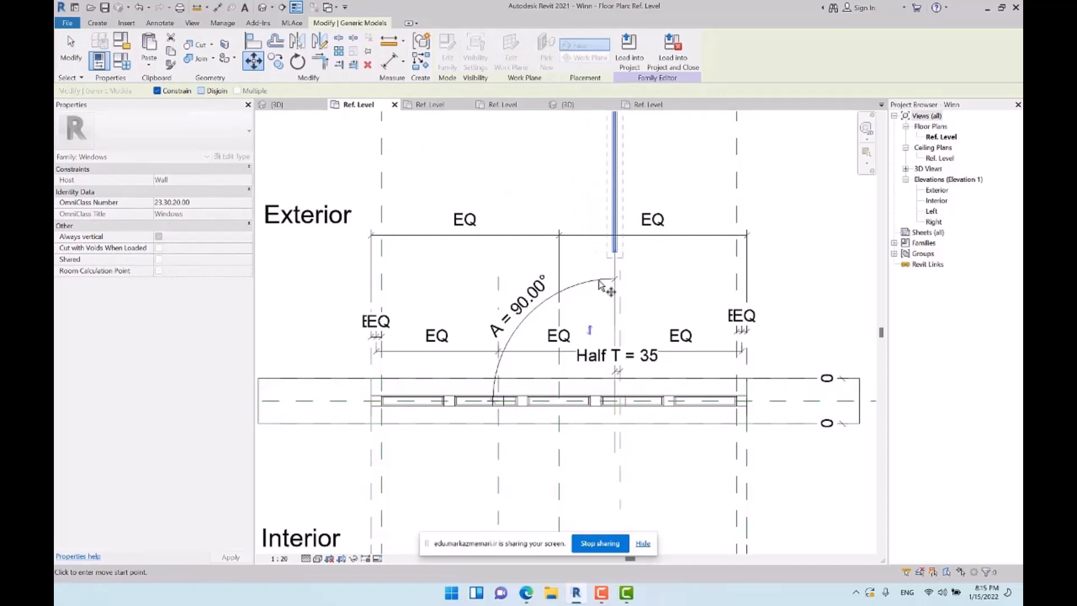
pyautogui.scroll(3, 620, 264)
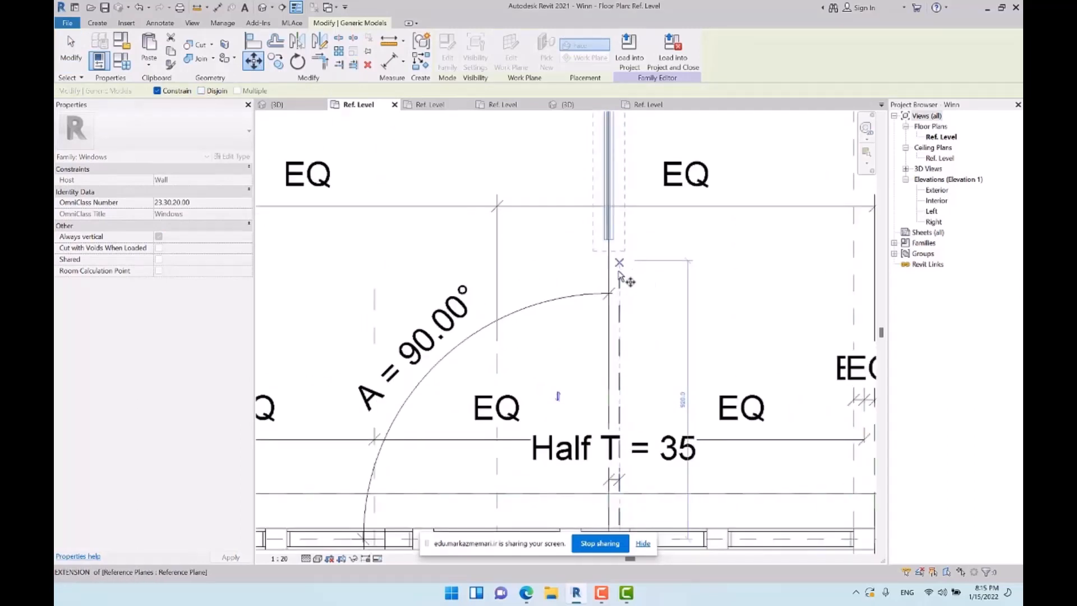
pyautogui.scroll(4, 609, 240)
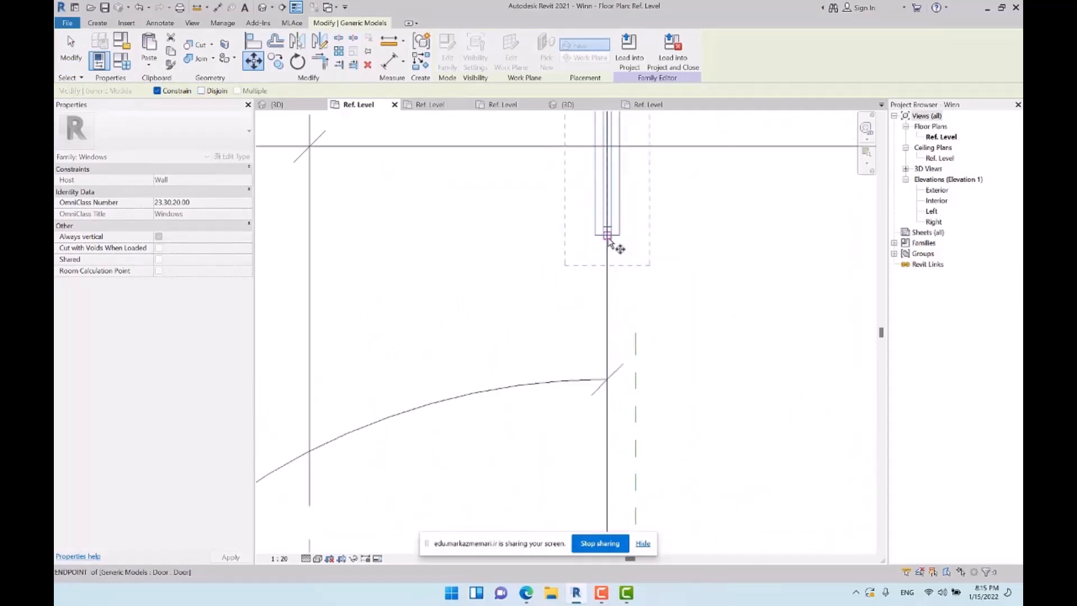
pyautogui.click(608, 240)
pyautogui.scroll(-4, 606, 235)
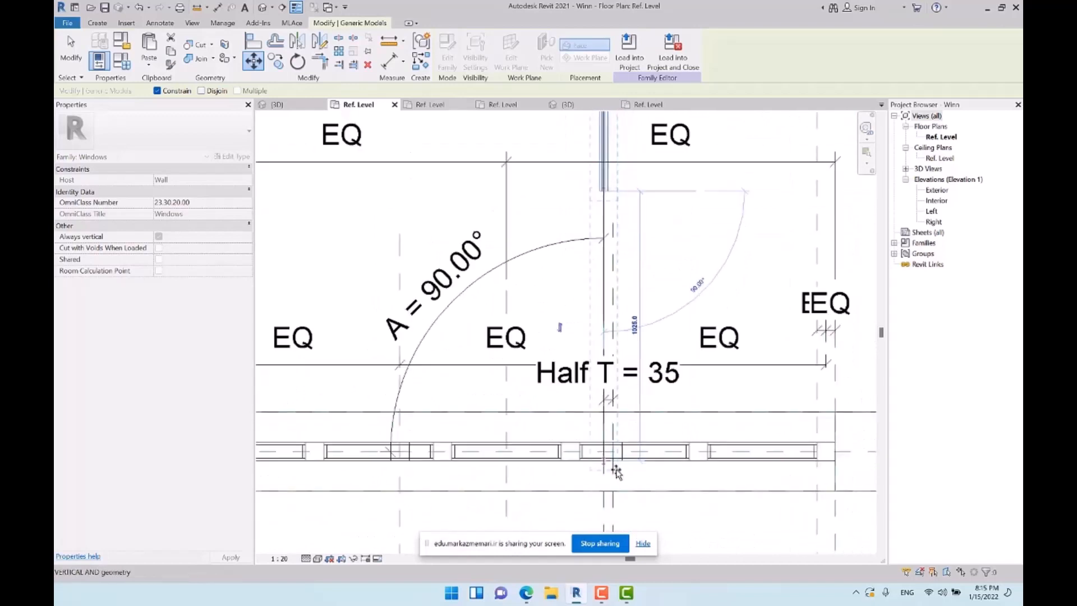
pyautogui.scroll(4, 616, 473)
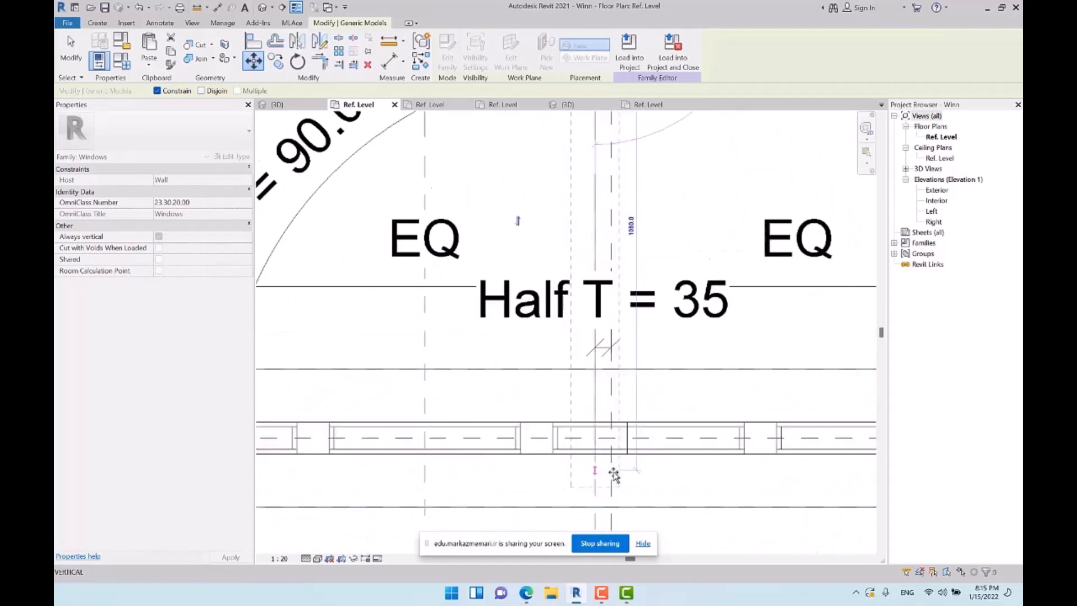
pyautogui.click(590, 429)
pyautogui.press('Escape')
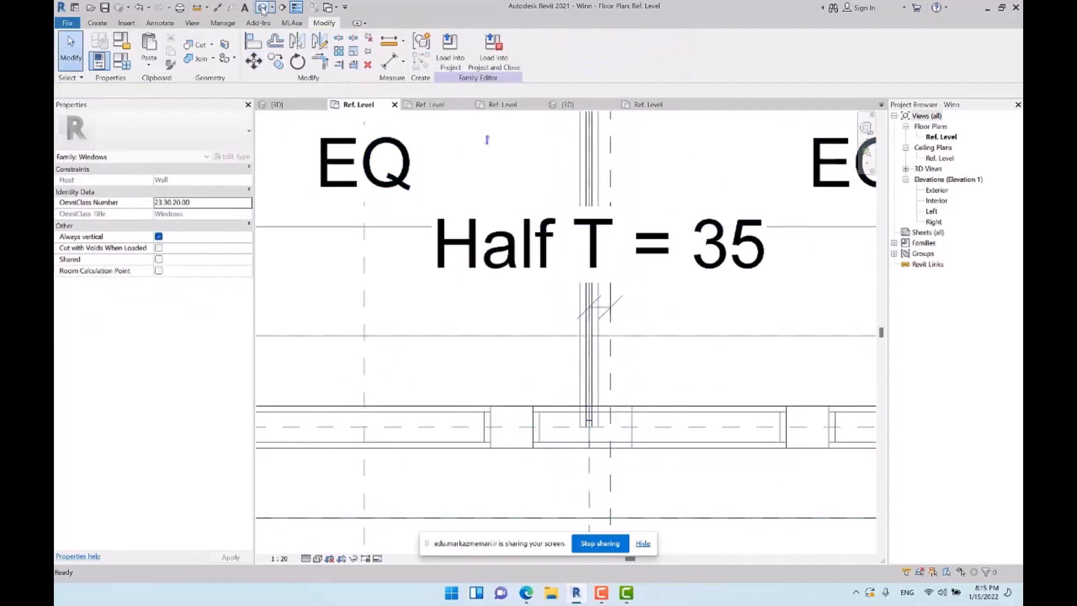
# Examine in the 3D view how the door's lower corner meets the window's mullion and the top rail of the base panels
pyautogui.click(262, 10)
pyautogui.keyDown('shift'); pyautogui.moveTo(555, 381); pyautogui.dragTo(780, 375, button='middle'); pyautogui.keyUp('shift')
pyautogui.scroll(5, 617, 395)
pyautogui.keyDown('shift'); pyautogui.moveTo(668, 419); pyautogui.dragTo(779, 428, button='middle'); pyautogui.keyUp('shift')
pyautogui.scroll(2, 757, 349)
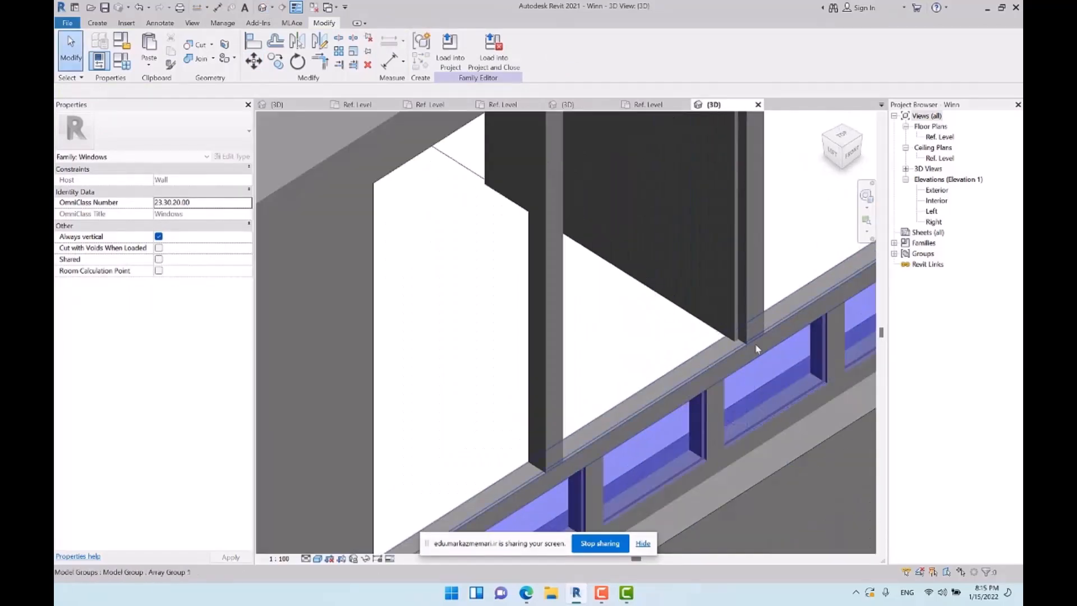
# Set the angle parameter A to 45° in the window's family types
pyautogui.scroll(-4, 646, 388)
pyautogui.keyDown('shift'); pyautogui.moveTo(649, 386); pyautogui.dragTo(819, 343, button='middle'); pyautogui.keyUp('shift')
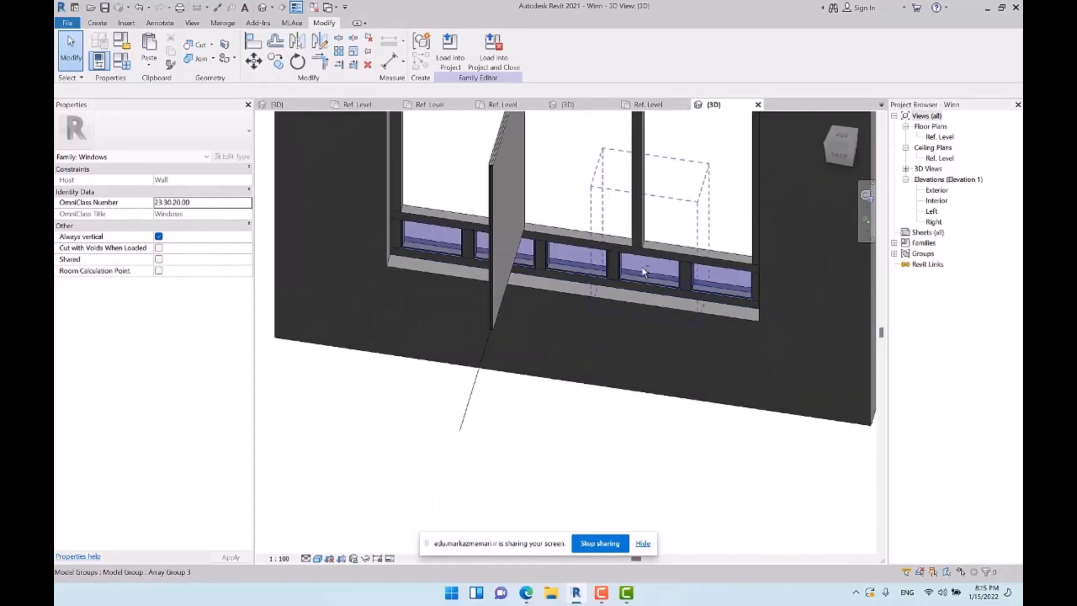
pyautogui.keyDown('shift'); pyautogui.moveTo(644, 272); pyautogui.dragTo(253, 460, button='middle'); pyautogui.keyUp('shift')
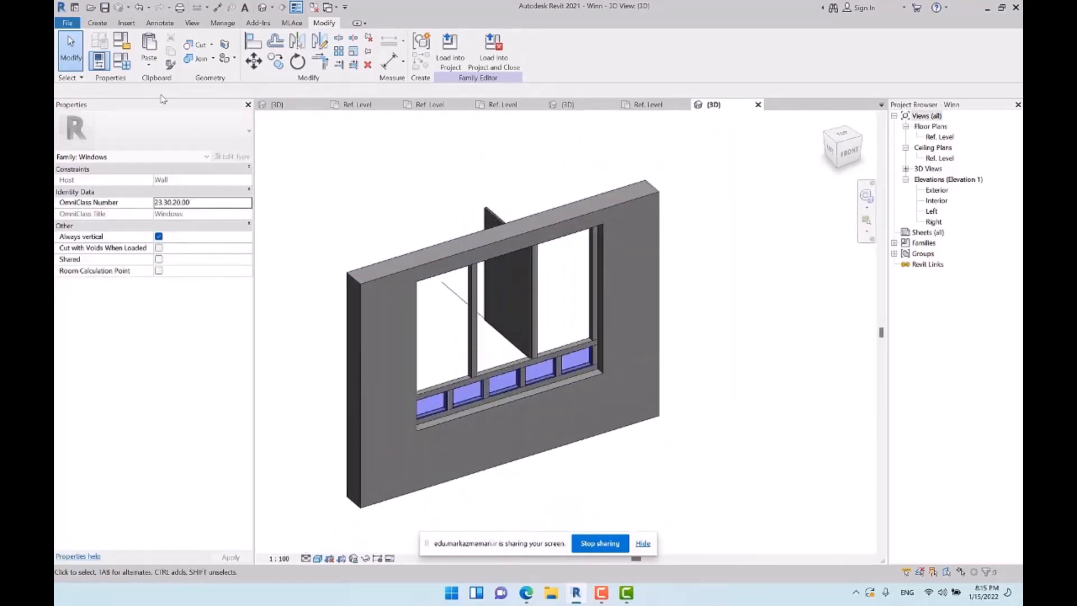
pyautogui.click(121, 61)
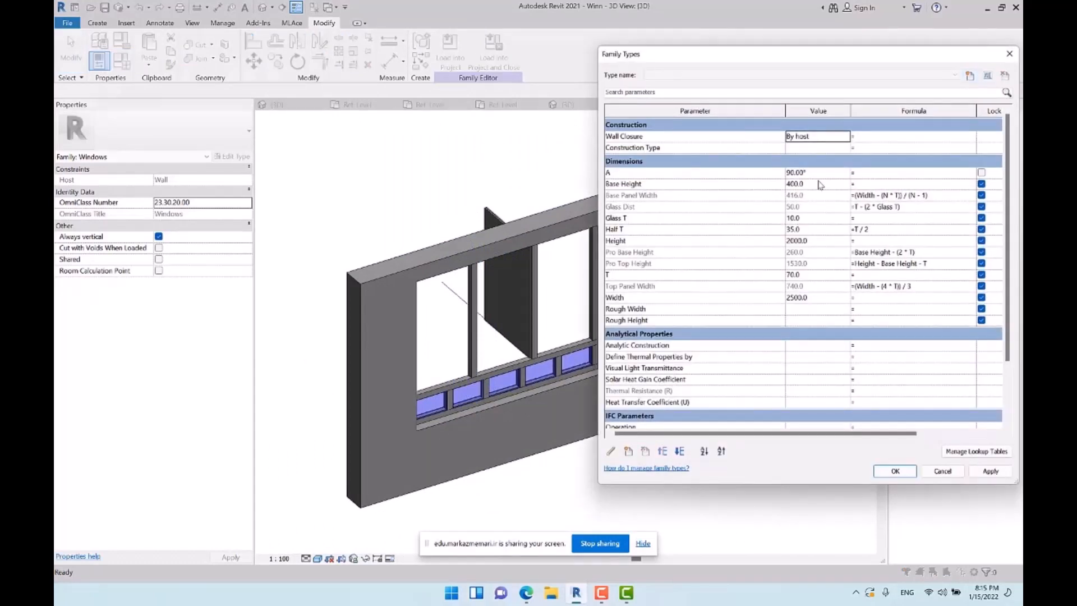
pyautogui.click(825, 173)
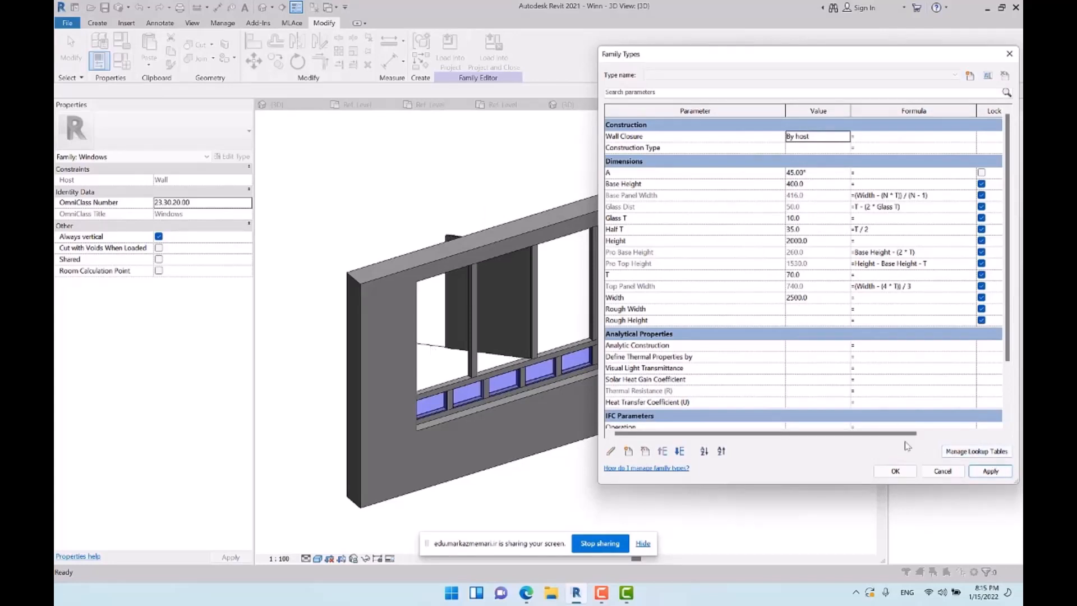
pyautogui.click(887, 475)
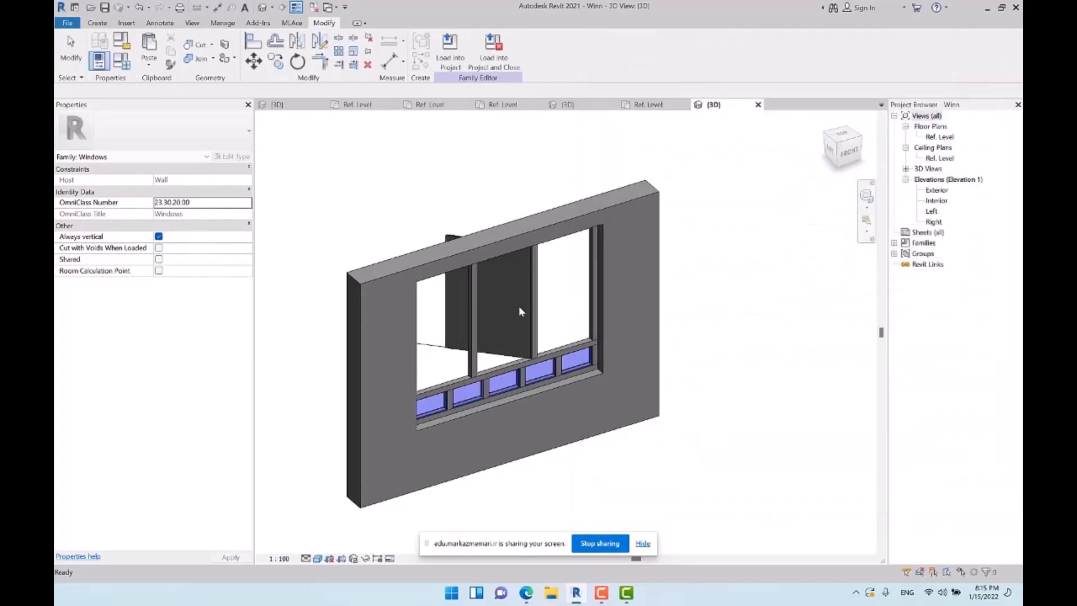
# Associate the nested door's Door Width type parameter with the window's Top Panel Width parameter
pyautogui.click(487, 290)
pyautogui.click(232, 157)
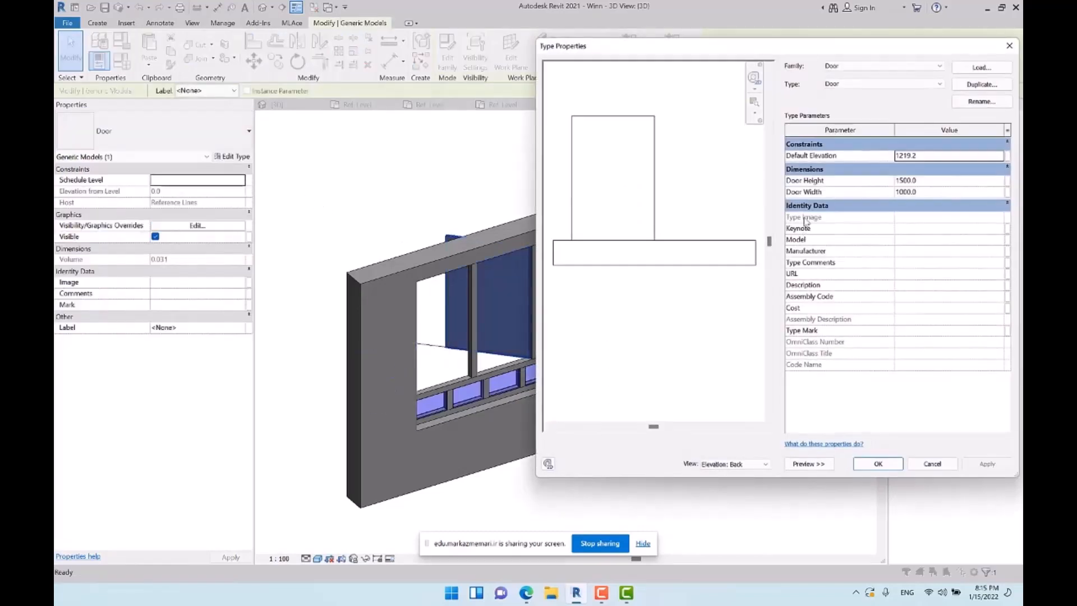
pyautogui.click(1007, 194)
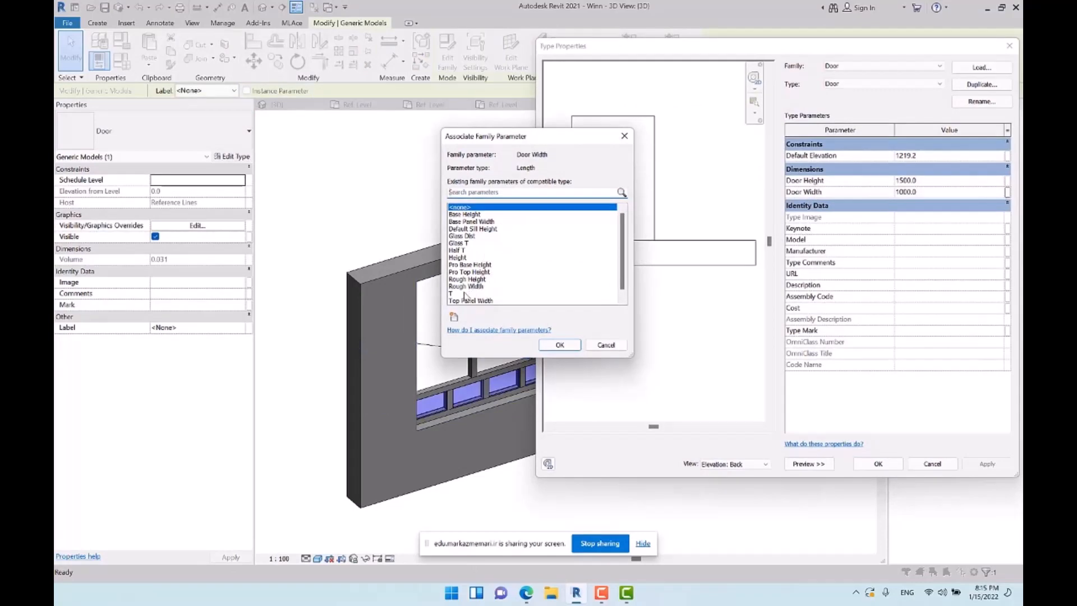
pyautogui.scroll(-1, 507, 265)
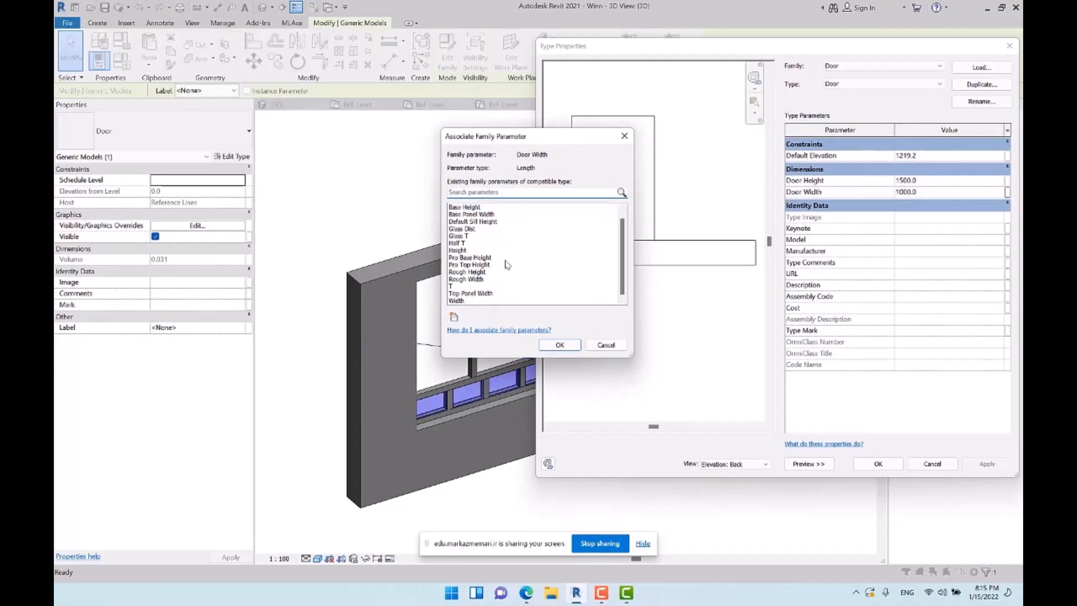
pyautogui.click(479, 302)
pyautogui.click(560, 345)
pyautogui.click(878, 463)
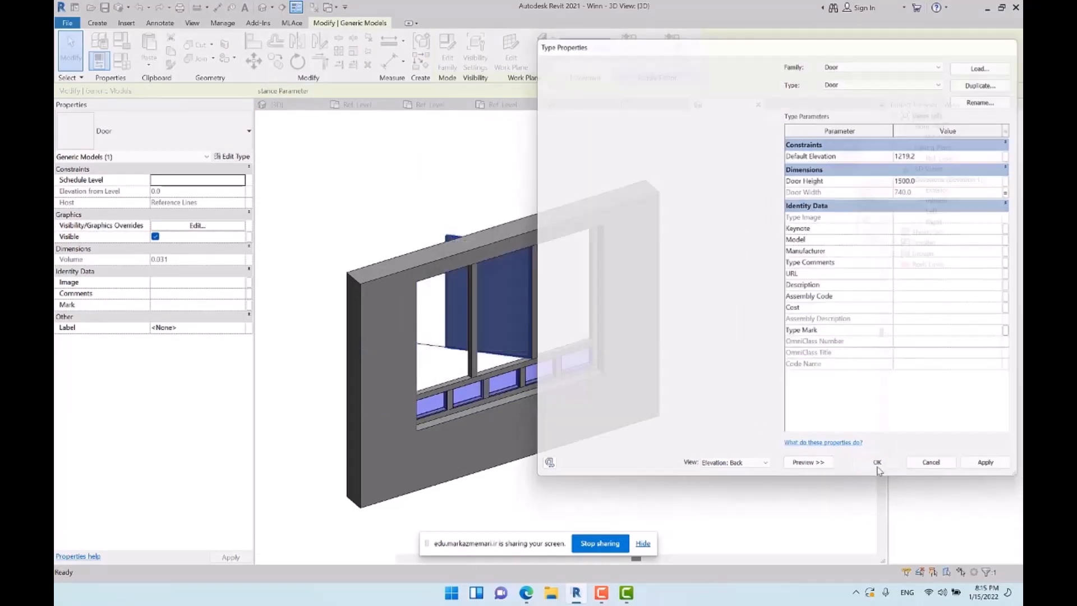
pyautogui.click(673, 291)
# Associate the nested door's Door Height type parameter with the window's Pro Top Height parameter
pyautogui.keyDown('shift'); pyautogui.moveTo(673, 291); pyautogui.dragTo(714, 202, button='middle'); pyautogui.keyUp('shift')
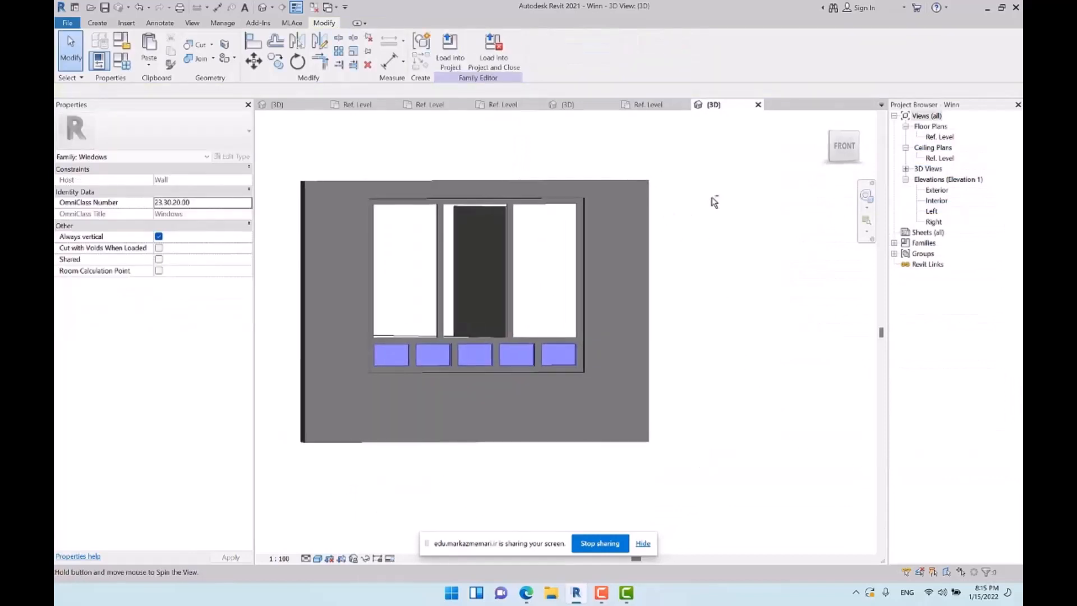
pyautogui.click(849, 149)
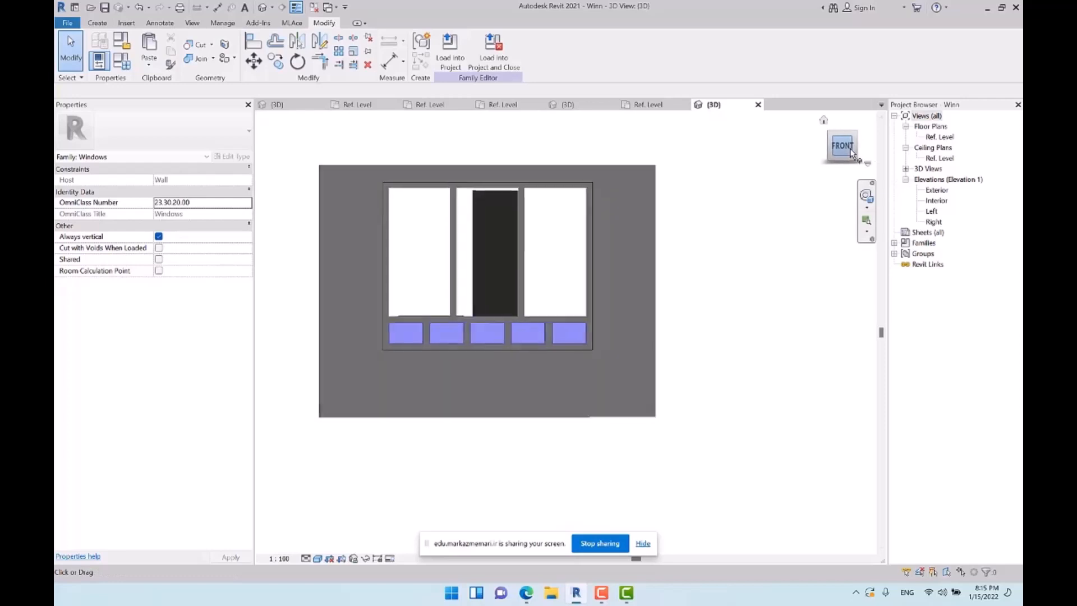
pyautogui.click(559, 293)
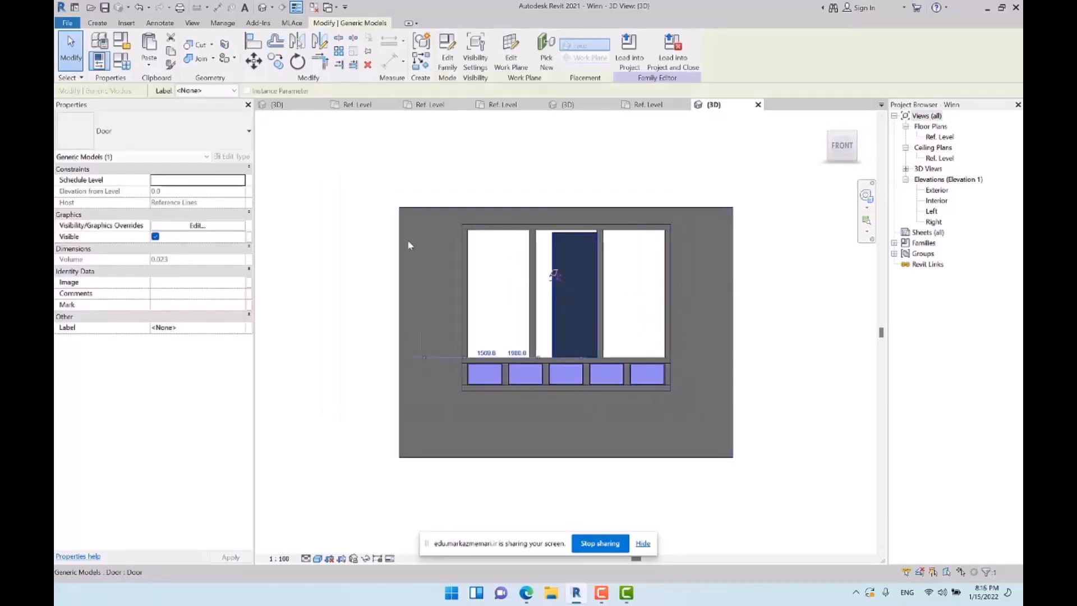
pyautogui.click(232, 157)
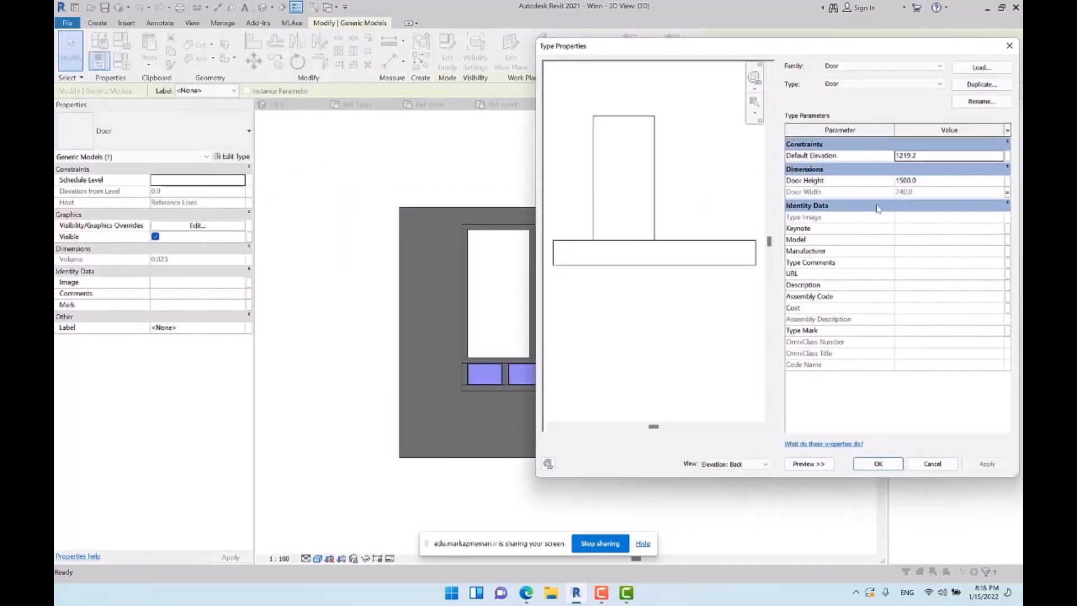
pyautogui.click(1008, 182)
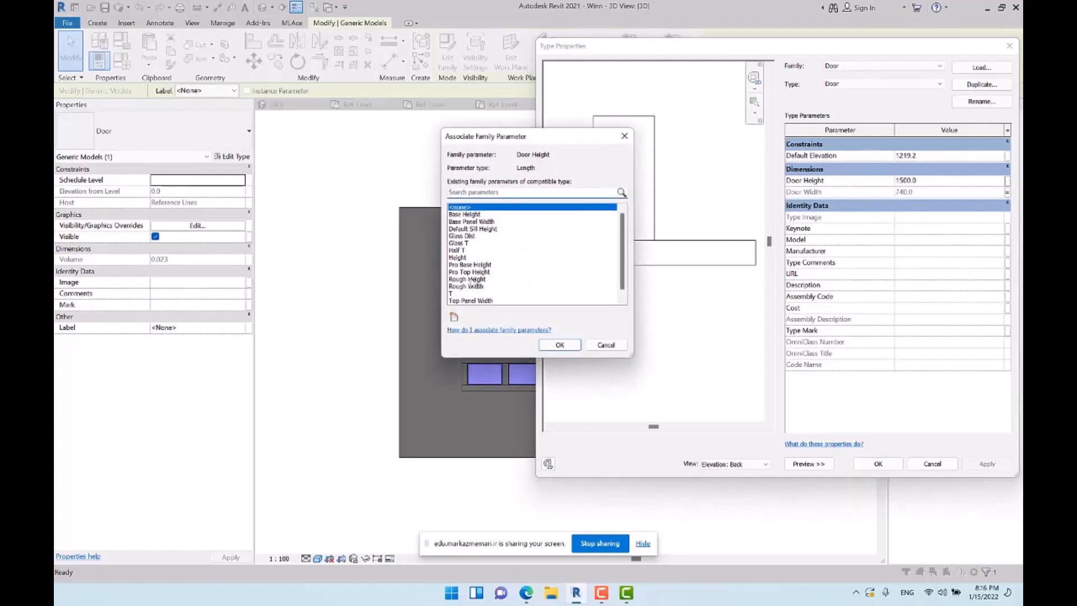
pyautogui.click(470, 273)
pyautogui.click(551, 345)
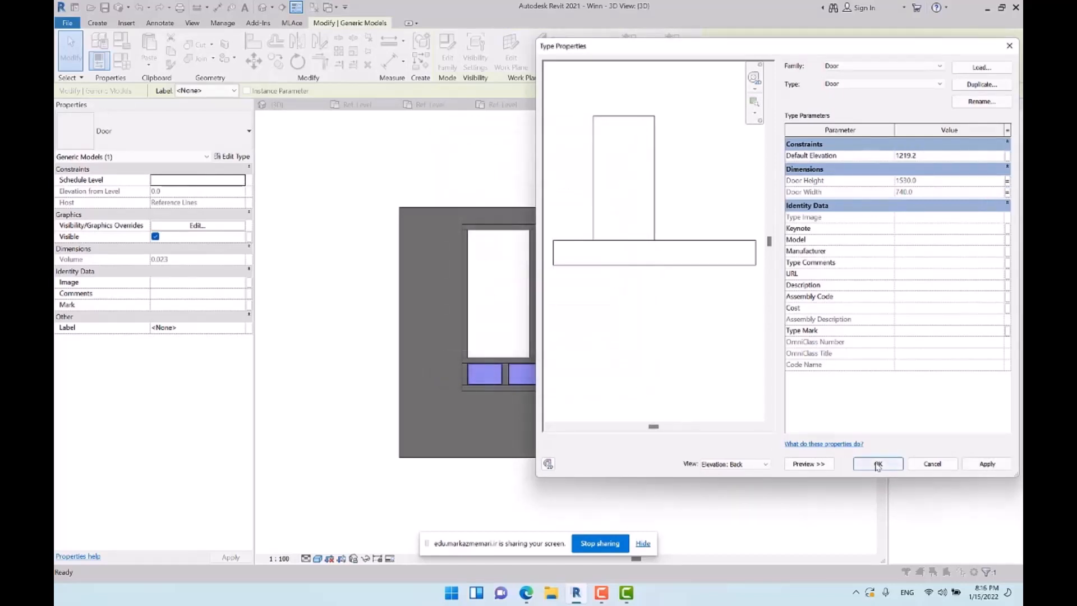
pyautogui.click(877, 465)
pyautogui.click(799, 331)
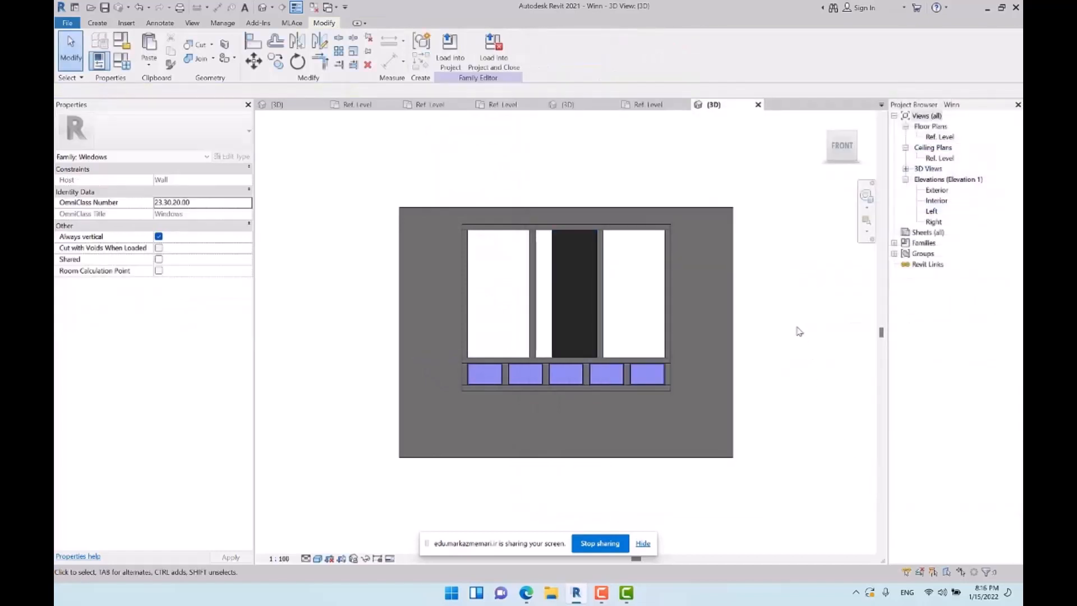
# Open the Ref. Level floor plan and display it in the Shaded visual style
pyautogui.keyDown('shift'); pyautogui.moveTo(743, 319); pyautogui.dragTo(689, 256, button='middle'); pyautogui.keyUp('shift')
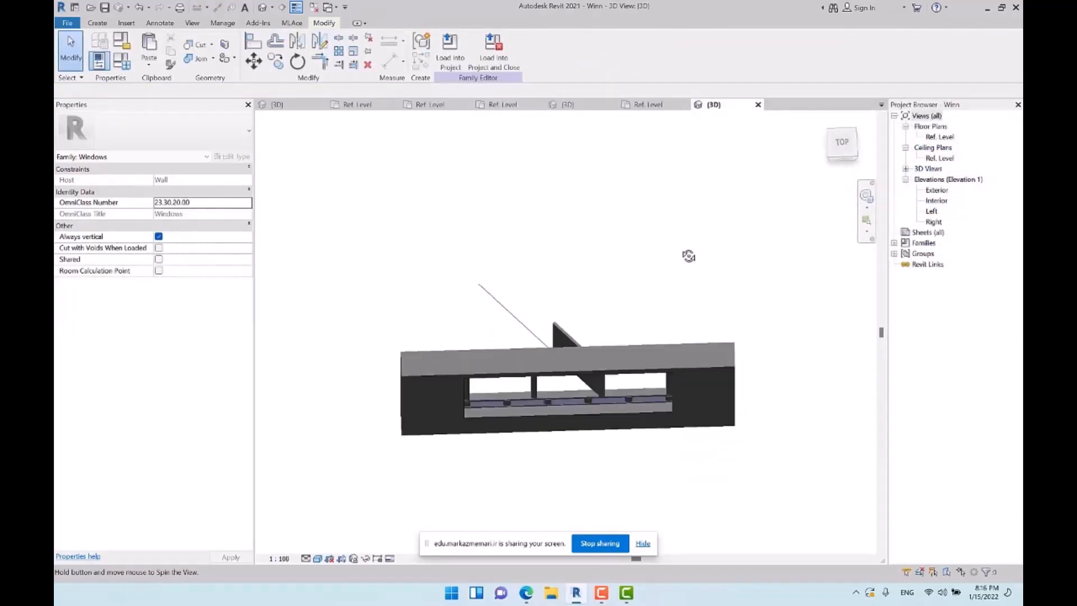
pyautogui.doubleClick(941, 137)
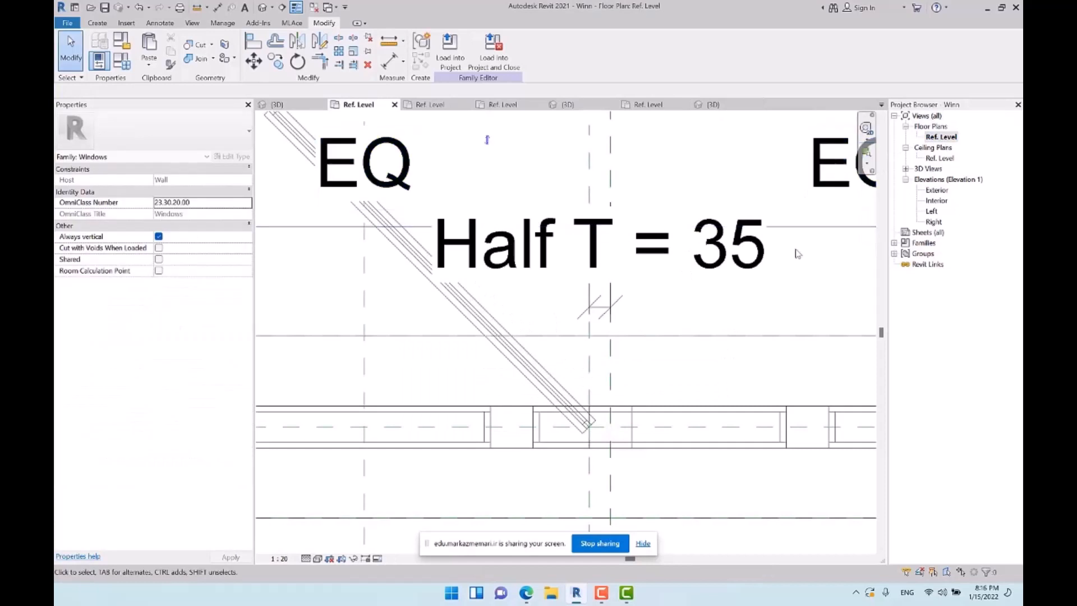
pyautogui.scroll(-3, 797, 254)
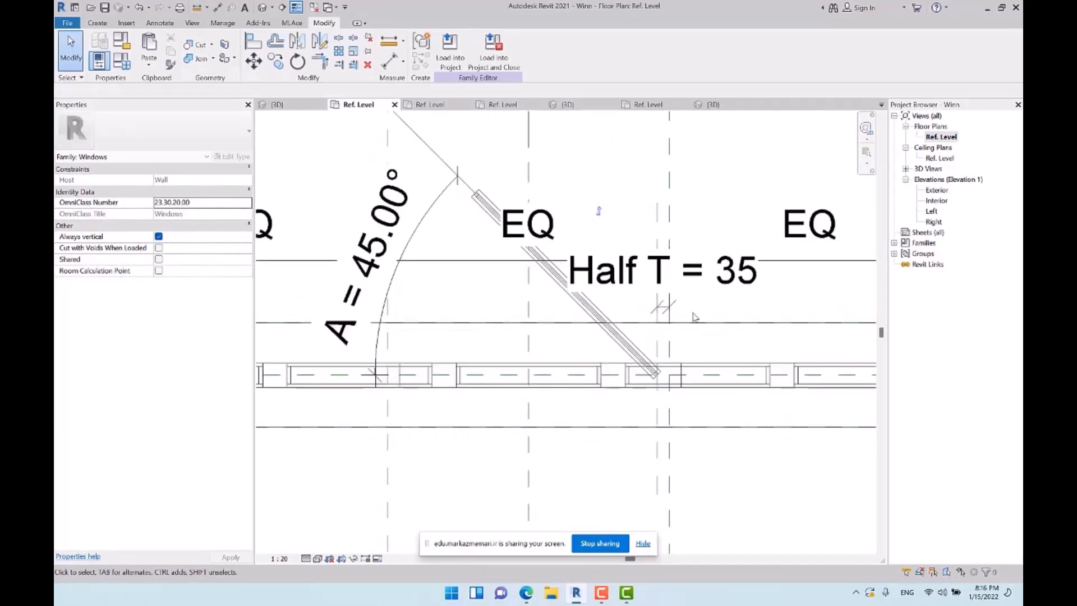
pyautogui.press('s')
pyautogui.press('d')
pyautogui.moveTo(669, 307); pyautogui.dragTo(669, 298, button='middle')
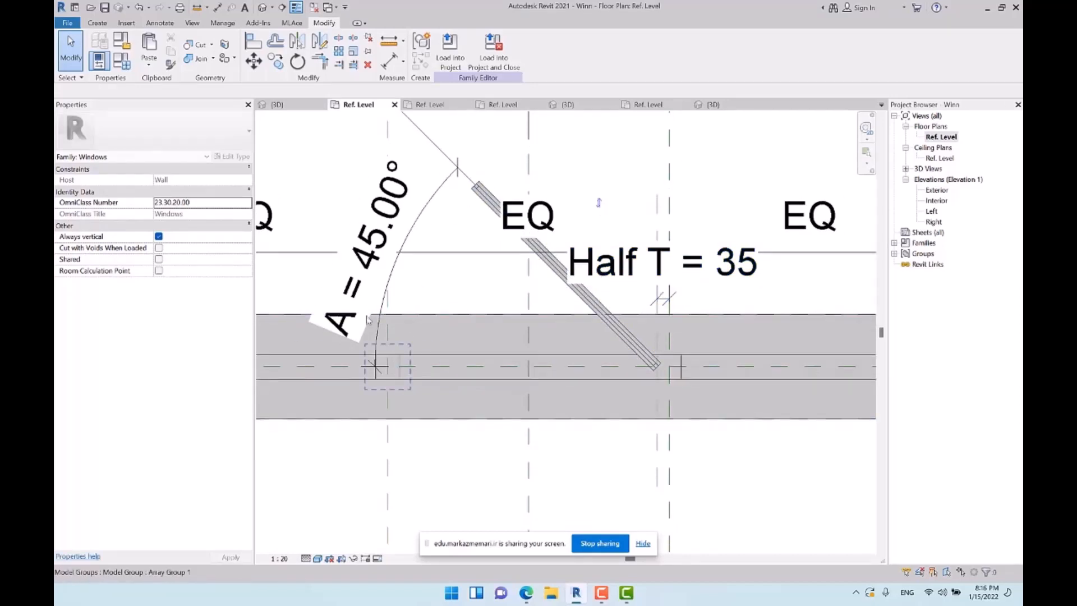
# Draw a symbolic-line swing arc of about 740 mm radius, centred on the door's hinge point, from its free end to the wall centre line
pyautogui.click(161, 24)
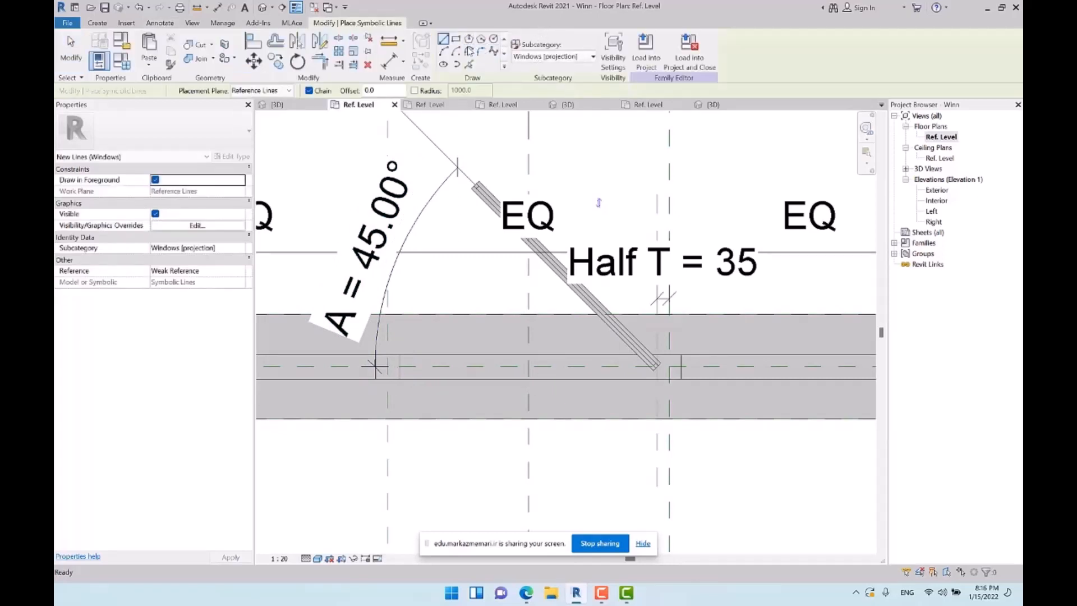
pyautogui.click(456, 51)
pyautogui.scroll(5, 654, 371)
pyautogui.scroll(-2, 659, 370)
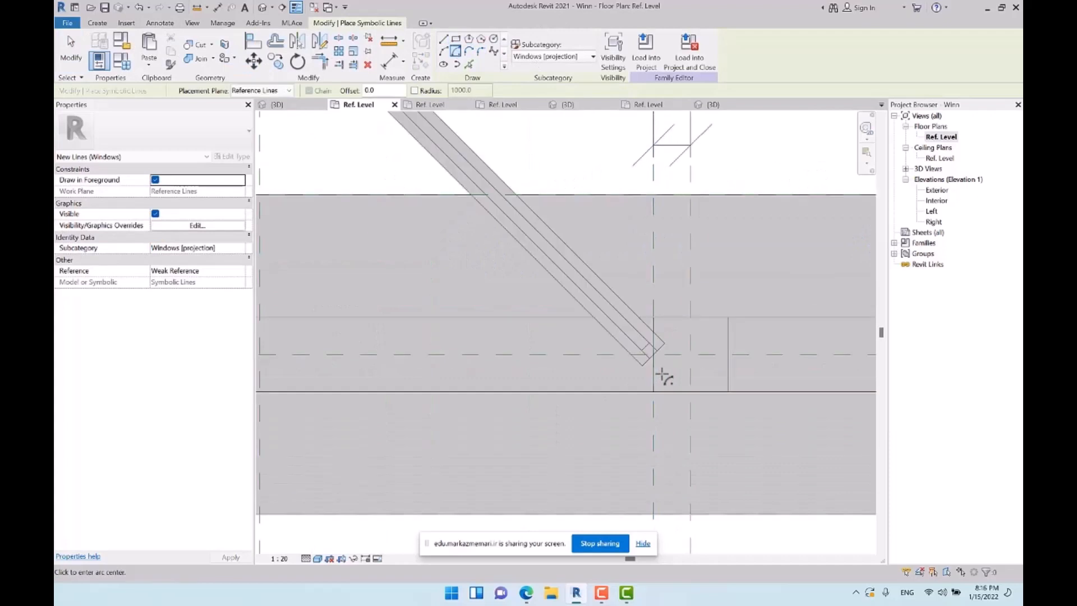
pyautogui.click(652, 353)
pyautogui.scroll(-4, 797, 382)
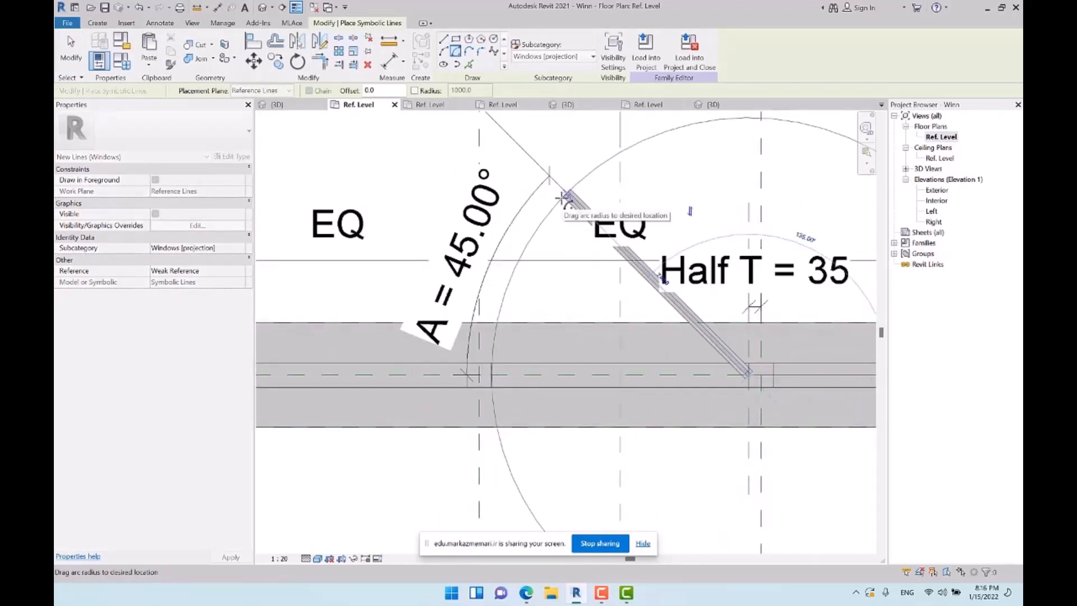
pyautogui.click(549, 178)
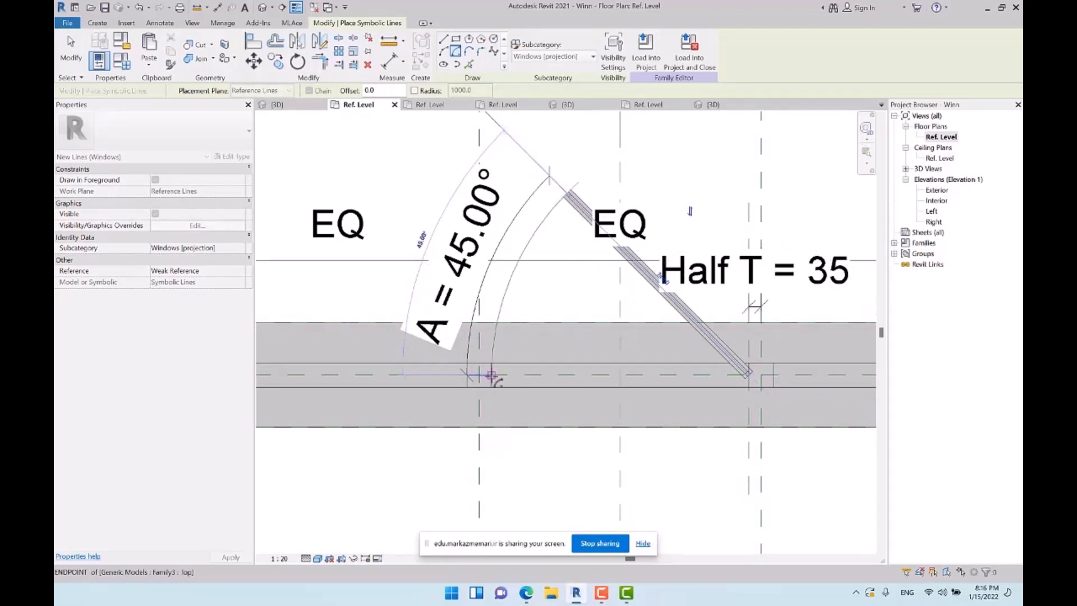
pyautogui.click(491, 375)
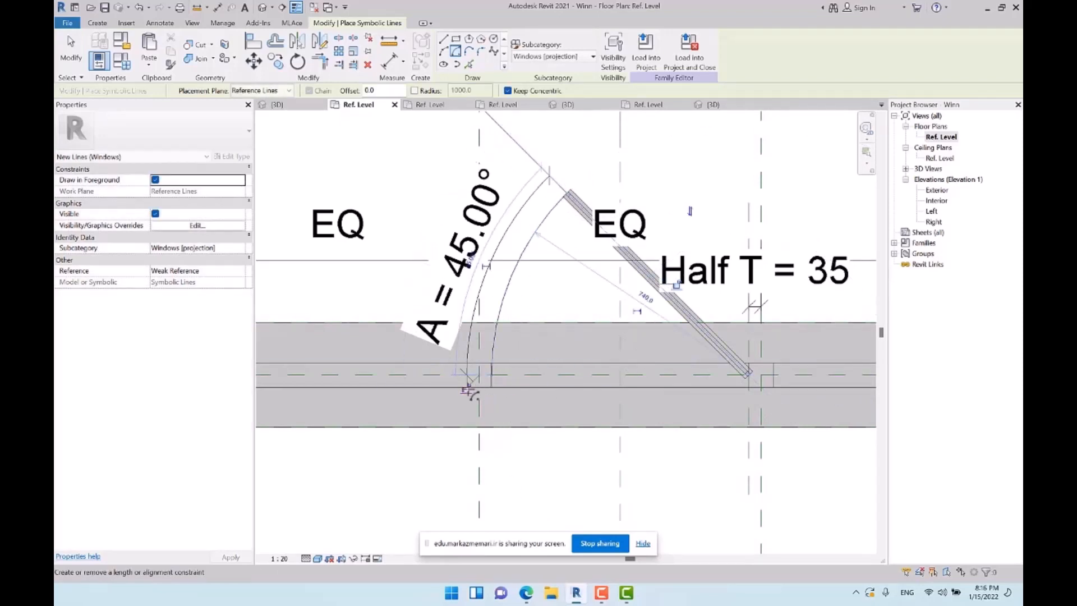
pyautogui.press('Escape')
pyautogui.press('Escape')
# Set the angle parameter A to 70° in the family types to test the door and its swing arc
pyautogui.scroll(-2, 546, 258)
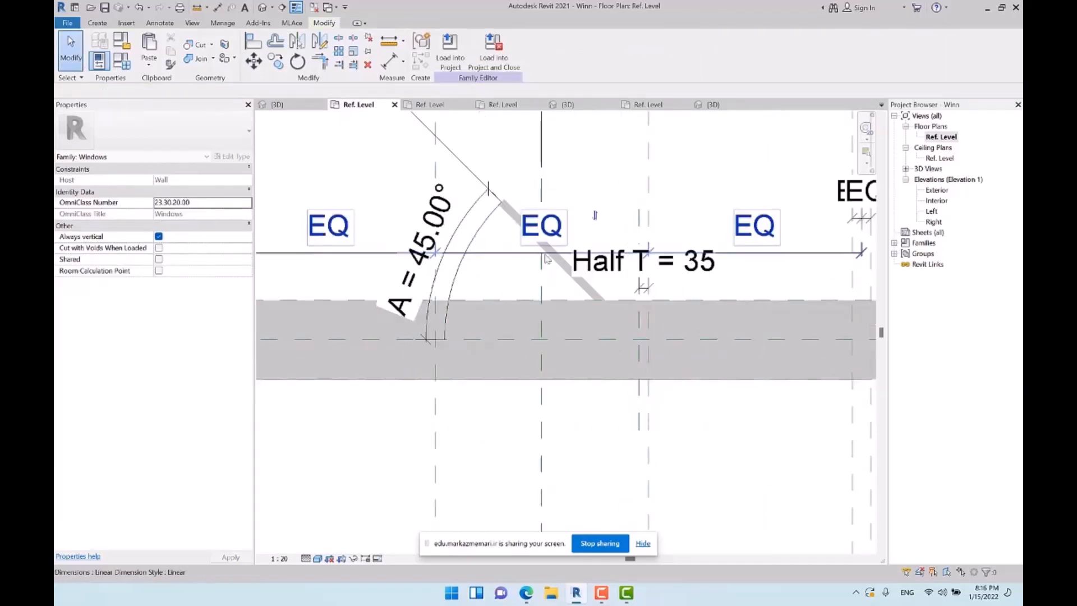
pyautogui.moveTo(557, 260); pyautogui.dragTo(461, 257, button='middle')
pyautogui.click(122, 61)
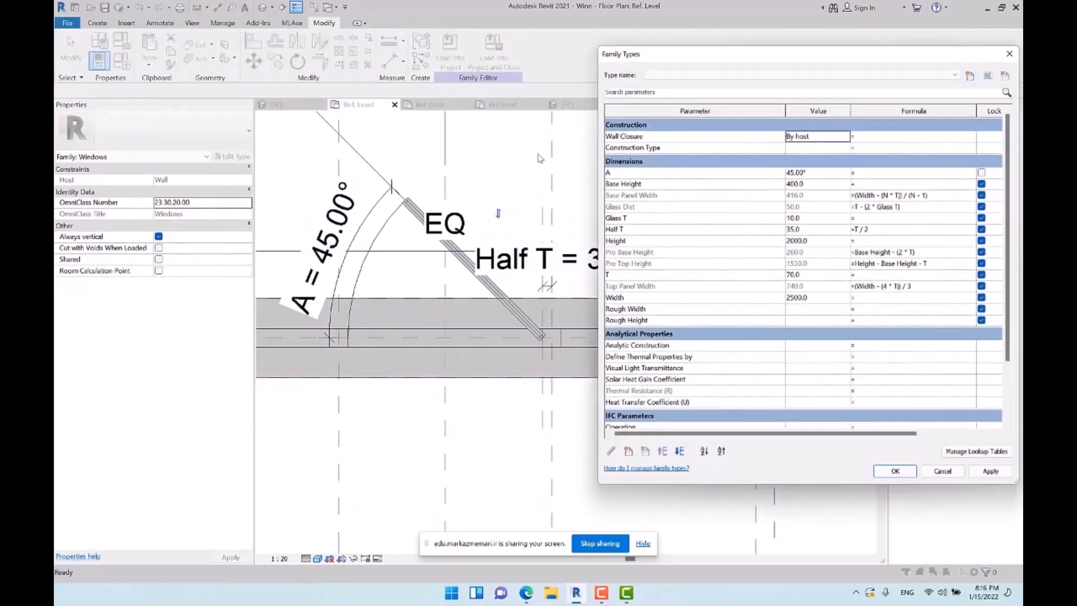
pyautogui.click(821, 175)
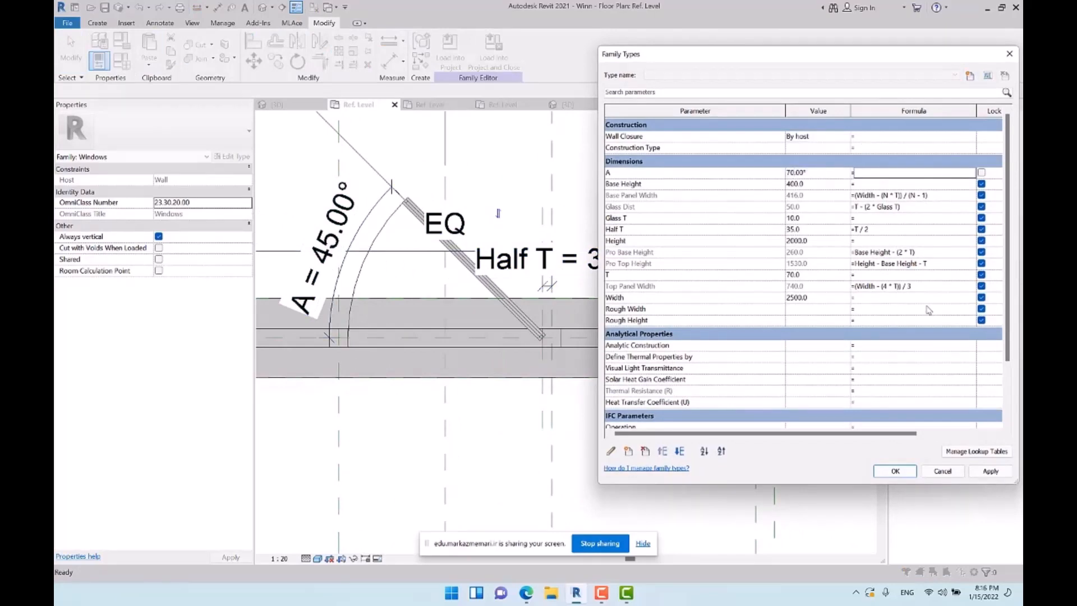
pyautogui.click(895, 471)
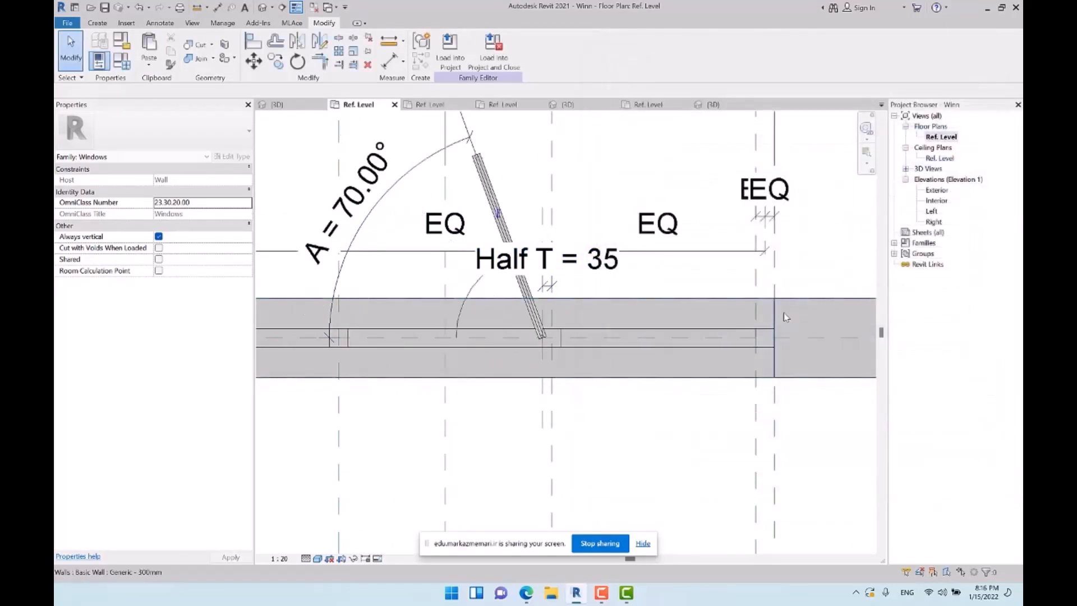
# Check the swing arc's constraints and set the Ref. Level plan's view scale to 1:5
pyautogui.click(473, 292)
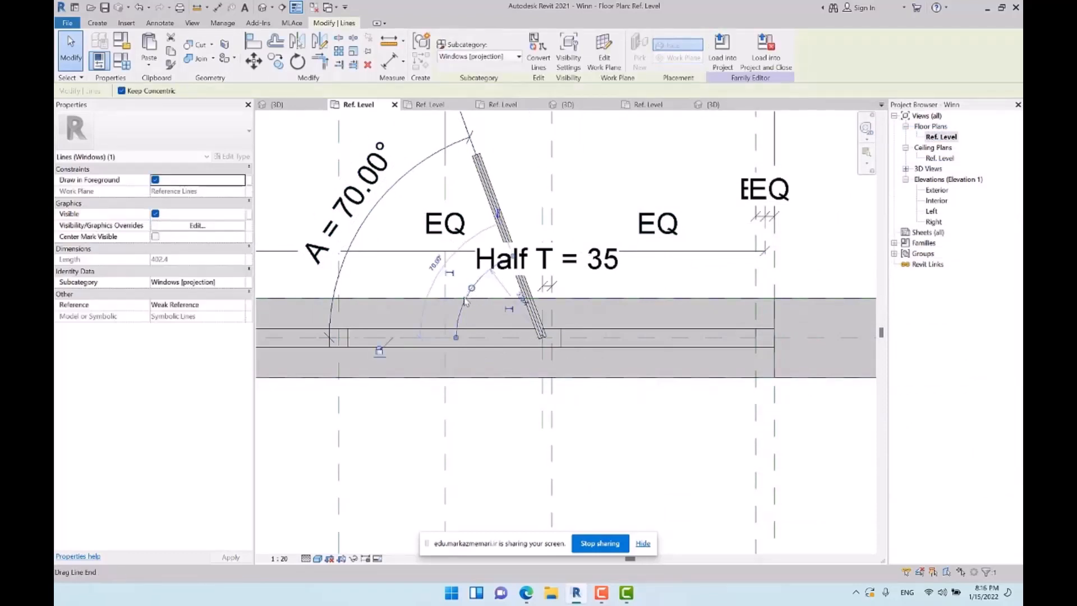
pyautogui.moveTo(441, 277); pyautogui.dragTo(417, 273)
pyautogui.press('Escape')
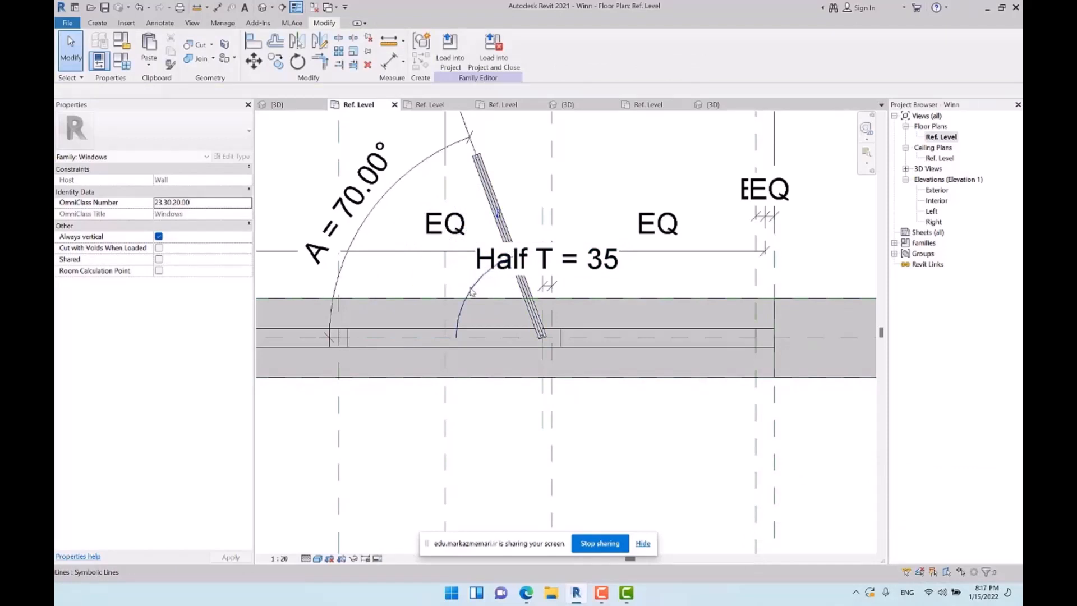
pyautogui.click(279, 558)
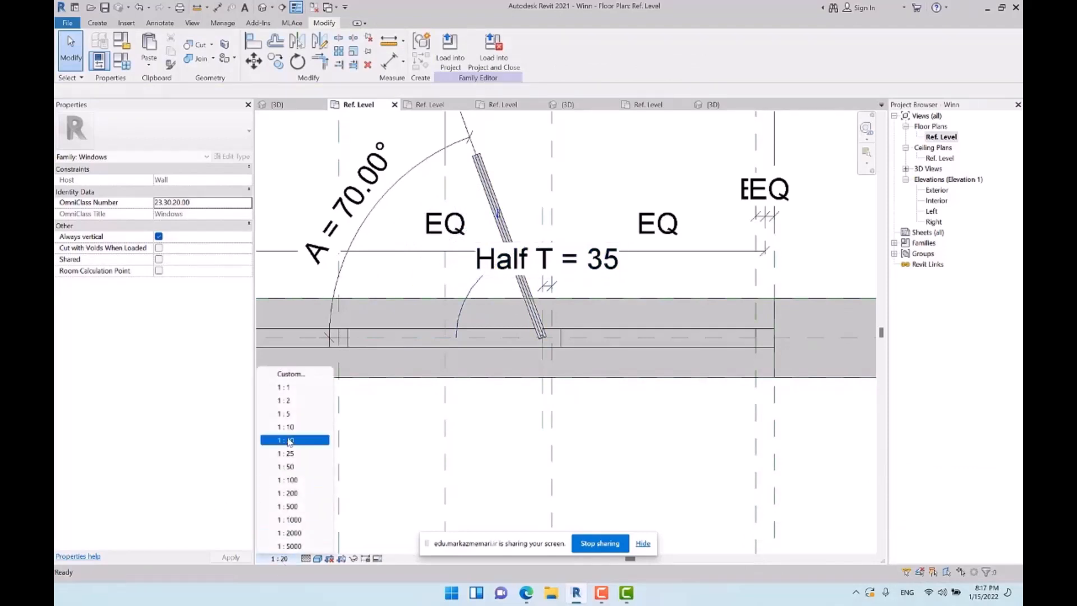
pyautogui.click(294, 413)
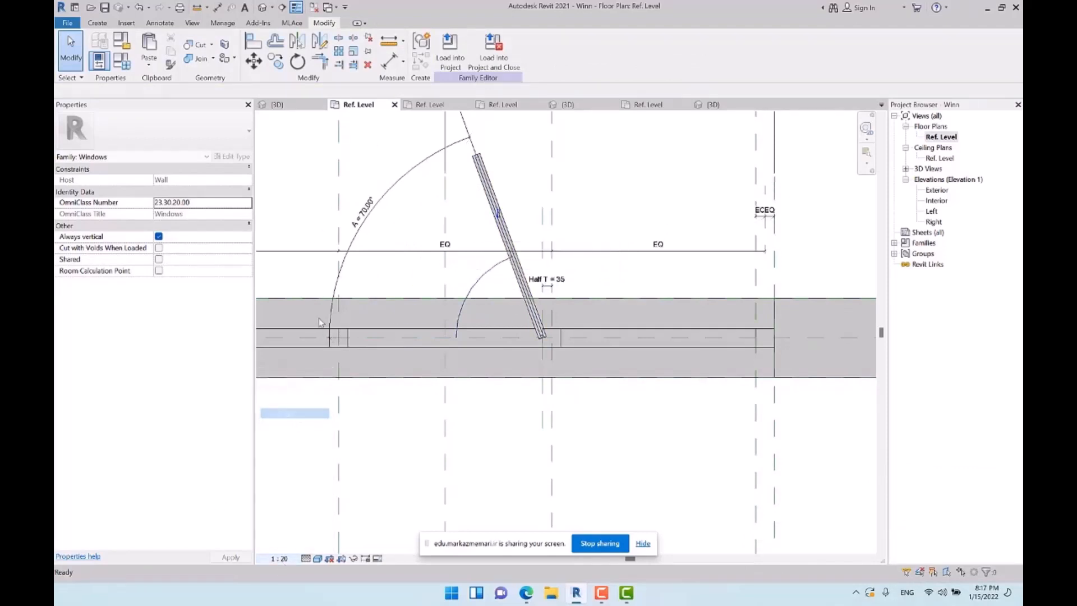
# Make the swing arc's temporary radius dimension permanent and label it with the Top Panel Width parameter
pyautogui.click(486, 276)
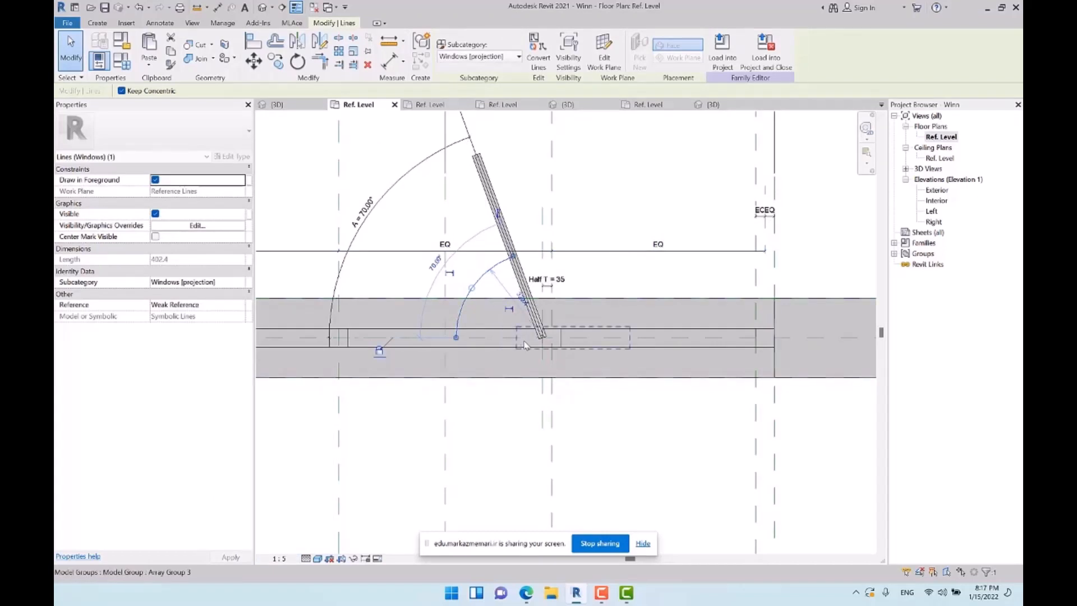
pyautogui.click(509, 312)
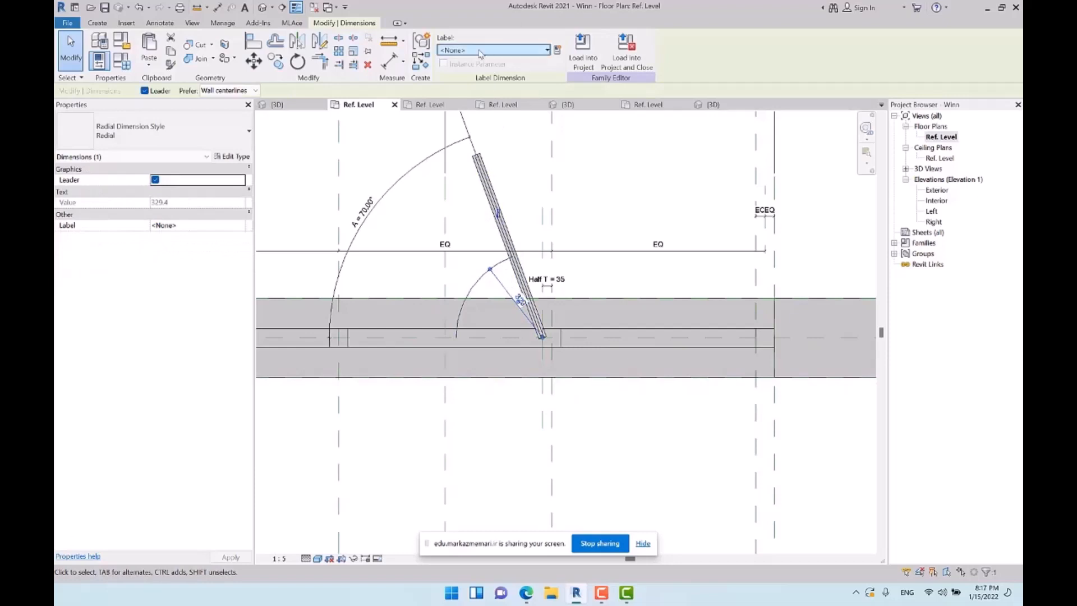
pyautogui.click(505, 50)
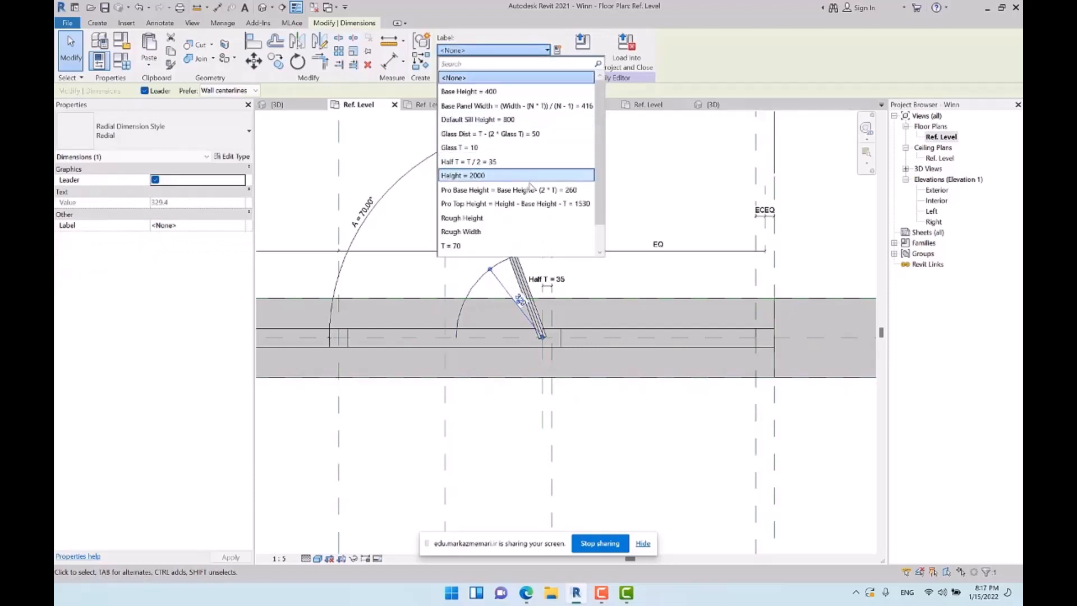
pyautogui.scroll(-1, 507, 209)
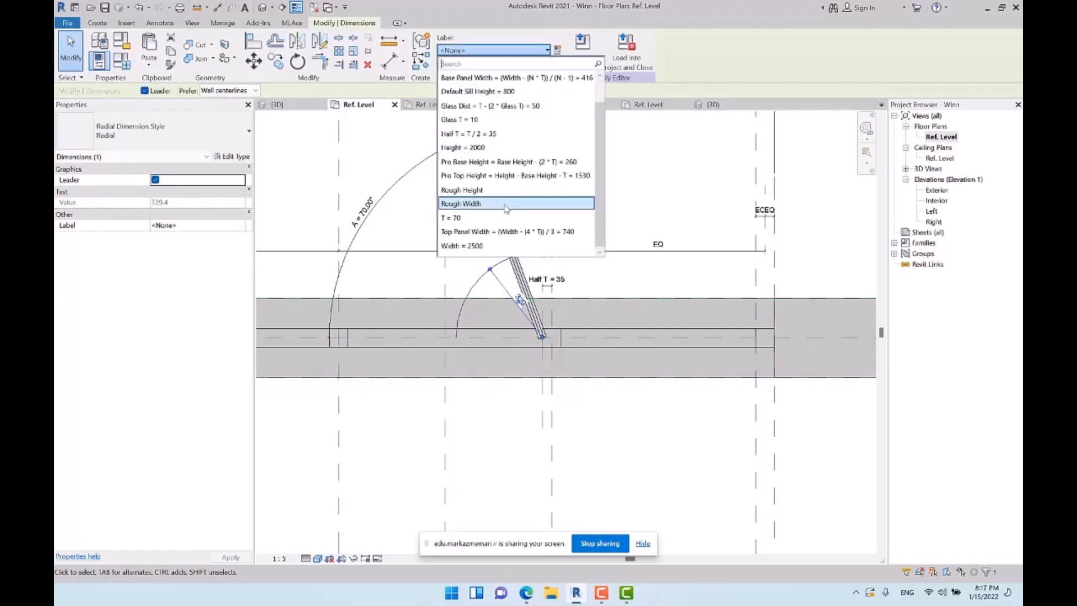
pyautogui.press('Return')
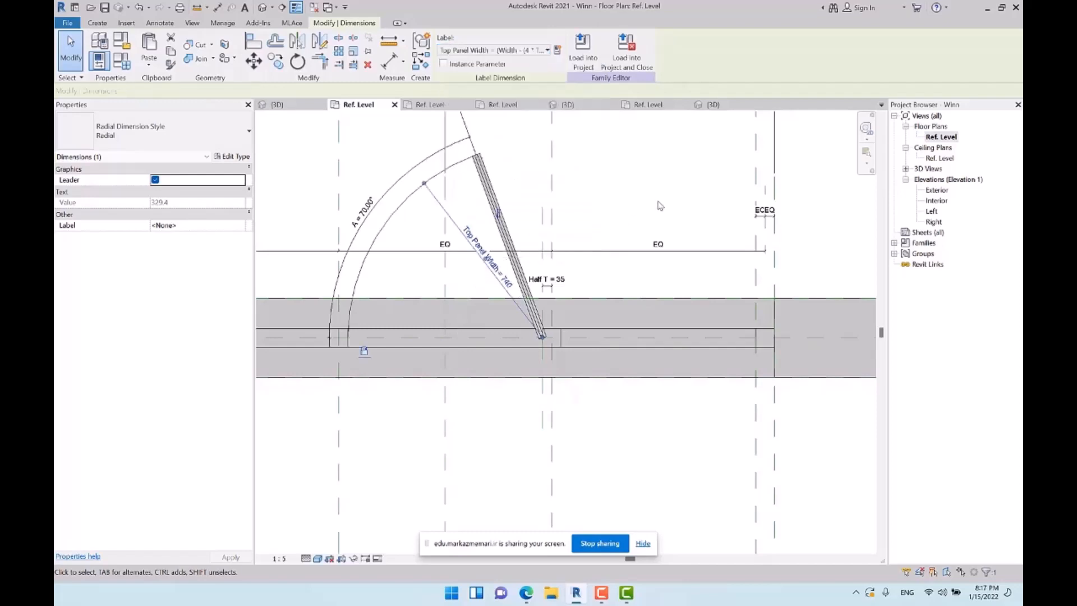
pyautogui.click(660, 193)
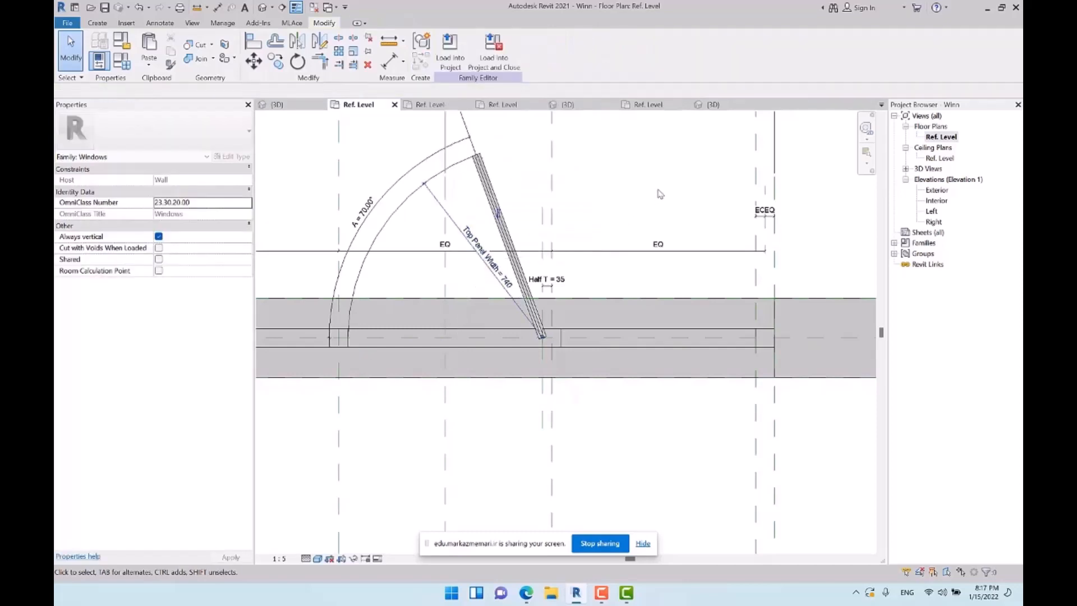
# Test the door and its swing arc by applying 45° and 80° to the angle parameter A in the family types
pyautogui.click(121, 62)
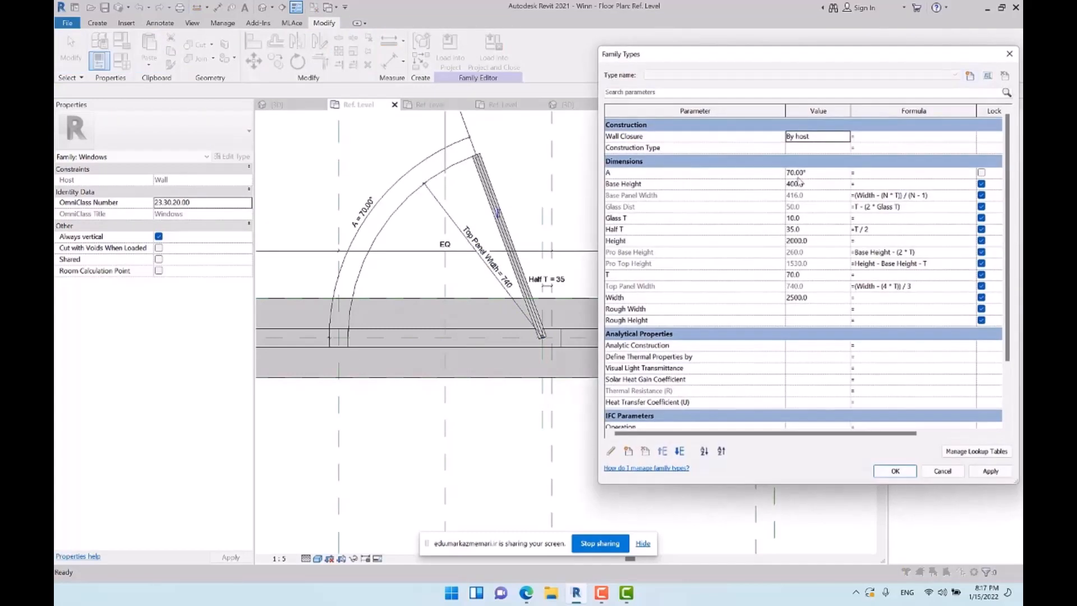
pyautogui.click(822, 173)
pyautogui.write('45')
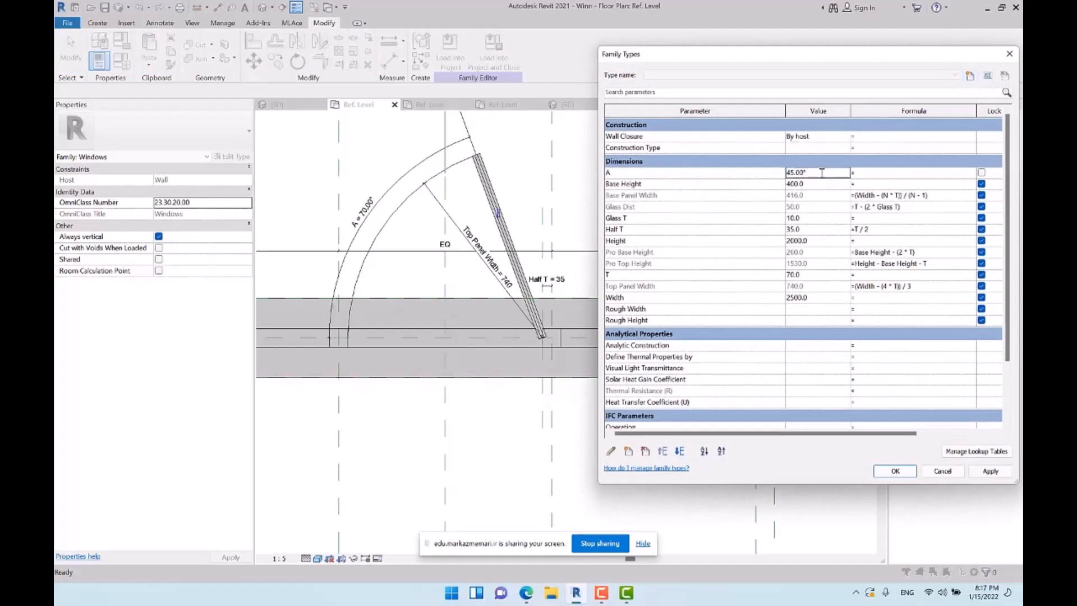
pyautogui.press('Tab')
pyautogui.click(989, 470)
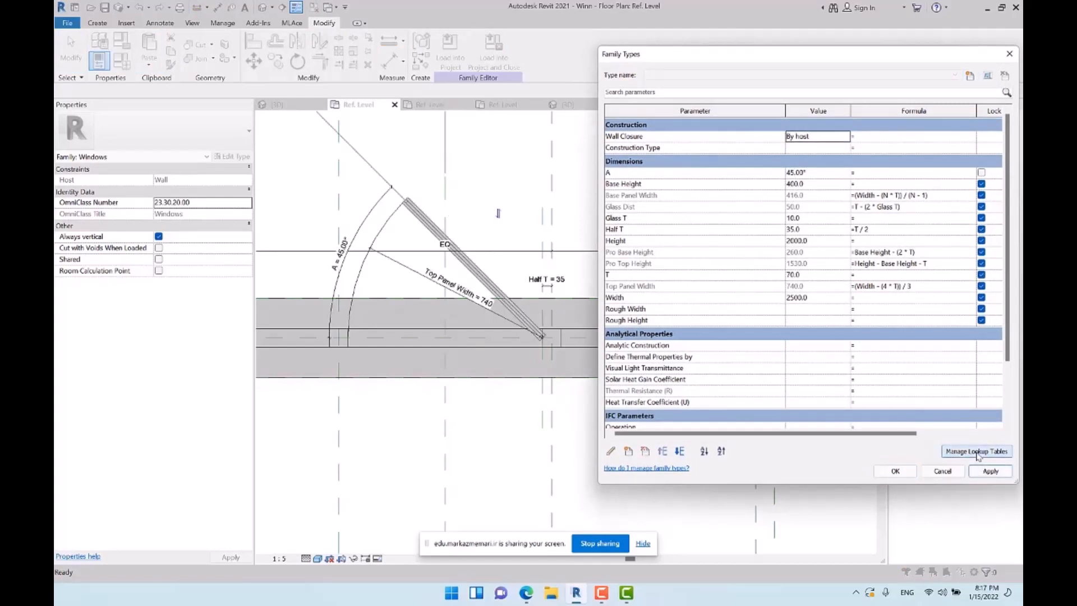
pyautogui.click(826, 174)
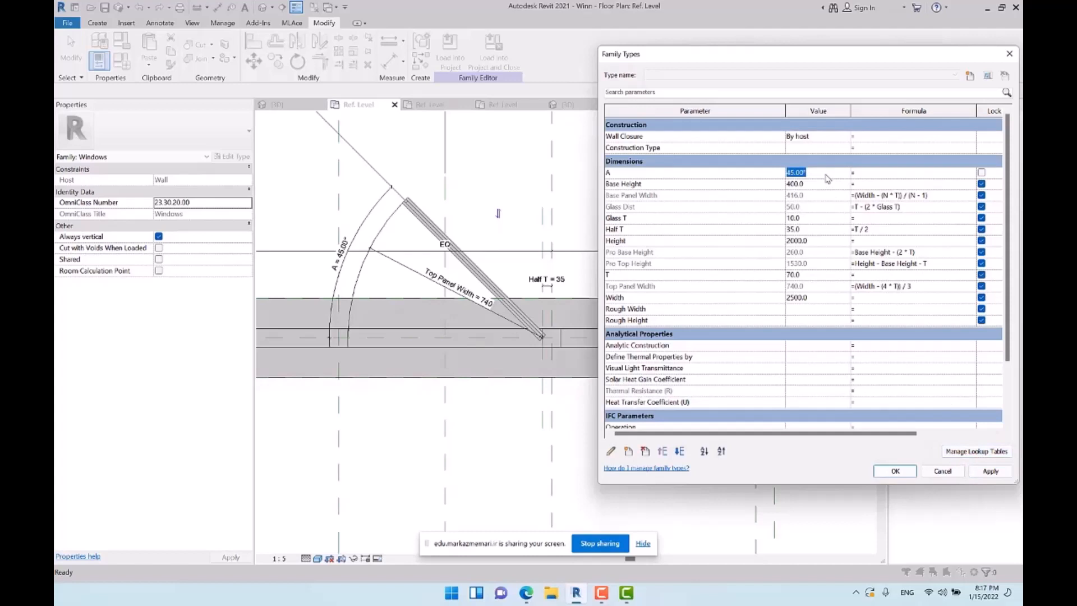
pyautogui.write('80')
pyautogui.press('Tab')
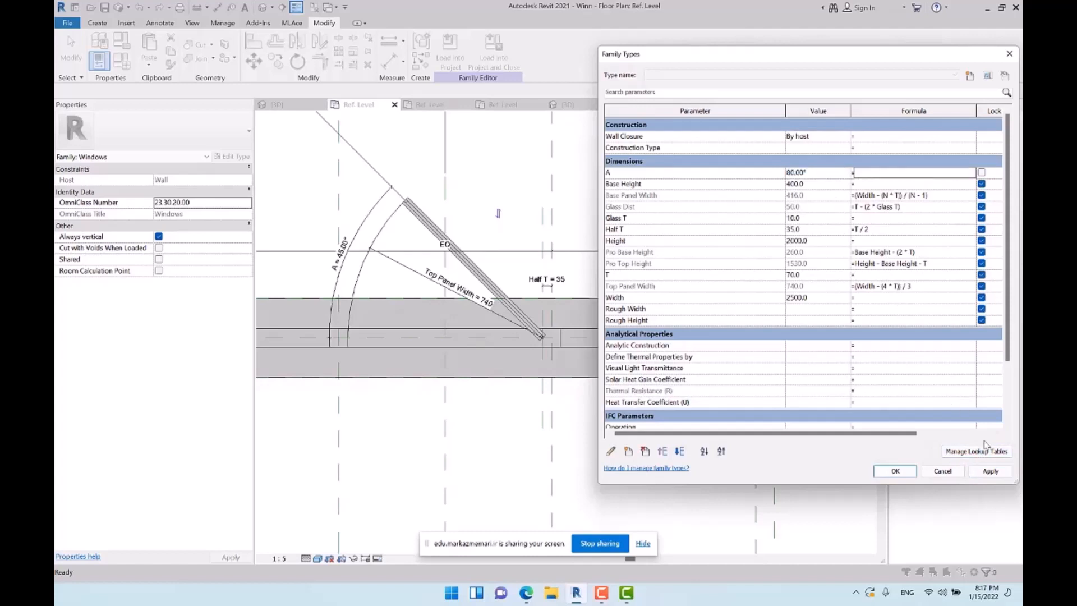
pyautogui.click(994, 471)
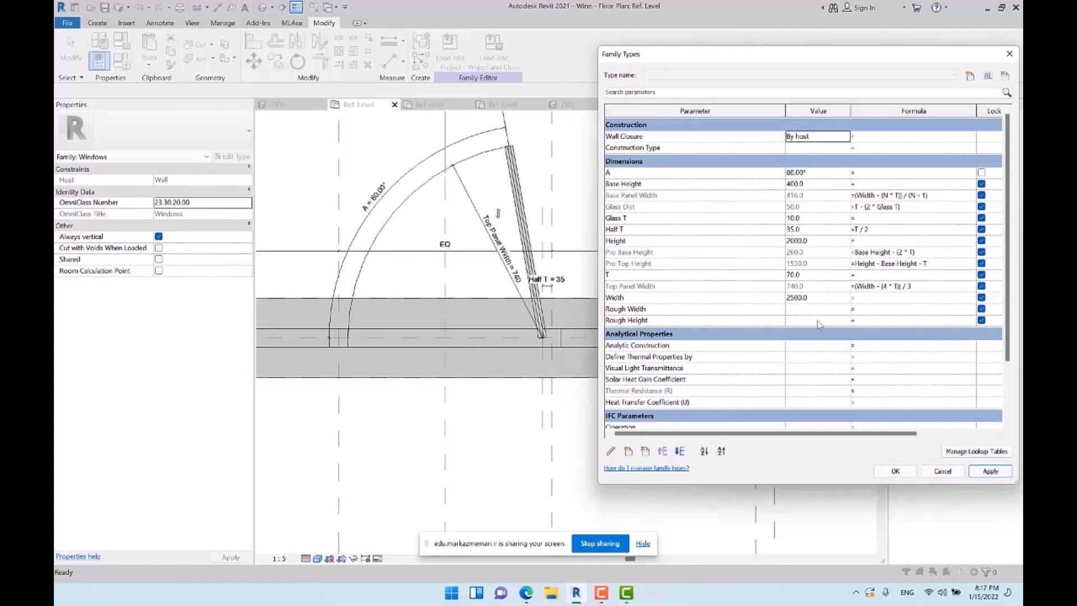
# Set the Width parameter to 1500 in the family types and check the swing arc in plan
pyautogui.click(822, 303)
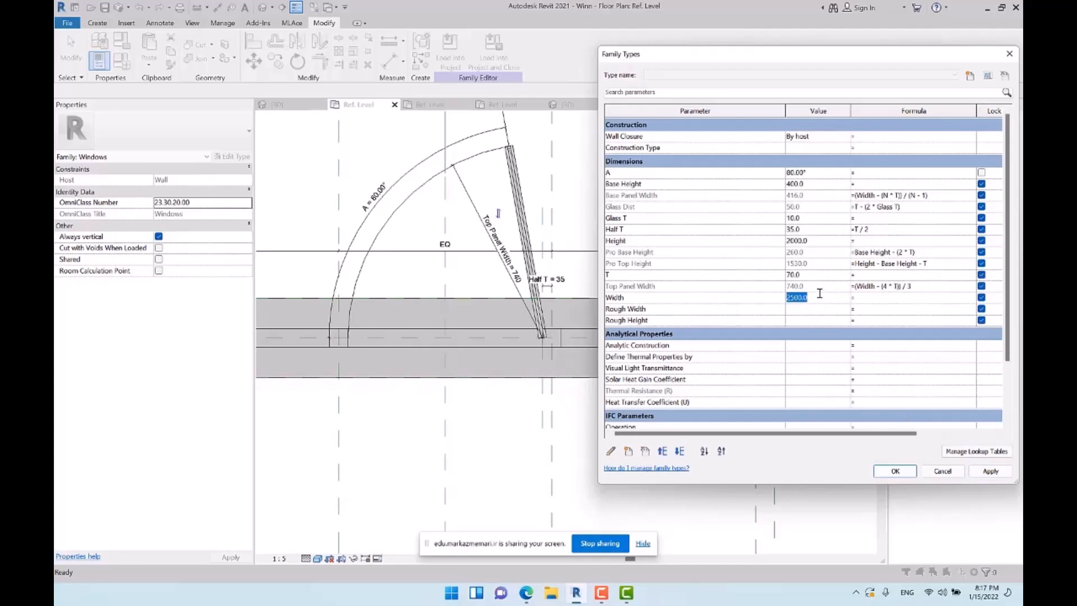
pyautogui.write('1500')
pyautogui.press('Tab')
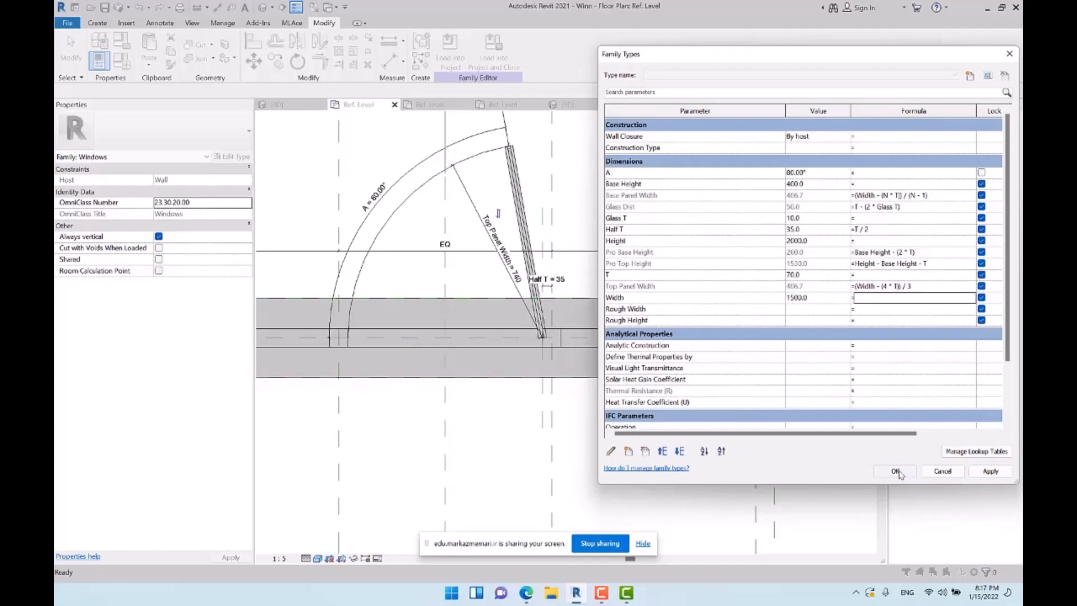
pyautogui.click(896, 472)
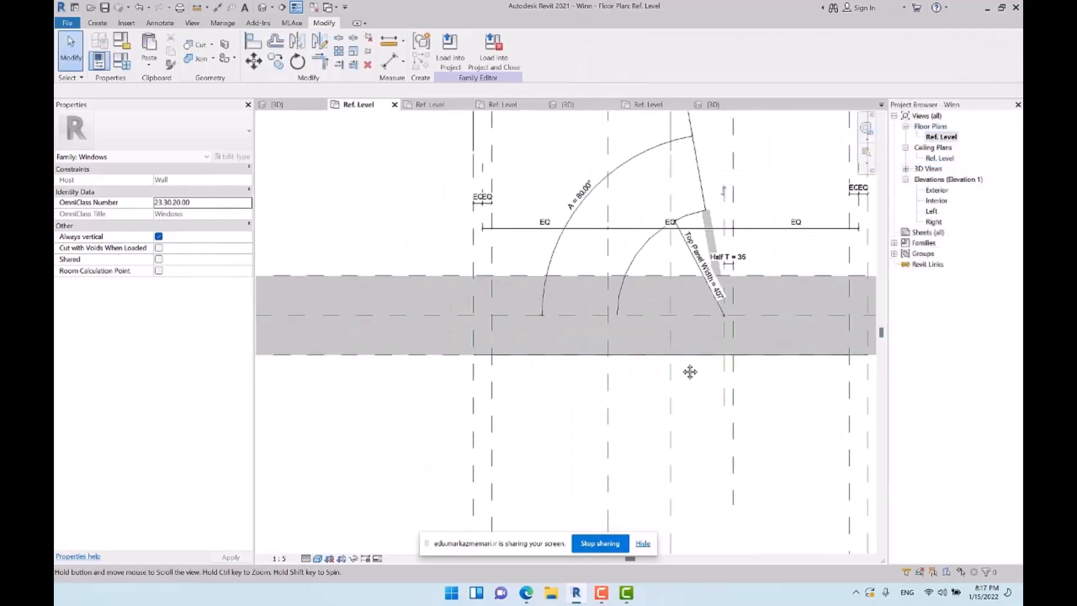
pyautogui.scroll(-2, 589, 190)
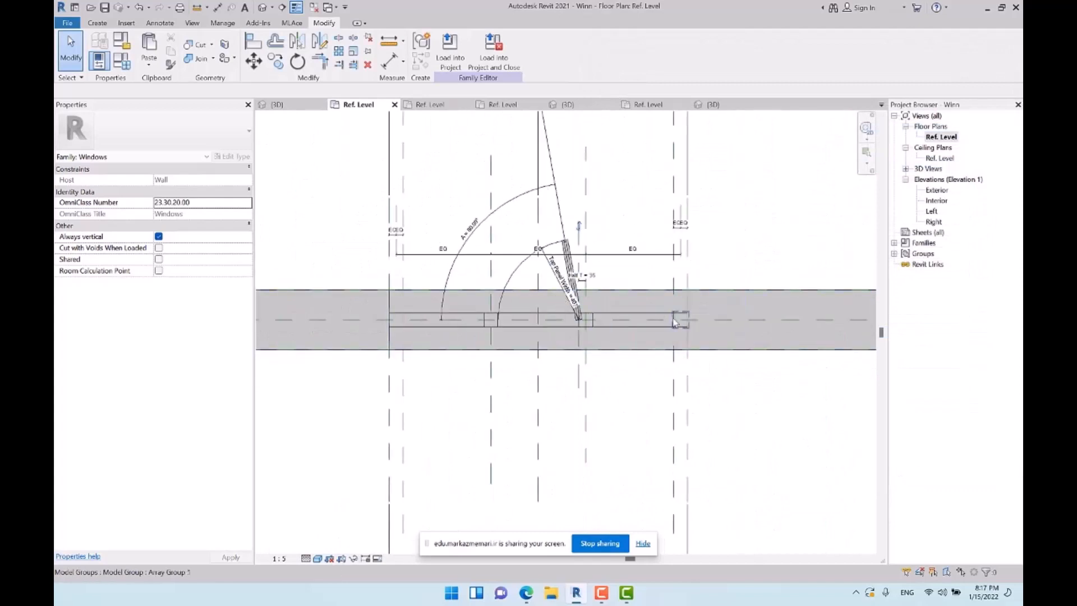
pyautogui.scroll(1, 611, 262)
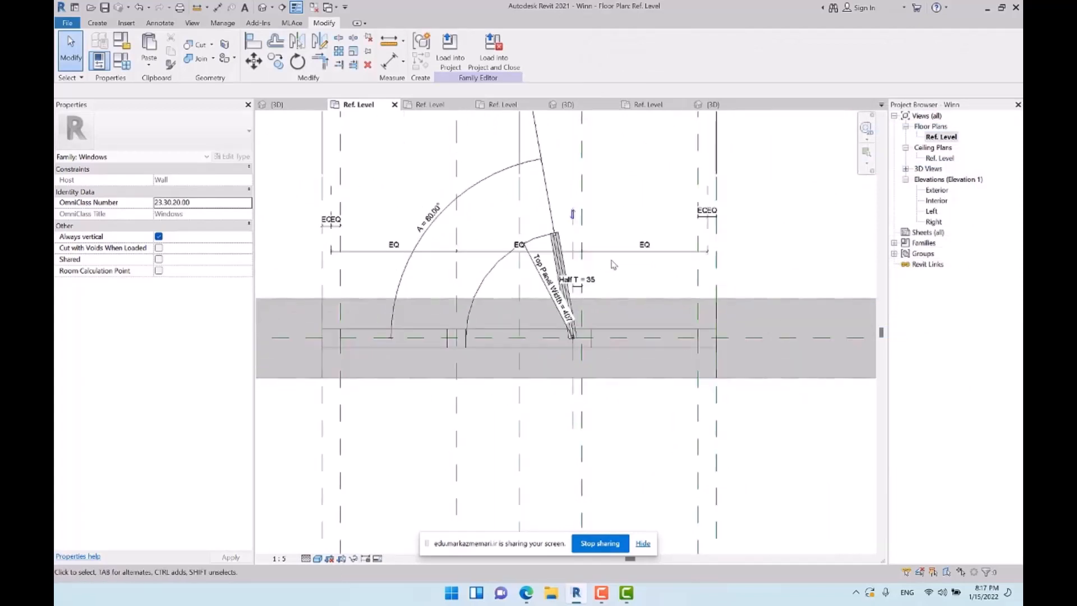
# Load the window family into Project1
pyautogui.click(450, 50)
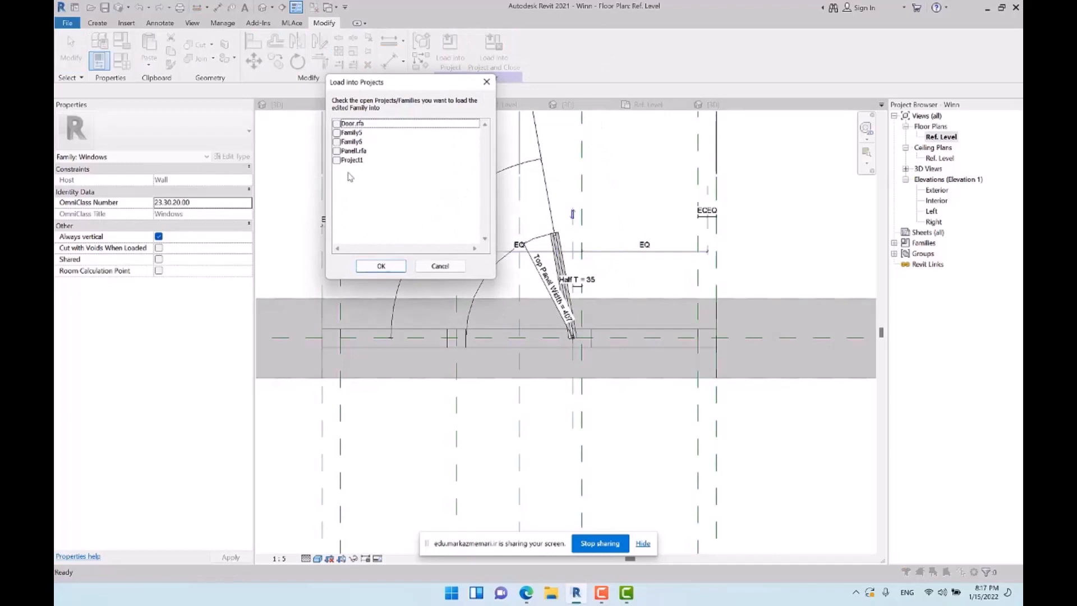
pyautogui.click(342, 161)
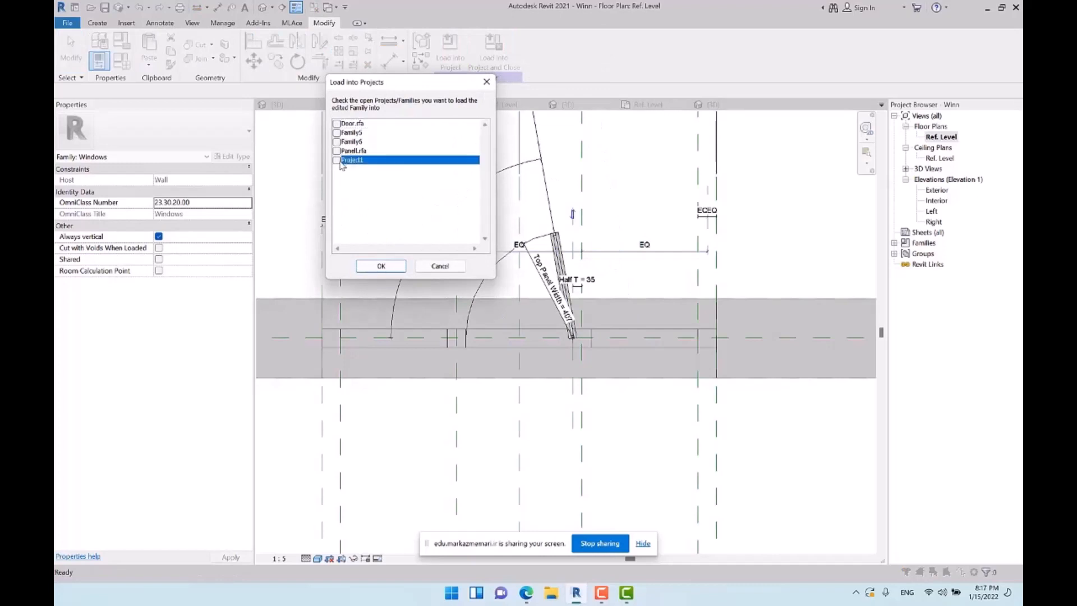
pyautogui.click(380, 268)
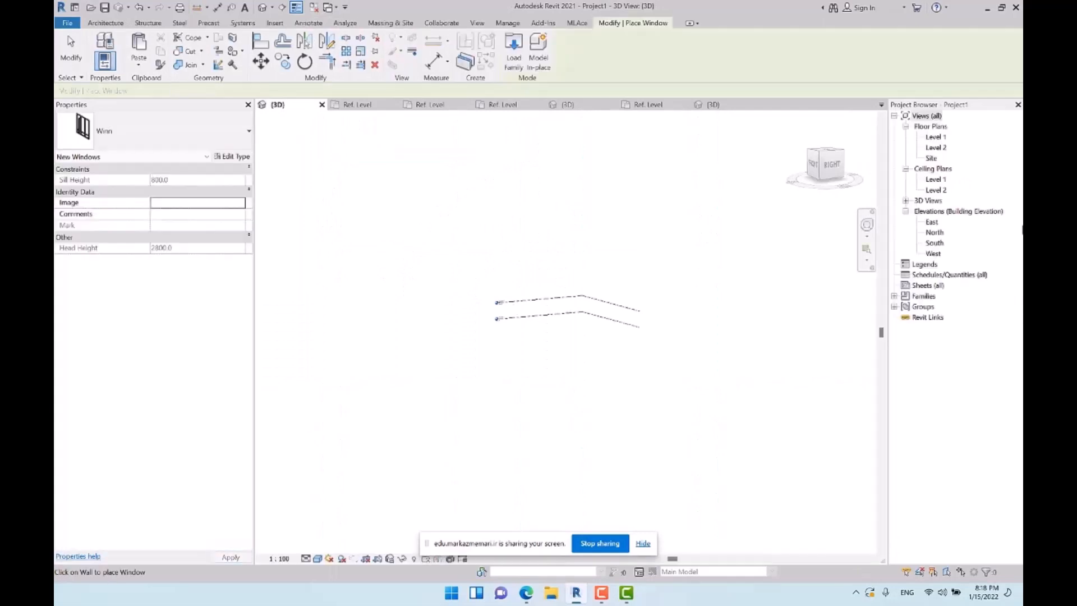
# Open the Level 1 floor plan and draw a straight horizontal Generic - 200mm wall between the elevation markers
pyautogui.doubleClick(934, 137)
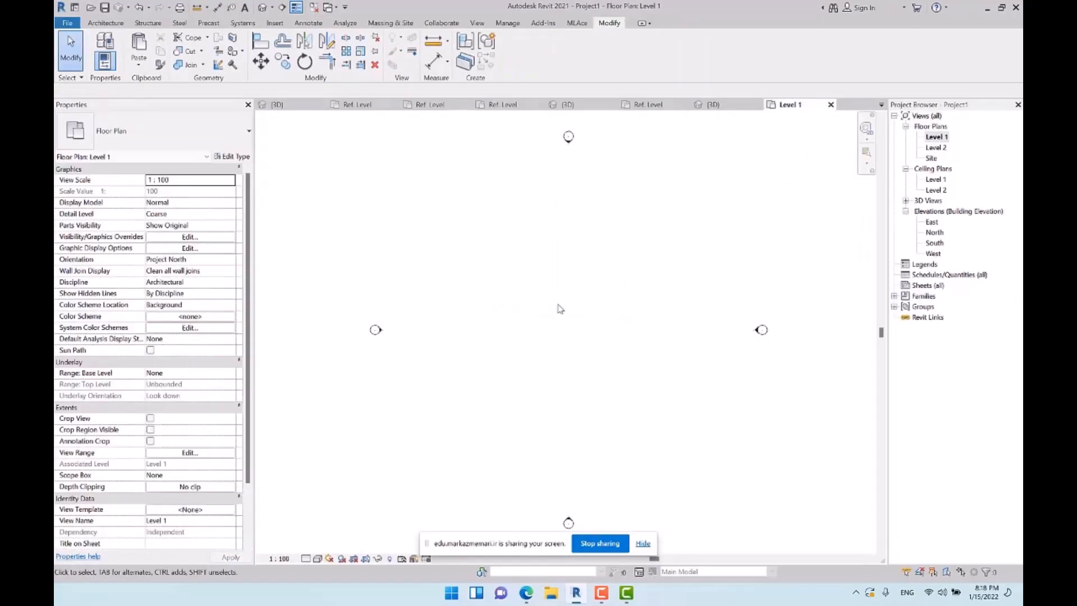
pyautogui.moveTo(525, 282); pyautogui.dragTo(473, 260, button='middle')
pyautogui.click(105, 23)
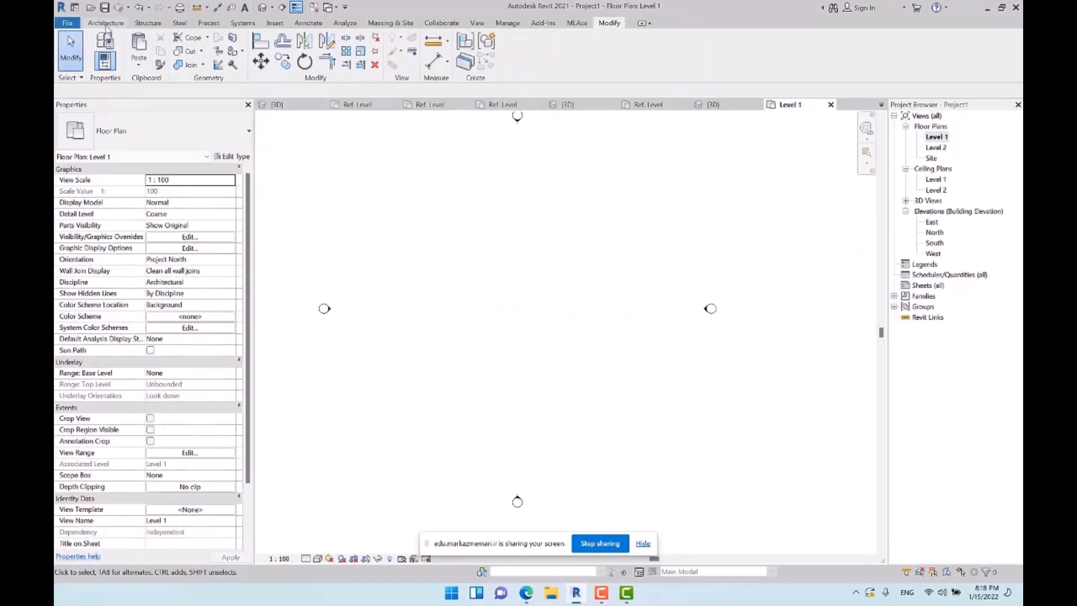
pyautogui.click(101, 45)
pyautogui.click(442, 258)
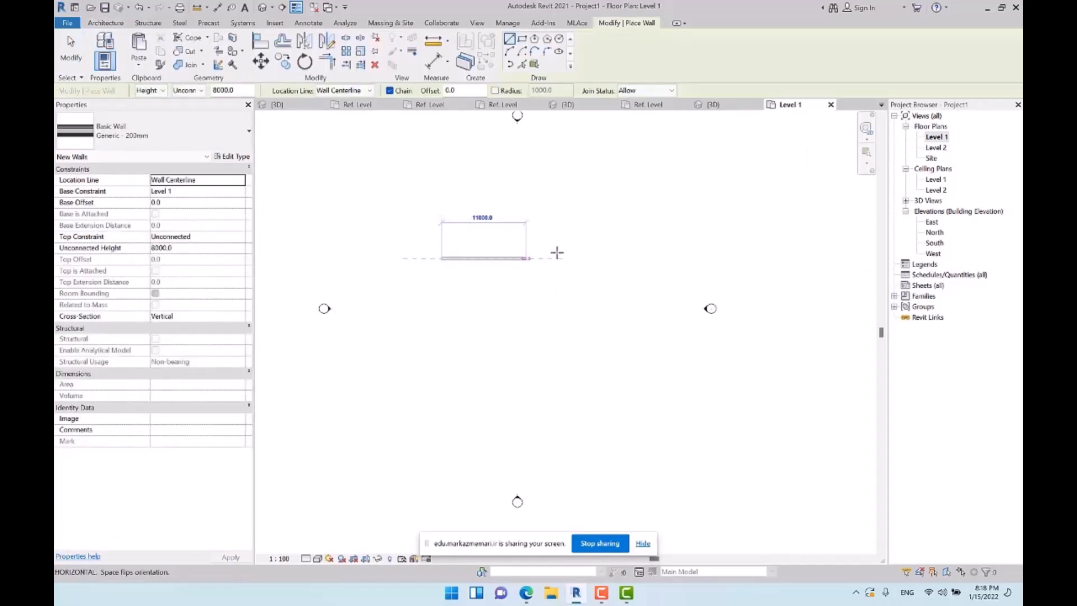
pyautogui.click(617, 258)
pyautogui.press('Escape')
pyautogui.press('Escape')
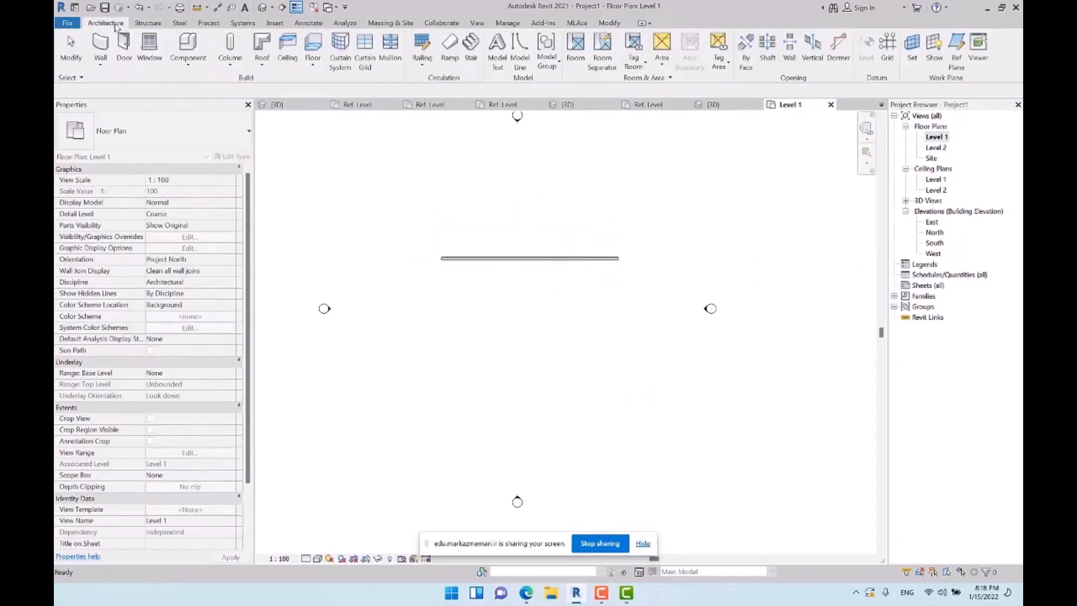
# Place one Winn window in the new wall with its door panel and swing arc opening toward the upper side
pyautogui.click(148, 47)
pyautogui.scroll(5, 505, 255)
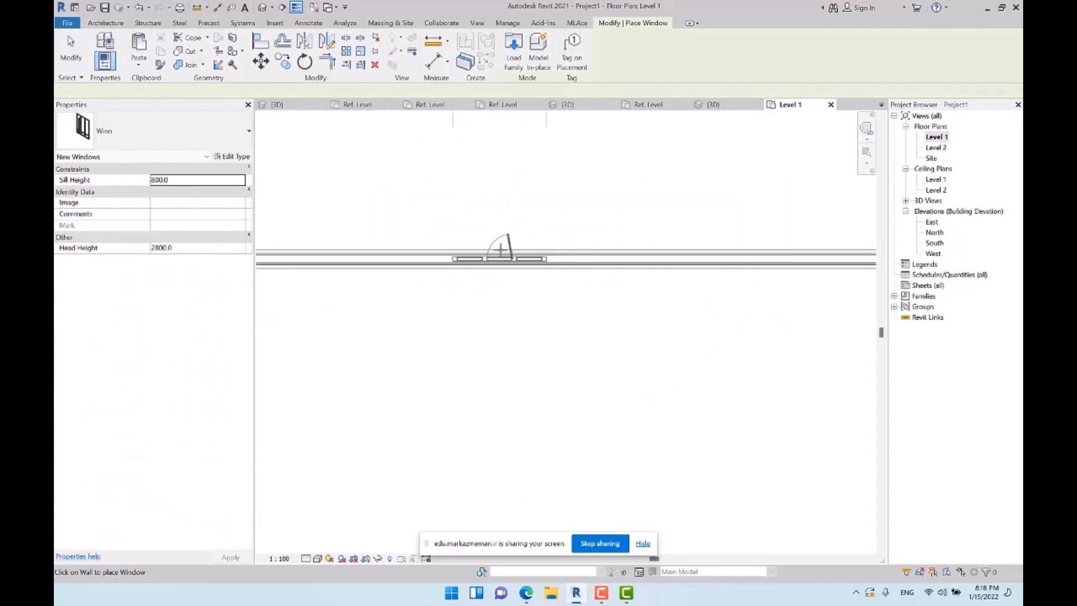
pyautogui.click(501, 250)
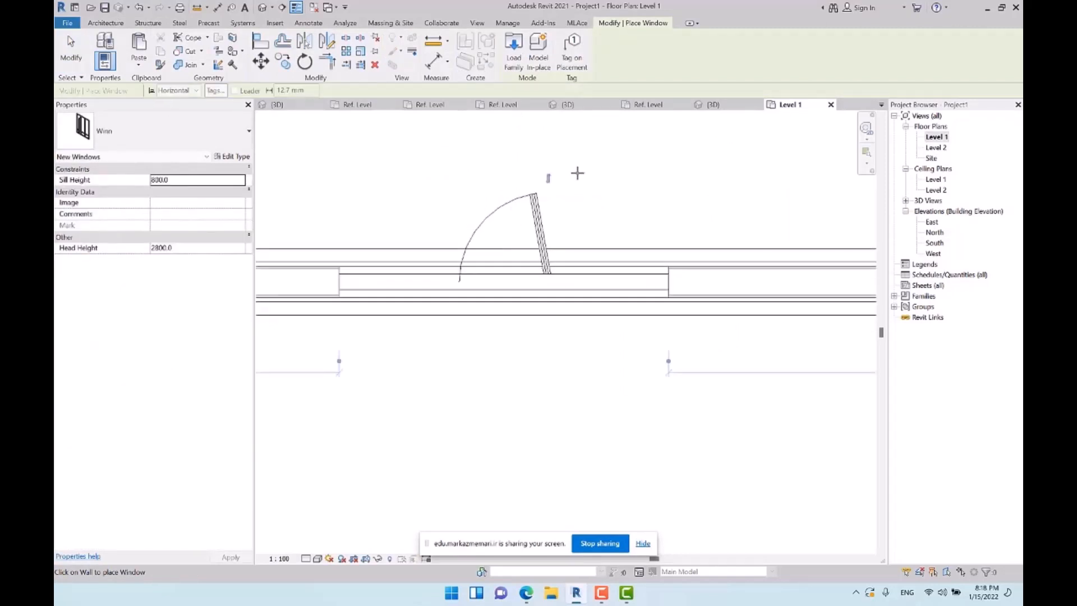
pyautogui.press('Escape')
pyautogui.press('Escape')
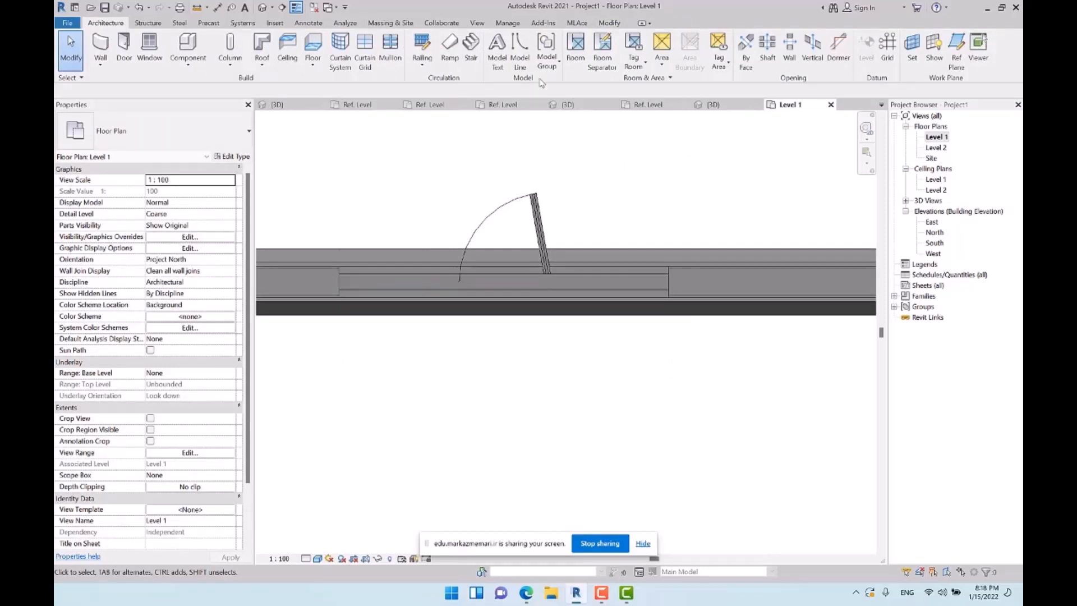
# Open the default 3D view and orbit to examine the placed window from the front of the wall
pyautogui.click(262, 8)
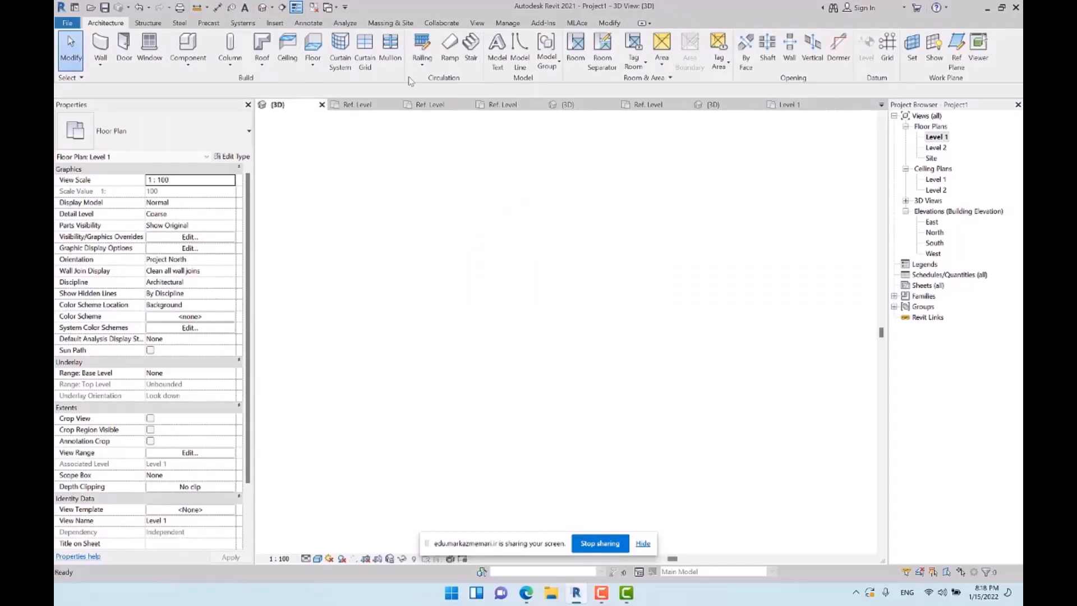
pyautogui.scroll(6, 595, 315)
pyautogui.keyDown('shift'); pyautogui.moveTo(631, 363); pyautogui.dragTo(867, 395, button='middle'); pyautogui.keyUp('shift')
pyautogui.scroll(5, 552, 286)
pyautogui.keyDown('shift'); pyautogui.moveTo(606, 348); pyautogui.dragTo(634, 407, button='middle'); pyautogui.keyUp('shift')
# Try to set the angle A of the placed window's type to 0°
pyautogui.click(547, 323)
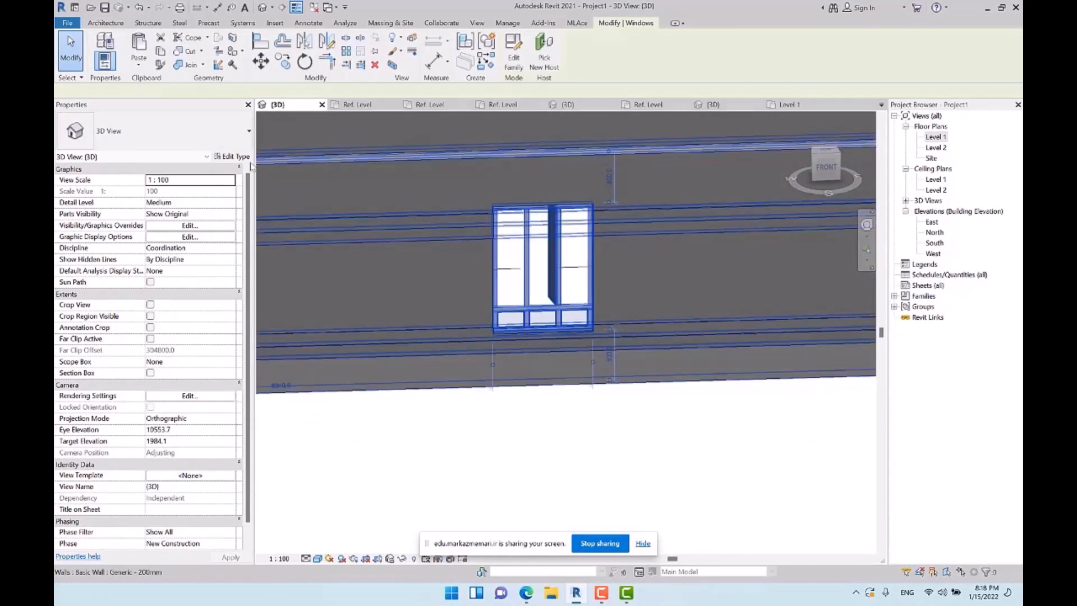
pyautogui.click(231, 156)
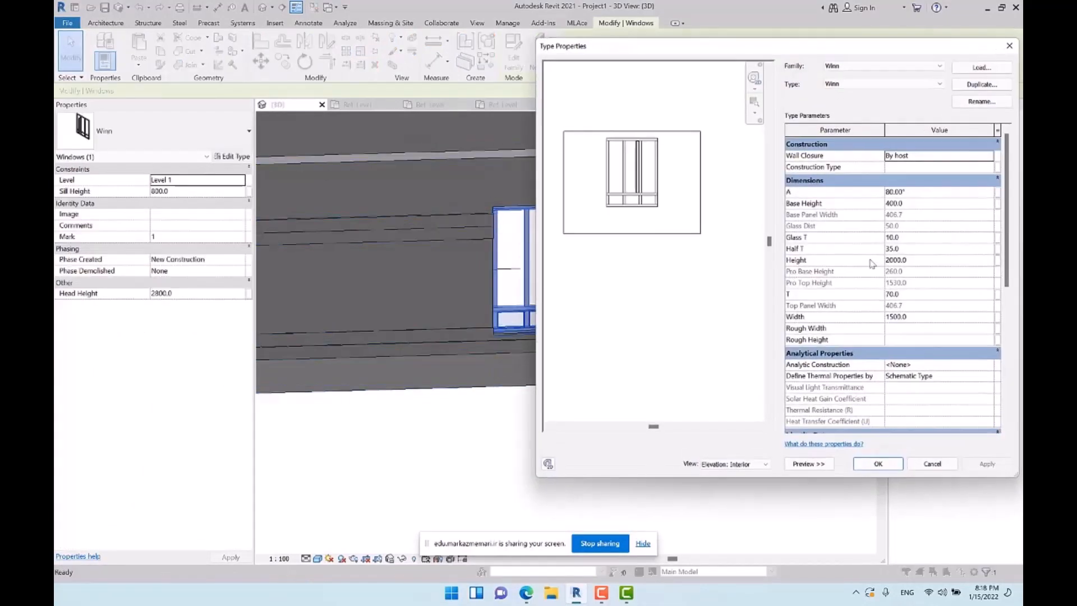
pyautogui.click(929, 190)
pyautogui.write('0')
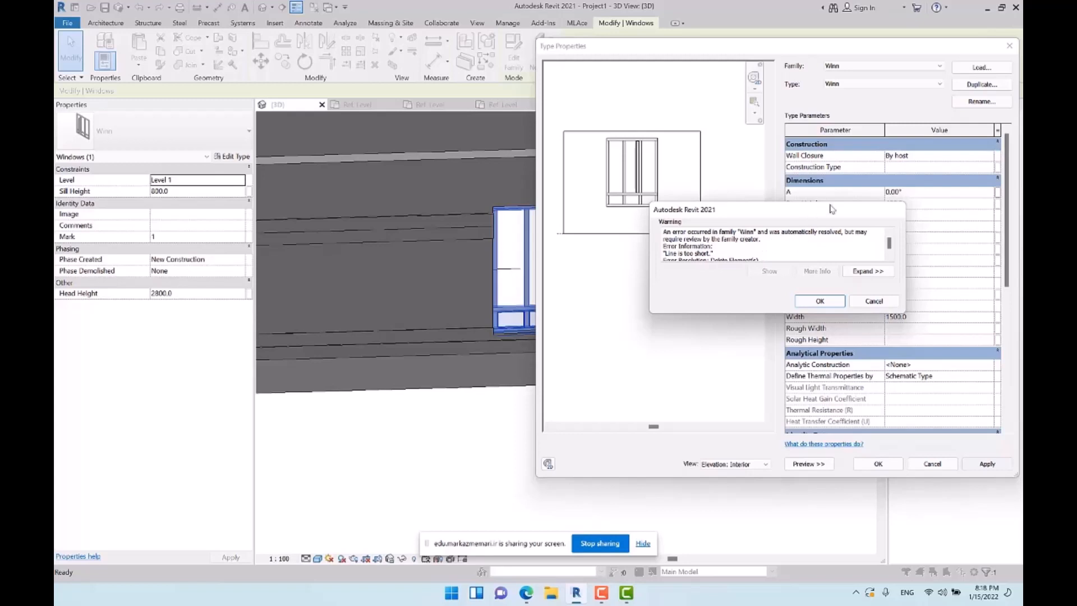
pyautogui.press('Return')
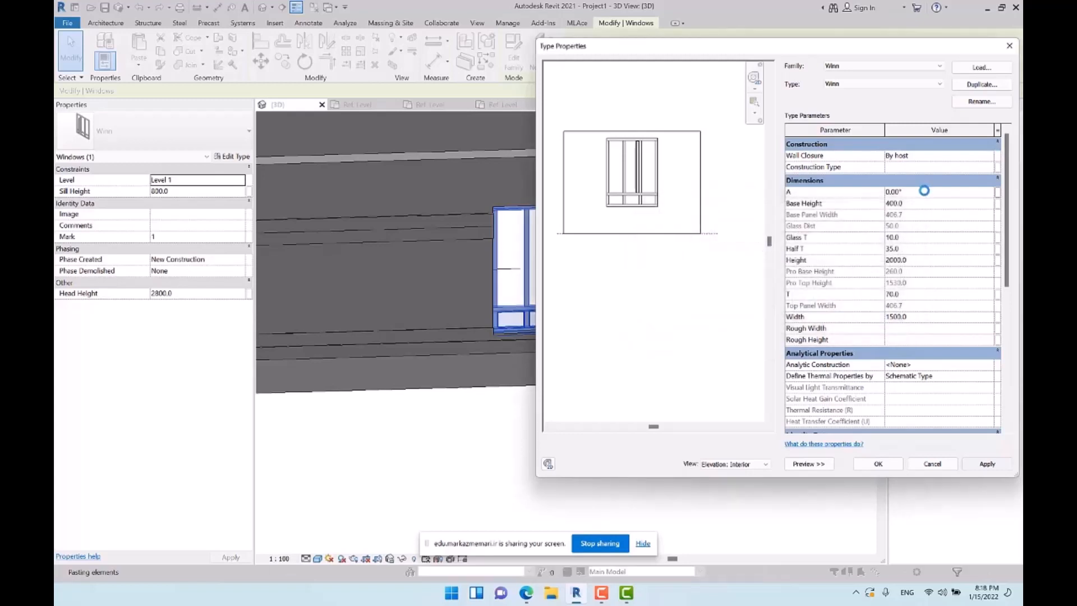
pyautogui.click(922, 194)
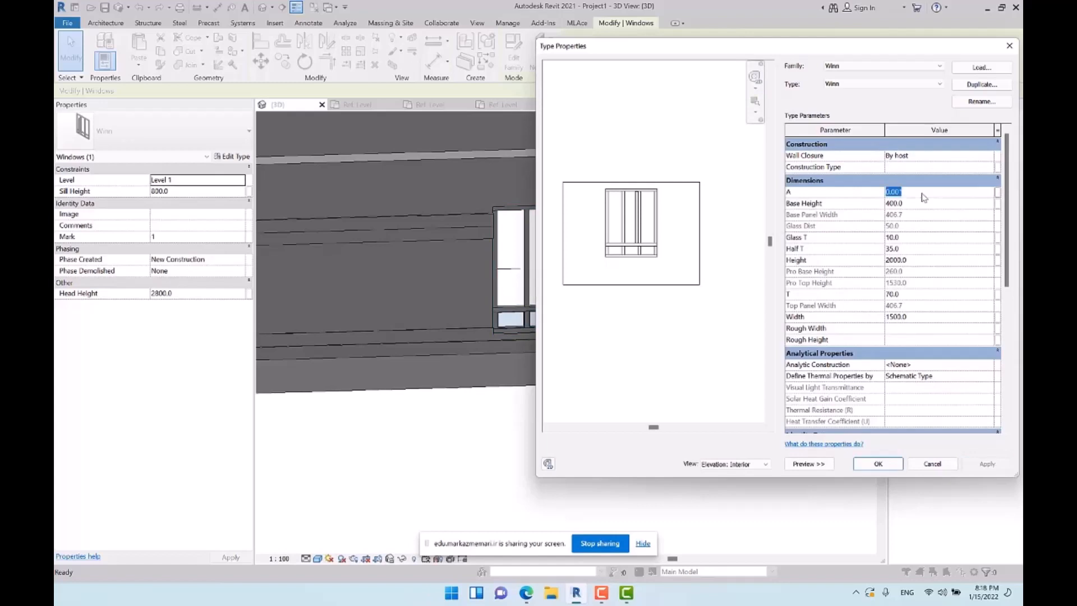
pyautogui.press('Escape')
pyautogui.press('Escape')
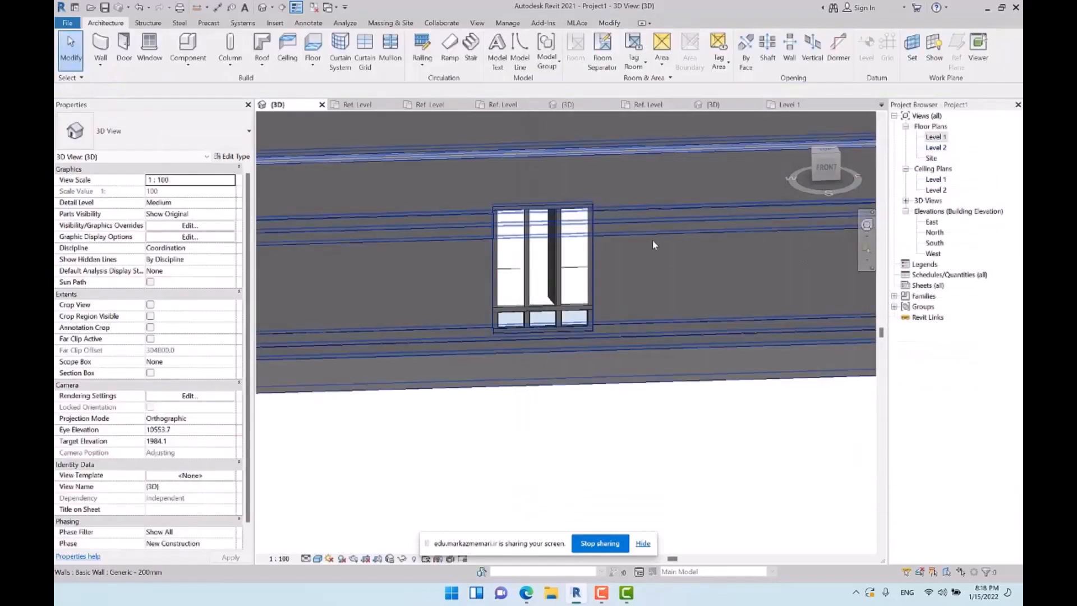
# Set the angle A of the placed window's type to 10° and view the window in the Level 1 floor plan
pyautogui.click(563, 261)
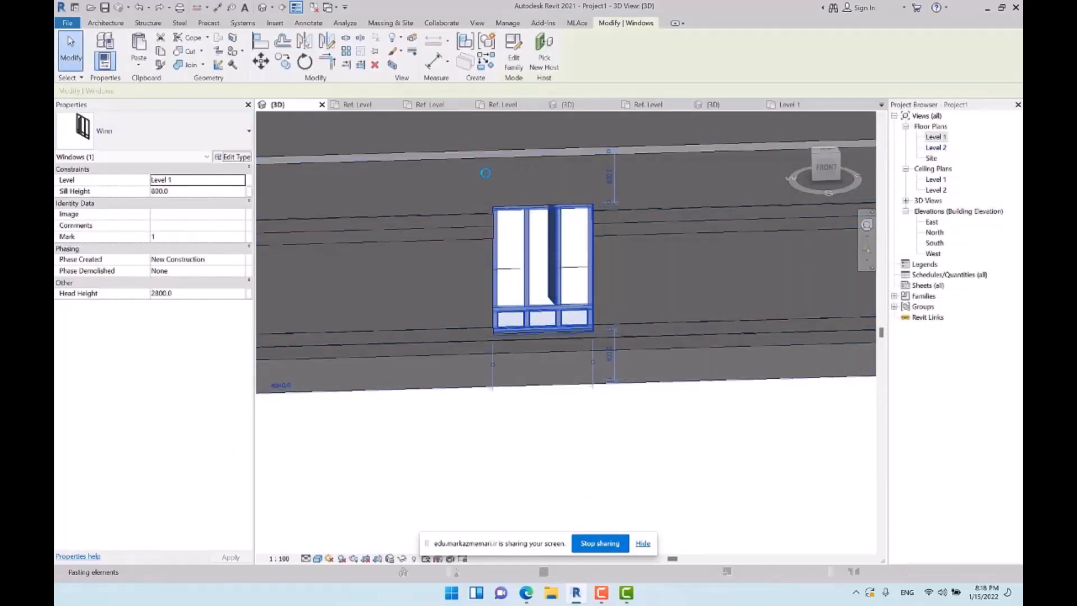
pyautogui.click(230, 157)
pyautogui.click(922, 191)
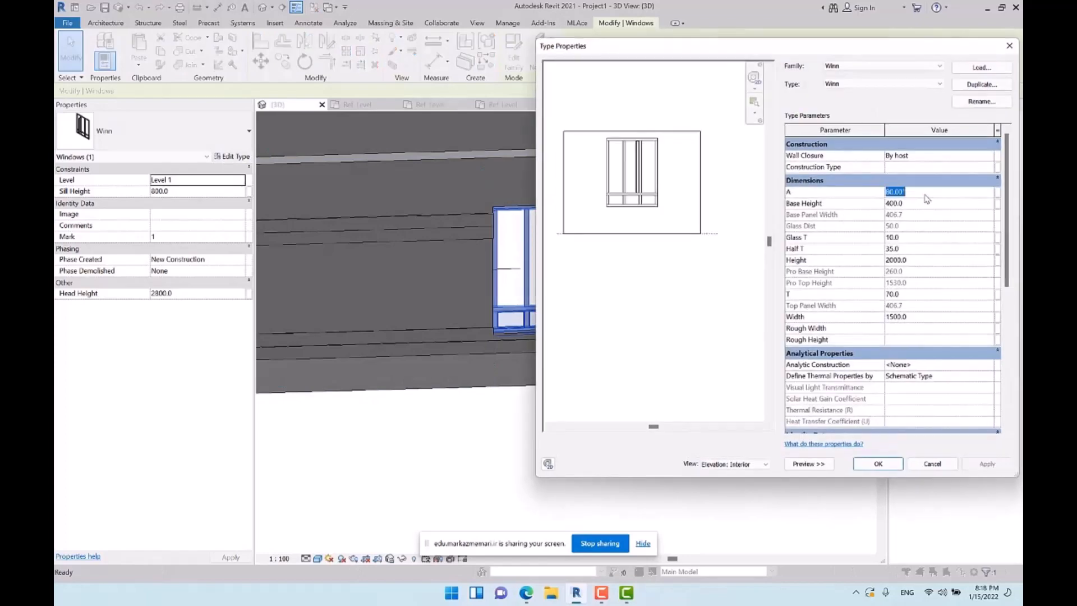
pyautogui.write('10')
pyautogui.press('Return')
pyautogui.click(878, 464)
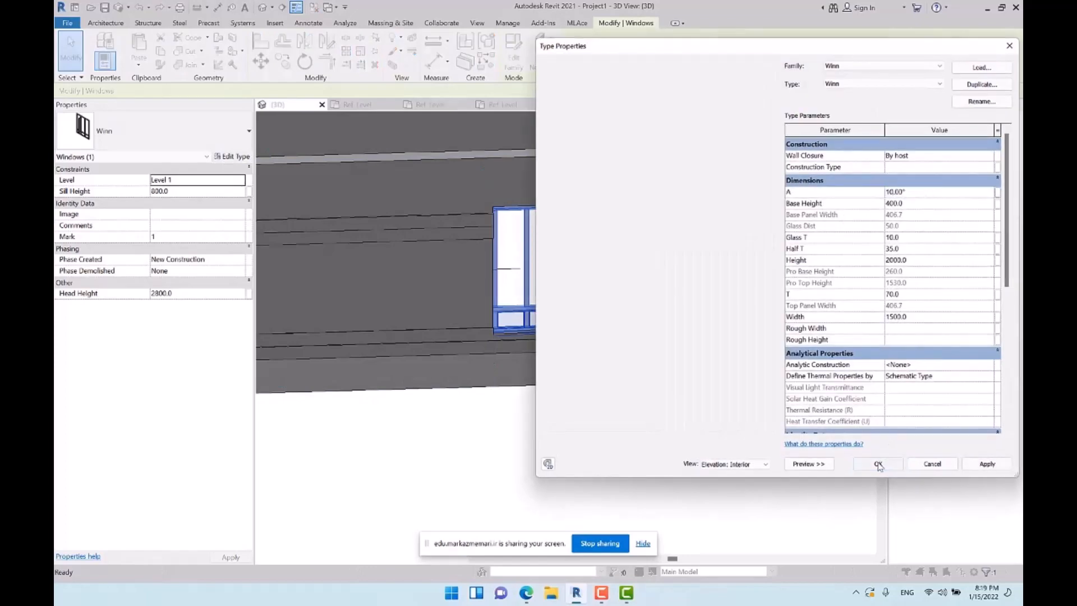
pyautogui.keyDown('shift'); pyautogui.moveTo(614, 119); pyautogui.dragTo(604, 166, button='middle'); pyautogui.keyUp('shift')
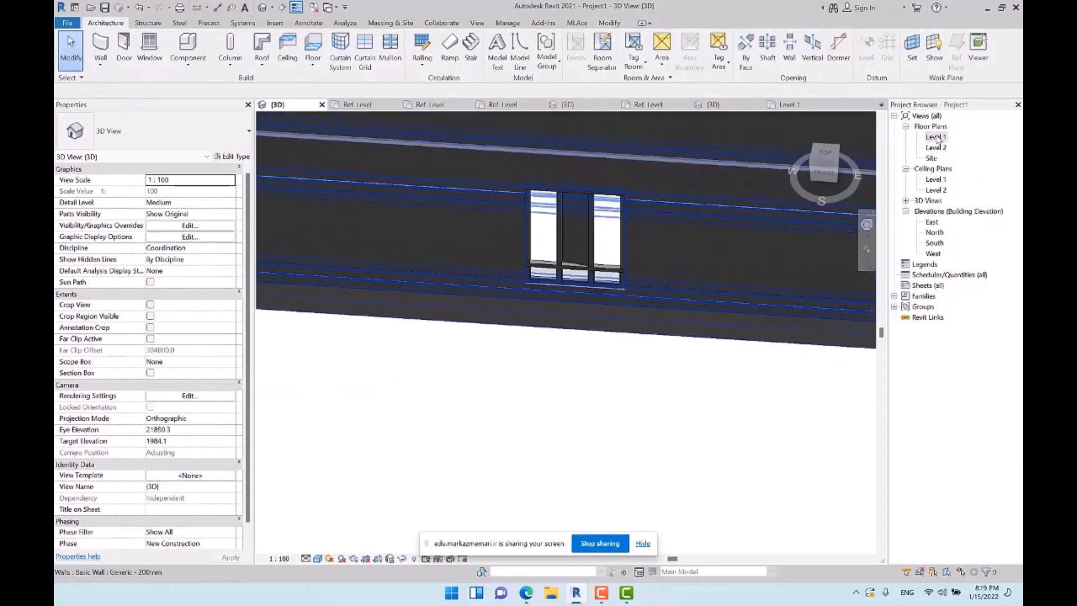
pyautogui.doubleClick(936, 137)
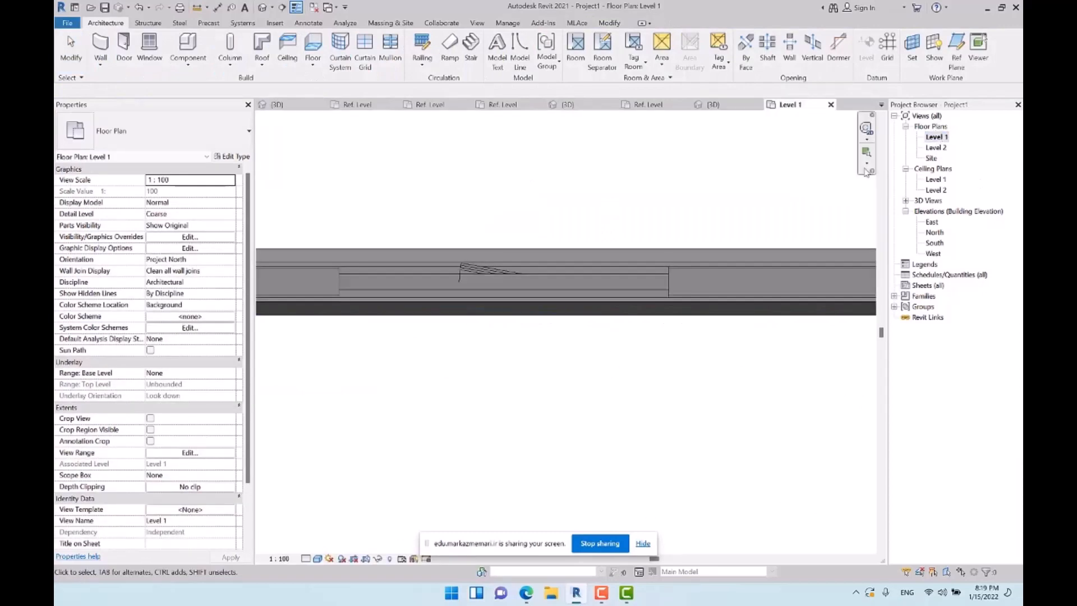
# Open the Winn window family for editing and delete the symbolic swing arc from its Ref. Level plan
pyautogui.doubleClick(479, 267)
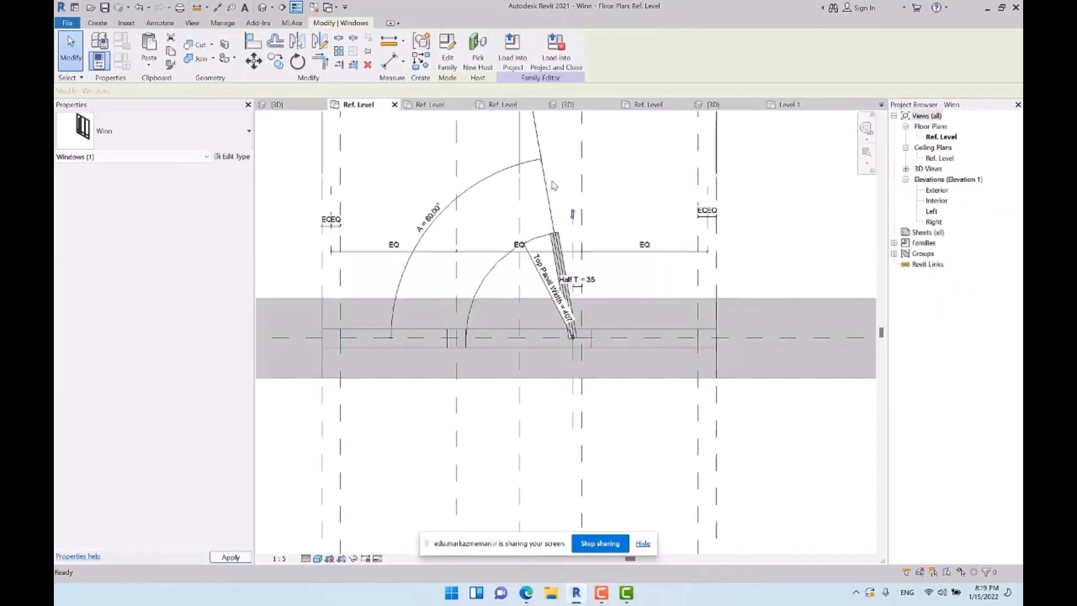
pyautogui.moveTo(621, 290); pyautogui.dragTo(576, 314, button='middle')
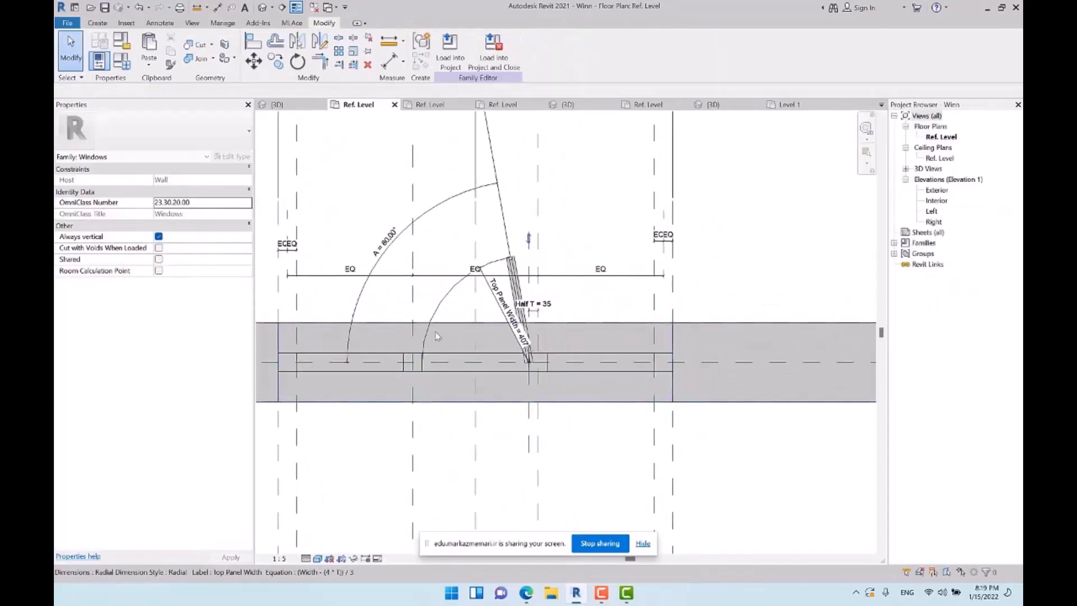
pyautogui.click(448, 301)
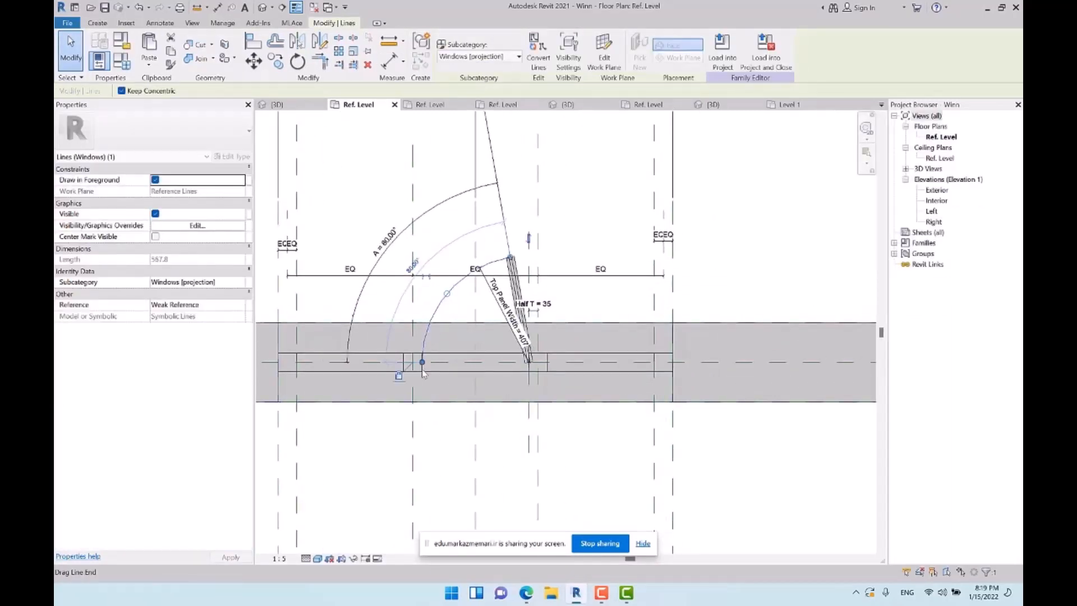
pyautogui.press('Delete')
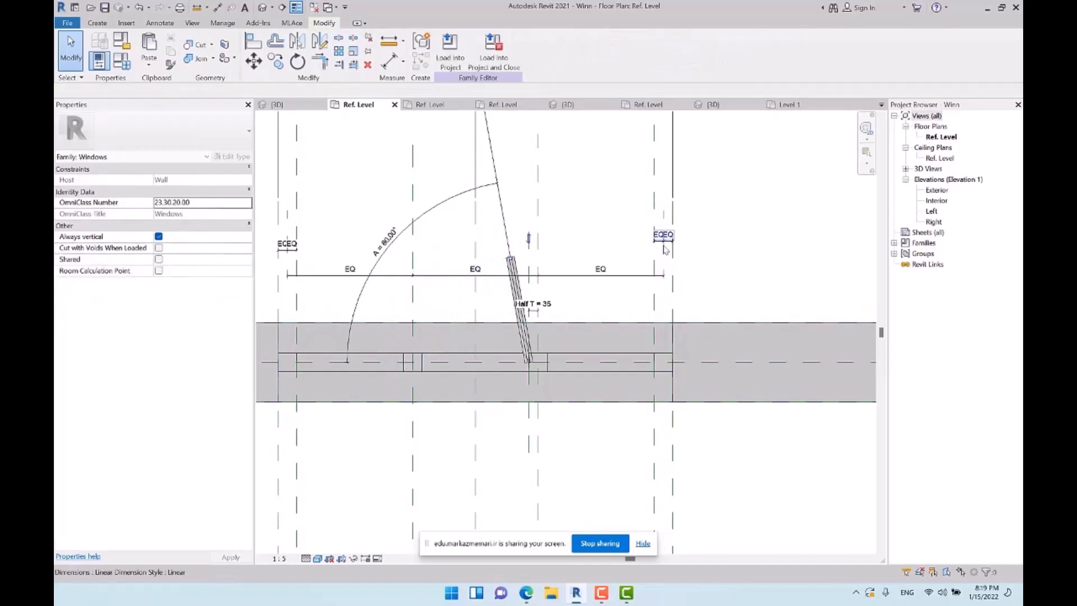
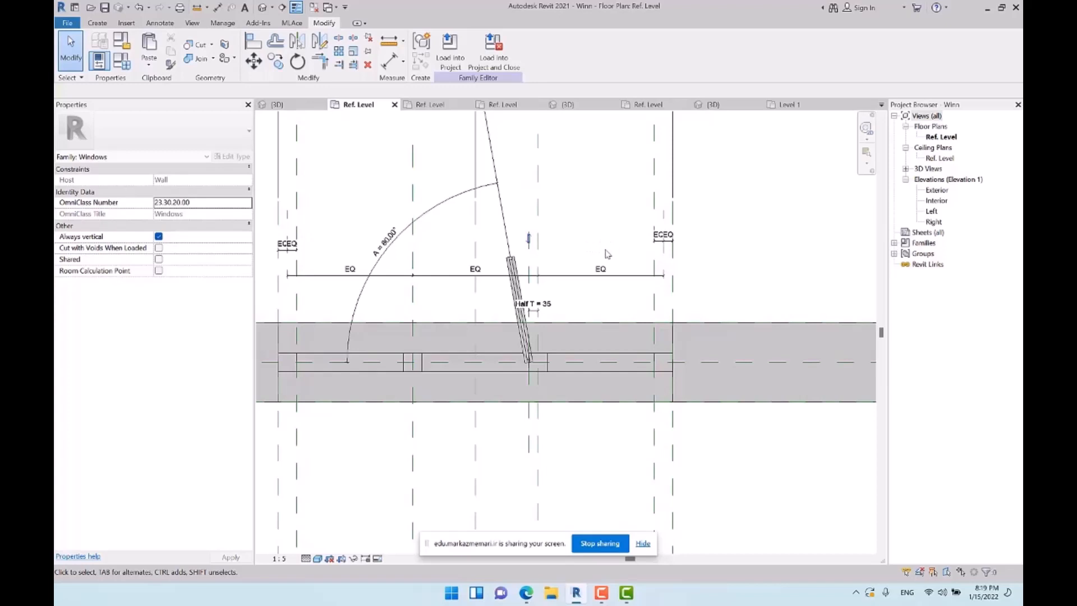
# Undo the deletion of the swing arc and stretch its panel-side end to the vertical reference plane through the hinge
pyautogui.hotkey('ctrl', 'z')
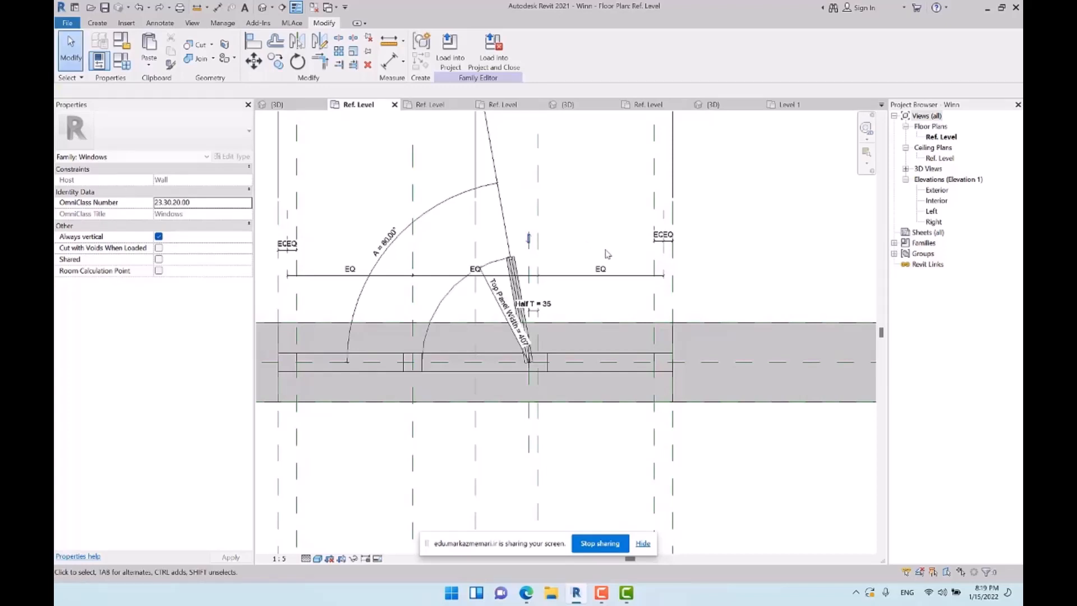
pyautogui.click(453, 284)
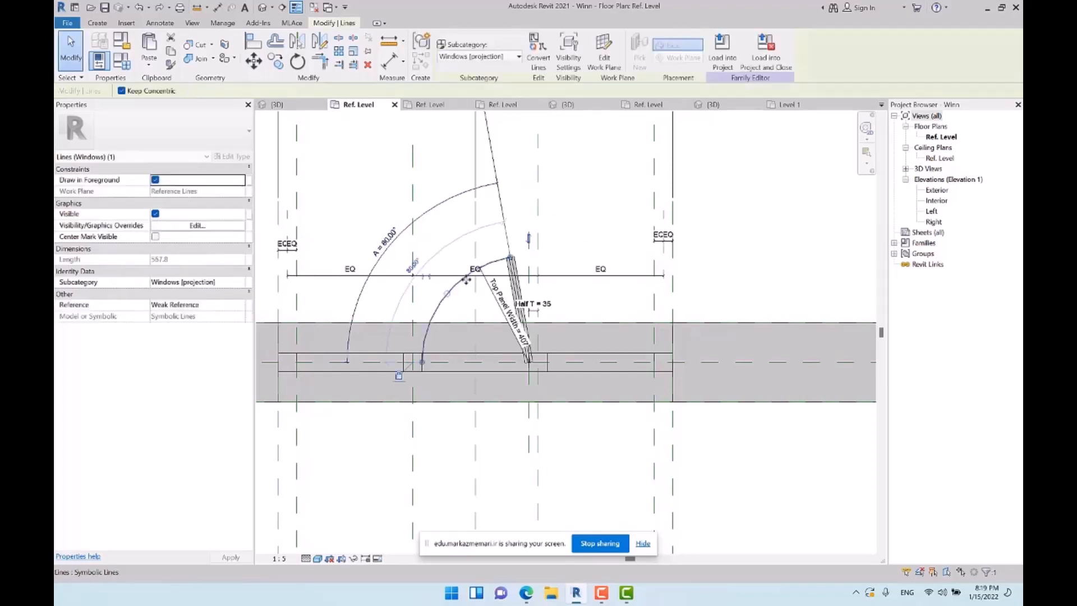
pyautogui.scroll(3, 536, 278)
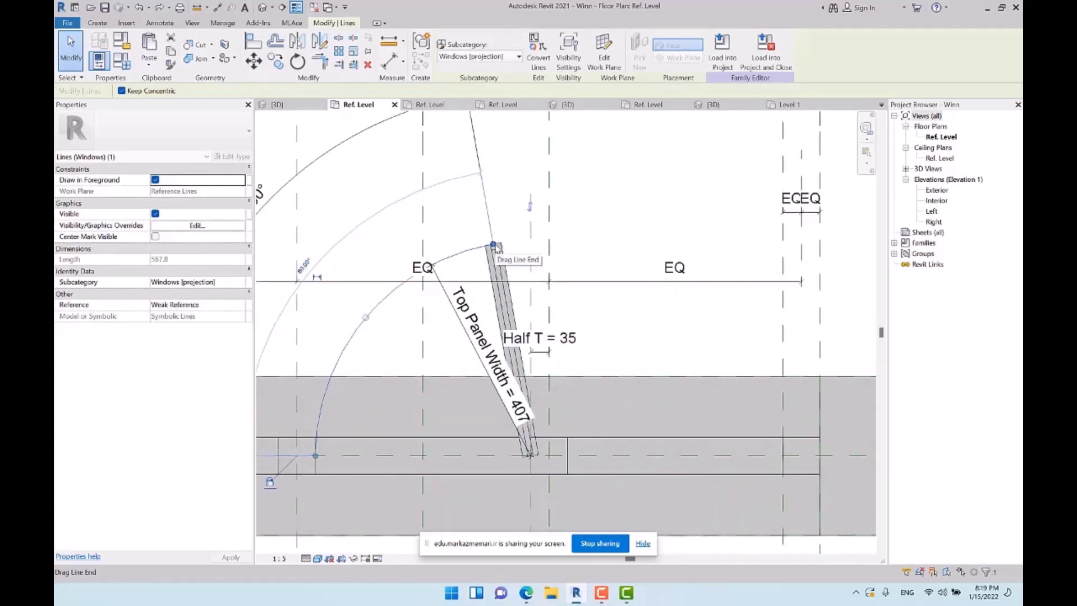
pyautogui.moveTo(494, 245); pyautogui.dragTo(531, 241)
pyautogui.click(644, 251)
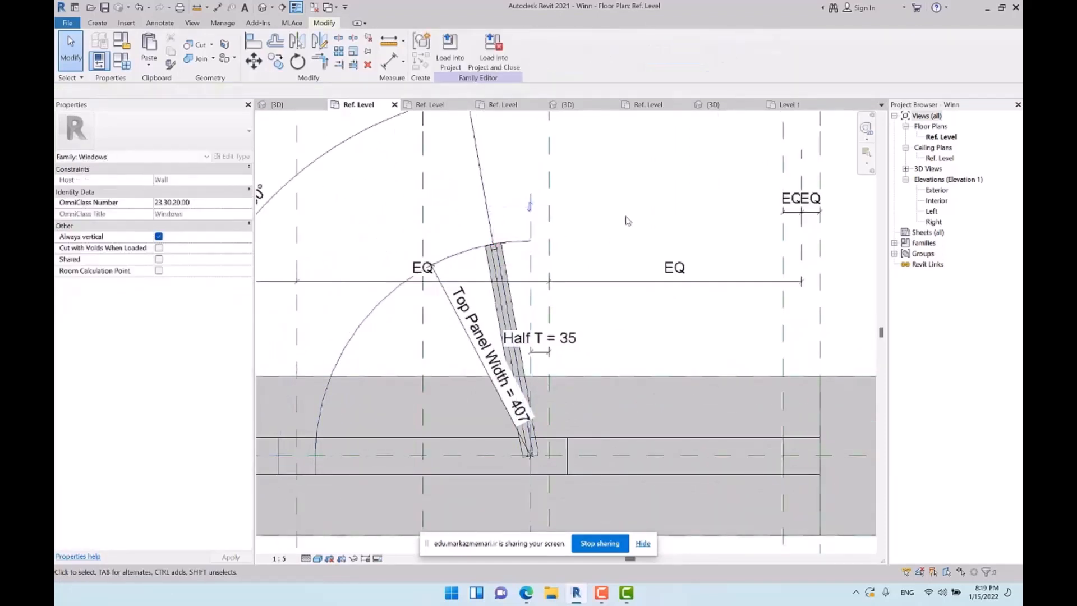
pyautogui.scroll(-2, 515, 246)
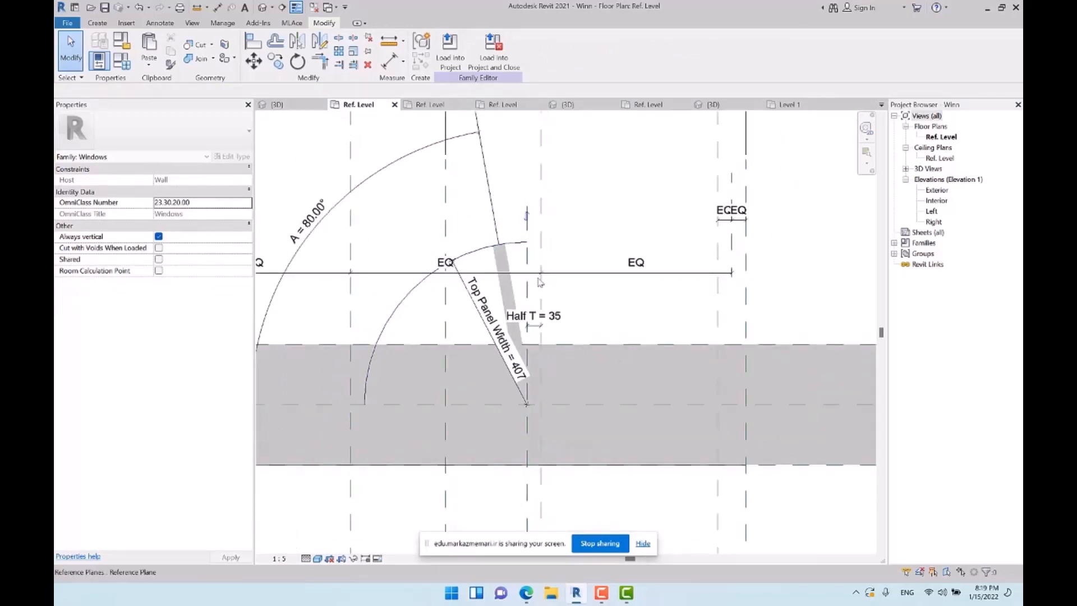
# Set the angle parameter A to 60° in the family types to flex the panel and swing arc
pyautogui.moveTo(457, 247); pyautogui.dragTo(436, 210, button='middle')
pyautogui.click(123, 64)
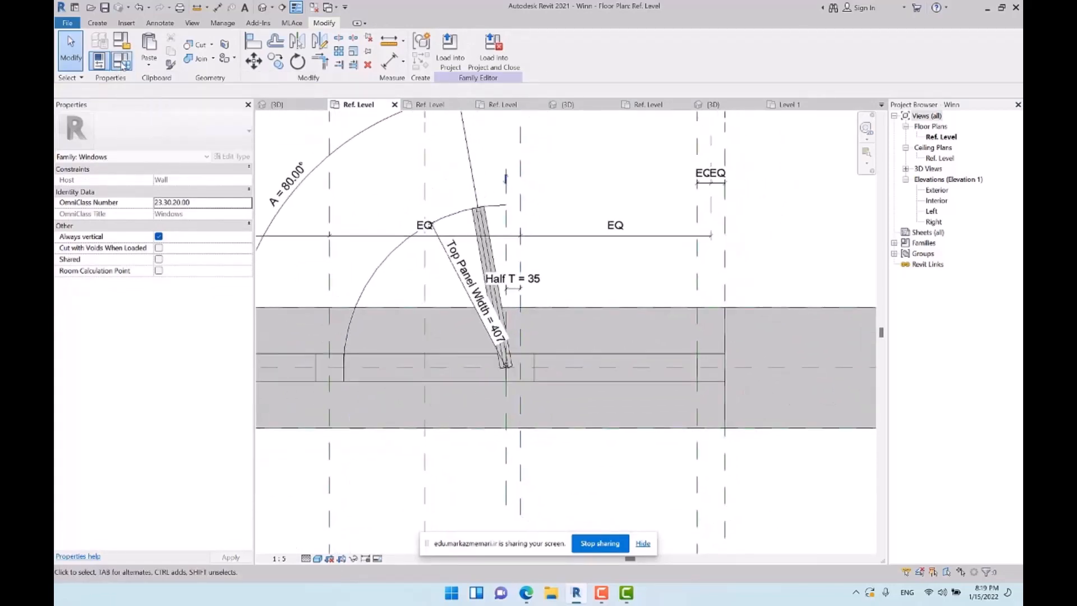
pyautogui.click(818, 173)
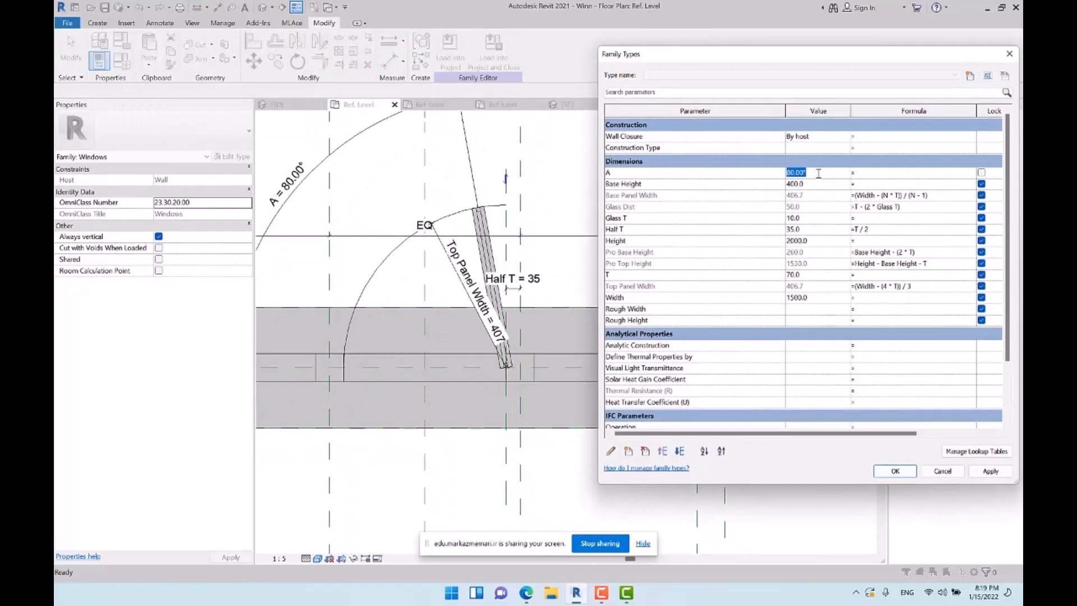
pyautogui.write('60')
pyautogui.press('Tab')
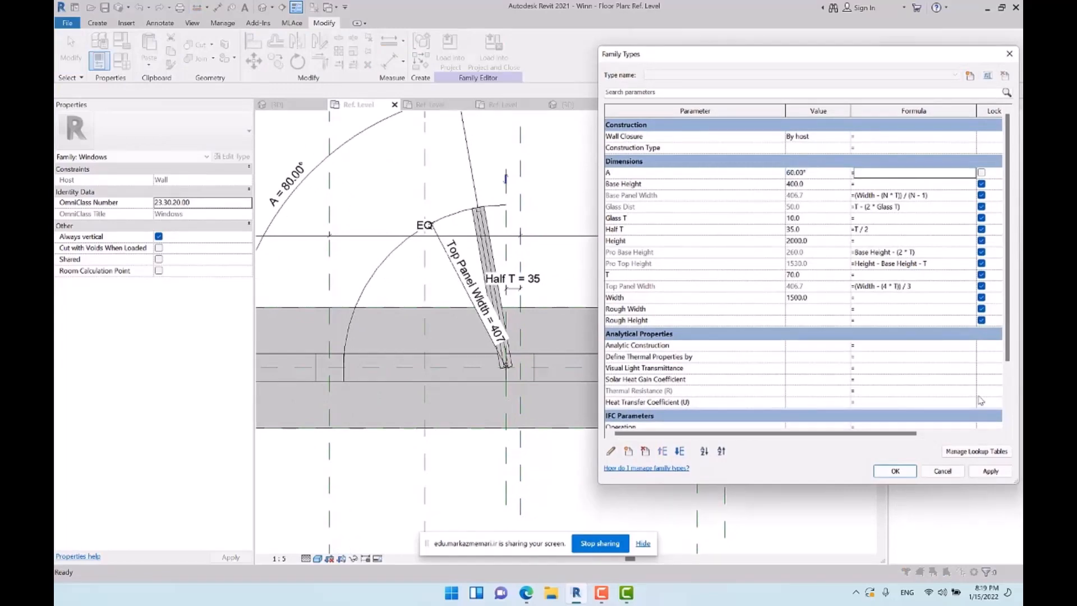
pyautogui.click(983, 470)
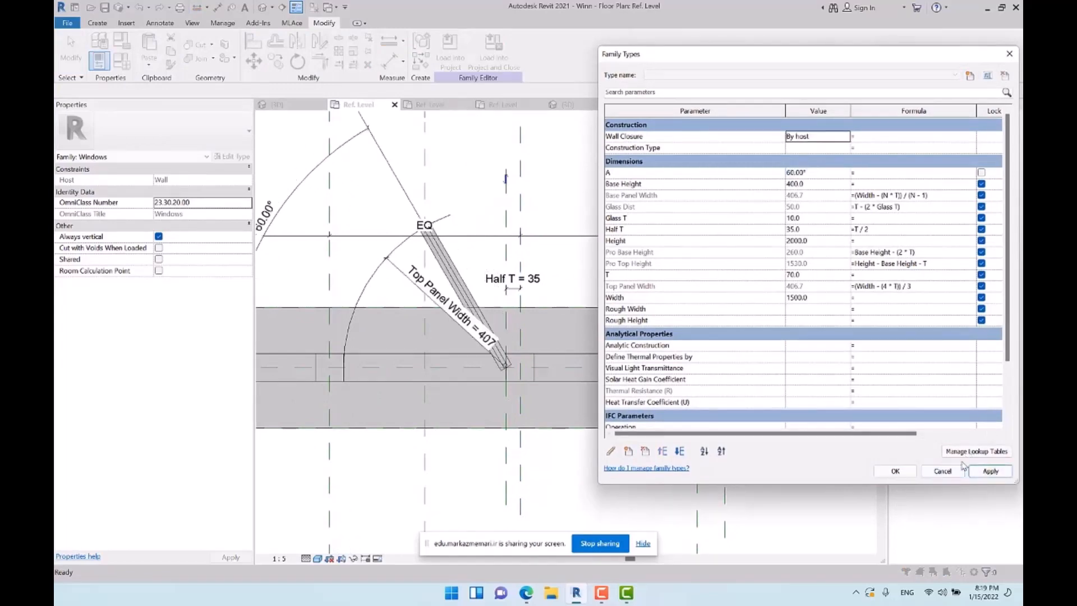
pyautogui.click(891, 476)
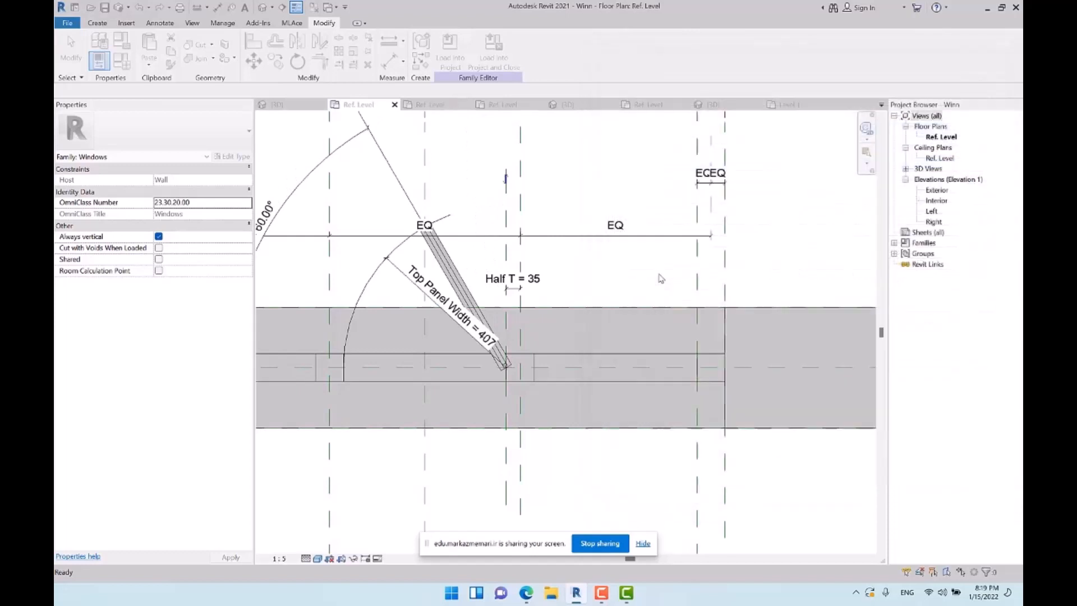
# Stretch the swing arc's upper end to the vertical hinge reference plane again and lock it there with Align
pyautogui.click(448, 216)
pyautogui.moveTo(453, 214); pyautogui.dragTo(507, 205)
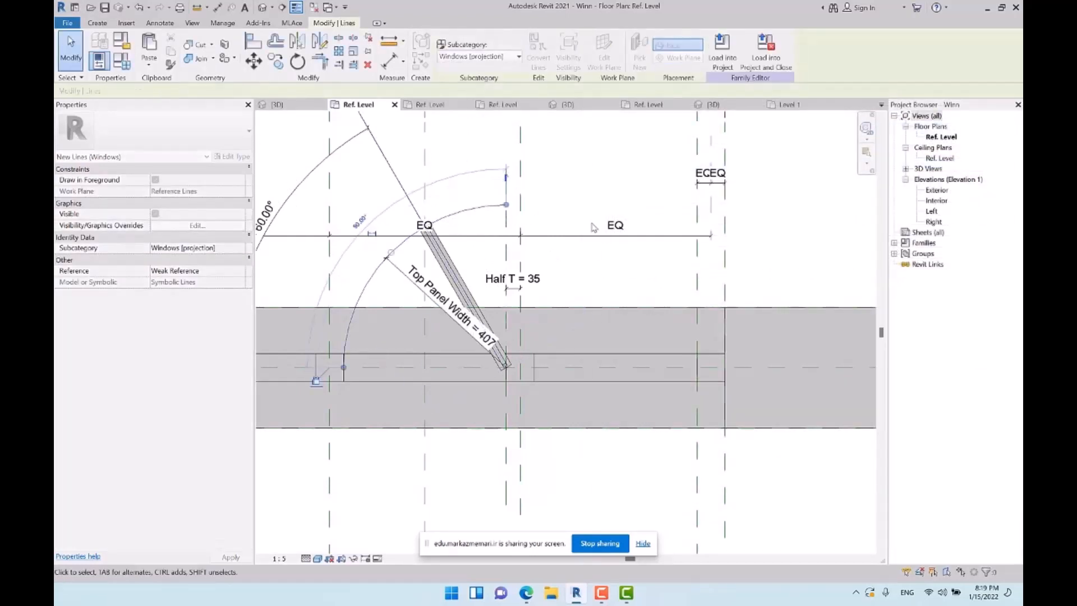
pyautogui.click(567, 162)
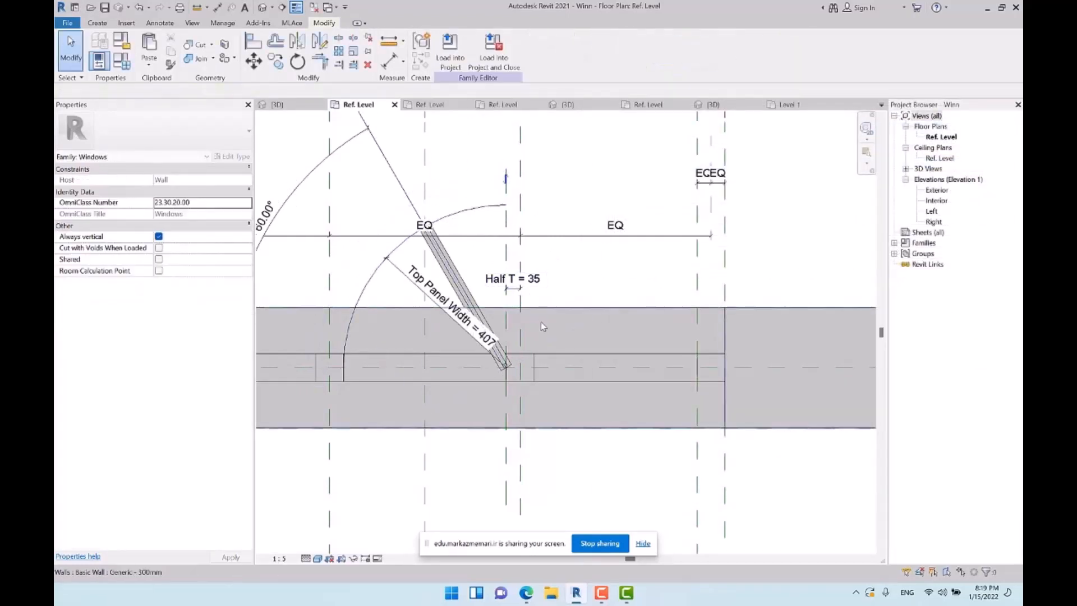
pyautogui.scroll(-2, 558, 247)
pyautogui.click(252, 42)
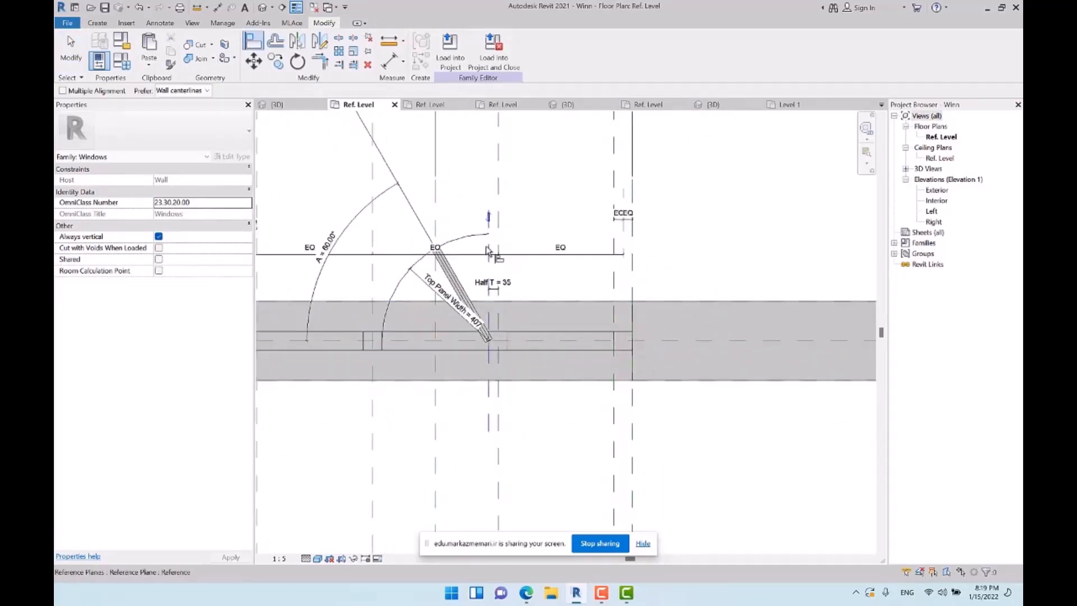
pyautogui.click(502, 334)
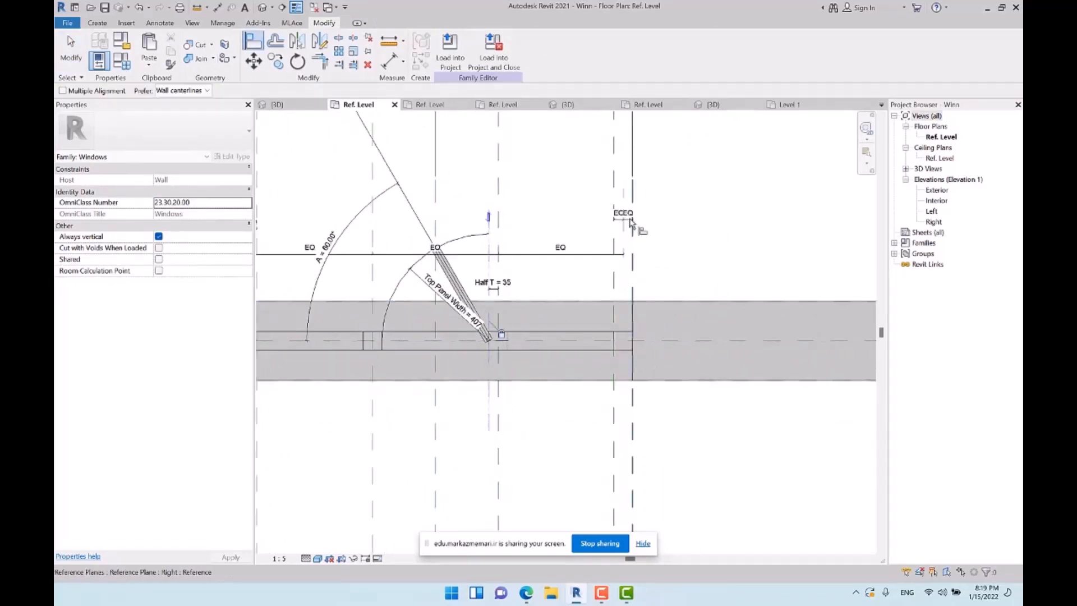
pyautogui.moveTo(570, 214); pyautogui.dragTo(550, 207, button='middle')
pyautogui.click(70, 49)
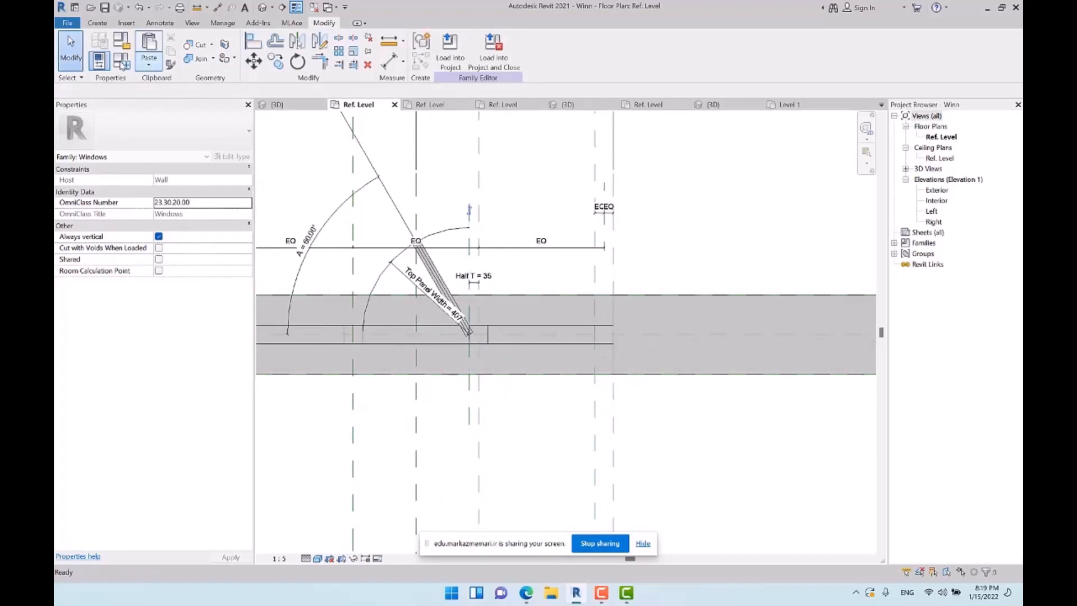
# Set the family's angle parameter A to 45° and apply it to test the locked arc
pyautogui.click(121, 61)
pyautogui.click(824, 174)
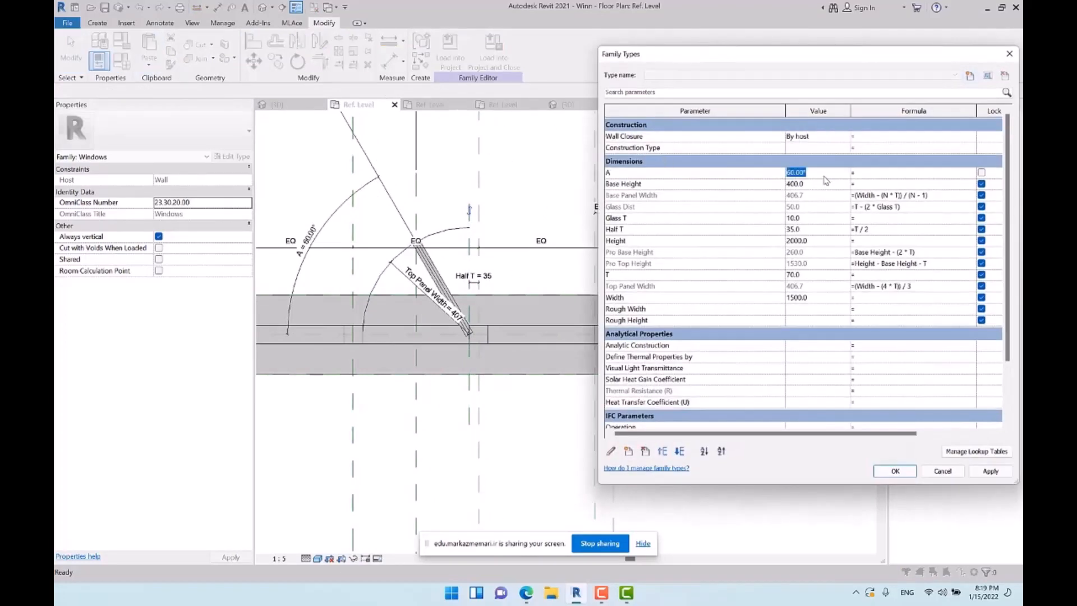
pyautogui.write('45')
pyautogui.press('Tab')
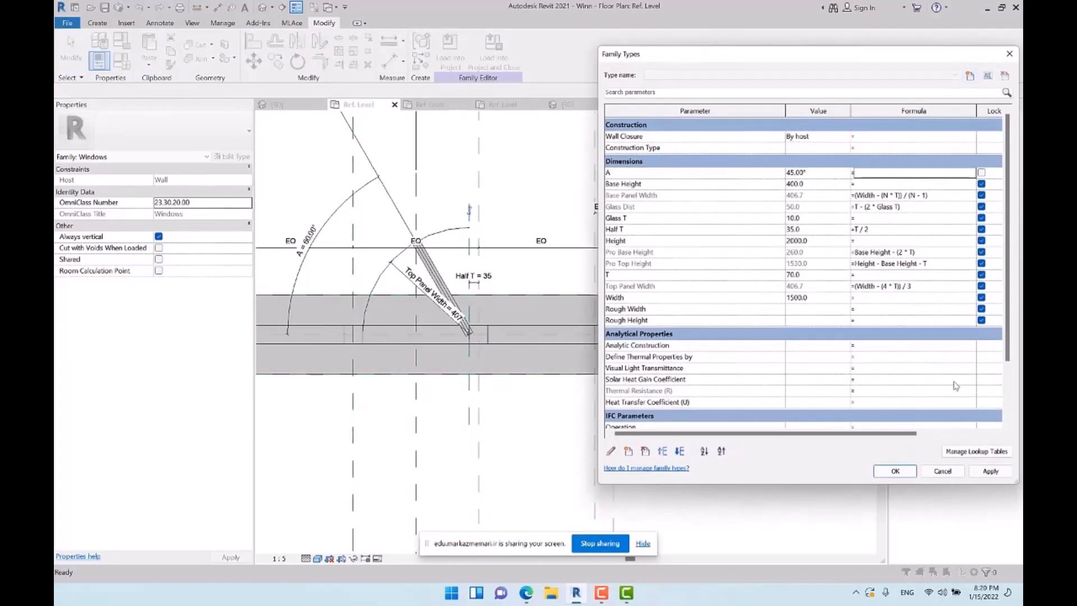
pyautogui.click(988, 471)
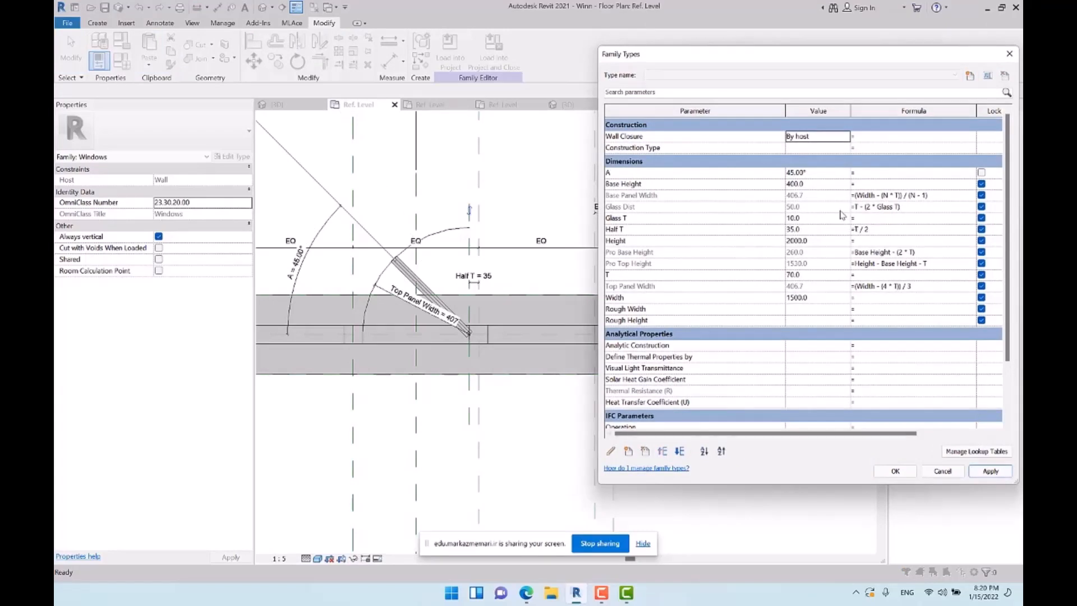
# Set the family's Width parameter to 2000 and apply it to test how the arc resizes
pyautogui.click(830, 298)
pyautogui.write('2')
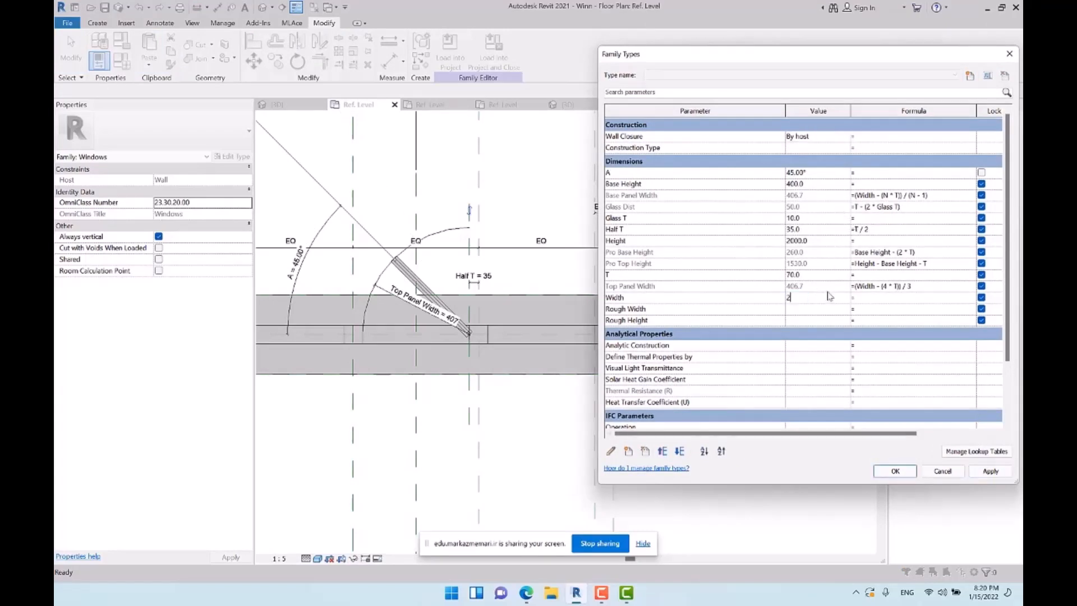
pyautogui.write('000')
pyautogui.click(1001, 474)
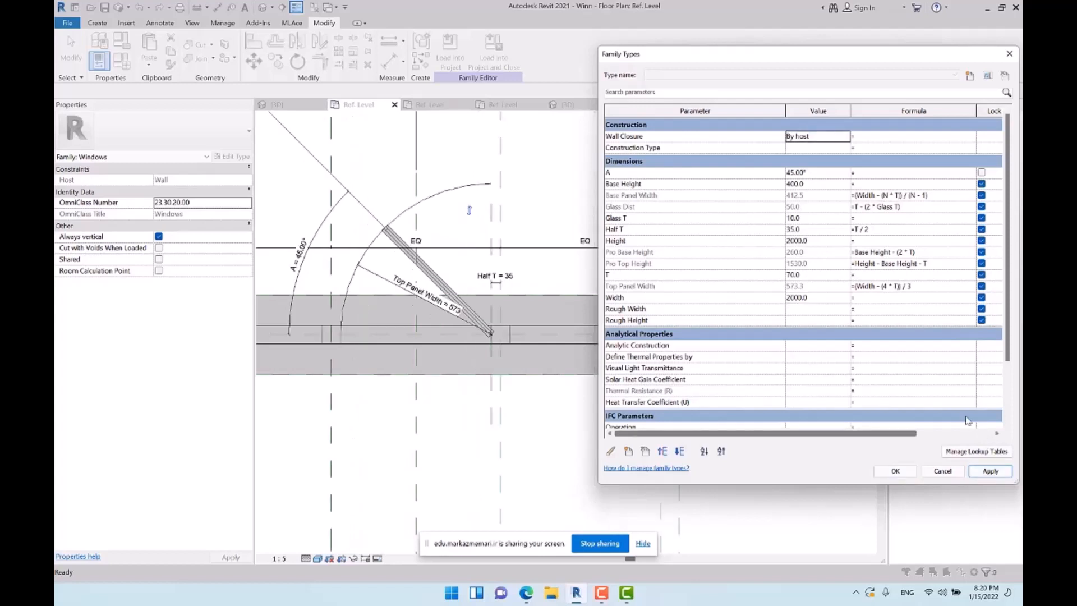
pyautogui.click(896, 471)
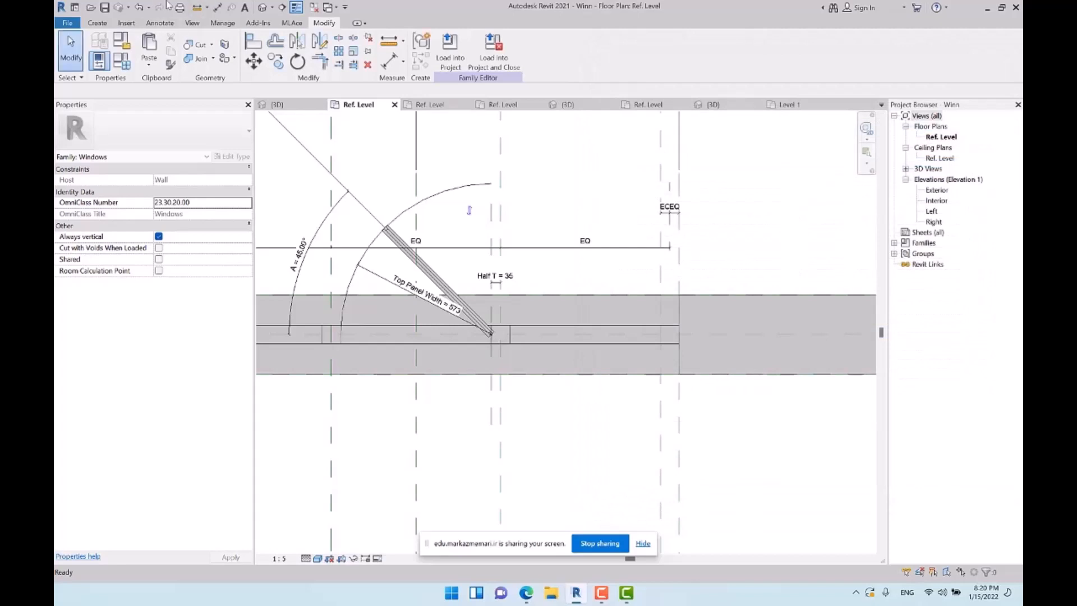
# Set the swing arc's visibility to show only if the instance is cut, at Coarse, Medium and Fine detail levels
pyautogui.click(443, 191)
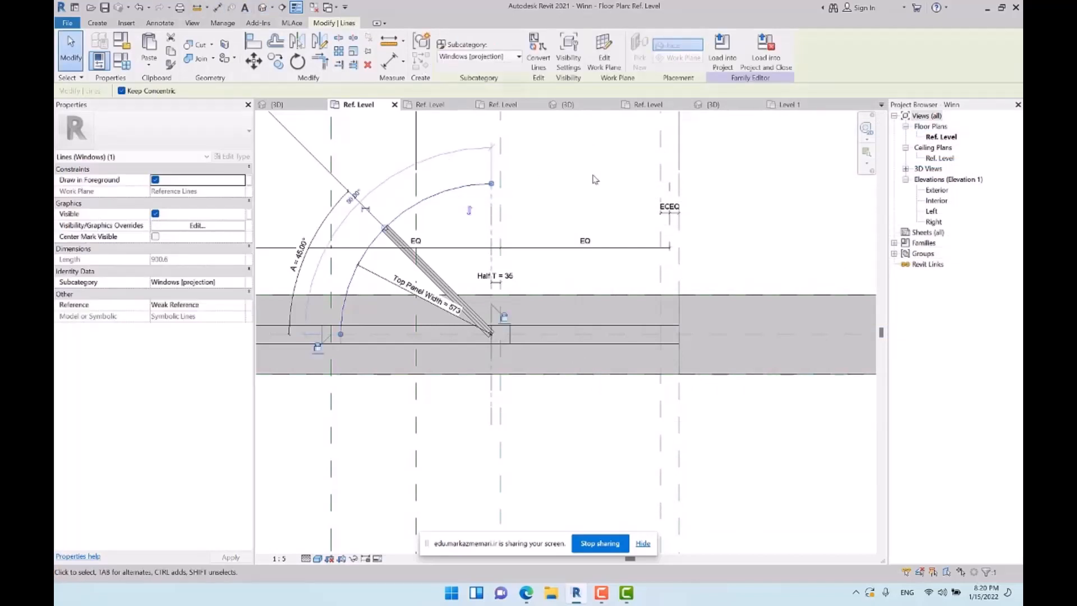
pyautogui.click(568, 59)
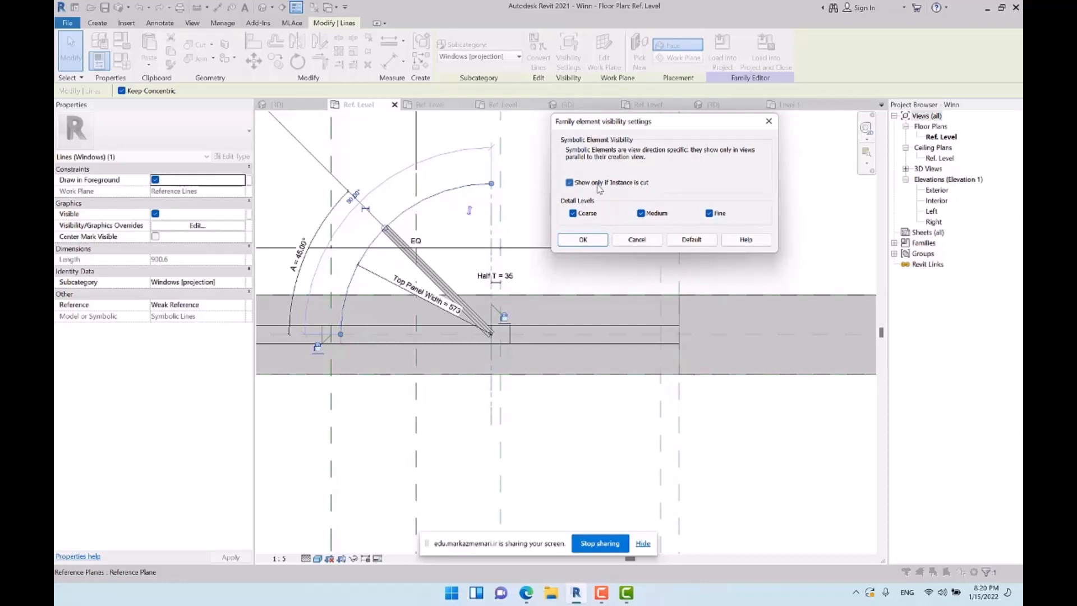
pyautogui.click(583, 240)
pyautogui.click(746, 202)
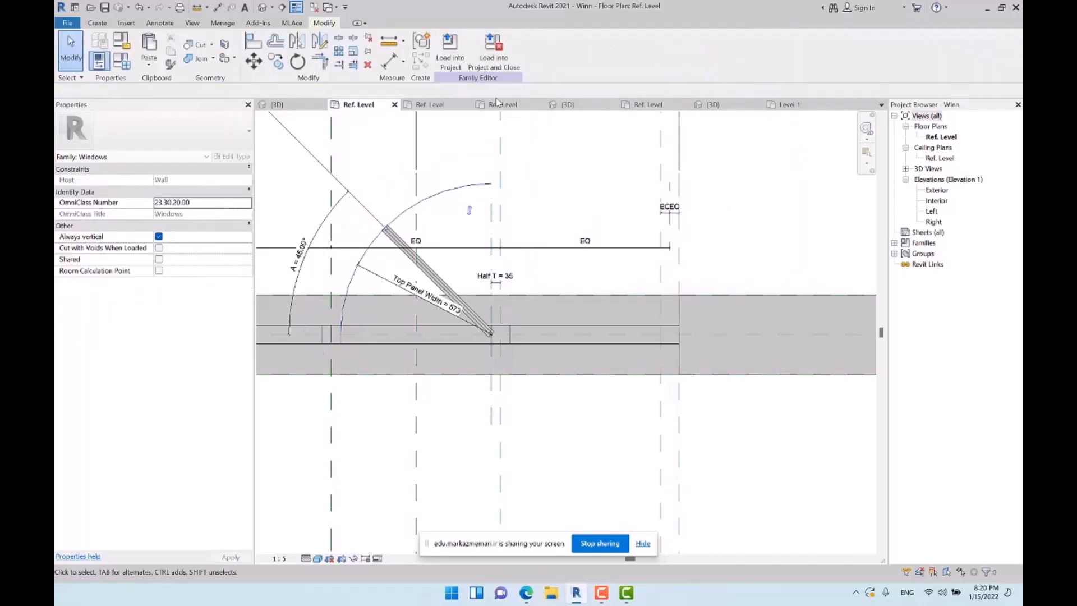
# Load the edited Winn family into Project1, overwriting the existing version
pyautogui.click(450, 50)
pyautogui.click(385, 267)
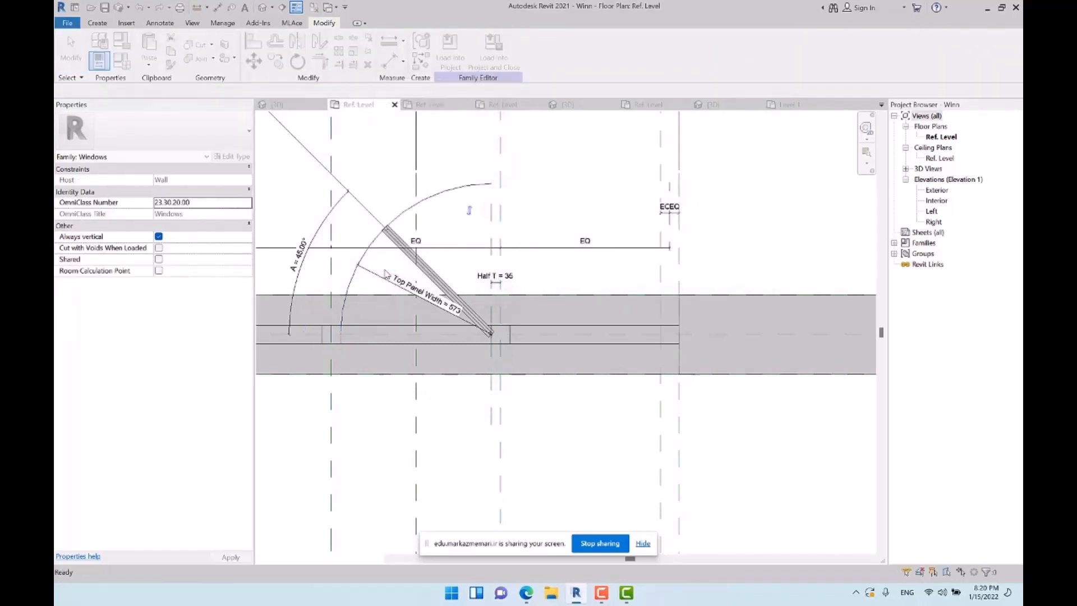
pyautogui.click(470, 263)
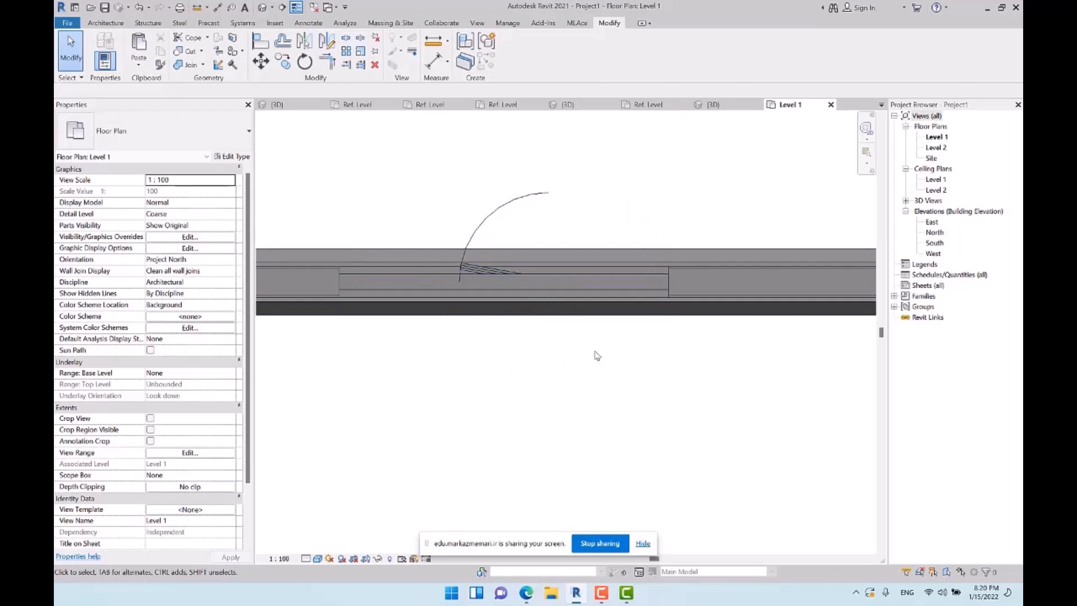
# Reopen the Winn family from the placed window and draw a vertical symbolic line from the swing arc's upper end to the hinge point
pyautogui.click(542, 195)
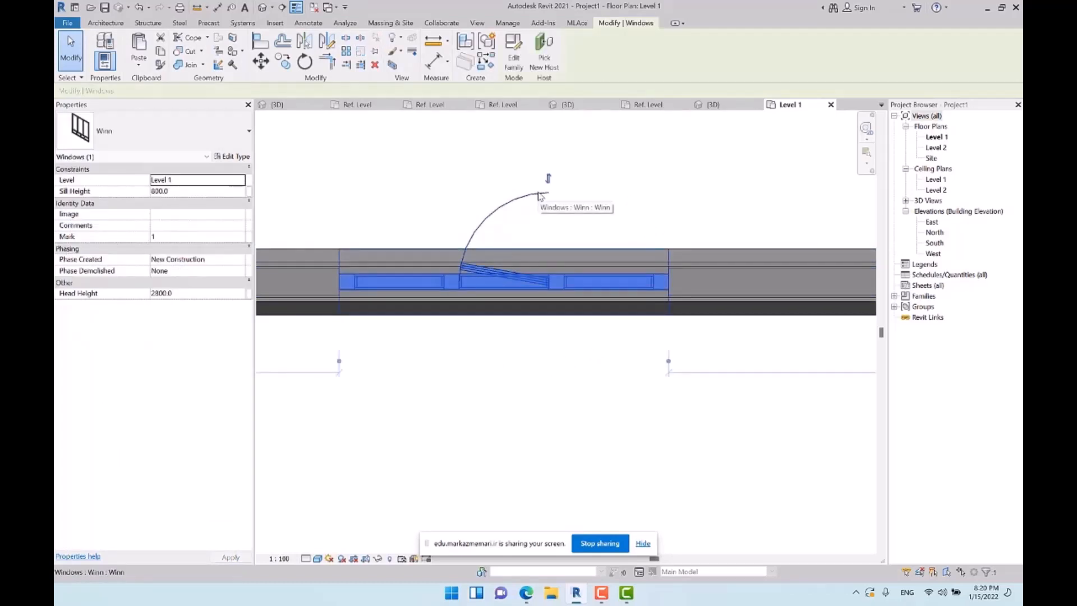
pyautogui.click(513, 53)
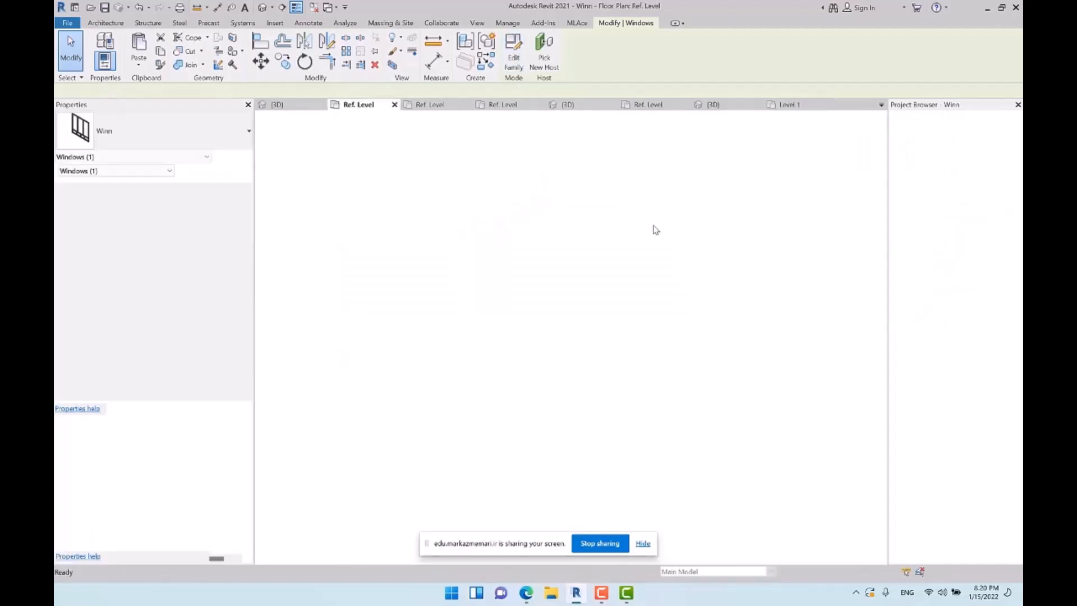
pyautogui.moveTo(537, 214); pyautogui.dragTo(561, 221, button='middle')
pyautogui.click(160, 23)
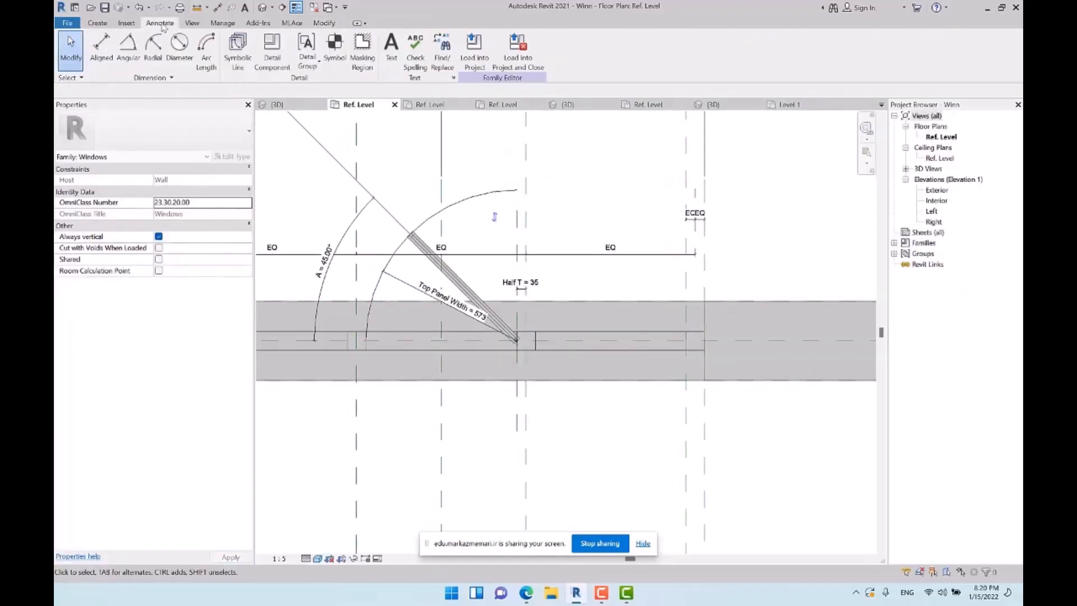
pyautogui.click(240, 44)
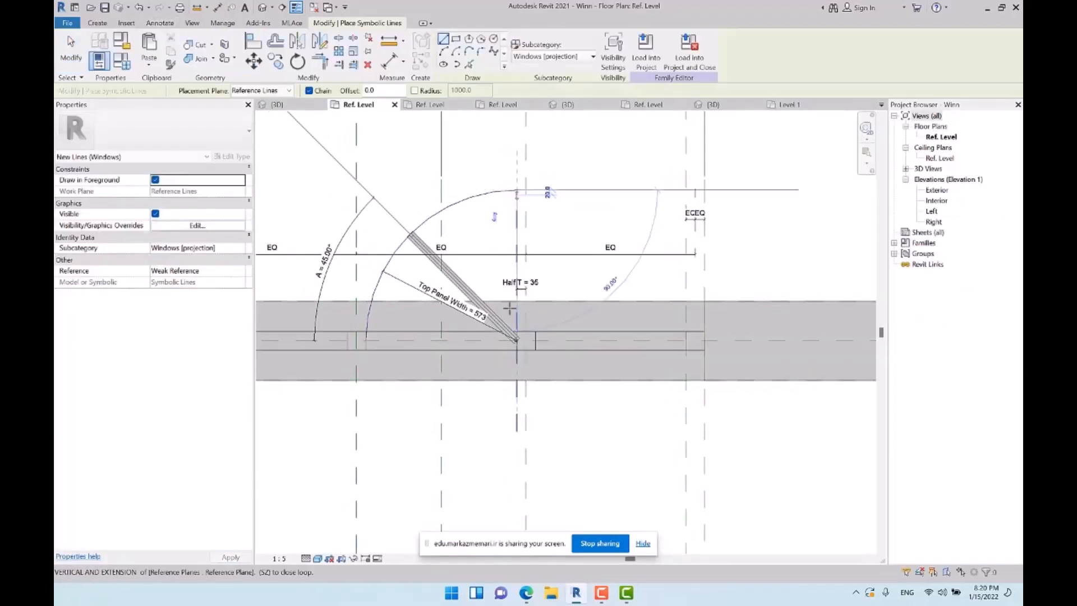
pyautogui.scroll(4, 516, 337)
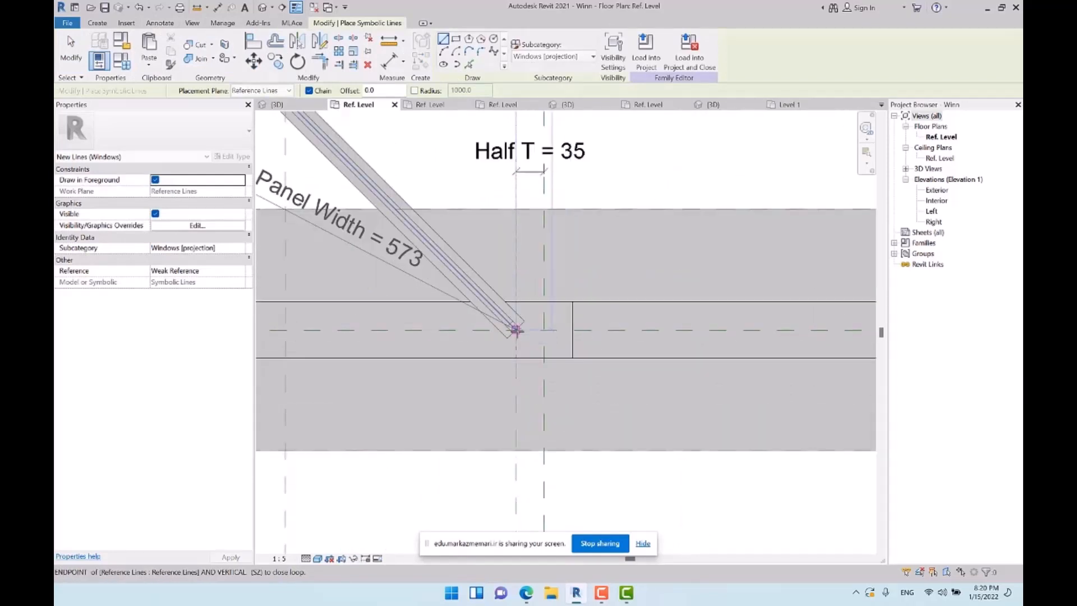
pyautogui.click(506, 357)
pyautogui.scroll(-2, 505, 359)
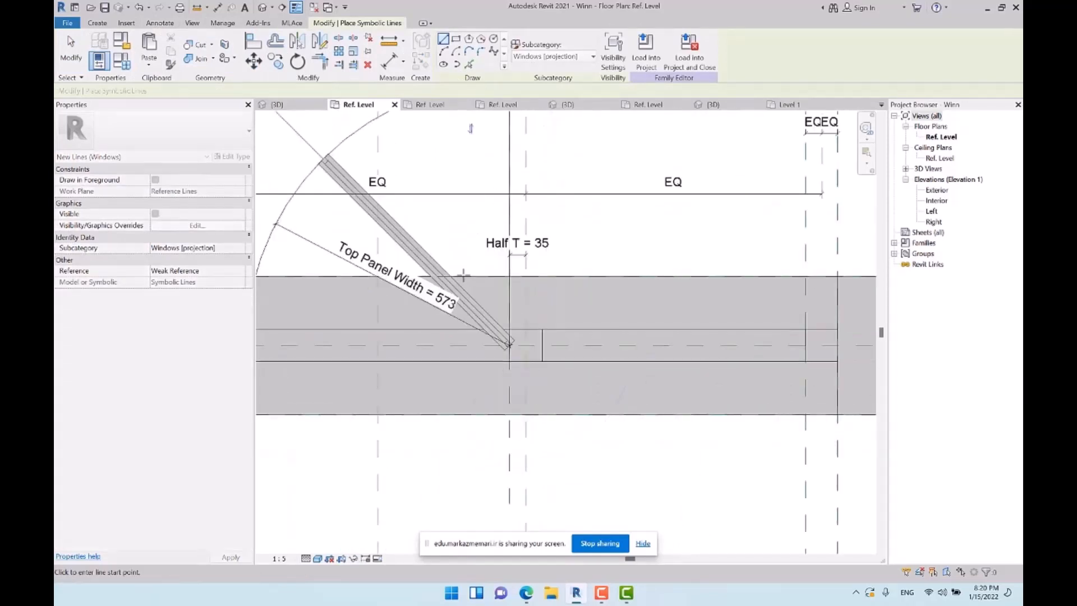
pyautogui.scroll(-2, 471, 326)
pyautogui.press('Escape')
pyautogui.click(253, 40)
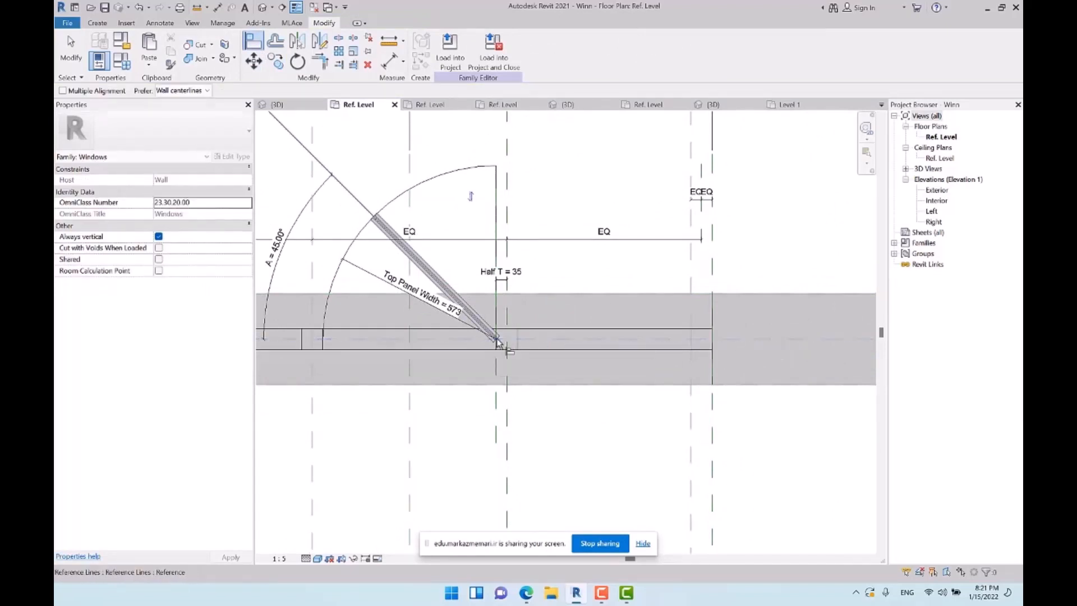
pyautogui.press('Escape')
pyautogui.press('Escape')
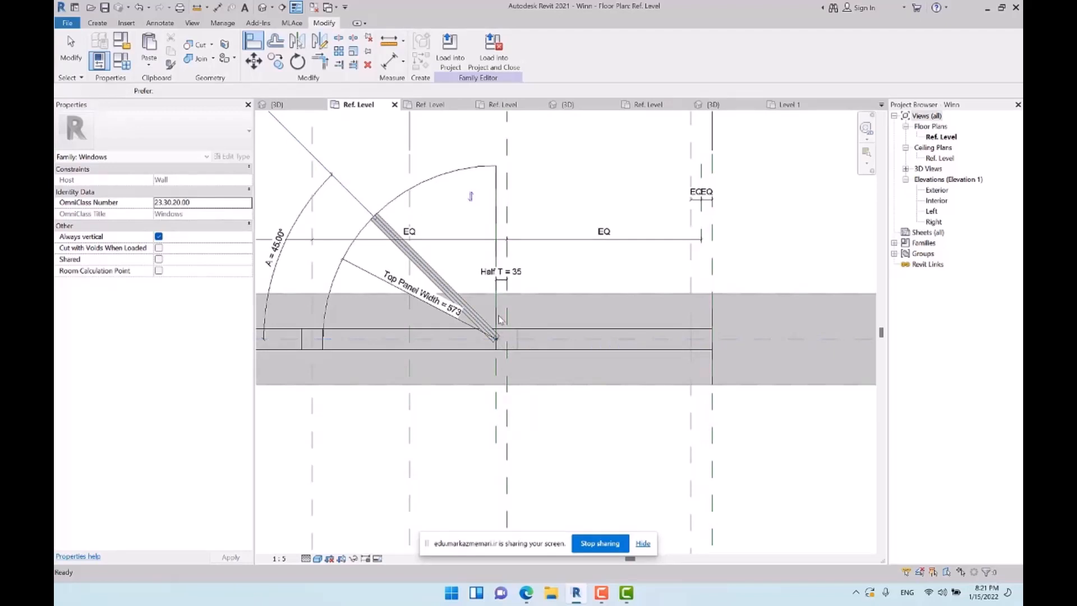
# Align the lower endpoint of the vertical symbolic swing line to the wall's centre reference plane and lock the alignment
pyautogui.click(497, 315)
pyautogui.moveTo(497, 339); pyautogui.dragTo(496, 317)
pyautogui.click(251, 41)
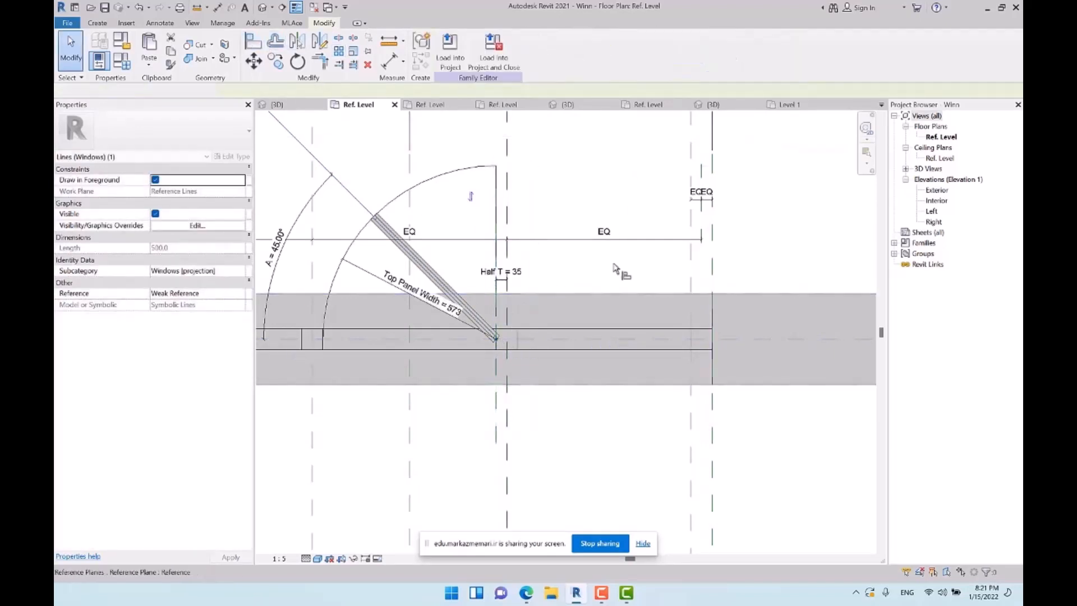
pyautogui.click(766, 341)
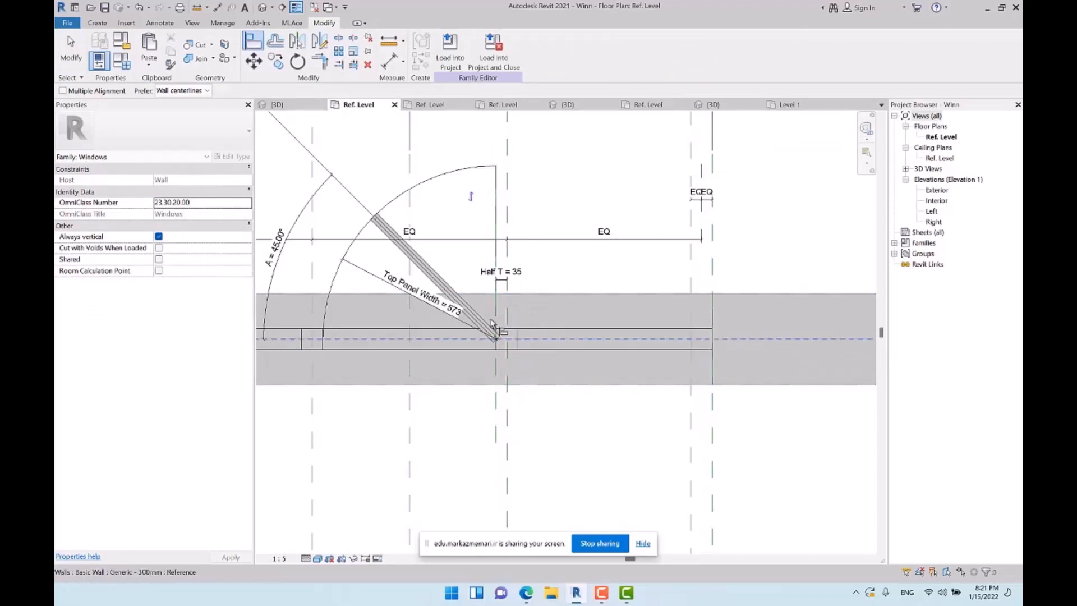
pyautogui.click(497, 322)
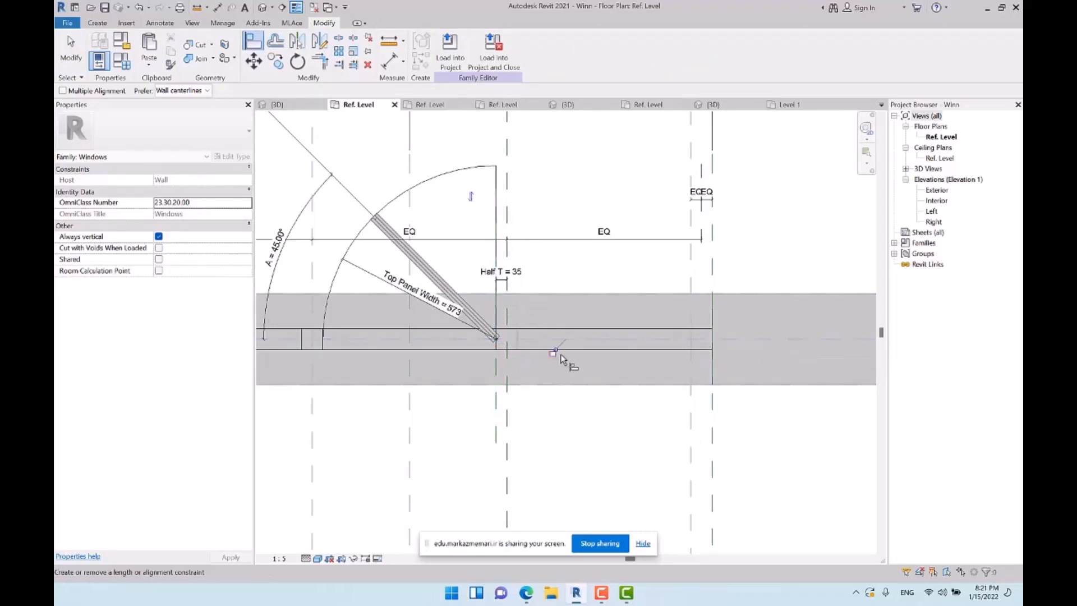
pyautogui.press('Escape')
pyautogui.press('Escape')
pyautogui.scroll(-2, 553, 315)
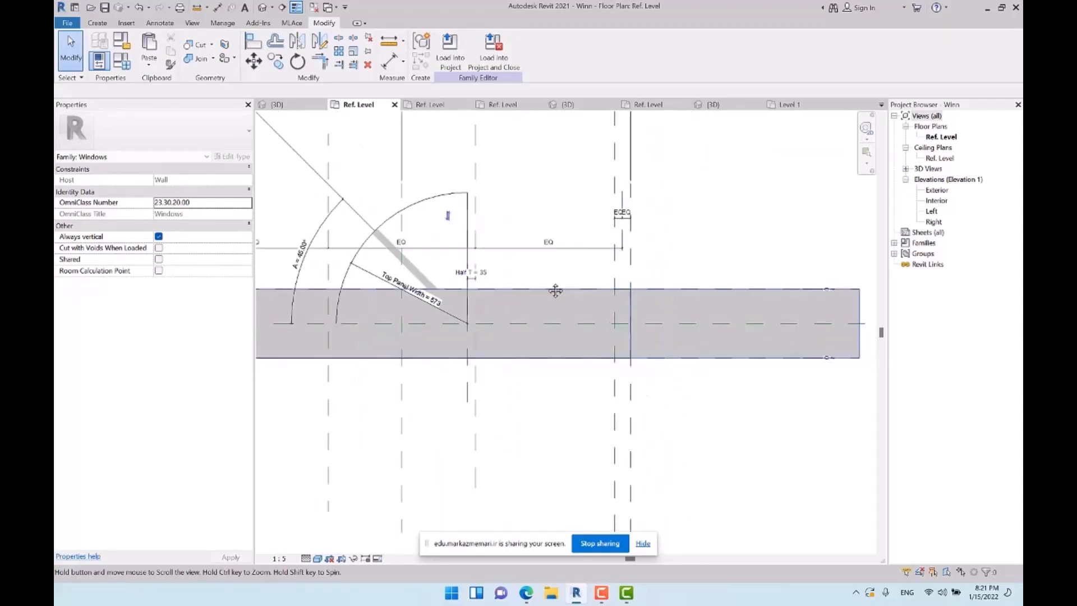
# Set the family's Width parameter to 2500 to test how the swing arc and line resize
pyautogui.click(128, 64)
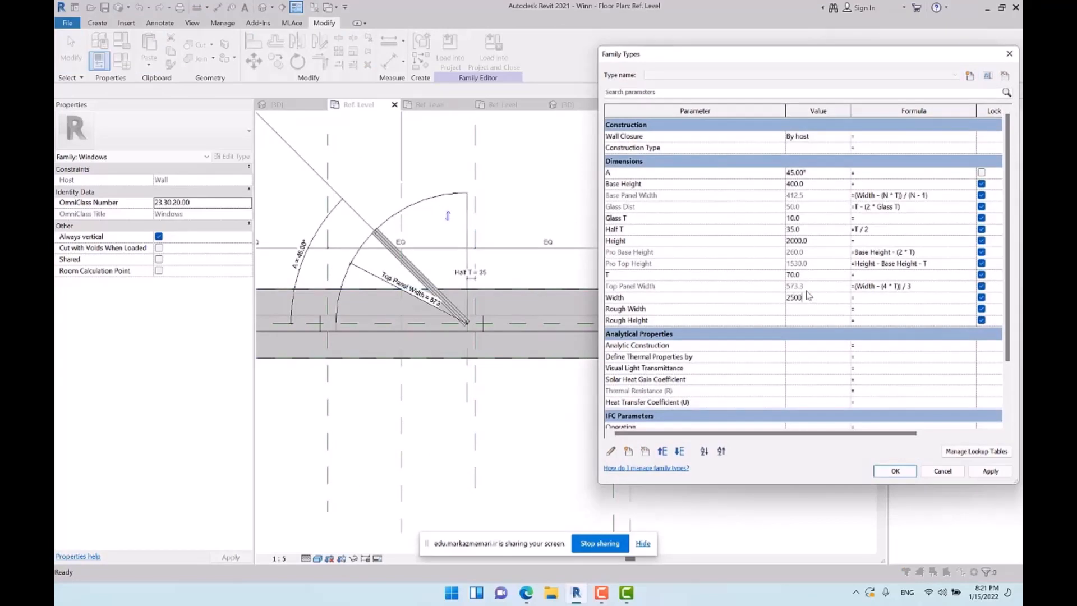
pyautogui.click(807, 294)
pyautogui.write('2500')
pyautogui.press('Tab')
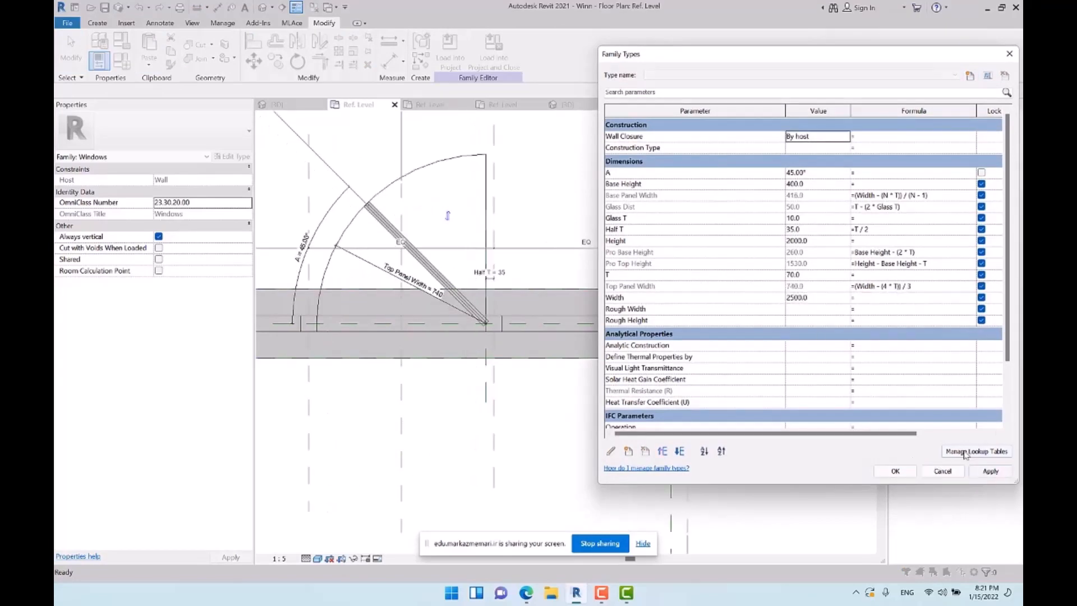
pyautogui.click(896, 471)
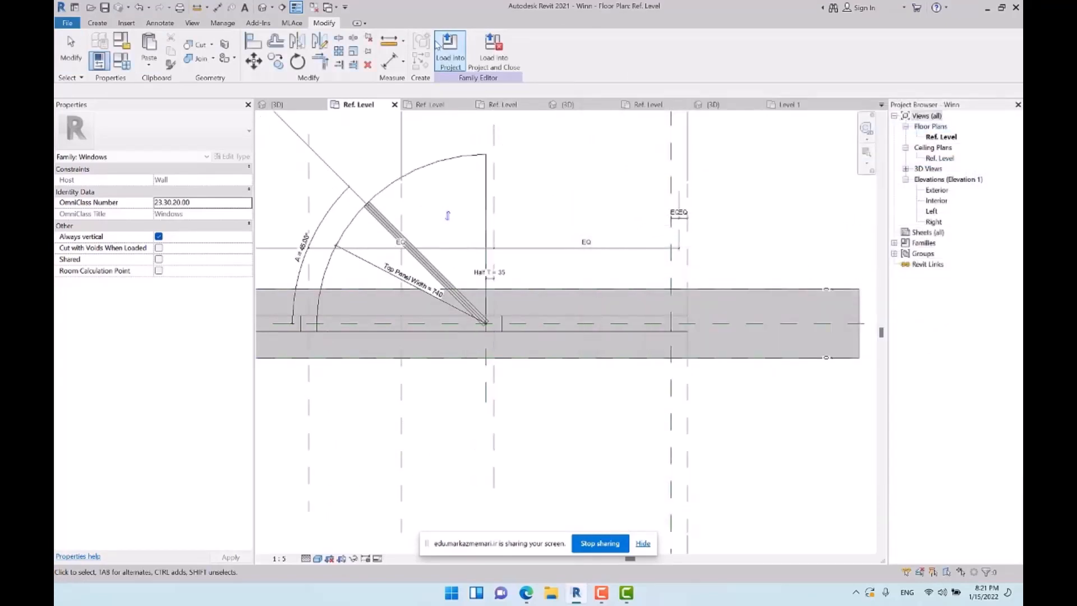
# Reload the updated window family into Project1 and open the 3D view to inspect the placed window in the wall
pyautogui.click(453, 58)
pyautogui.click(380, 266)
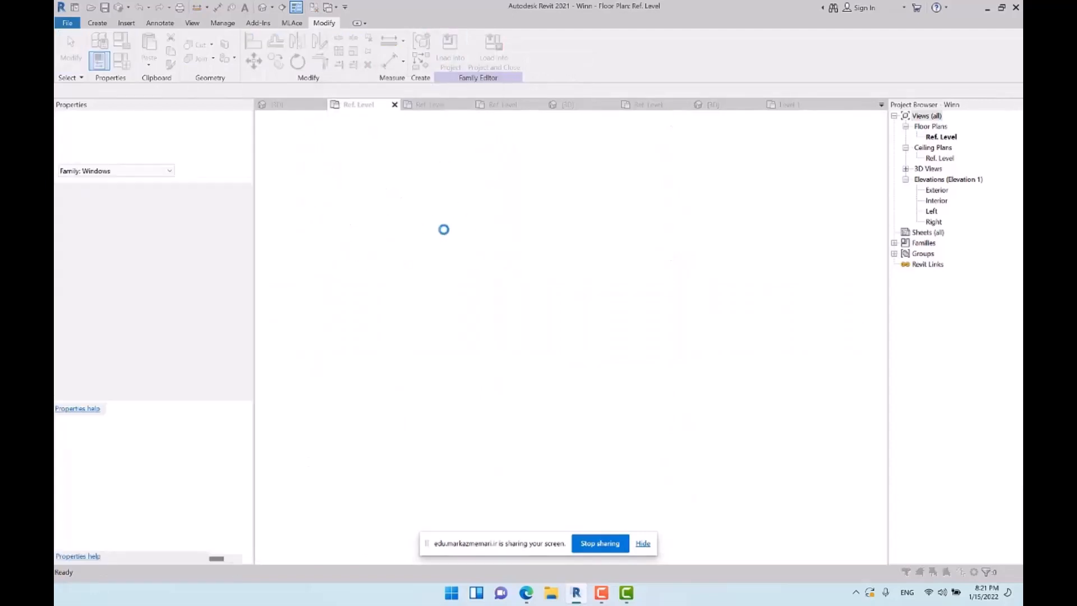
pyautogui.click(542, 278)
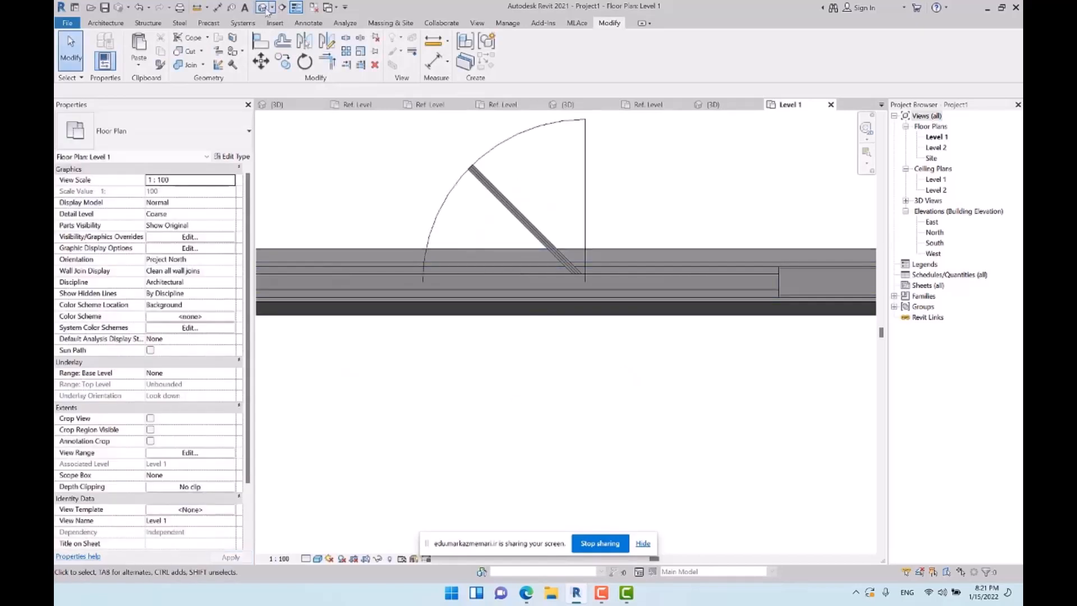
pyautogui.click(264, 8)
pyautogui.keyDown('shift'); pyautogui.moveTo(525, 372); pyautogui.dragTo(567, 261, button='middle'); pyautogui.keyUp('shift')
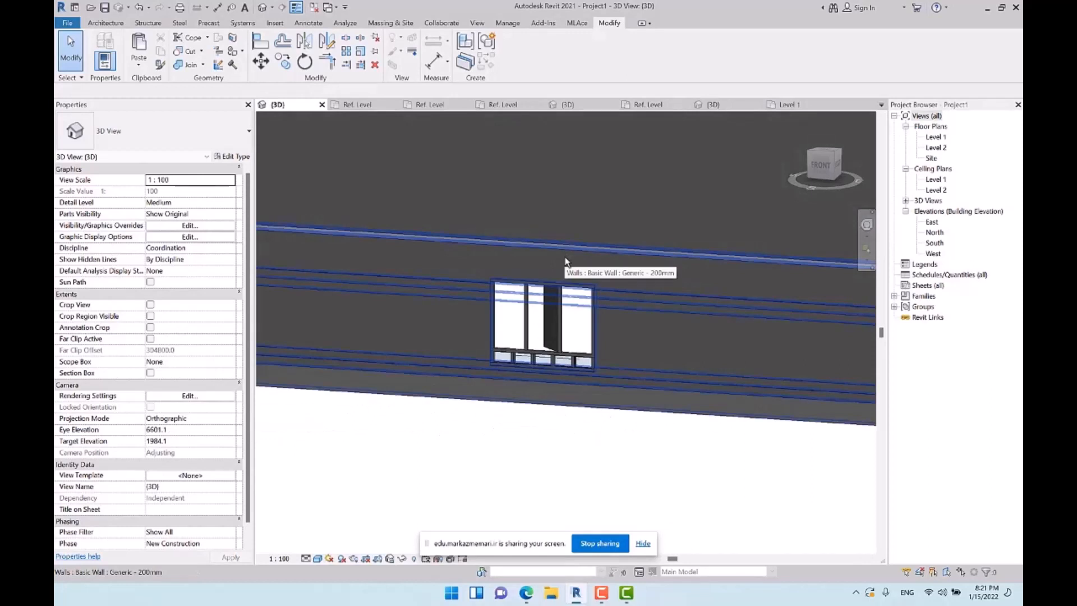